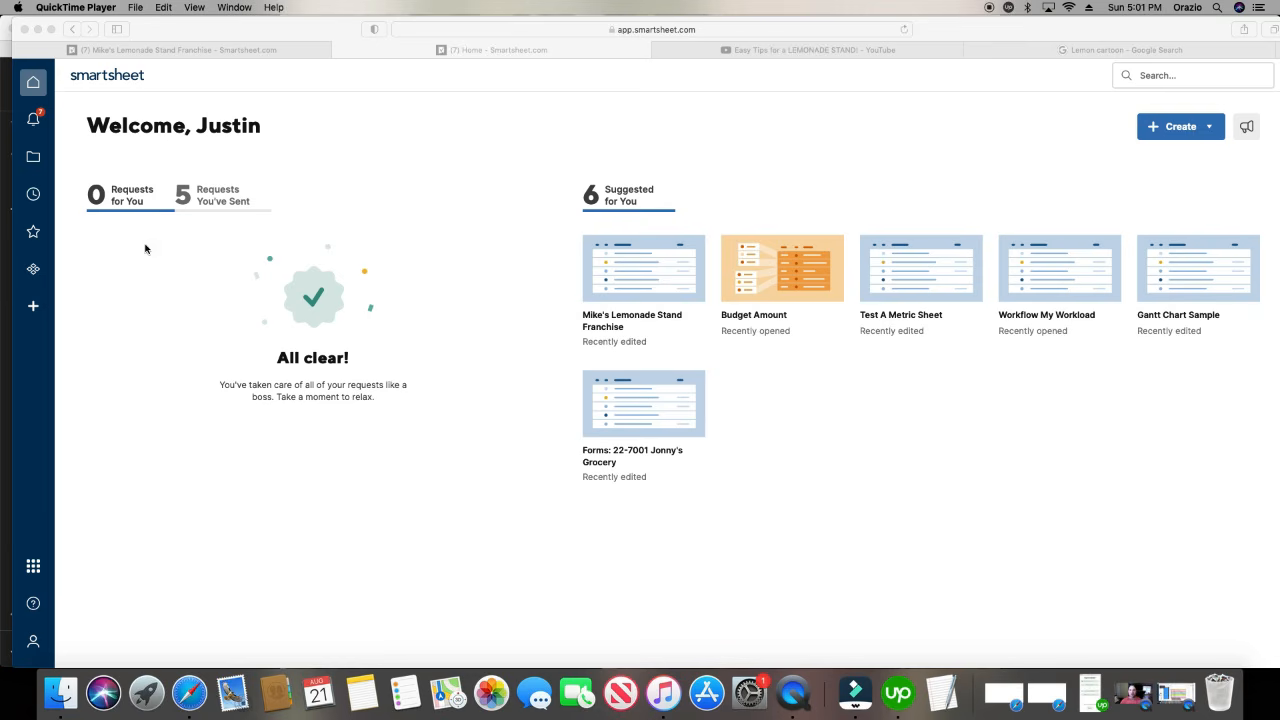
- Create a new dashboard named "Mike's Lemonade Franchise" and open its dashboard settings
left_click(33, 310)
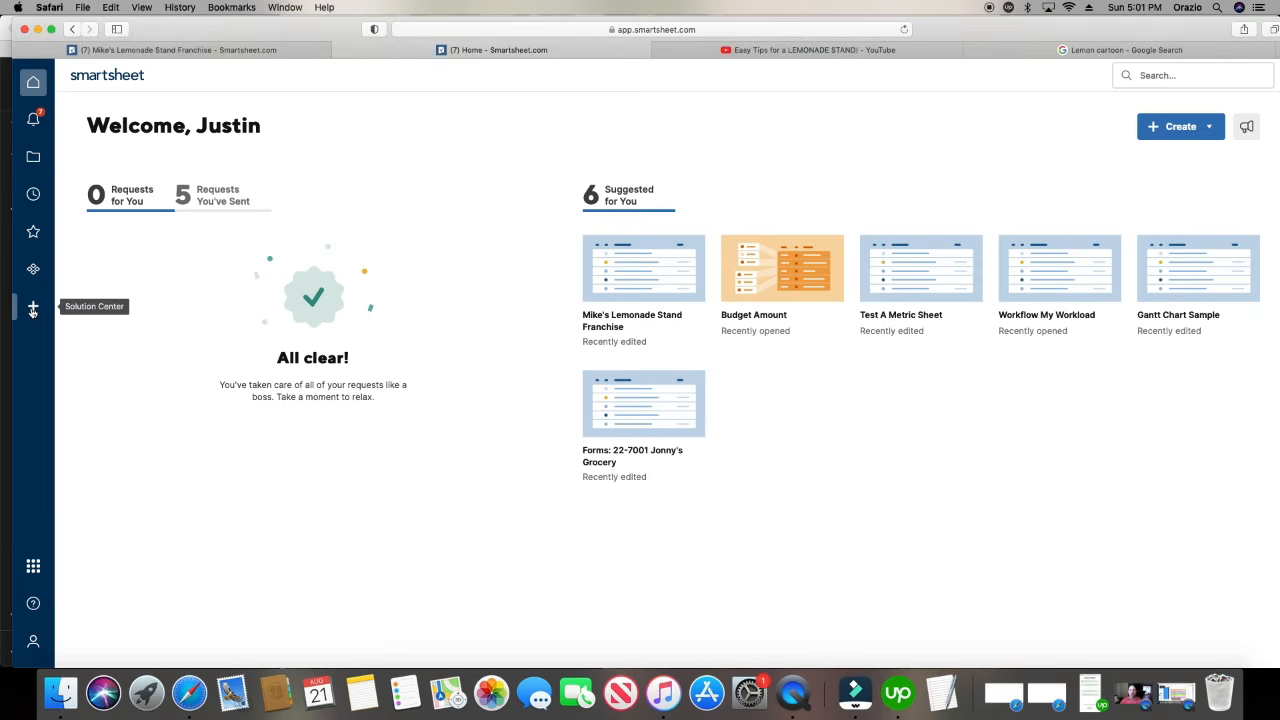
left_click(33, 308)
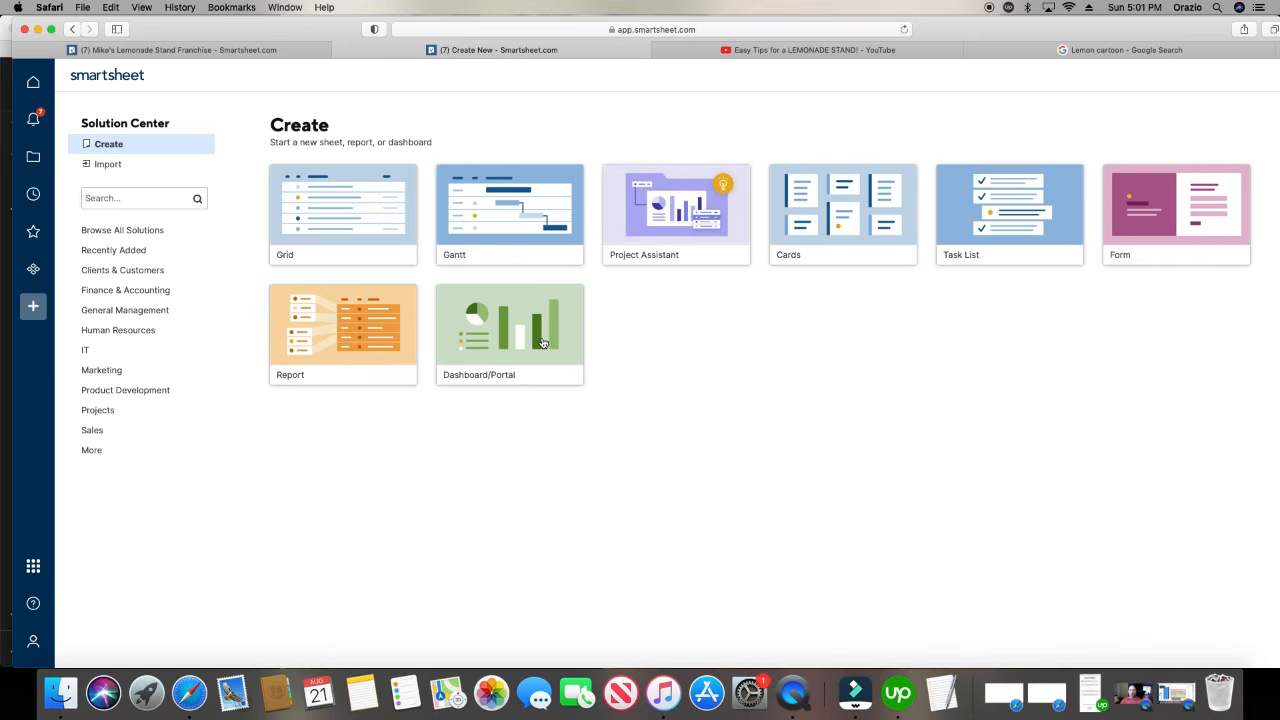
left_click(542, 343)
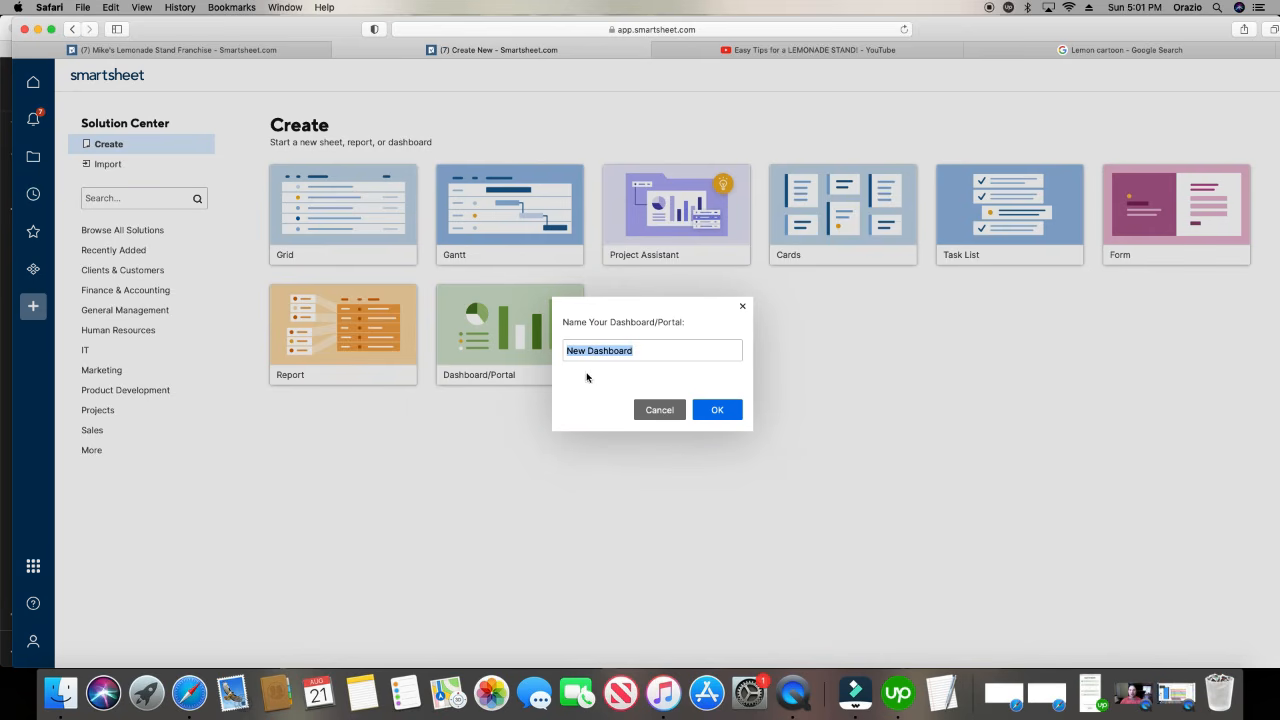
type("Mike's Lemonade Franch")
key("BackSpace")
key("BackSpace")
key("BackSpace")
key("BackSpace")
type("anchise")
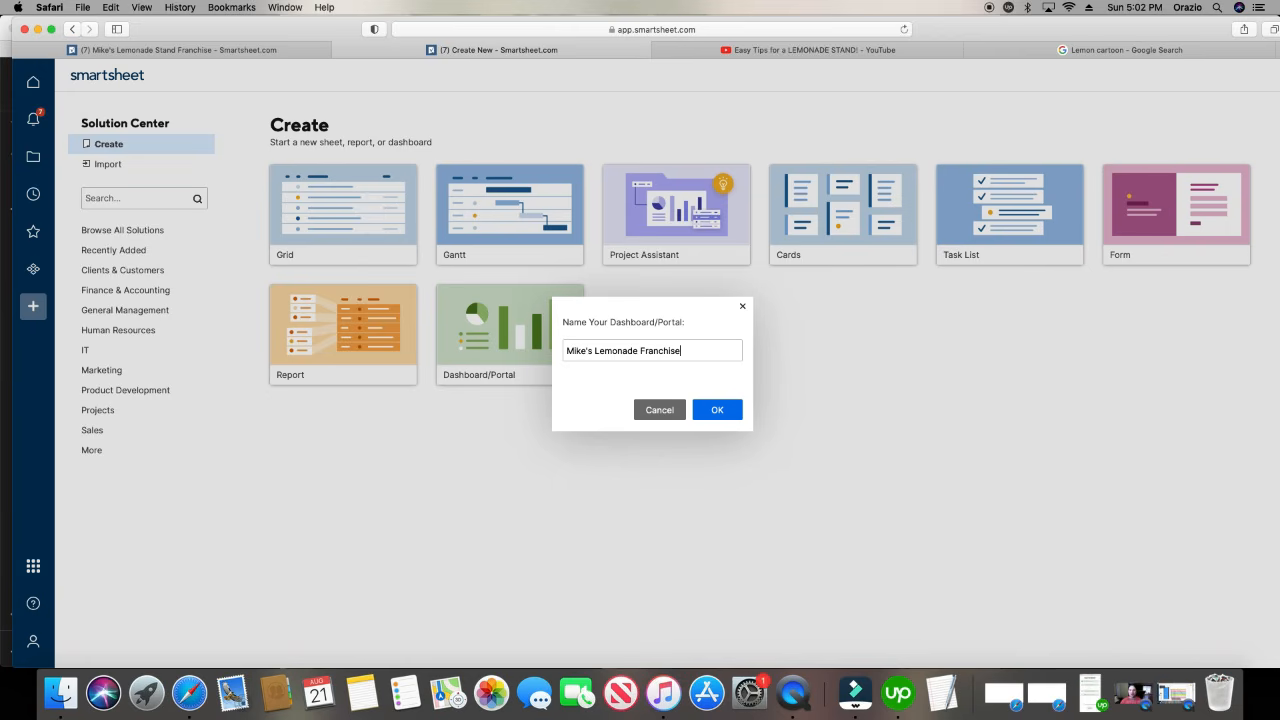
left_click(717, 410)
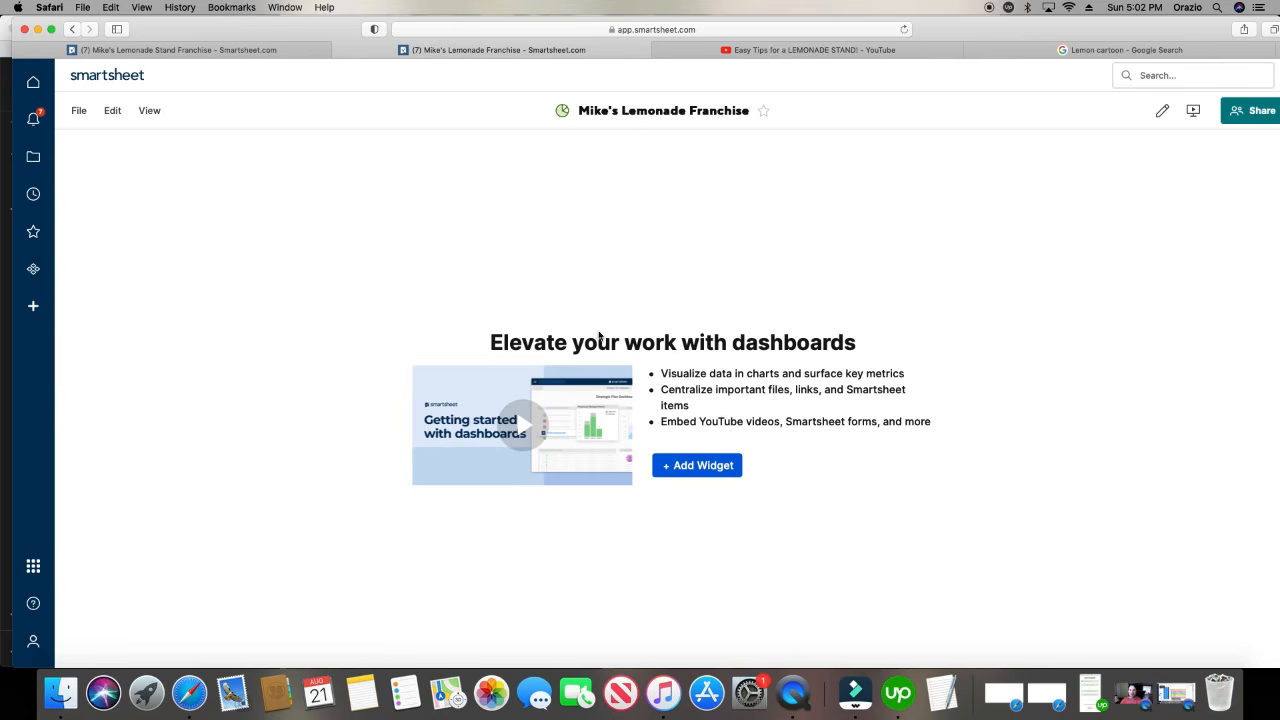
left_click(111, 110)
left_click(143, 163)
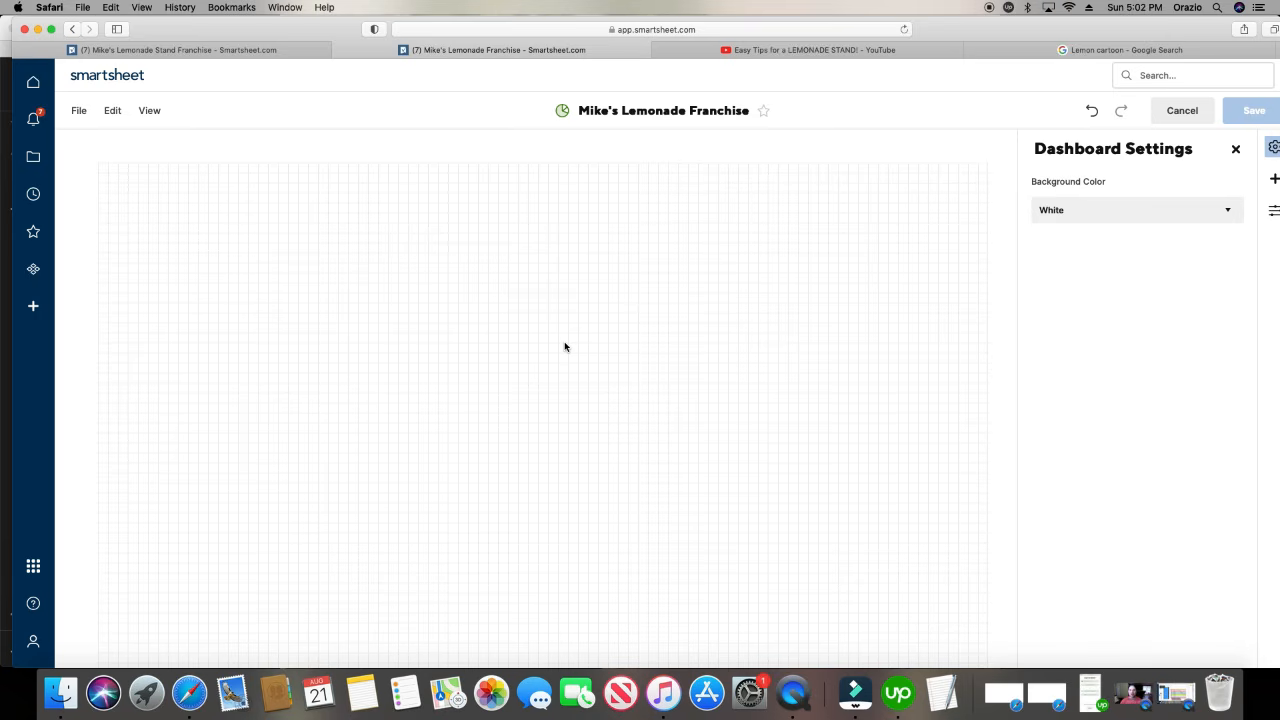
- Open the recent "Mike's Lemonade Stand Franchise" sheet and close its conversations pane to review the data
left_click(33, 193)
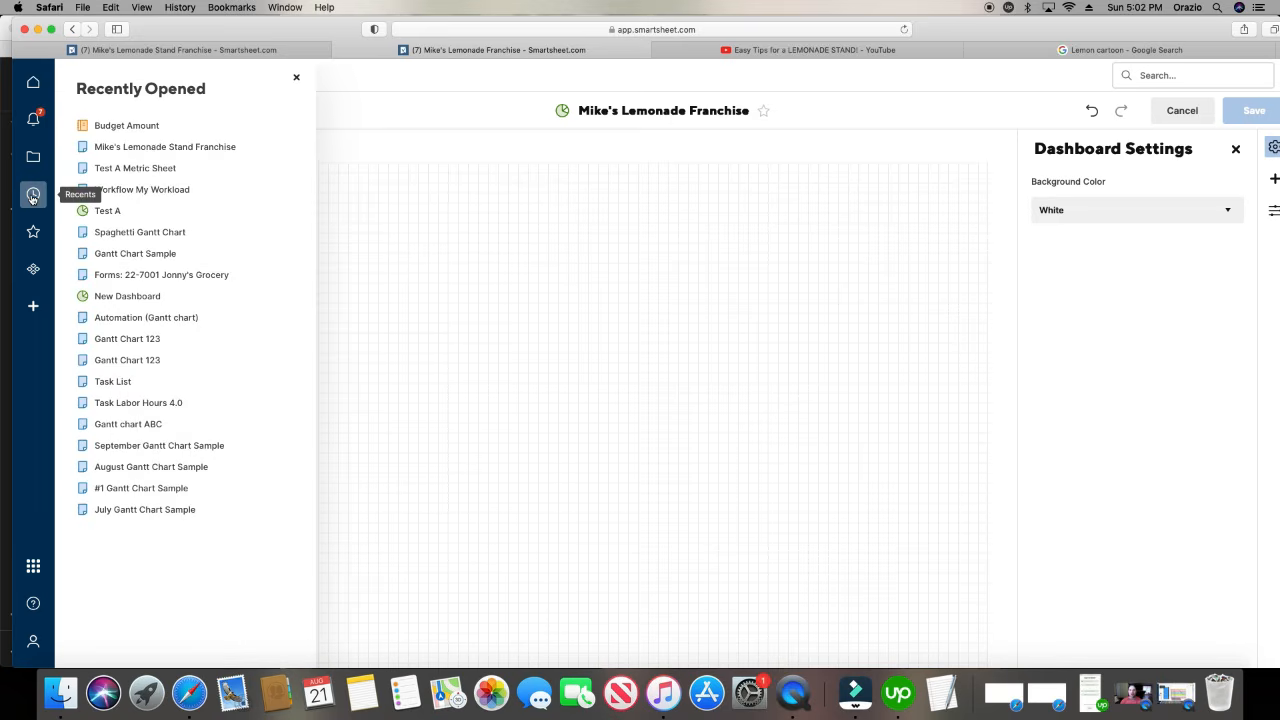
left_click(139, 149)
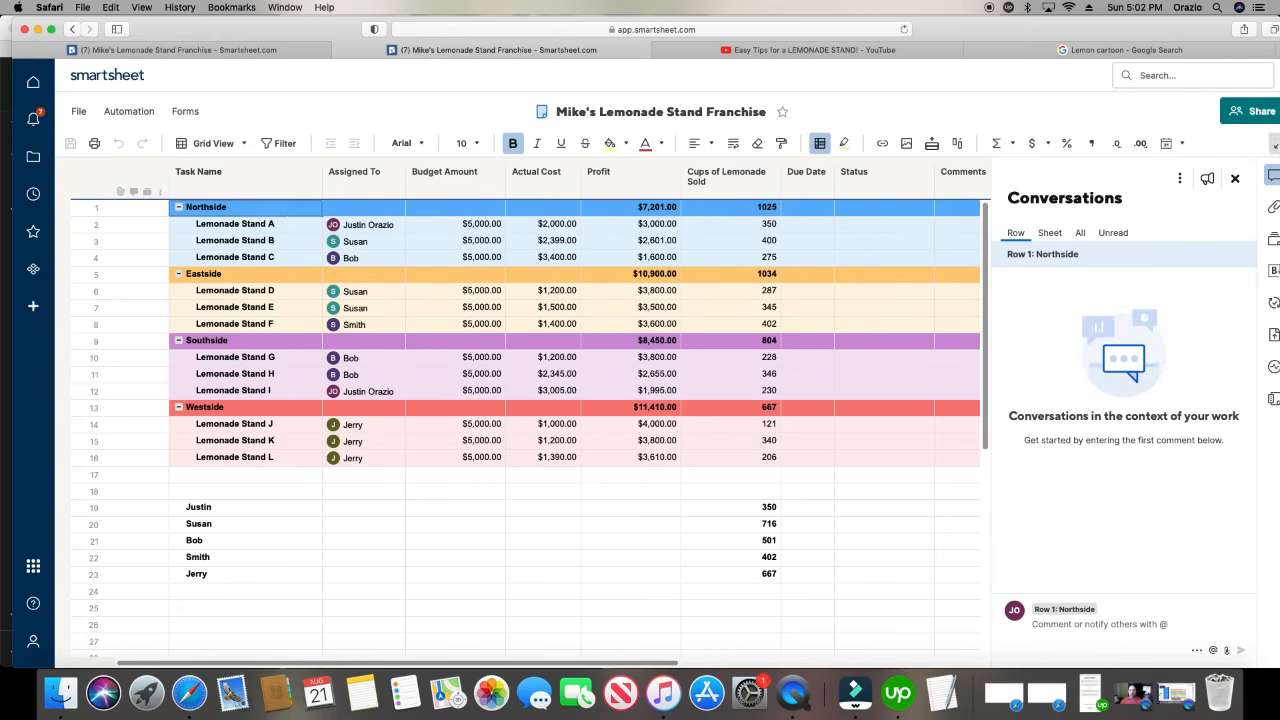
left_click(1235, 178)
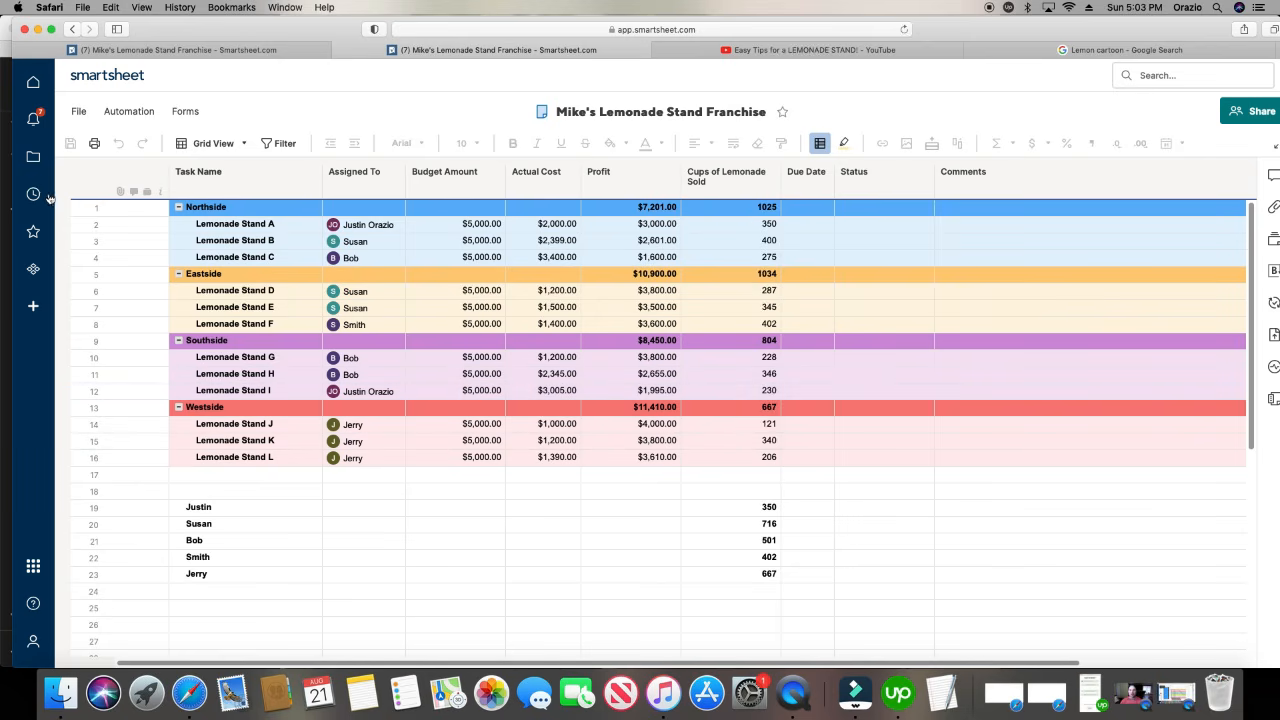
left_click(33, 307)
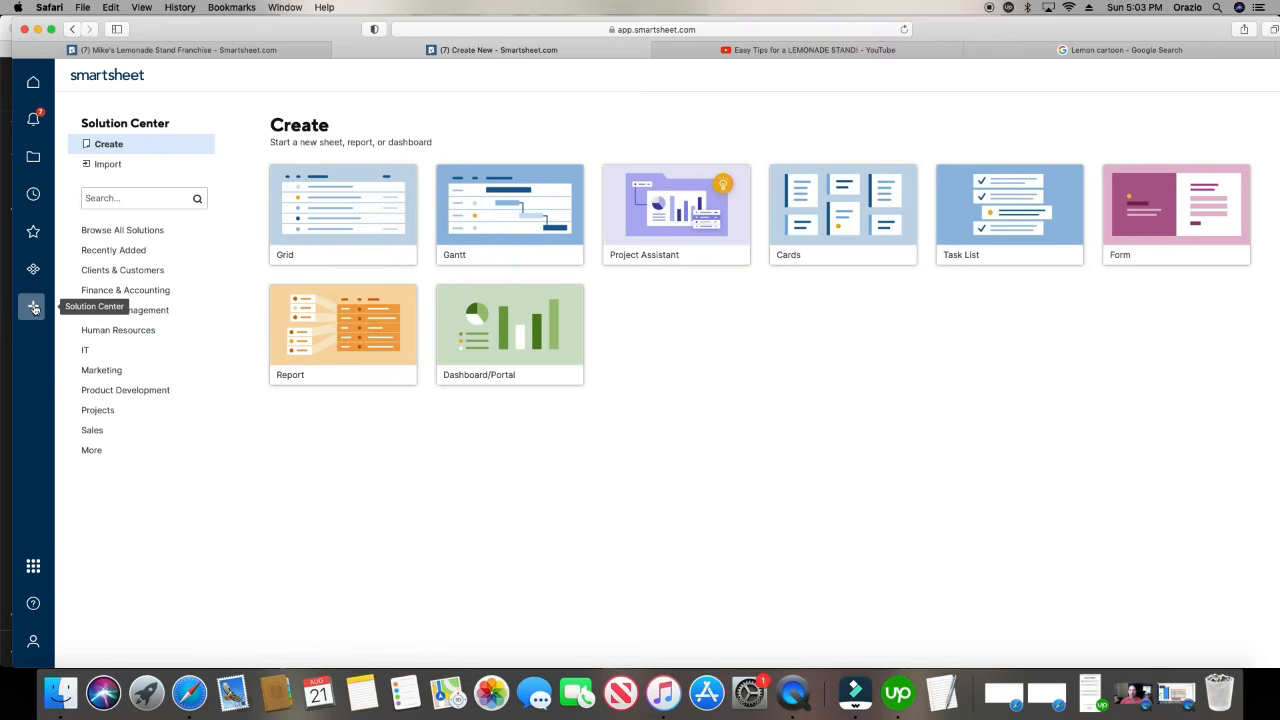
left_click(502, 360)
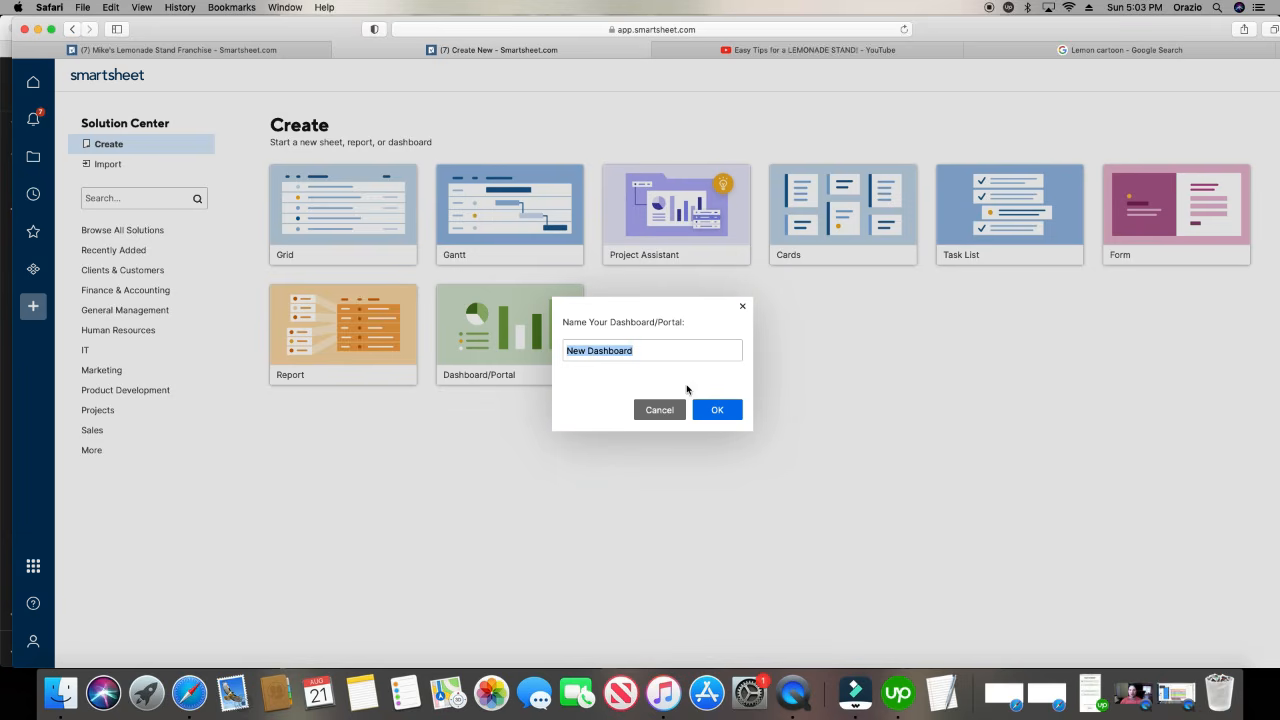
left_click(660, 409)
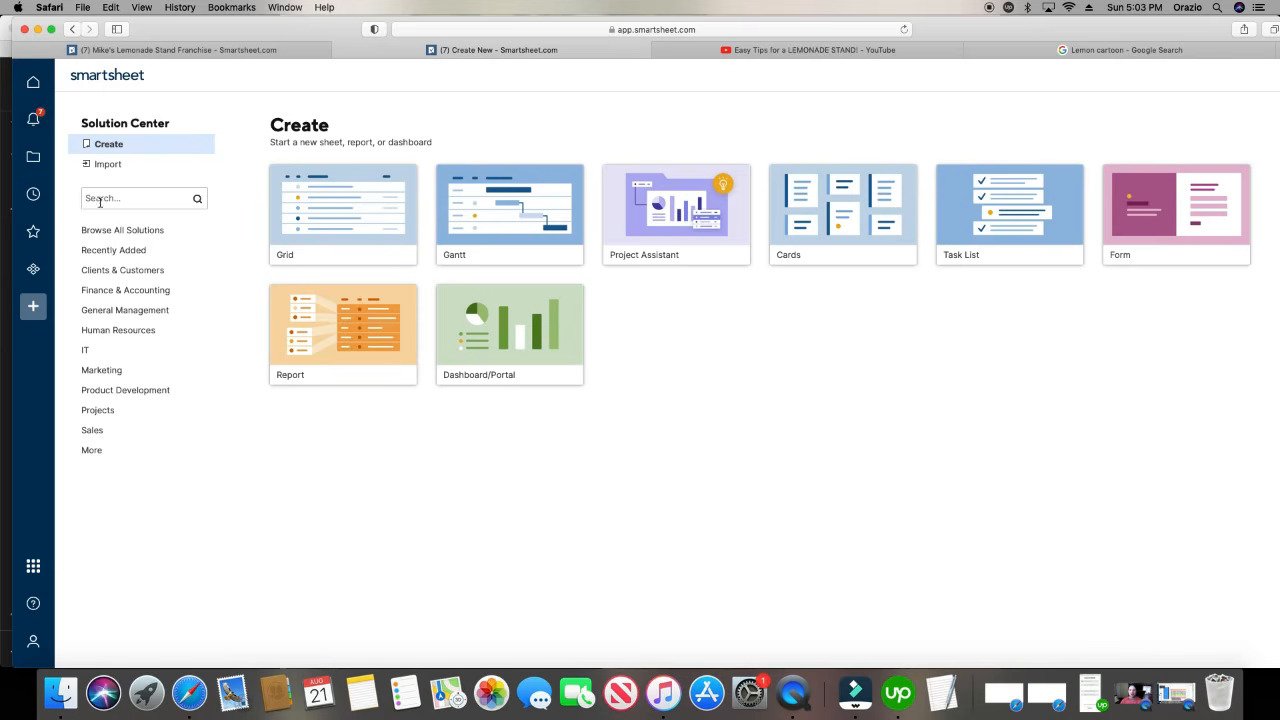
- Reopen the "Mike's Lemonade Franchise" dashboard for editing and close the list of available widgets
left_click(33, 194)
left_click(120, 147)
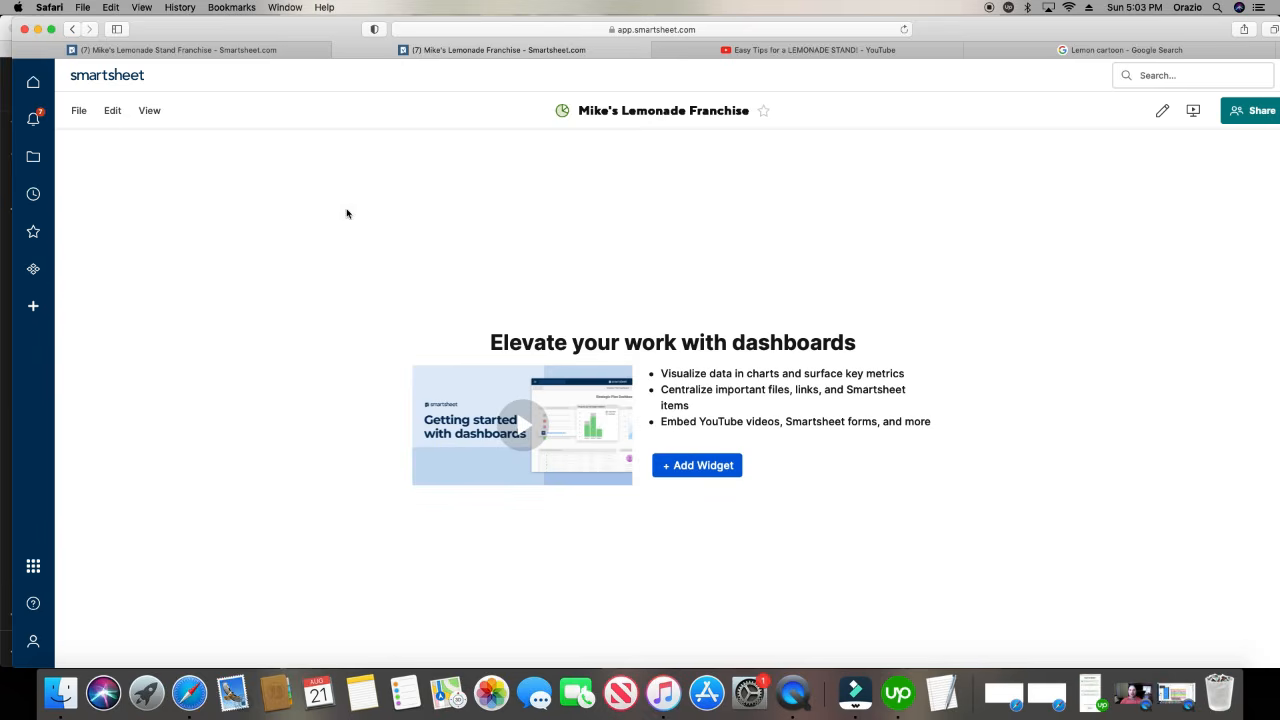
left_click(697, 465)
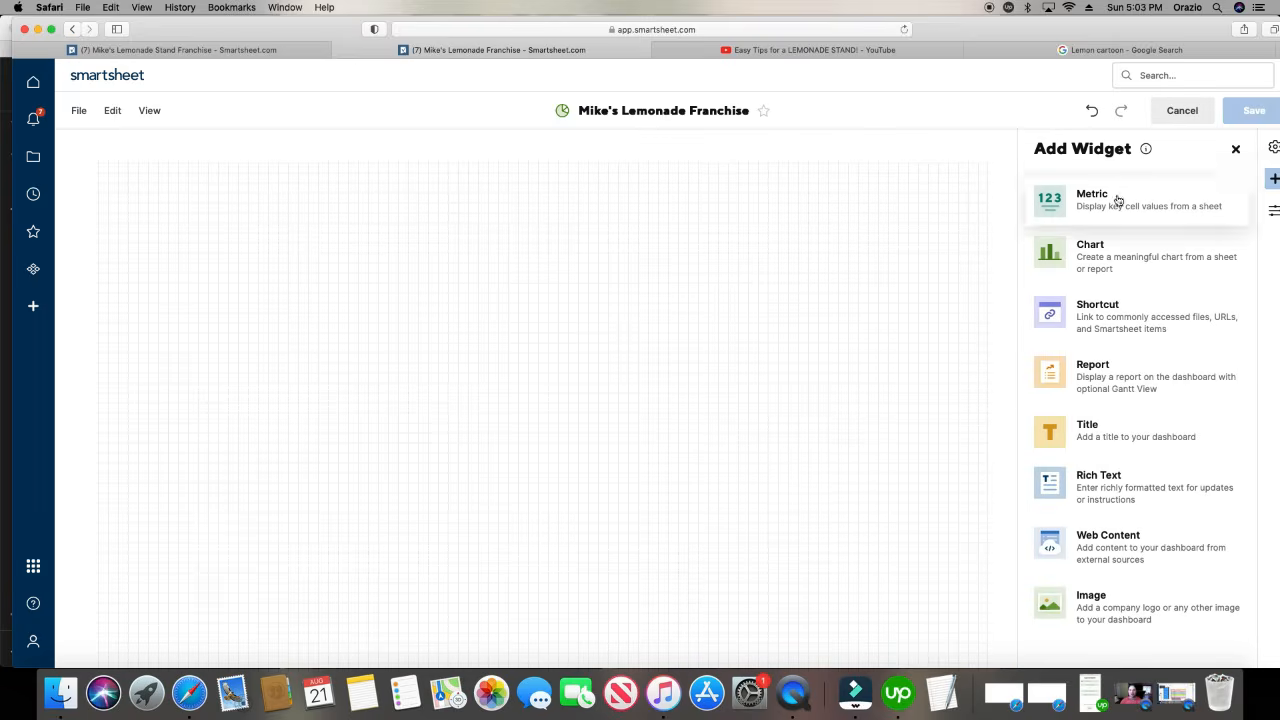
left_click(1234, 149)
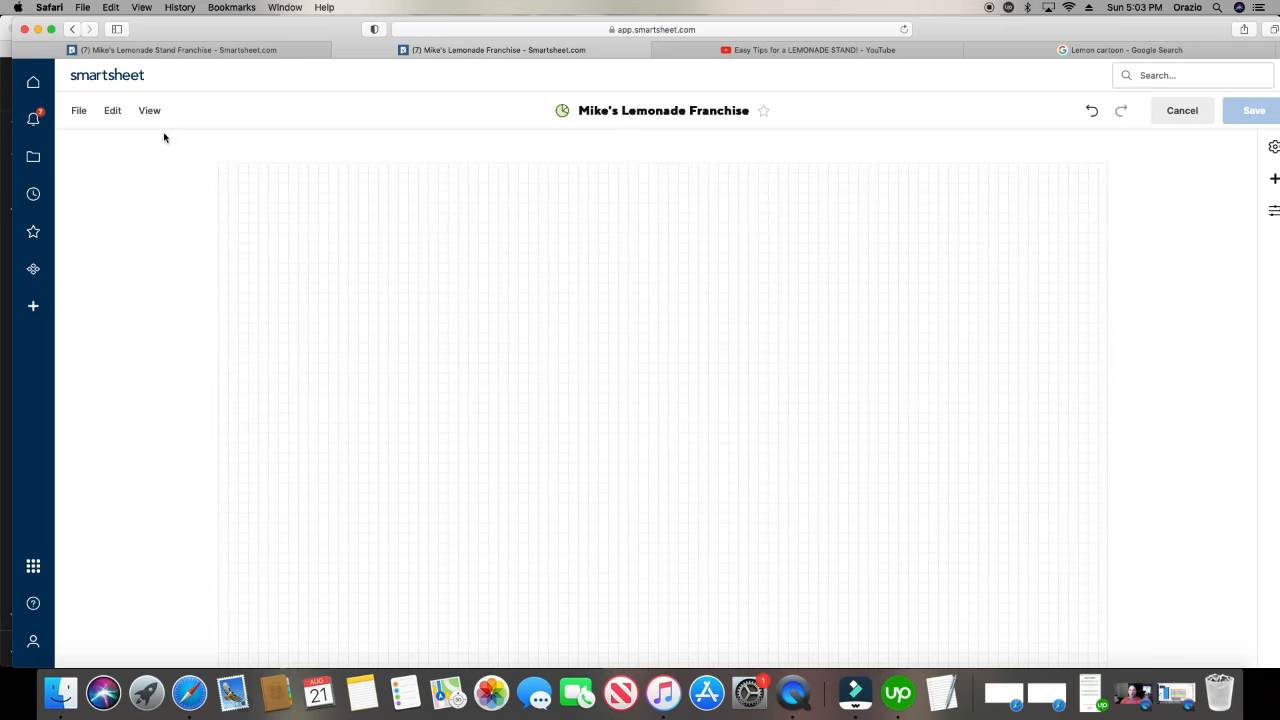
- Add a title widget to the dashboard with the text "Mike's Lemonade Stand Franchise"
left_click(113, 111)
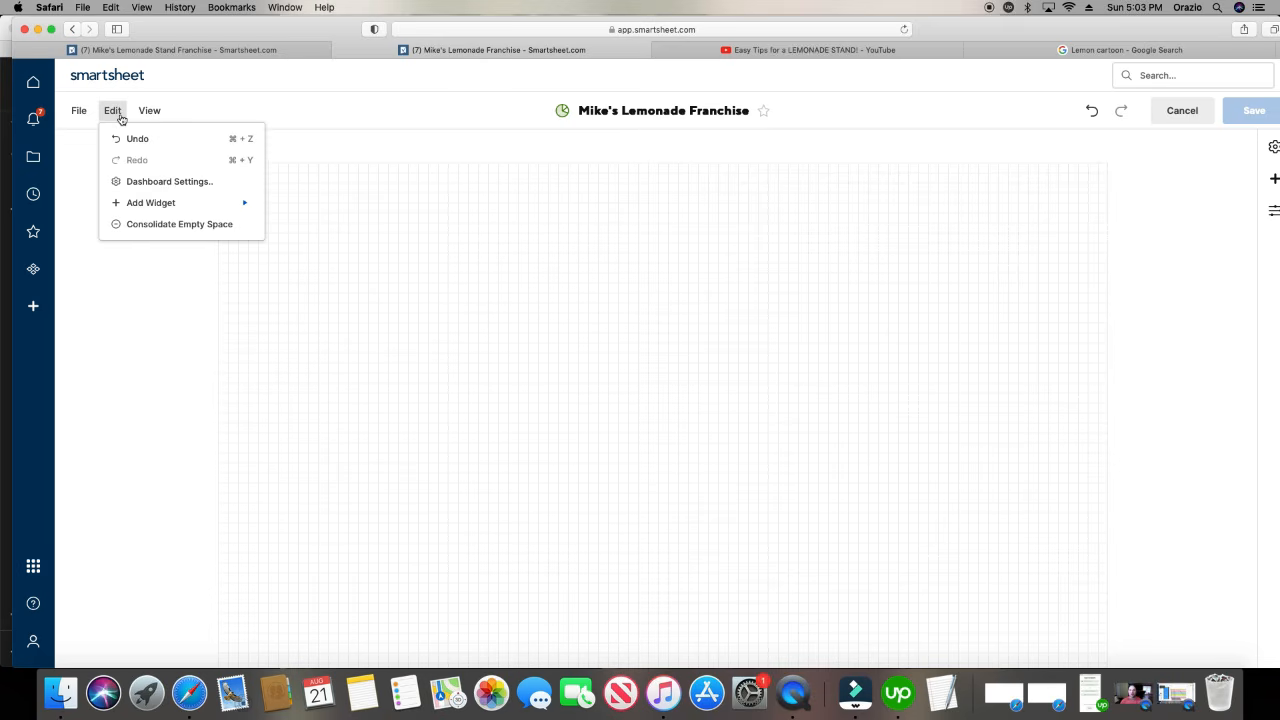
mouse_move(130, 205)
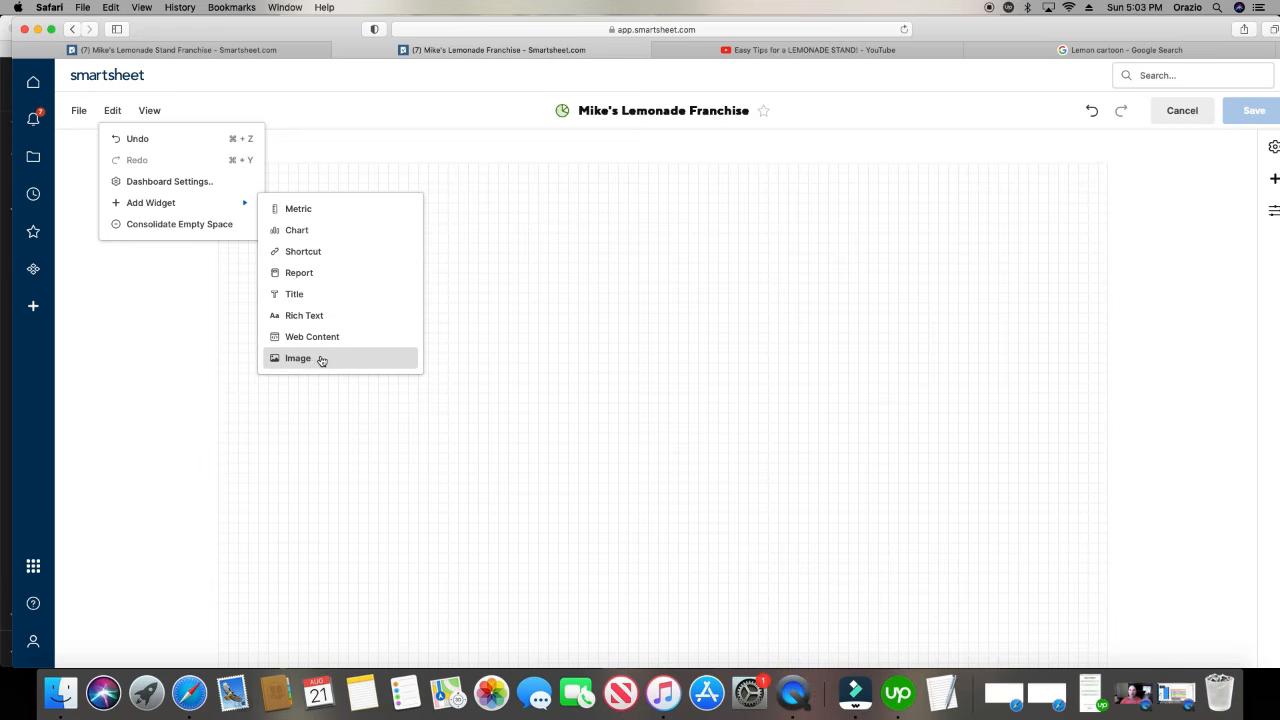
left_click(326, 293)
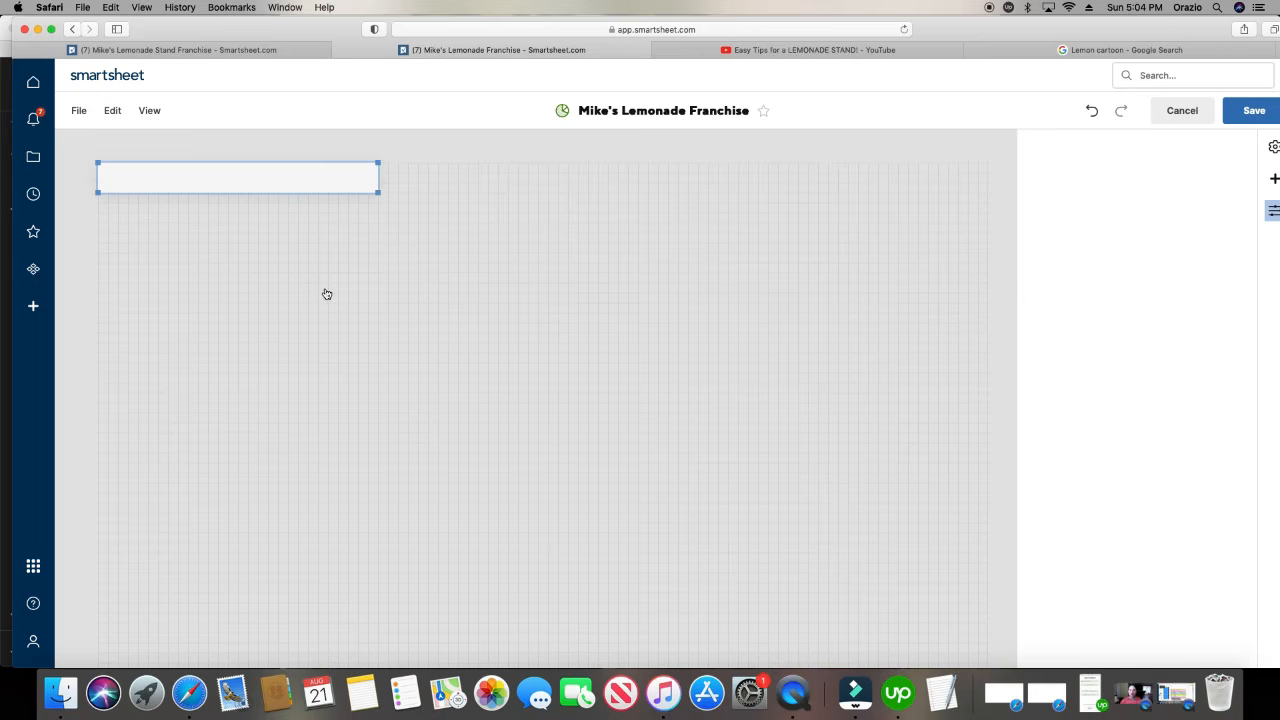
left_click(301, 179)
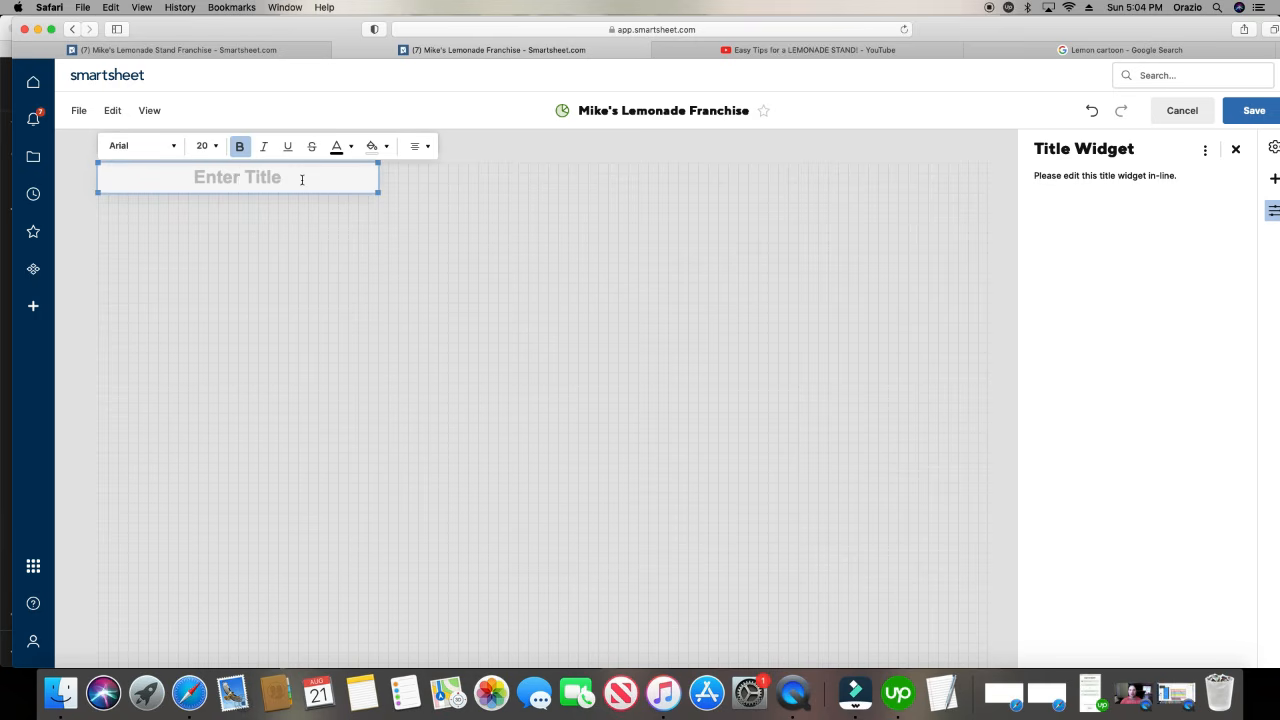
type("Mike's Lemonade Stan")
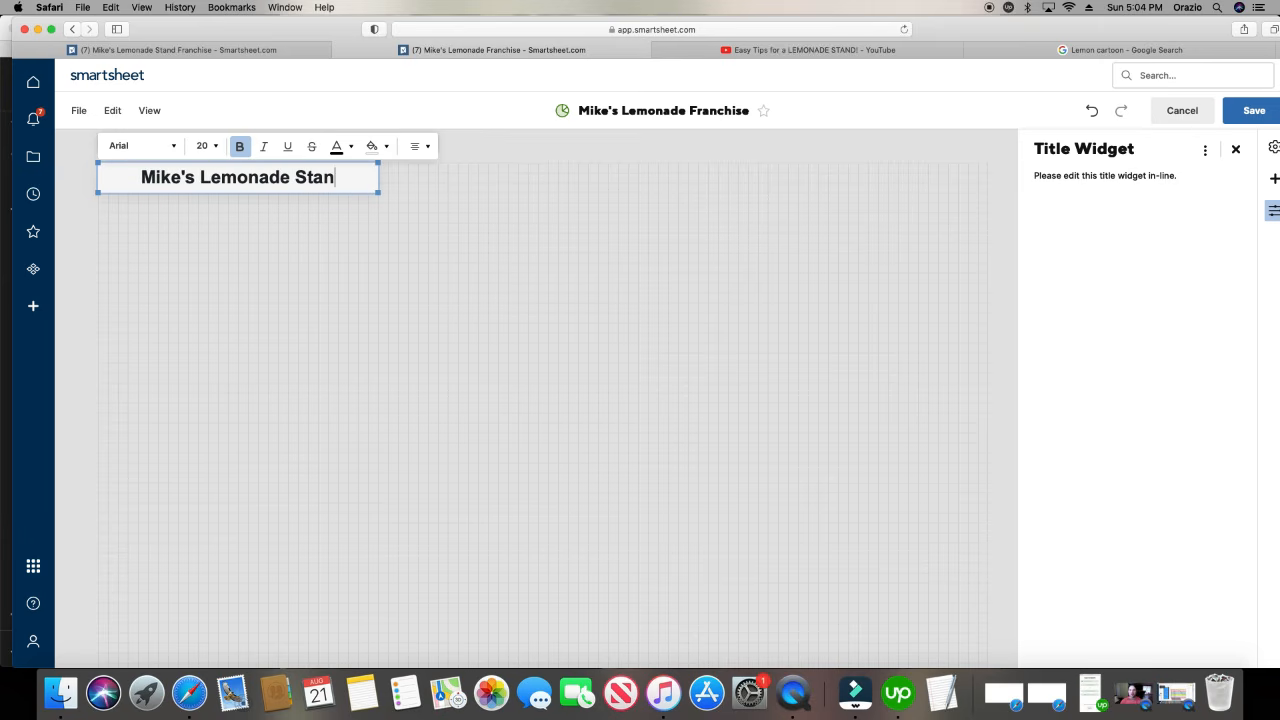
type("d Franchis")
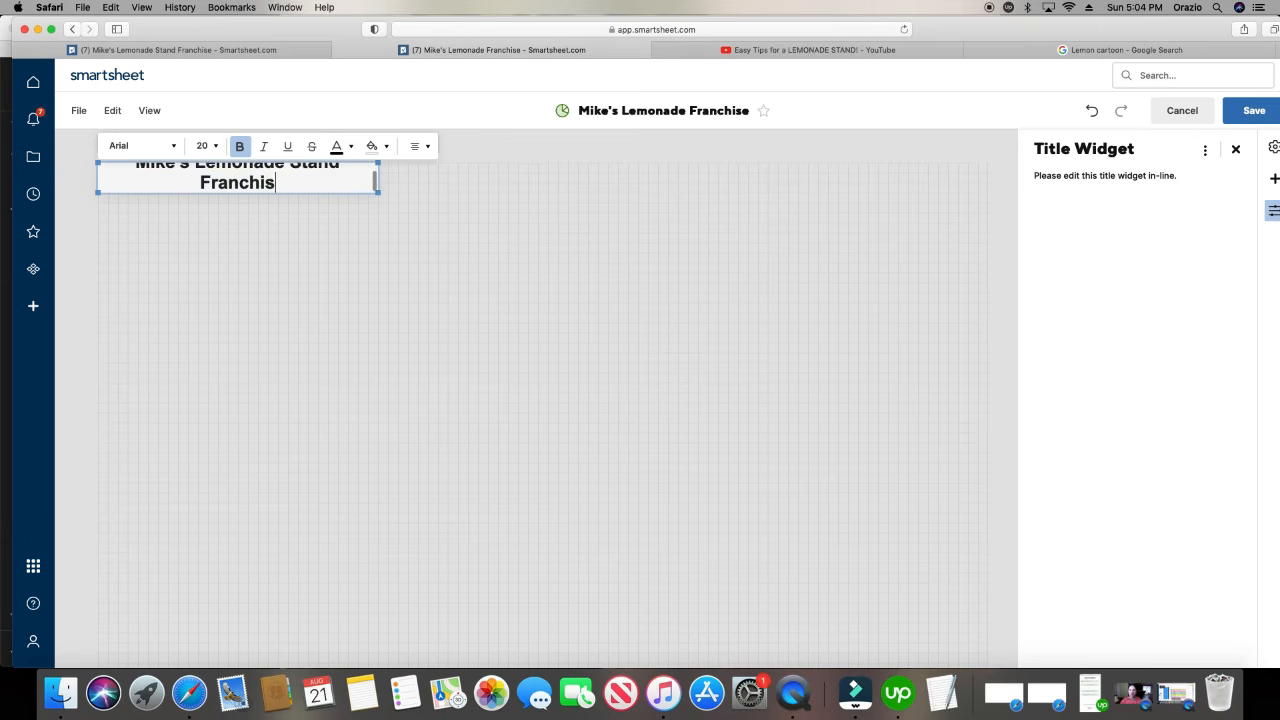
type("e")
- Widen the title widget so its text fits on one line and give it a light pink background
left_click(372, 215)
left_click(368, 188)
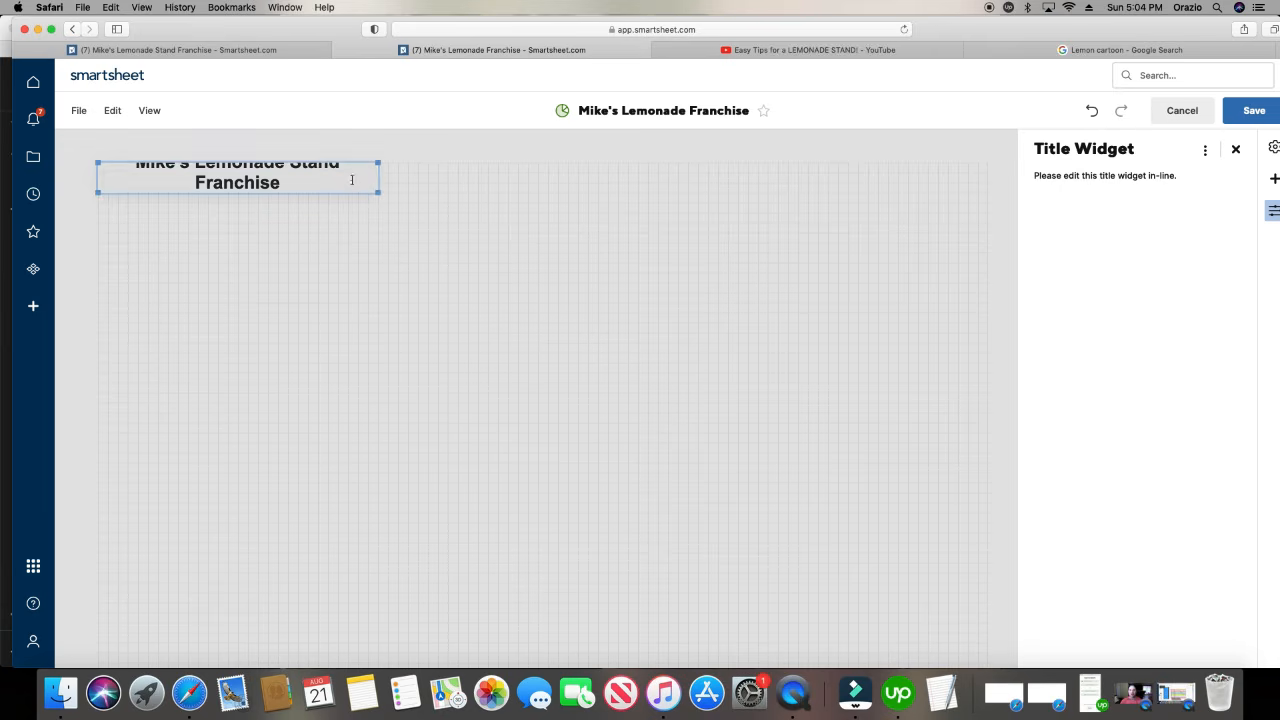
left_click_drag(479, 194, 670, 195)
left_click(572, 184)
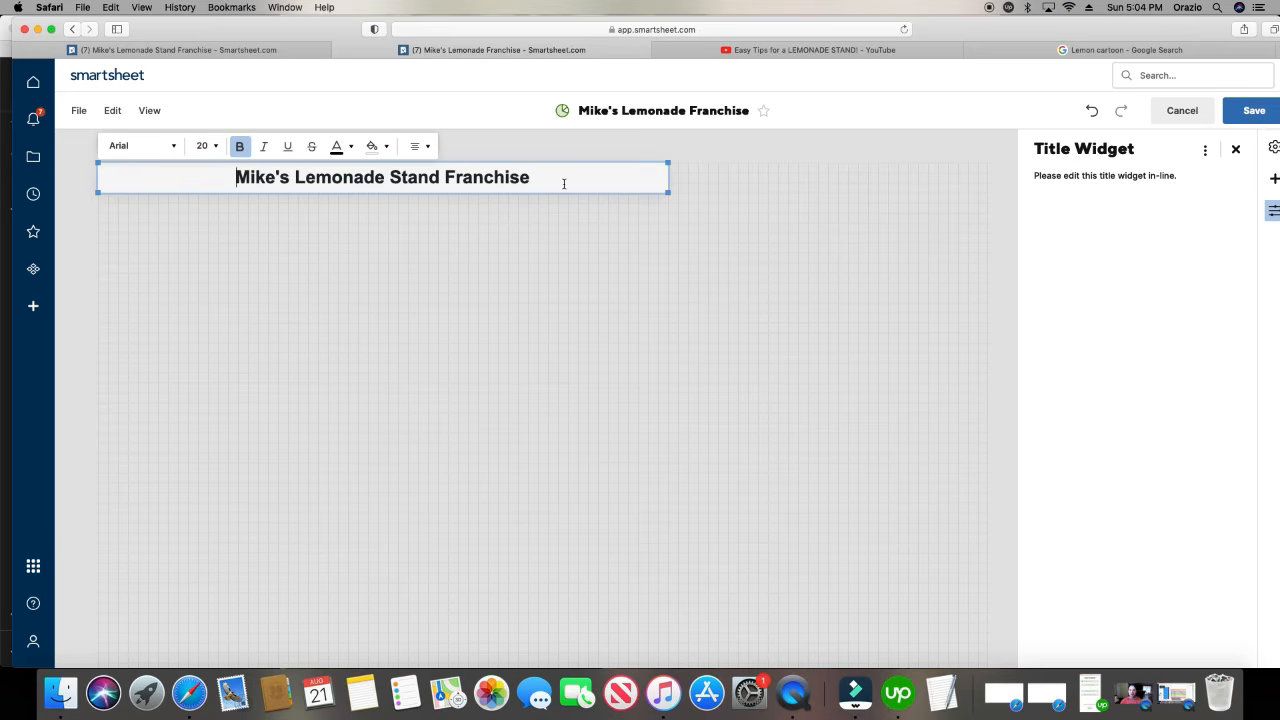
left_click(373, 147)
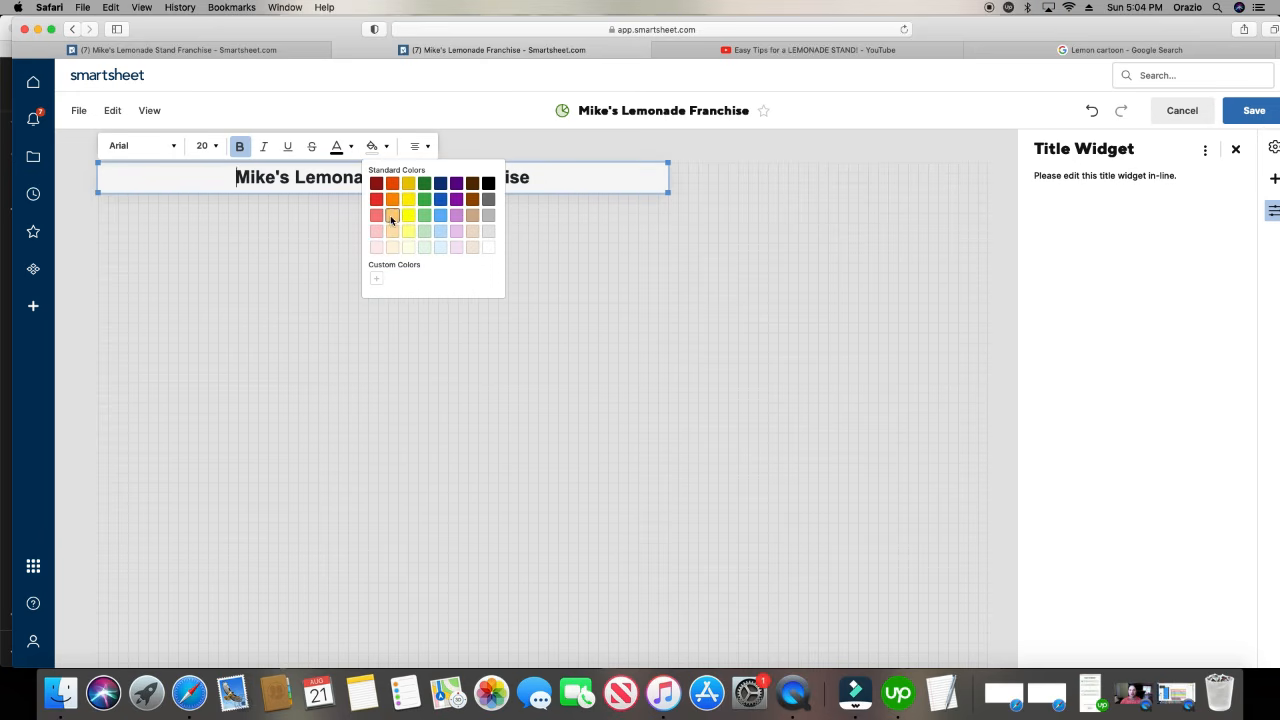
left_click(377, 231)
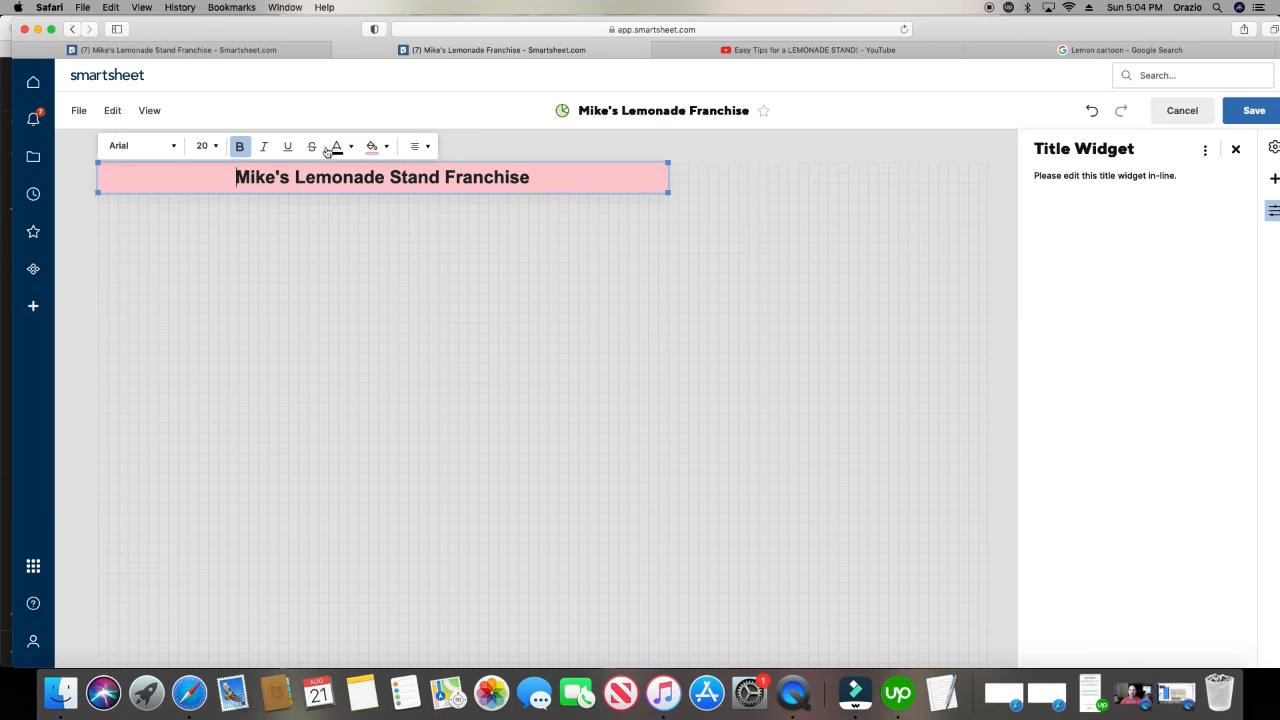
- Change the colour of the whole title text to dark yellow
left_click(339, 147)
left_click(372, 182)
double_click(374, 177)
triple_click(368, 177)
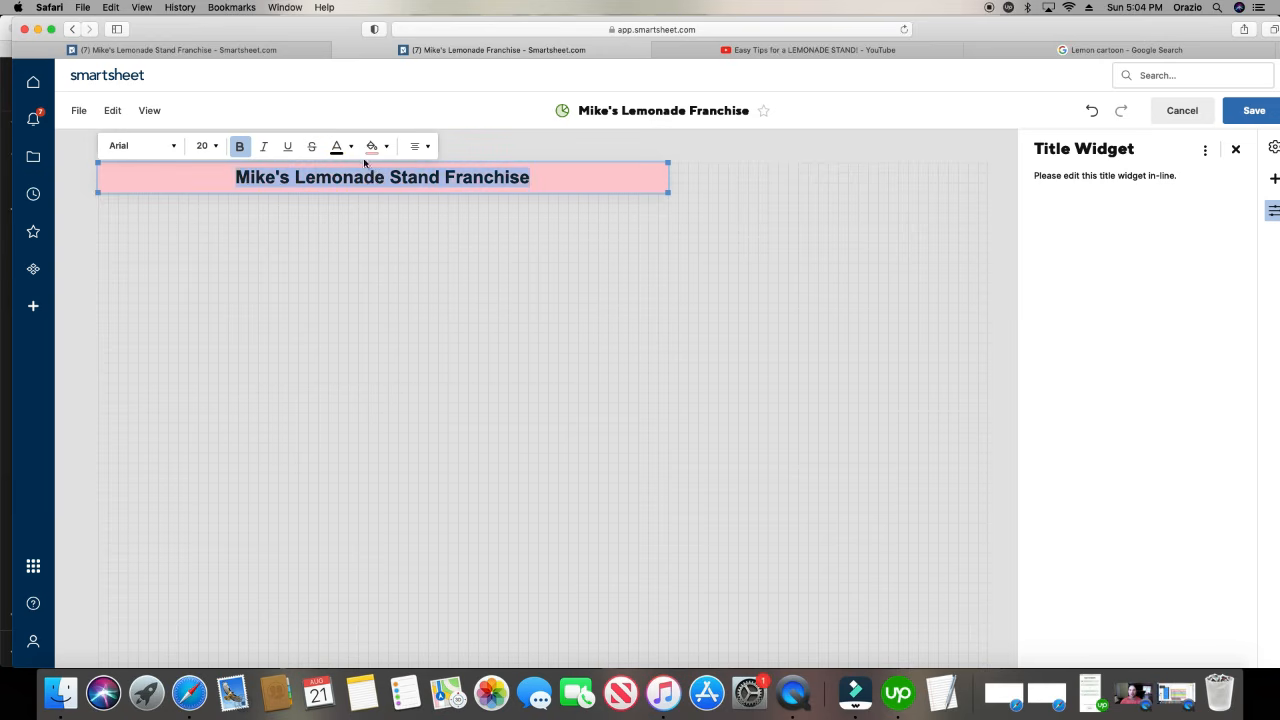
left_click(339, 147)
left_click(372, 183)
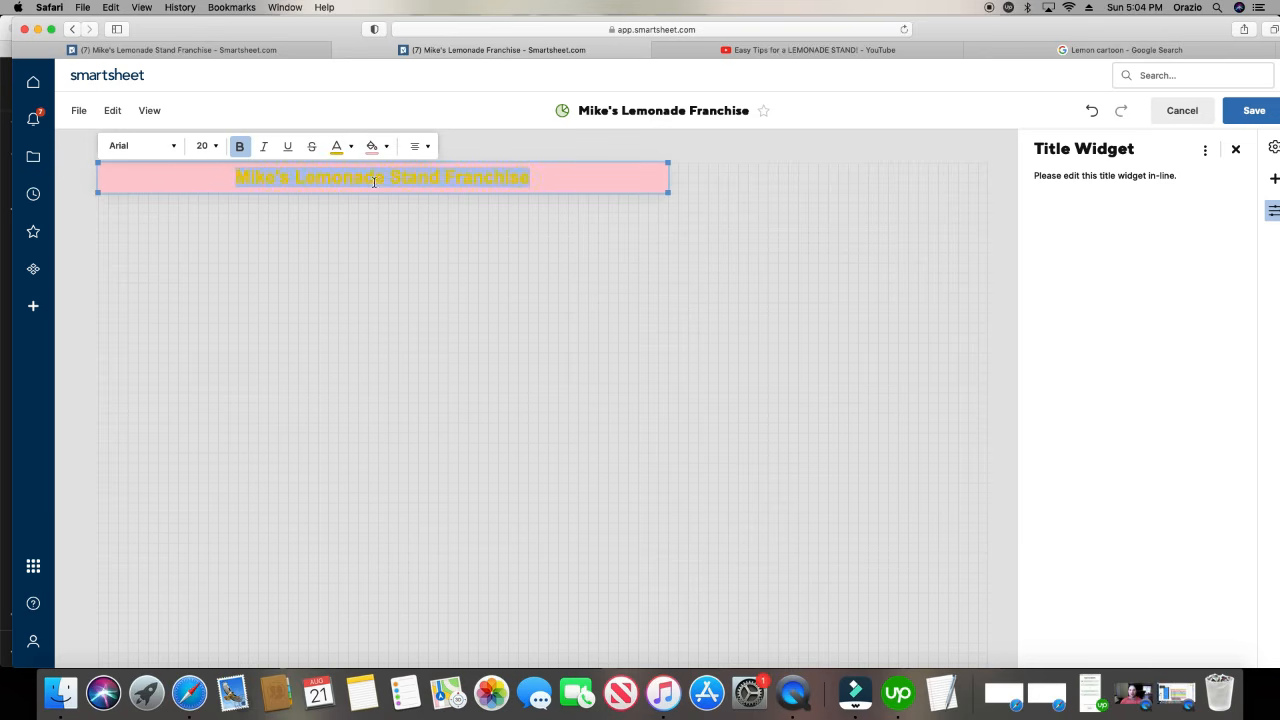
left_click(563, 179)
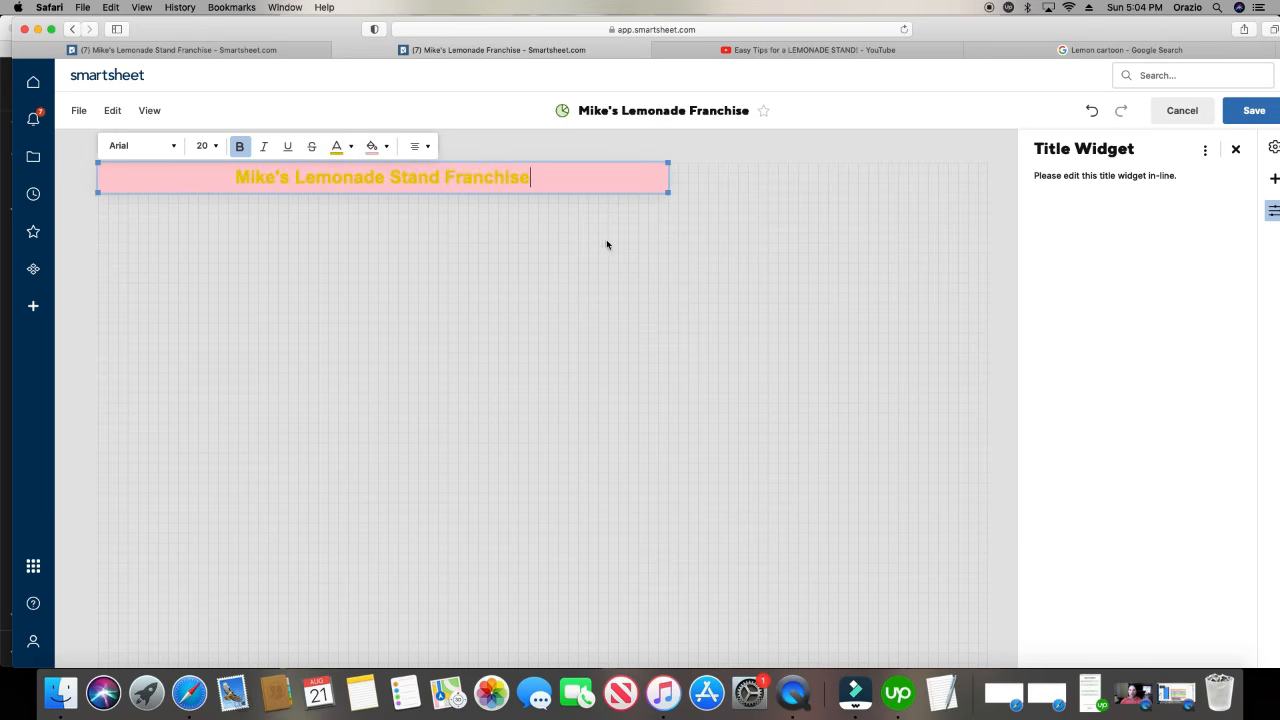
- Set the colour of the whole title text to black and deselect the title widget
triple_click(360, 185)
left_click(338, 146)
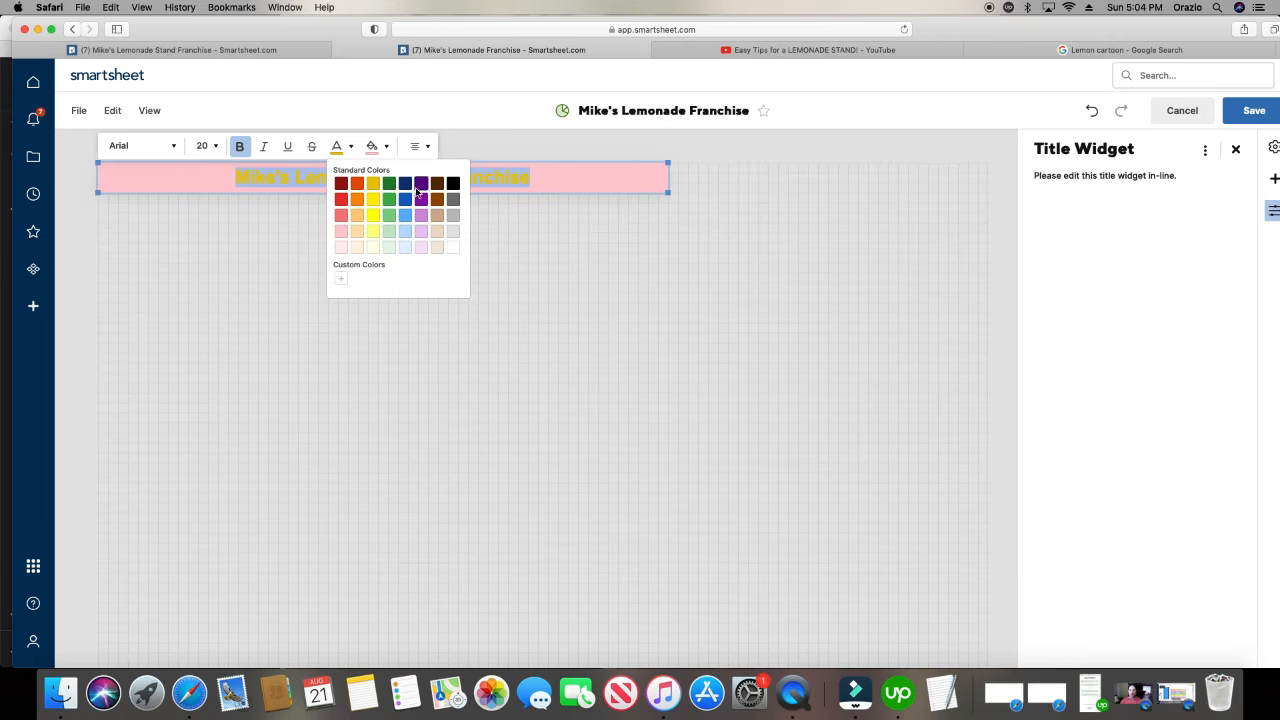
left_click(452, 184)
left_click(338, 146)
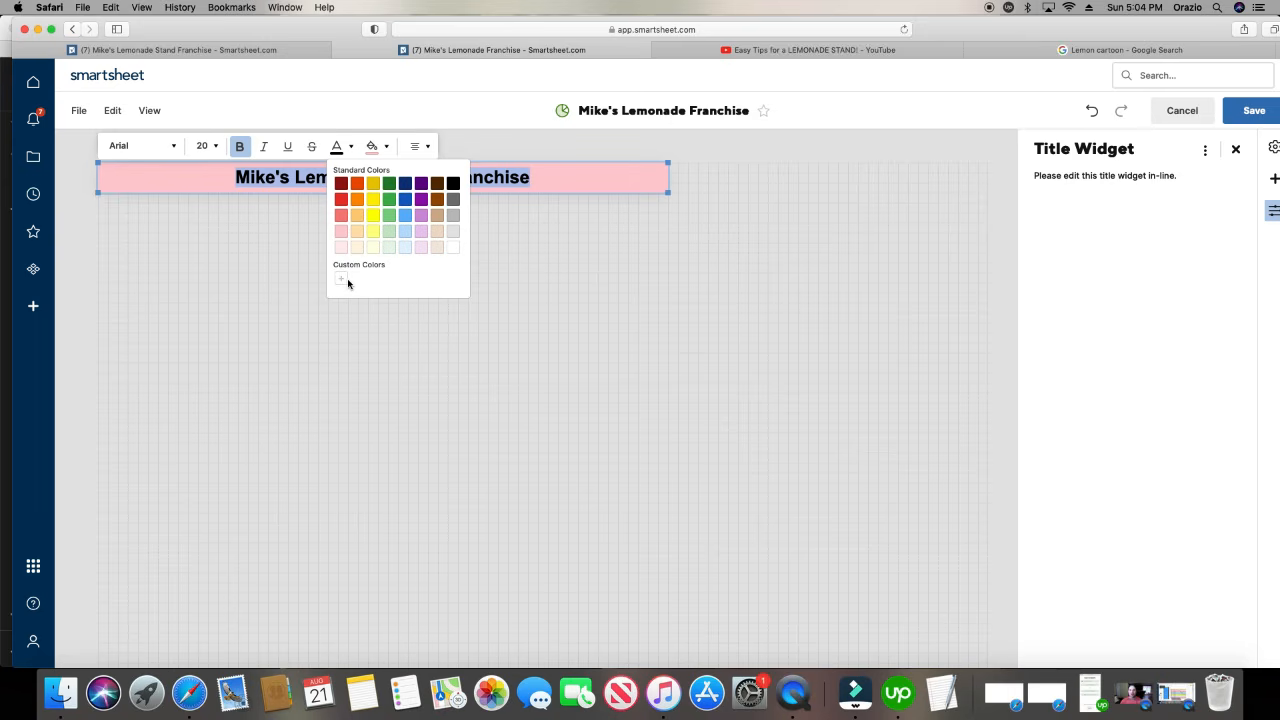
left_click(620, 199)
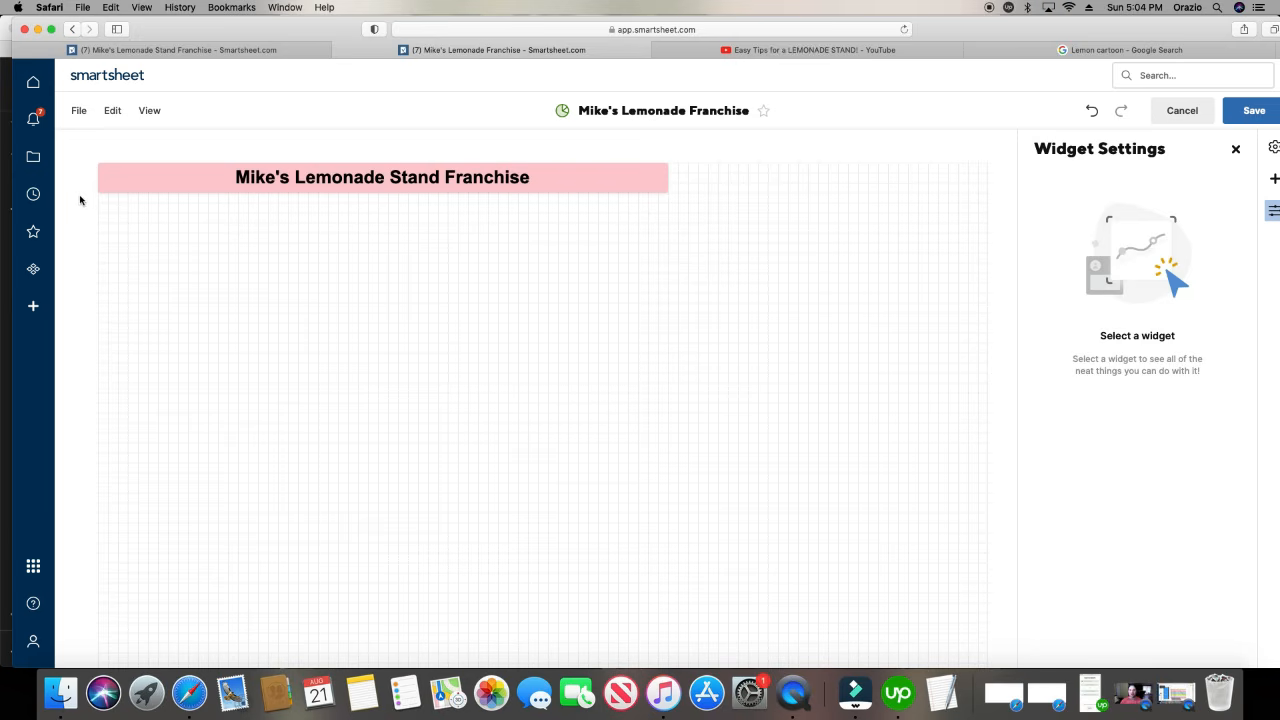
- Add an image widget to the dashboard and upload the Lemon Logo picture from the computer's Desktop into it
left_click(113, 112)
mouse_move(140, 203)
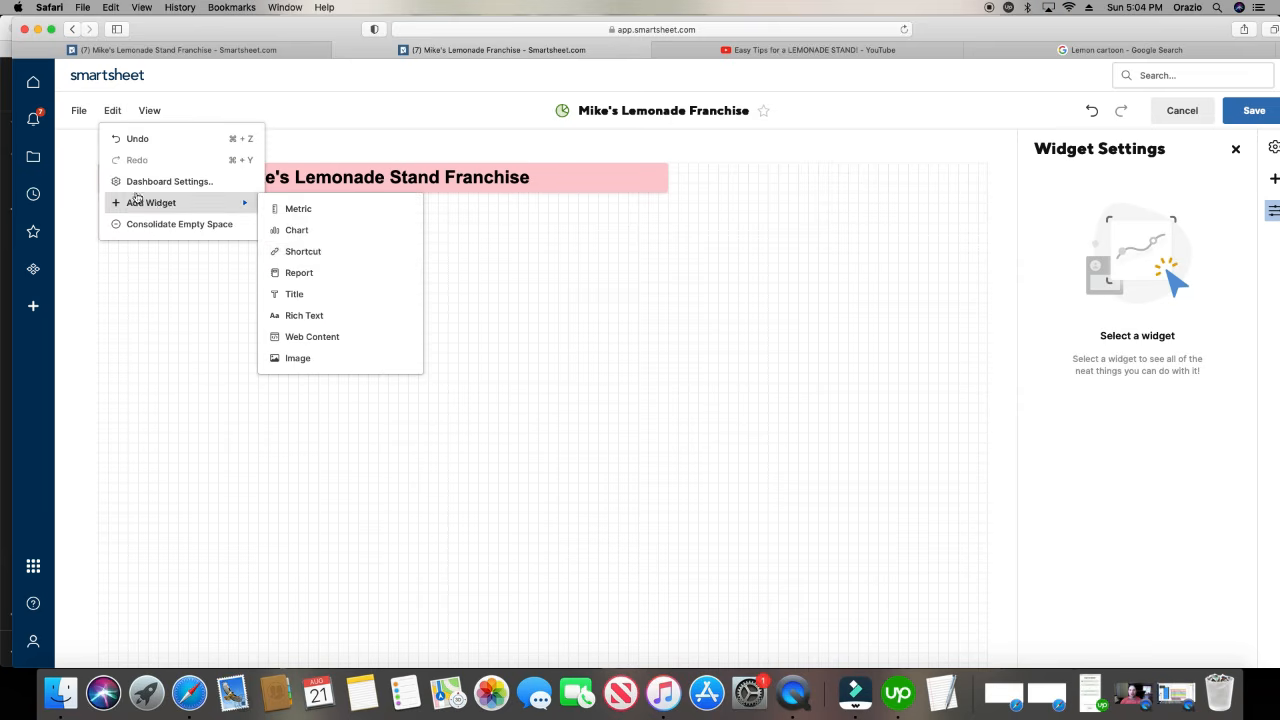
left_click(322, 357)
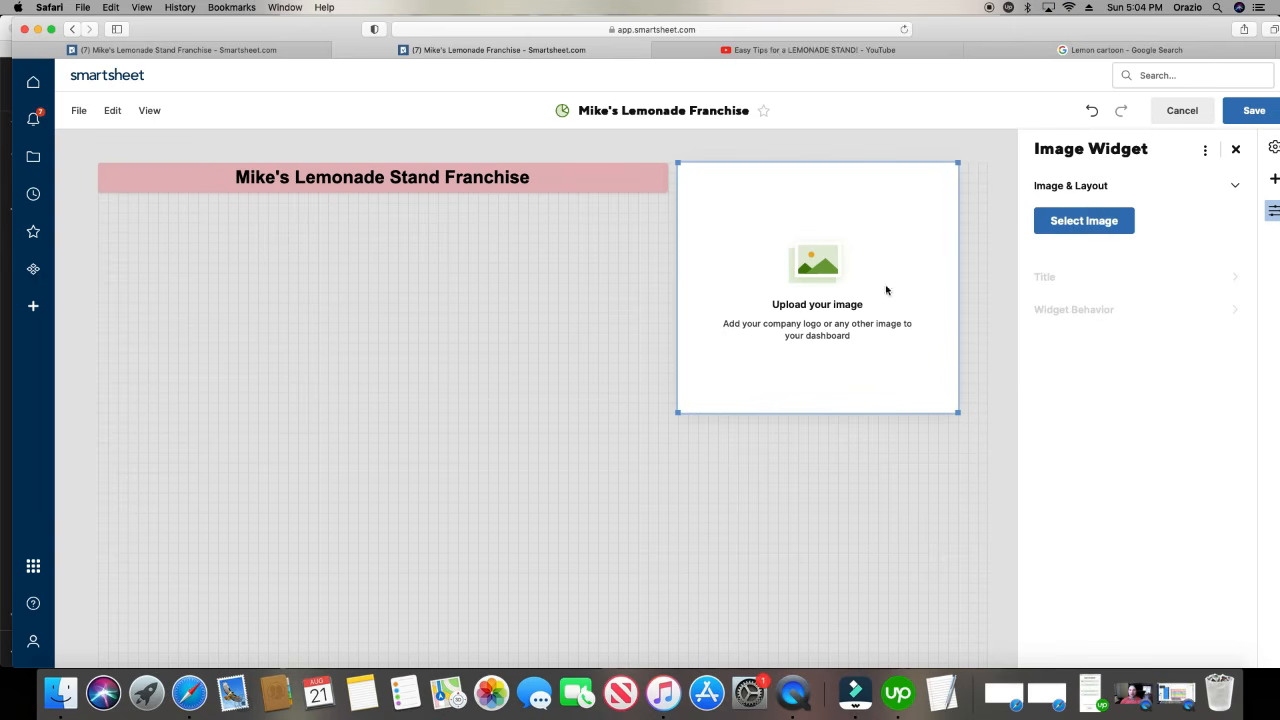
left_click(1045, 224)
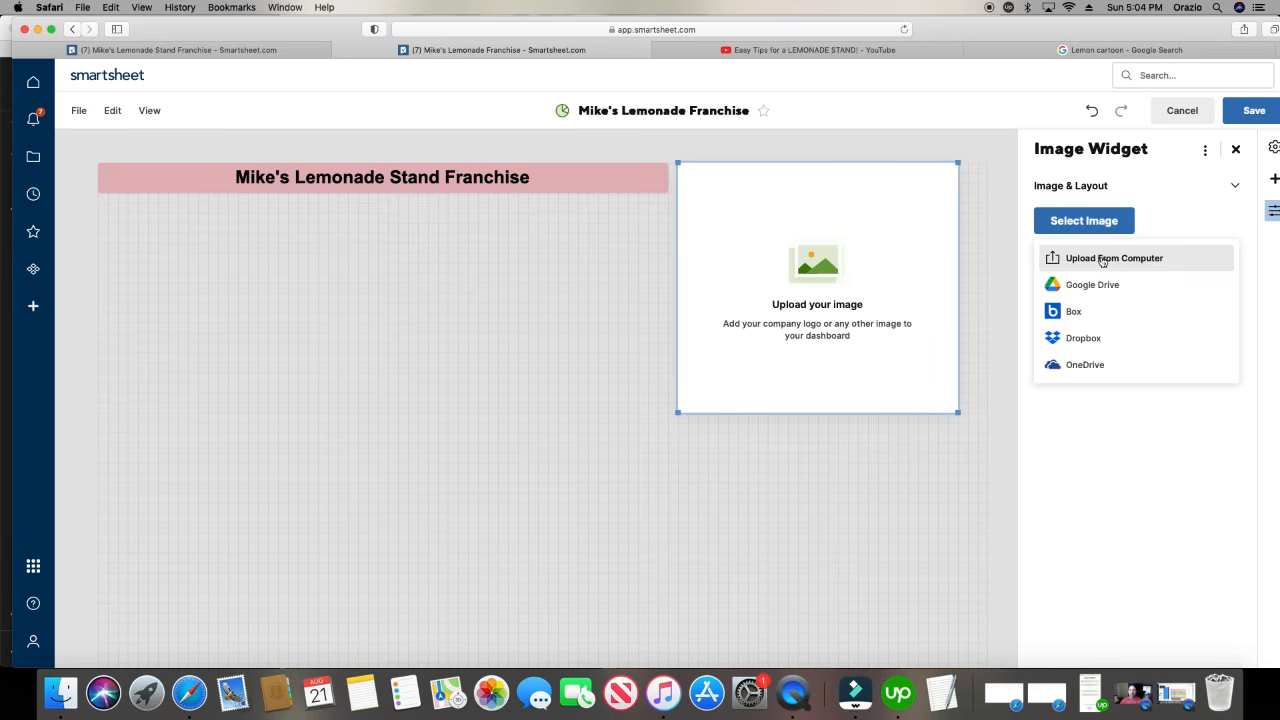
left_click(1103, 261)
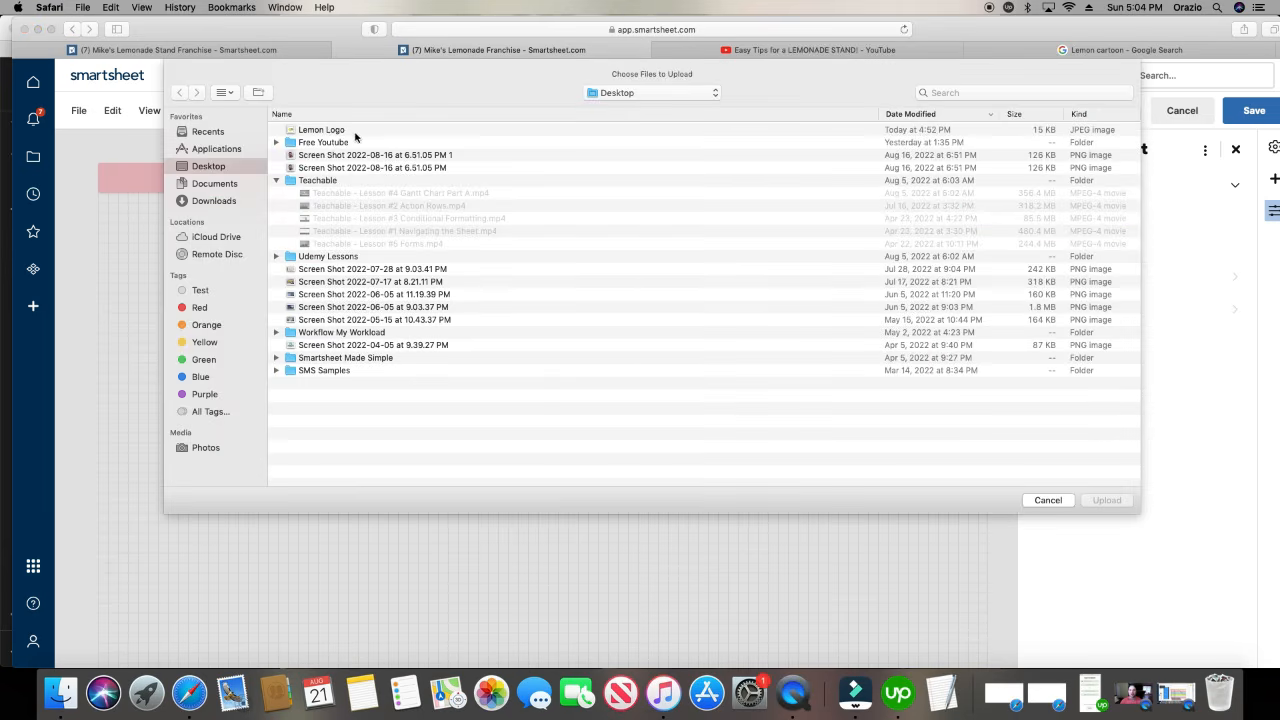
left_click(355, 133)
left_click(1107, 501)
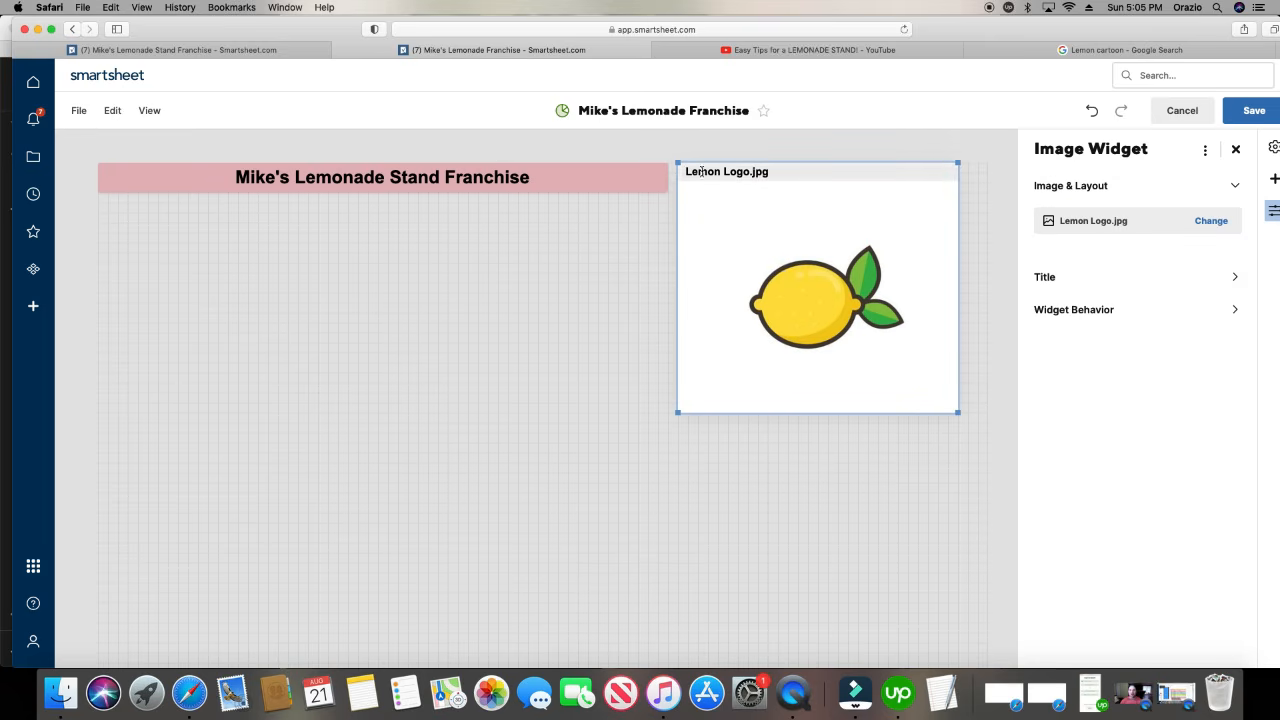
- Hide the lemon image widget's title and place the widget, reduced in size, near the right edge of the dashboard grid
left_click(1051, 283)
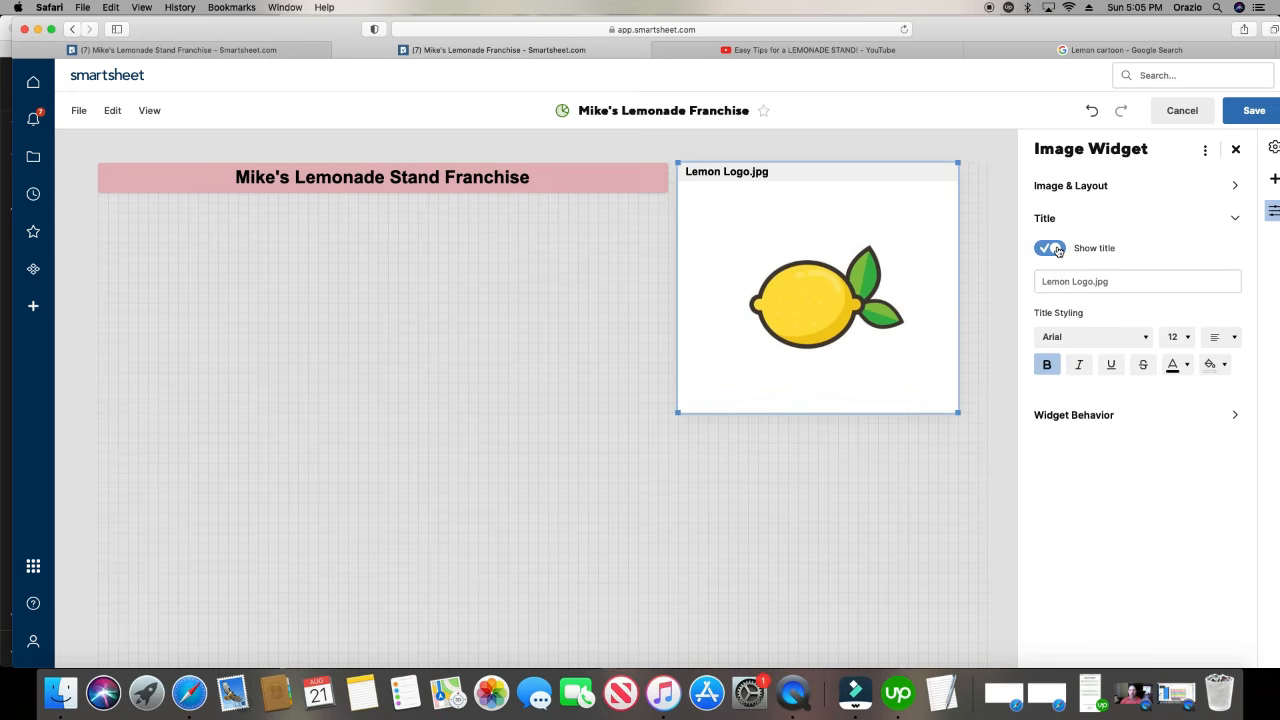
left_click(1058, 250)
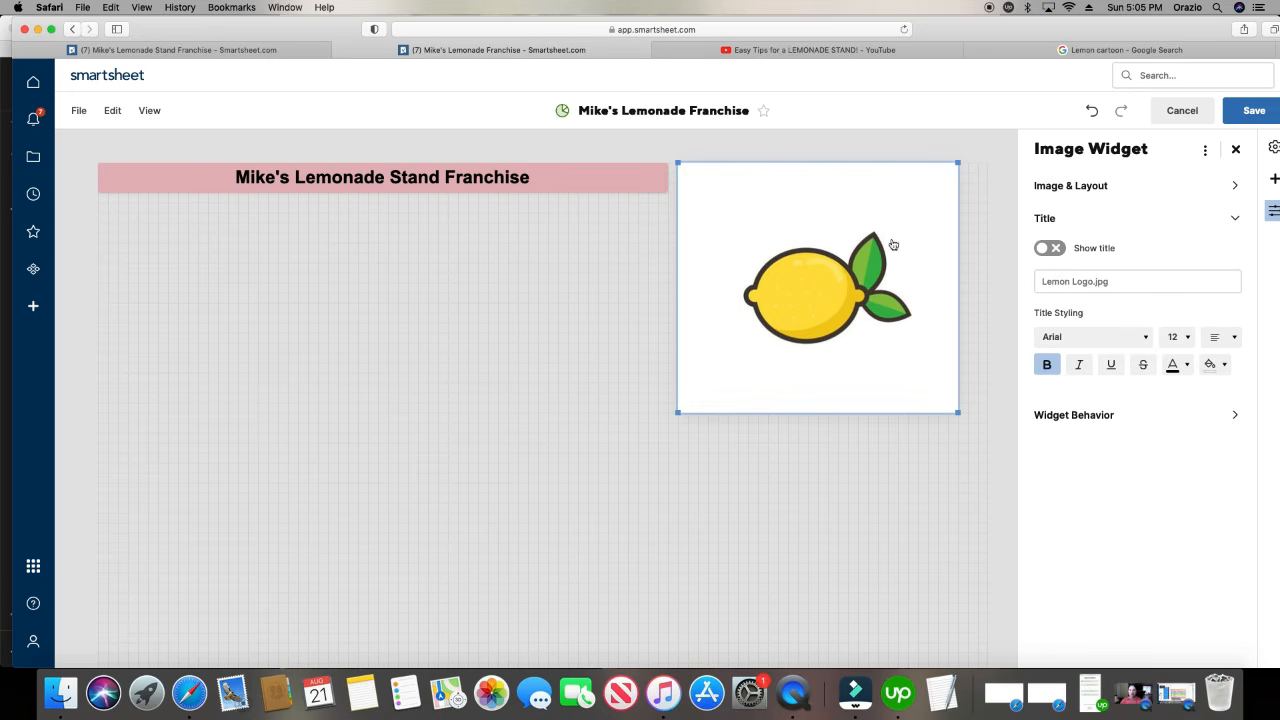
left_click_drag(957, 410, 883, 352)
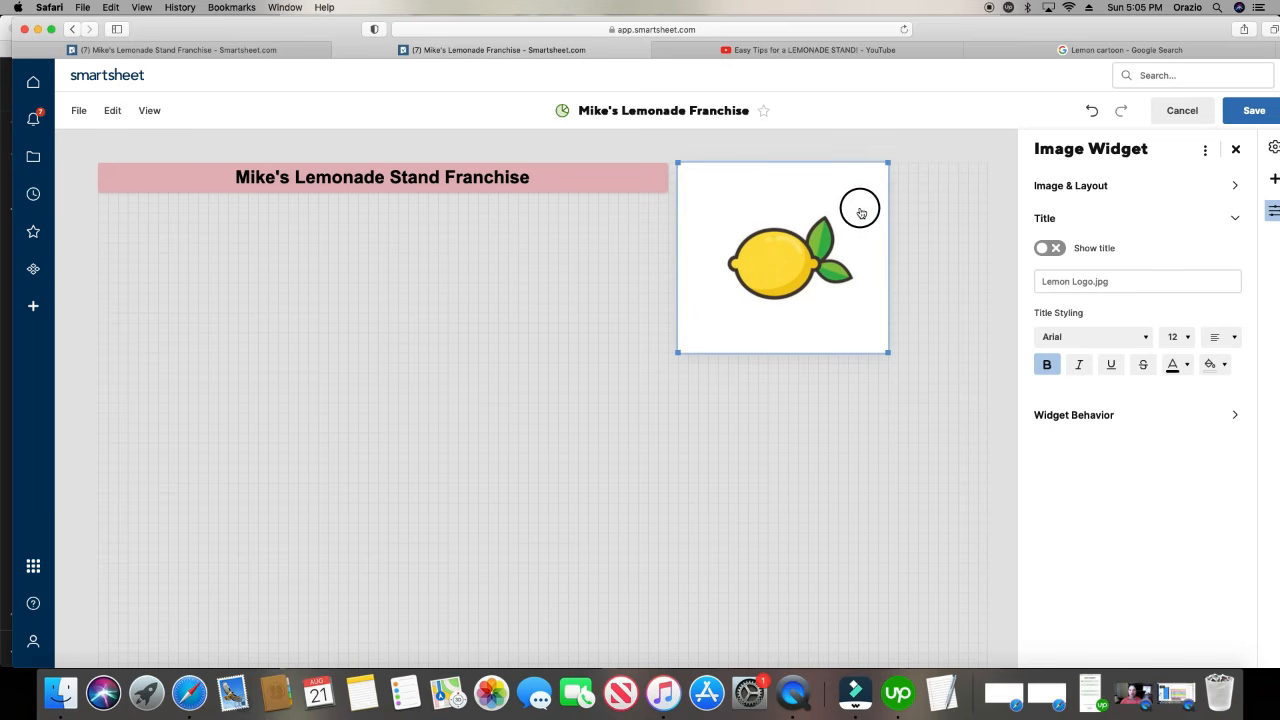
left_click_drag(812, 161, 892, 160)
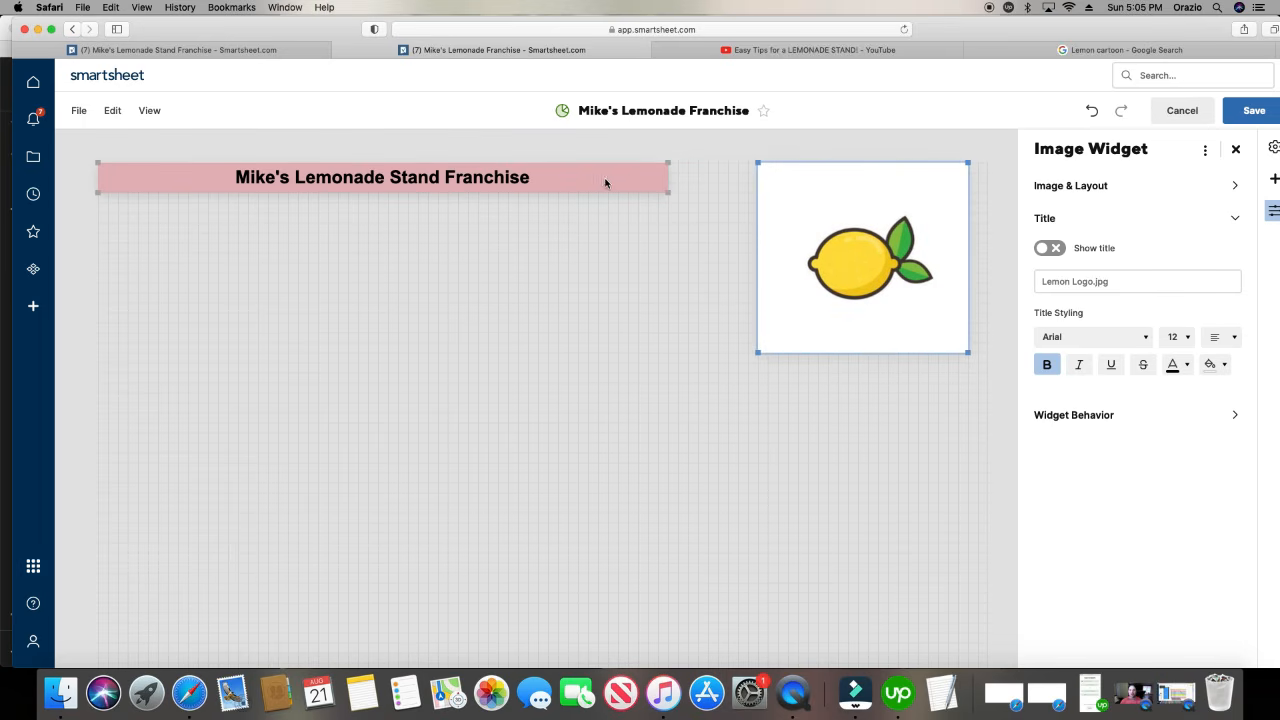
- Enlarge the main title widget and its text, and position it beside the lemon logo
left_click_drag(603, 180, 738, 322)
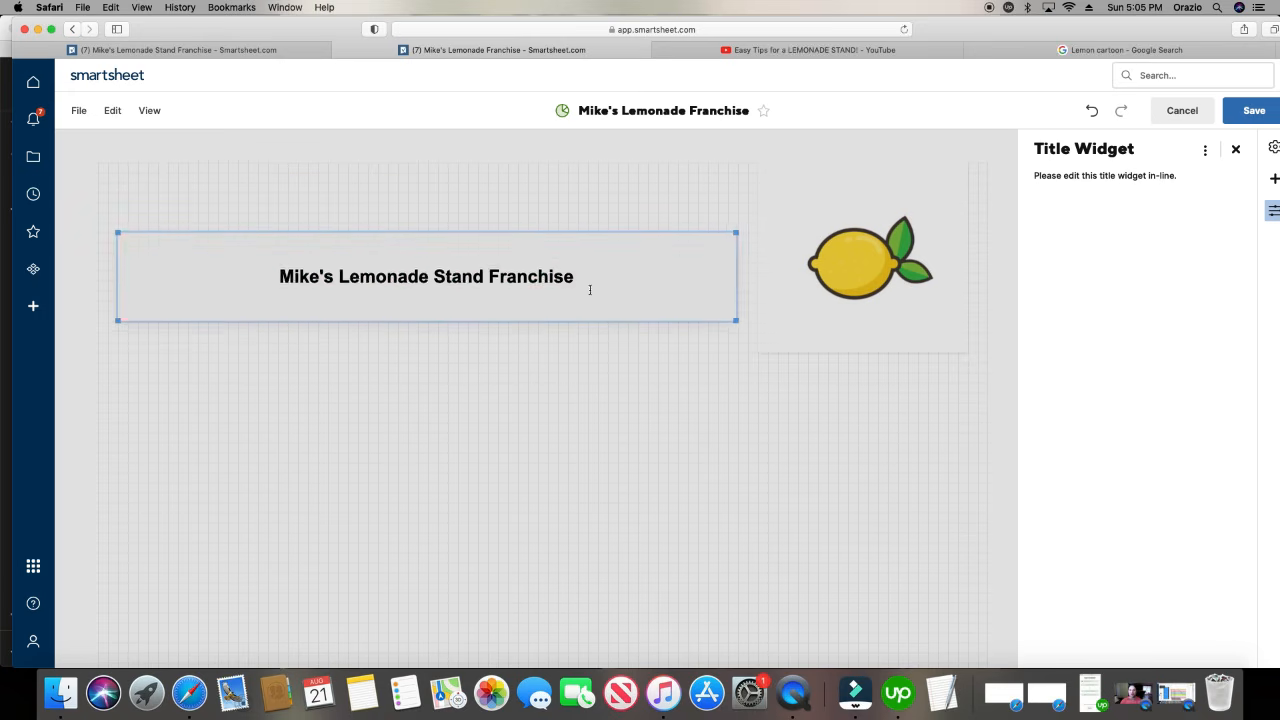
triple_click(522, 280)
left_click(226, 215)
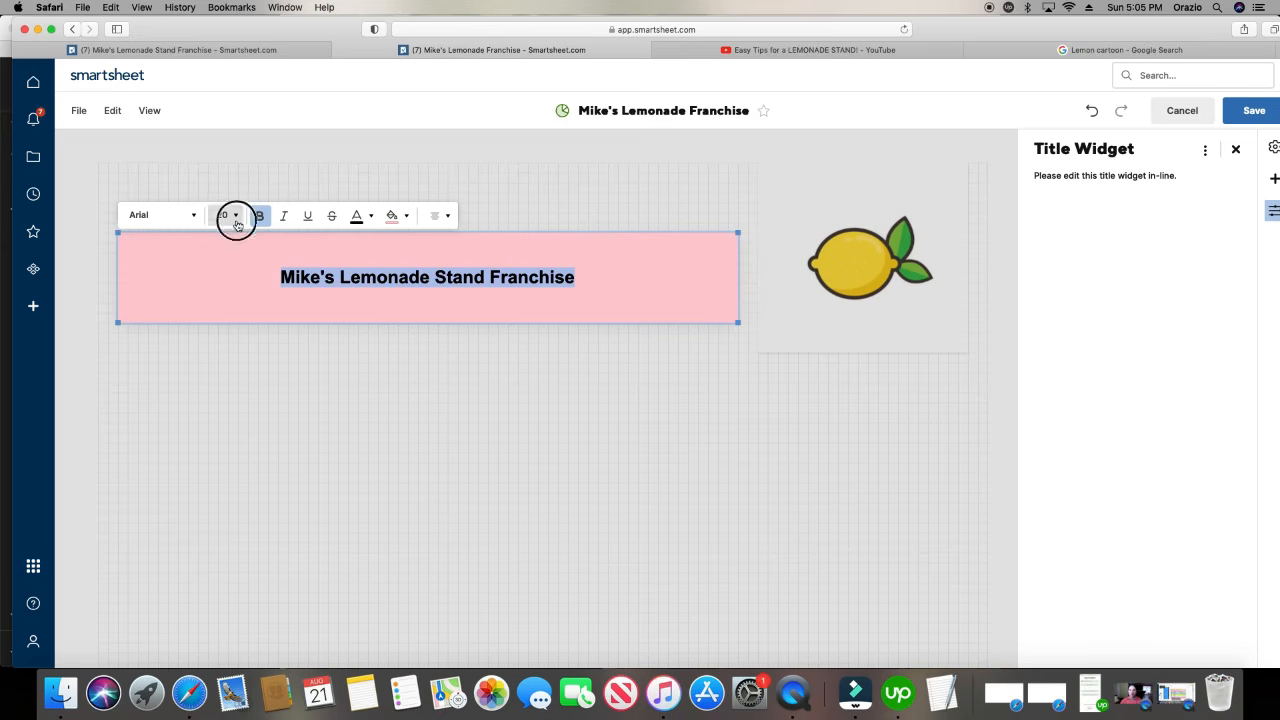
left_click(226, 455)
left_click(422, 468)
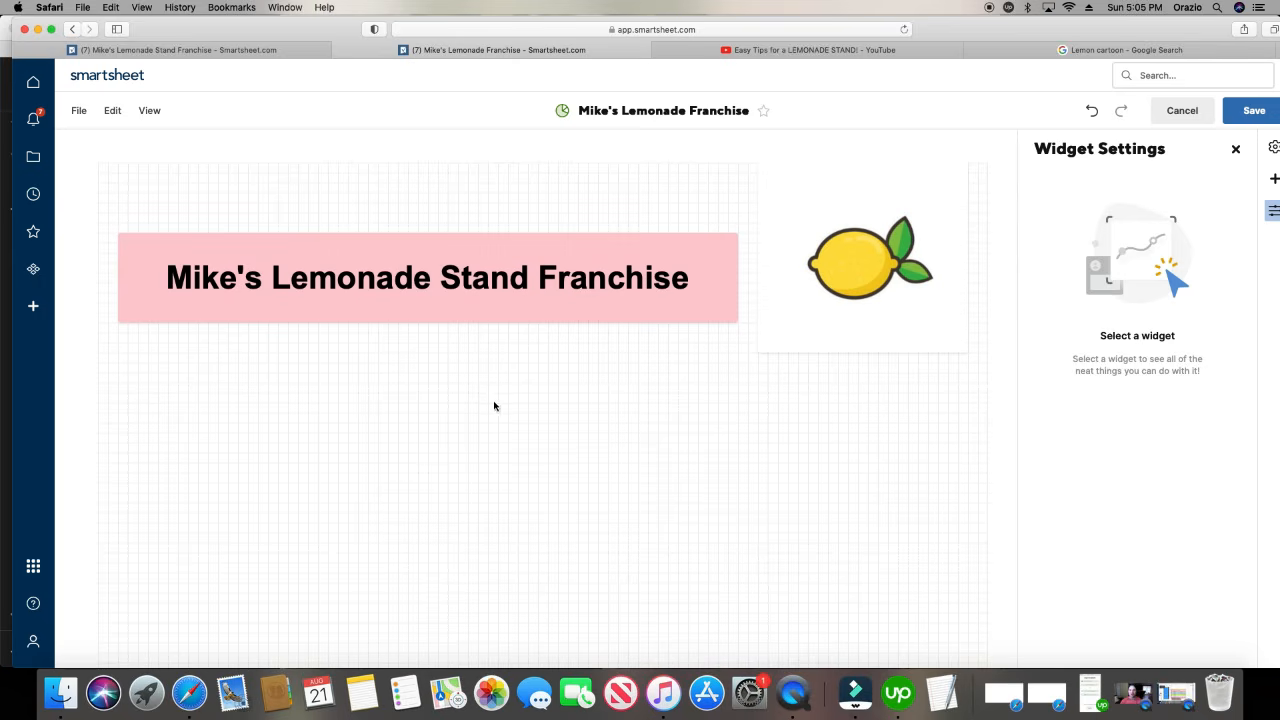
left_click_drag(452, 264, 462, 234)
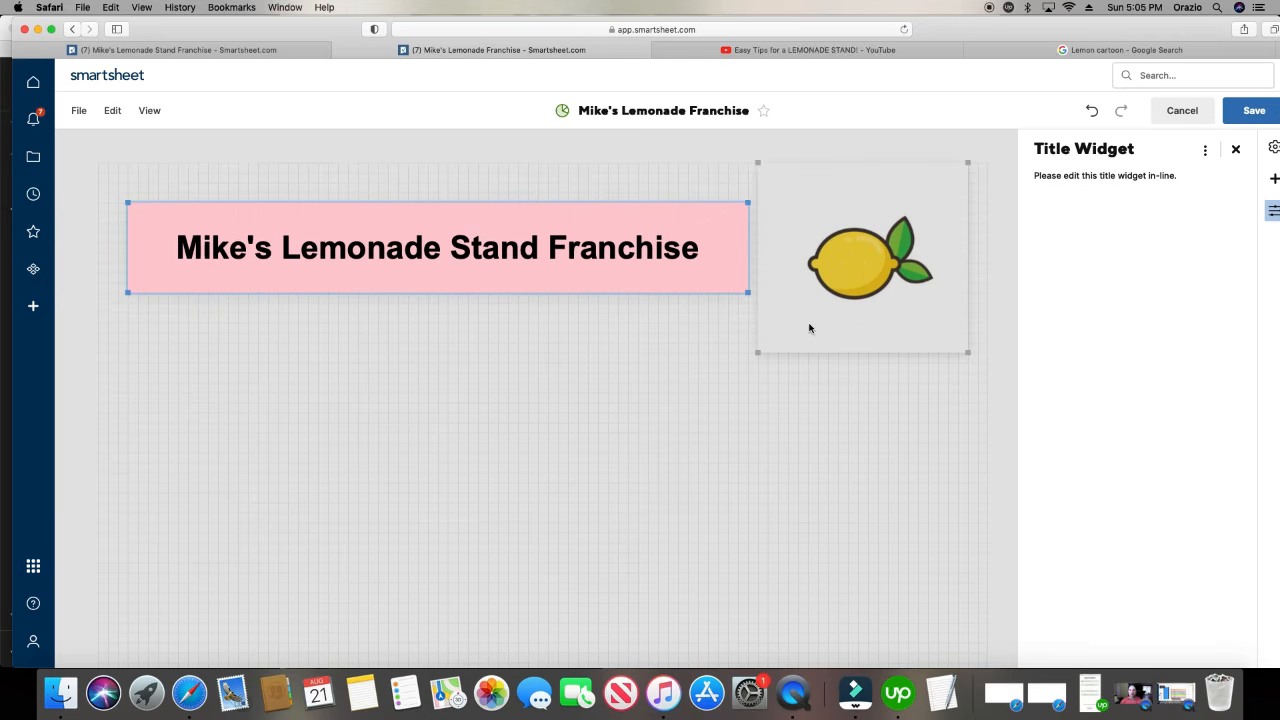
left_click(729, 412)
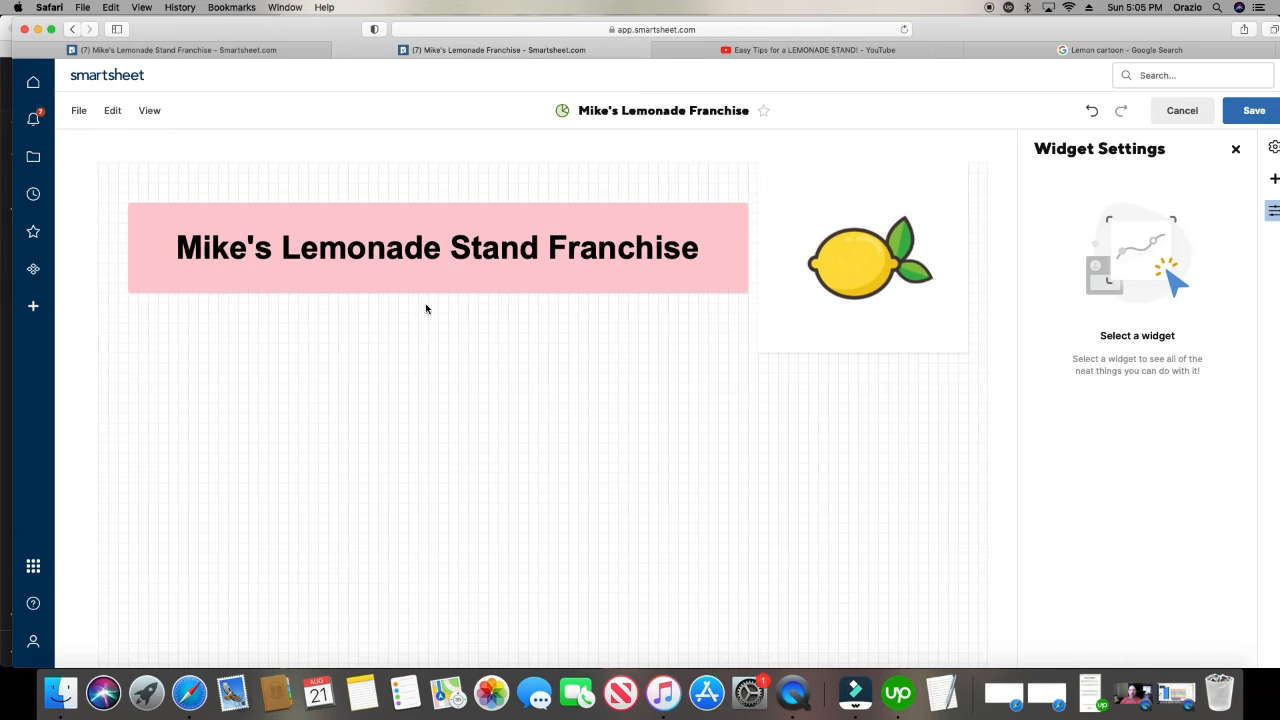
- Add a second title widget and place it below the left part of the main title
left_click(114, 113)
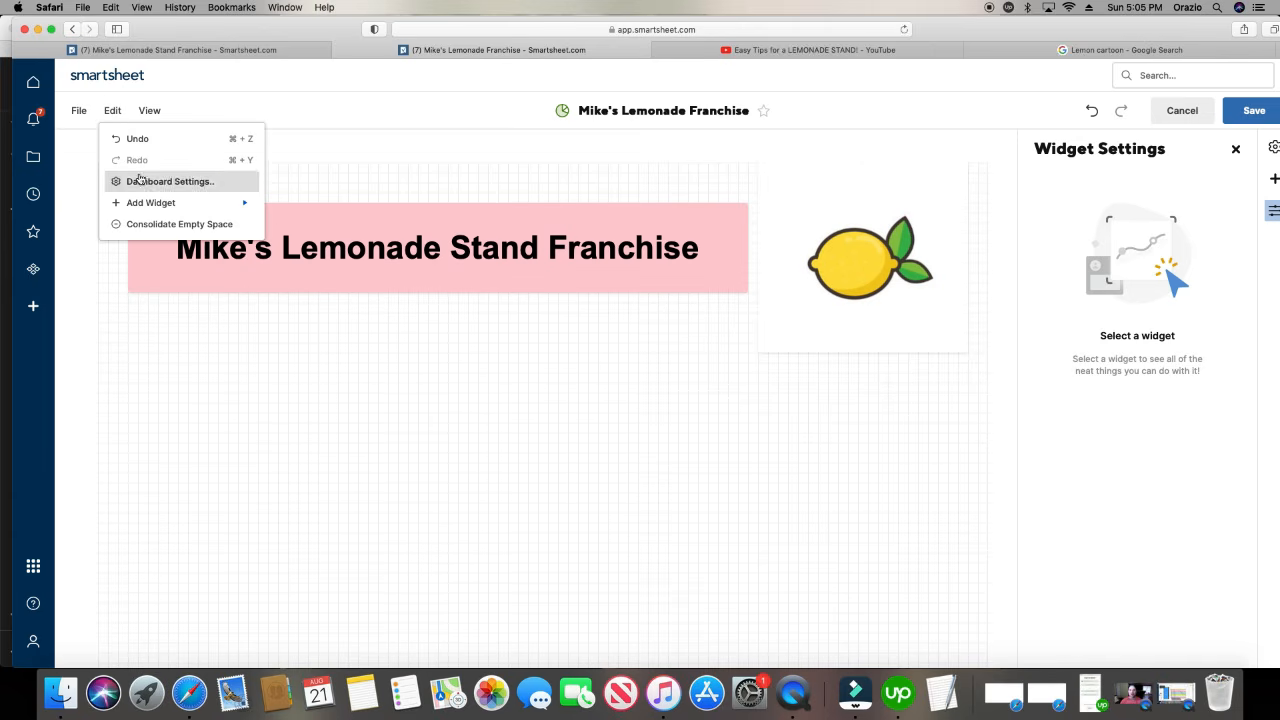
mouse_move(150, 200)
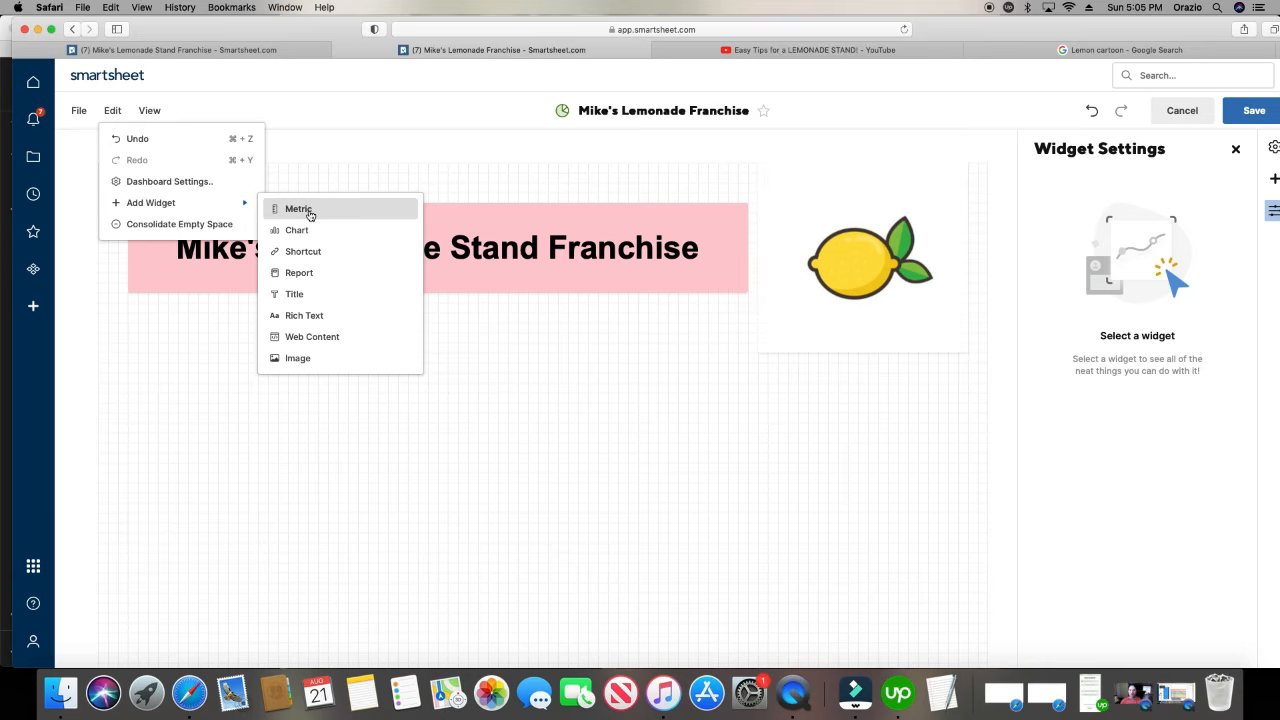
left_click(335, 297)
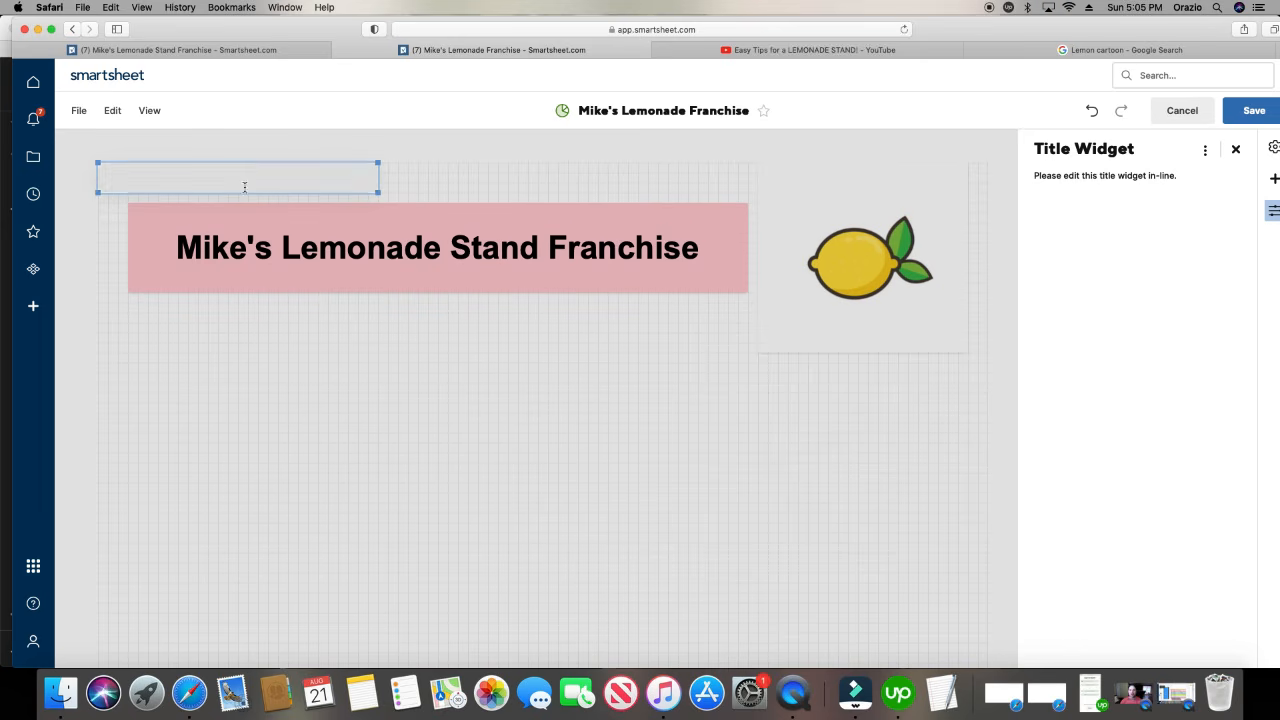
left_click_drag(244, 185, 314, 312)
left_click(320, 178)
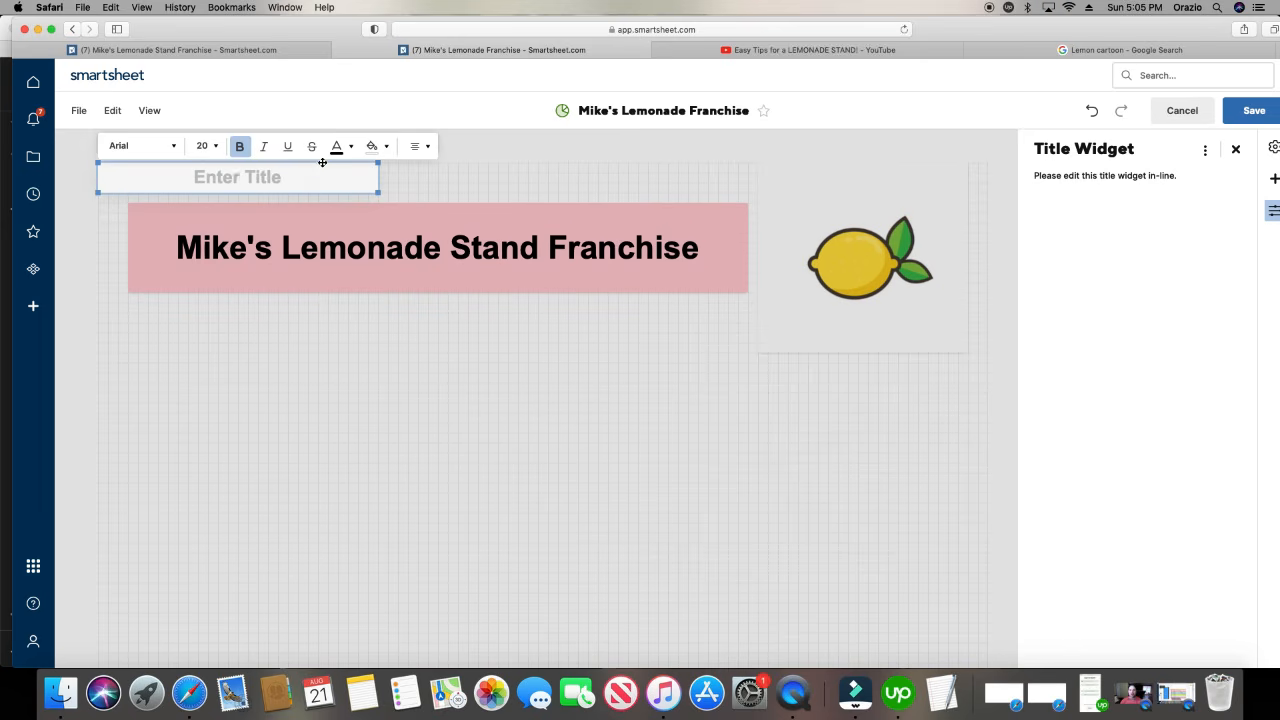
left_click_drag(322, 162, 347, 368)
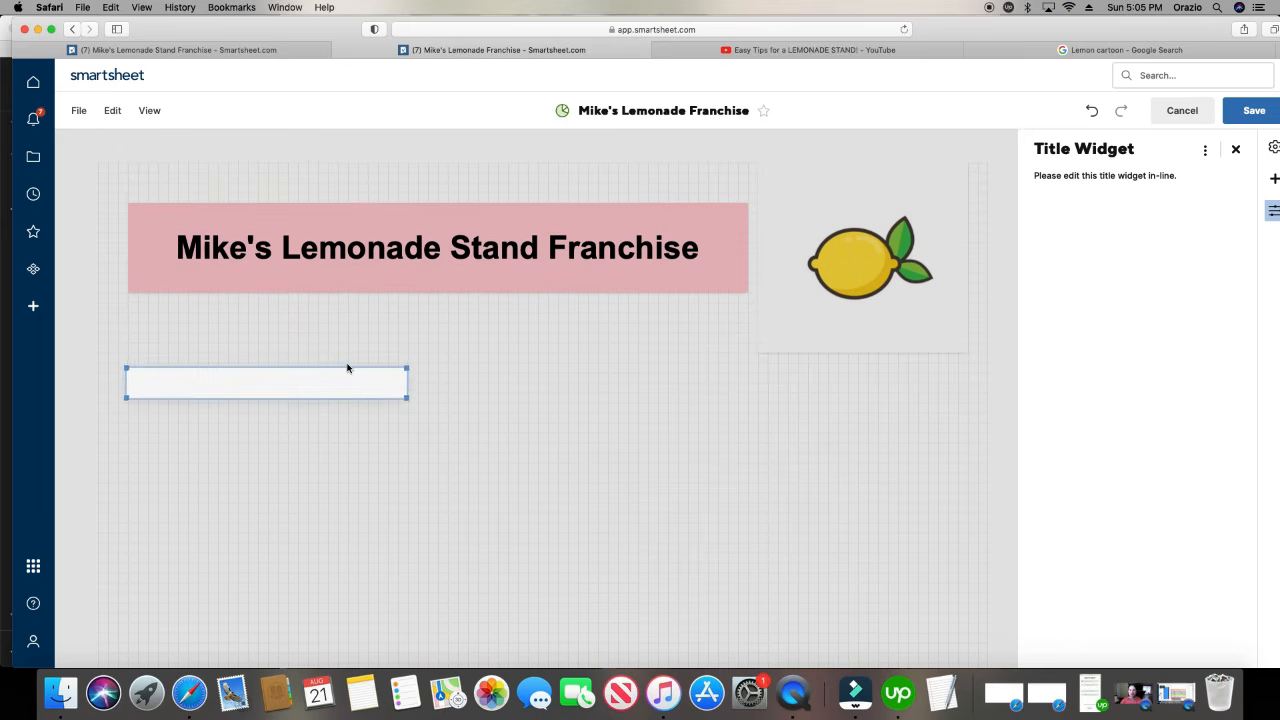
- Enter "Reports" as the new title widget's text and give it the same light pink background as the main title
left_click(322, 385)
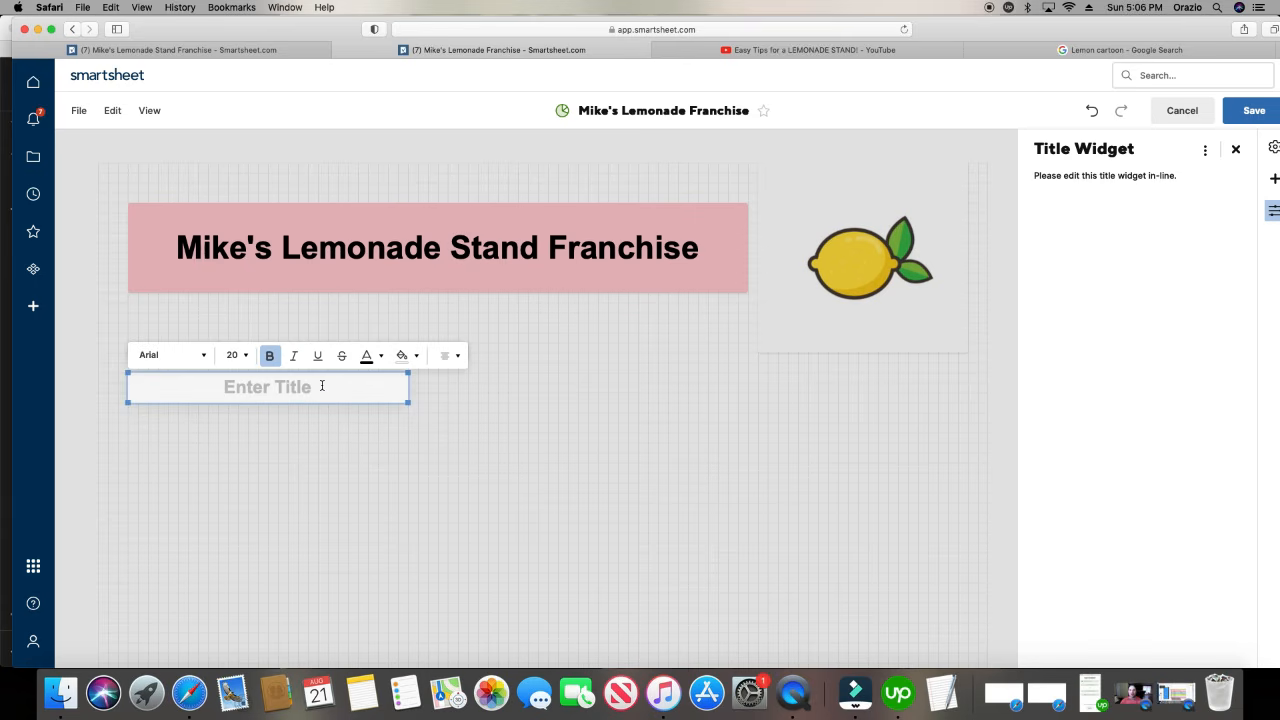
type("Reports")
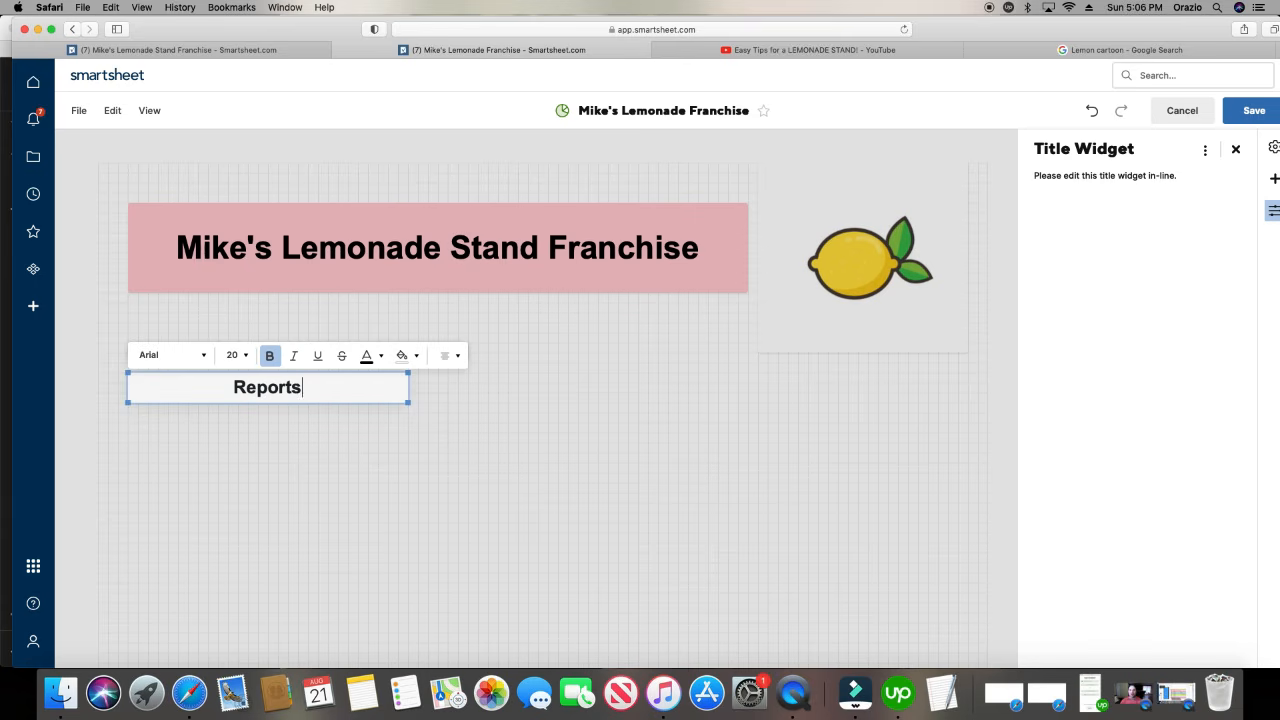
left_click(404, 355)
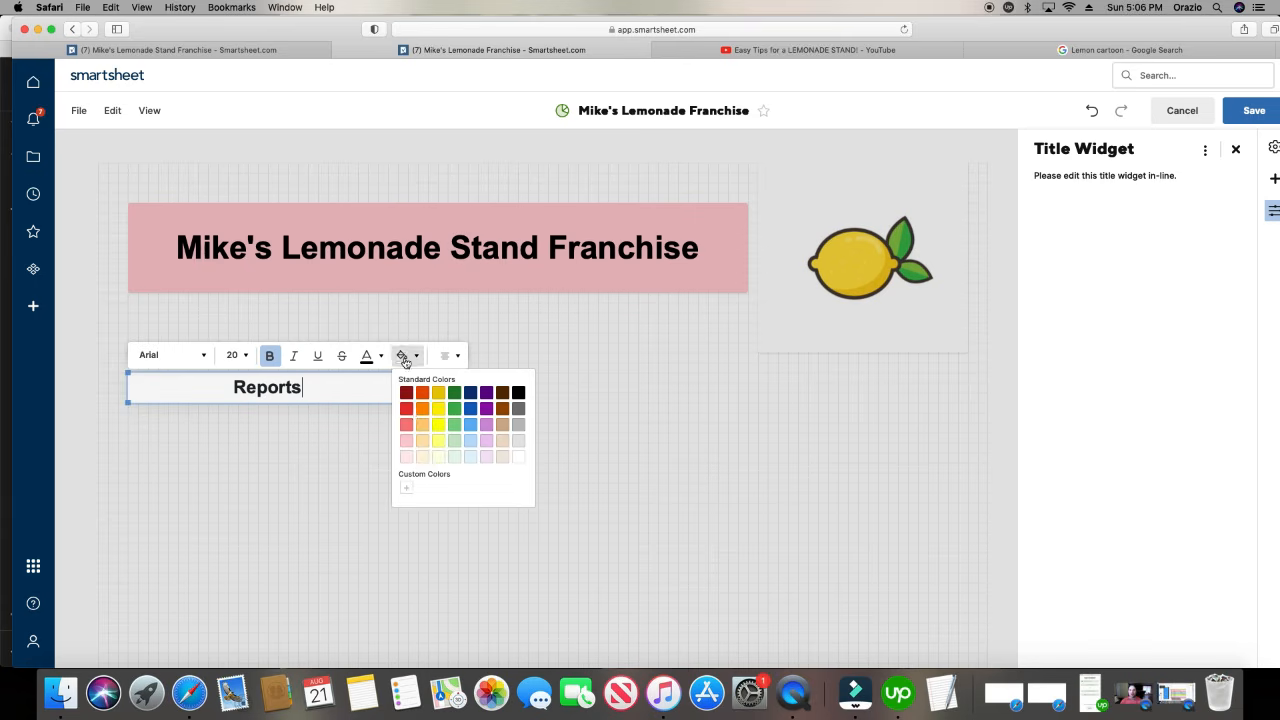
left_click(406, 443)
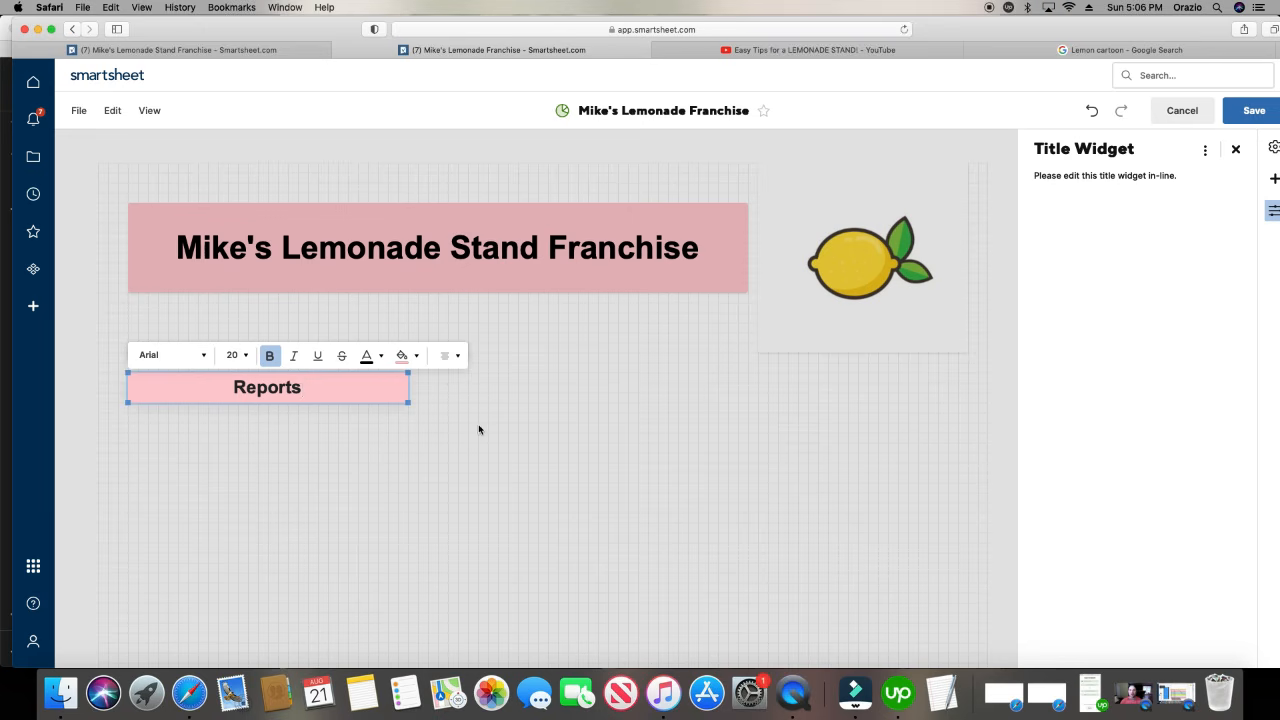
left_click(448, 432)
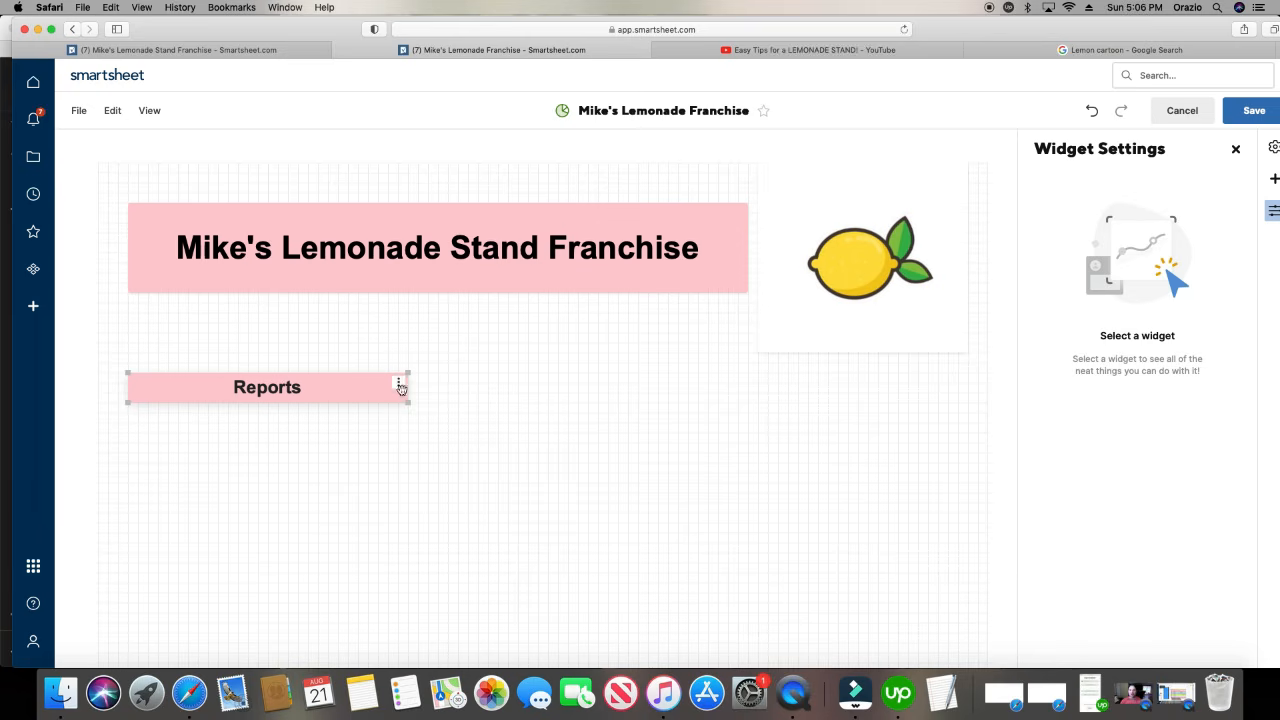
- Duplicate the Reports title widget and place the copy to its right on the same row
left_click(400, 386)
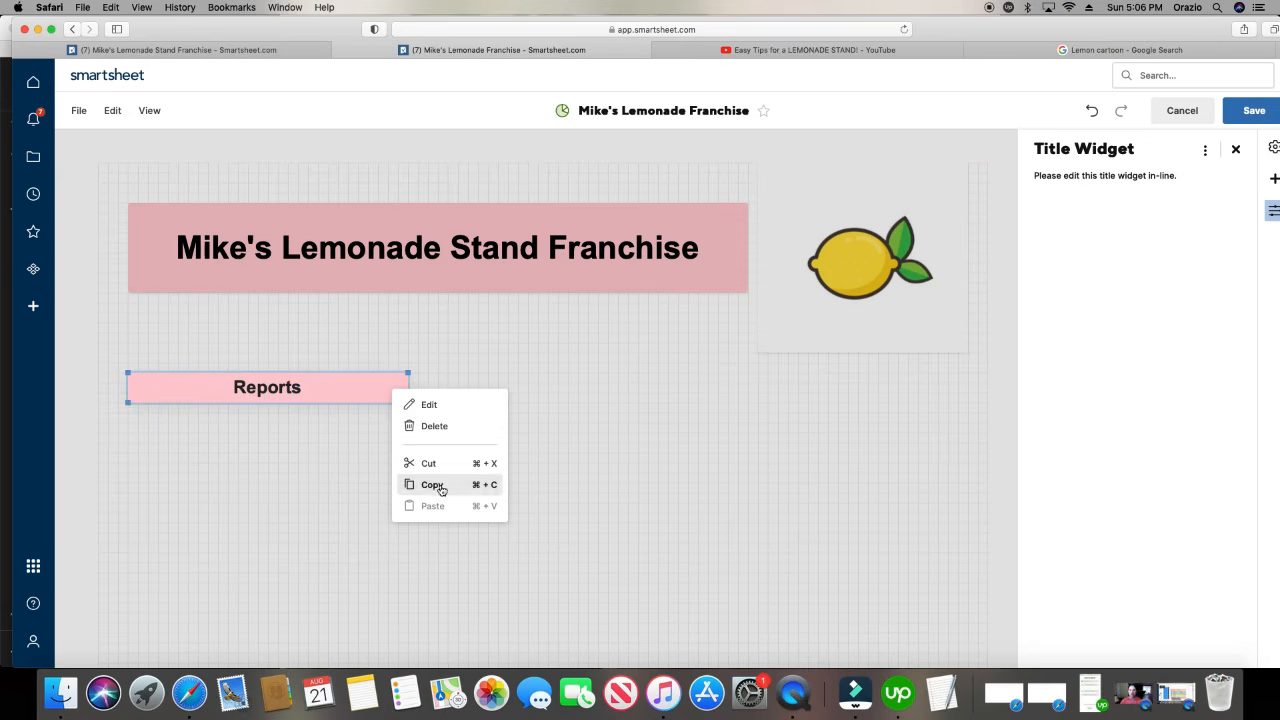
left_click(432, 485)
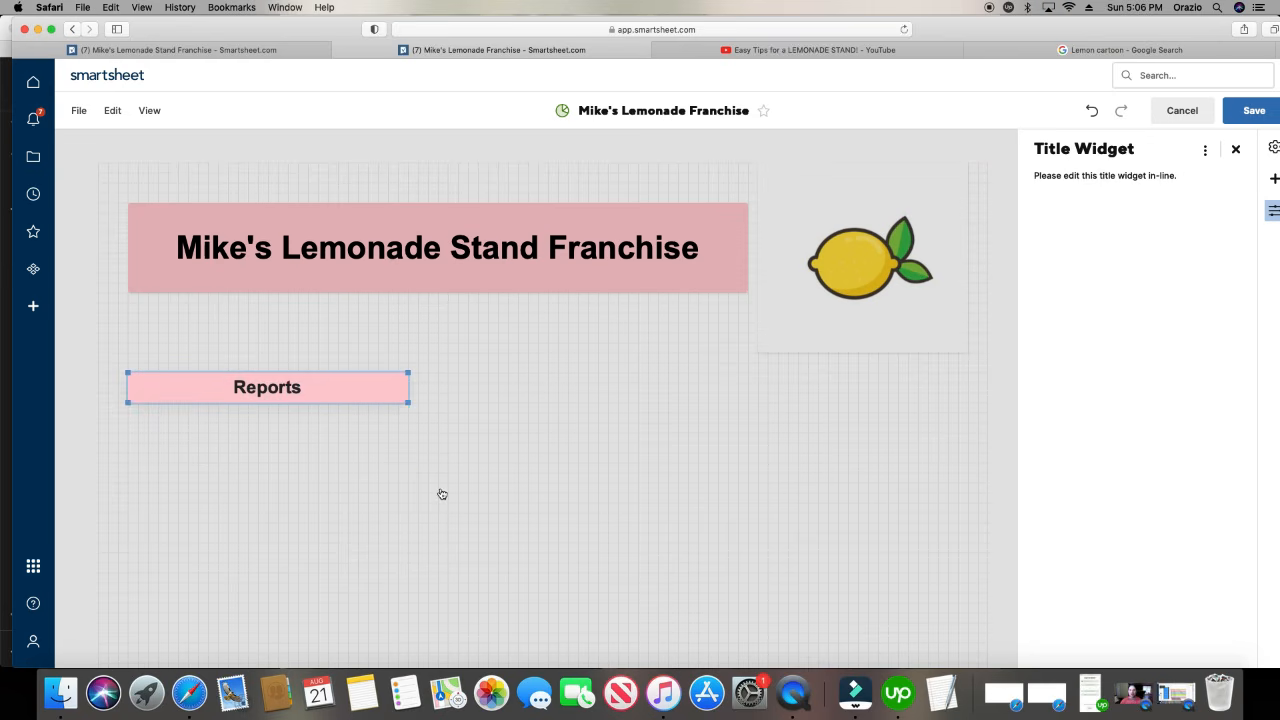
right_click(462, 383)
left_click(497, 392)
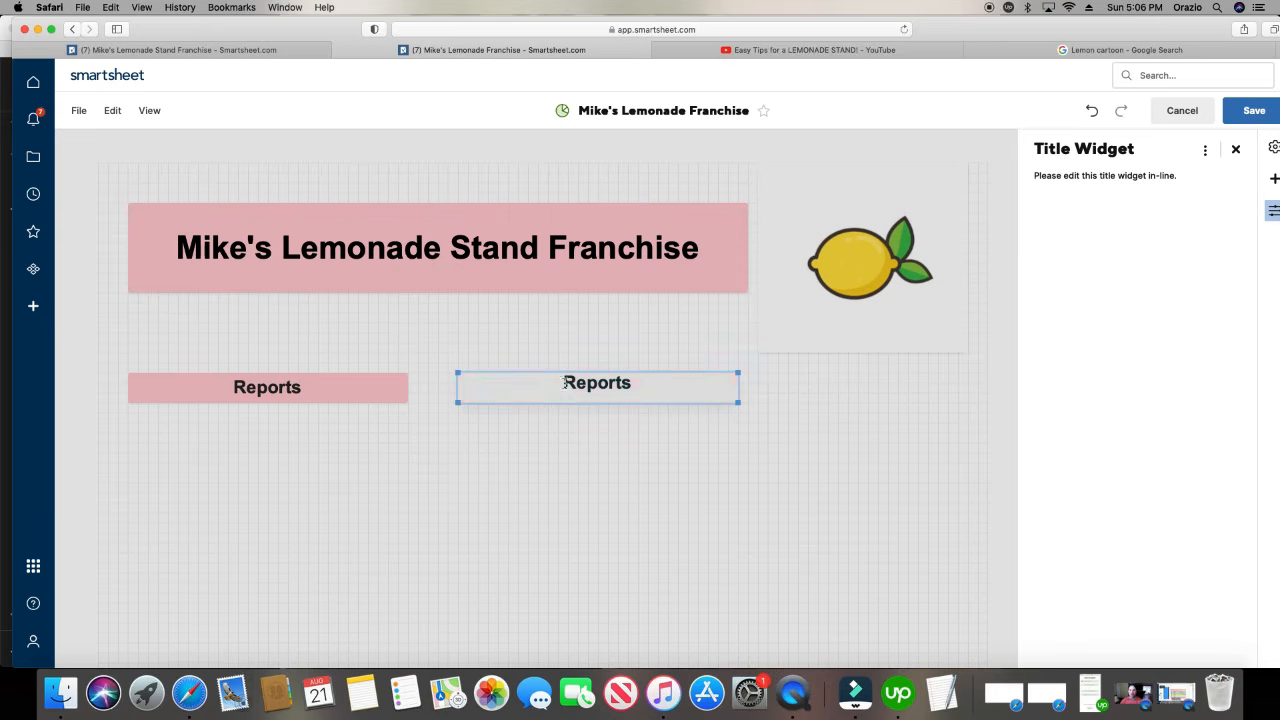
left_click(587, 437)
- Try duplicating the lemon logo and both Reports widgets together below the originals, and undo the paste
left_click_drag(150, 340, 480, 391)
left_click(246, 346)
left_click_drag(224, 338, 906, 420)
right_click(815, 326)
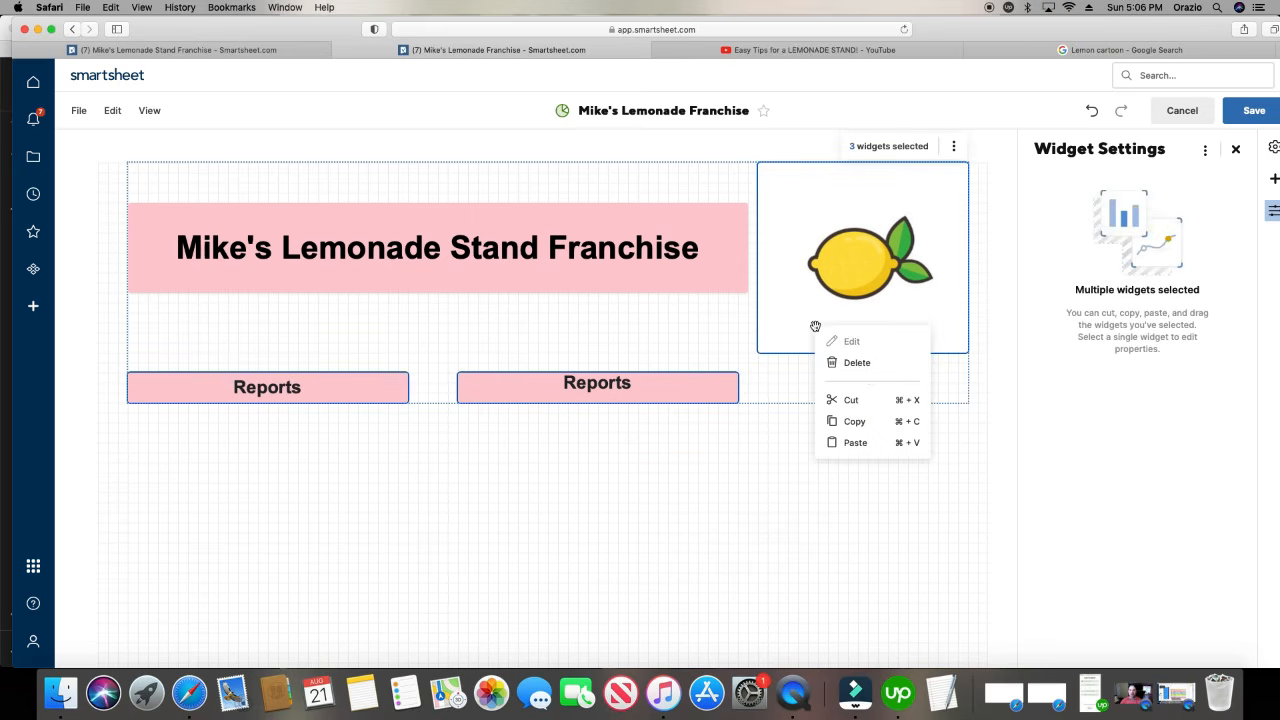
left_click(866, 424)
right_click(503, 486)
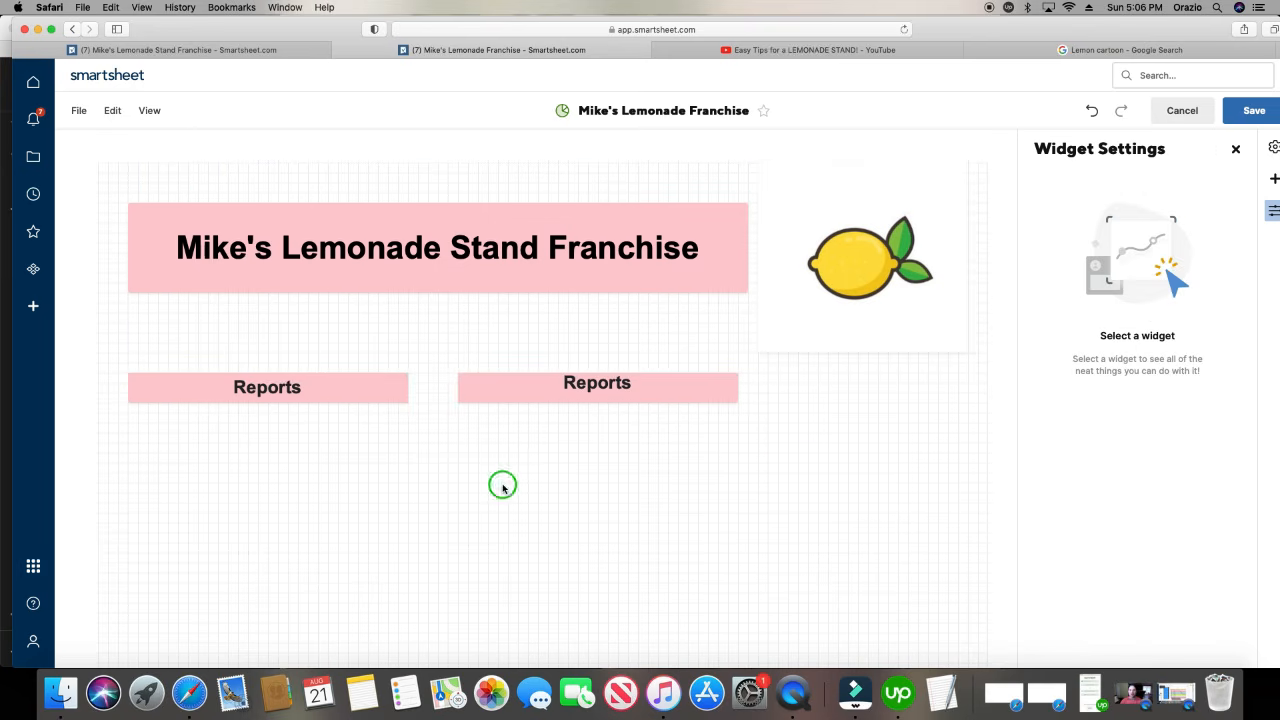
left_click(553, 500)
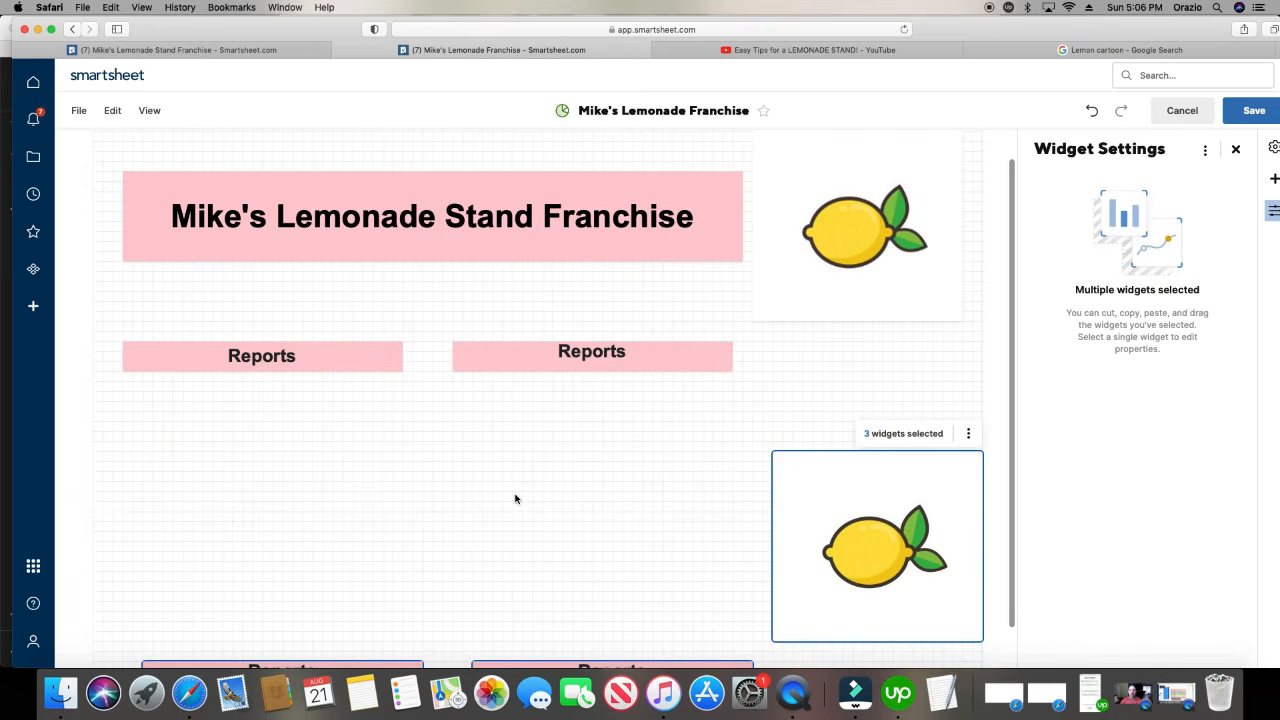
scroll(515, 498, "up", 1)
scroll(513, 497, "down", 2)
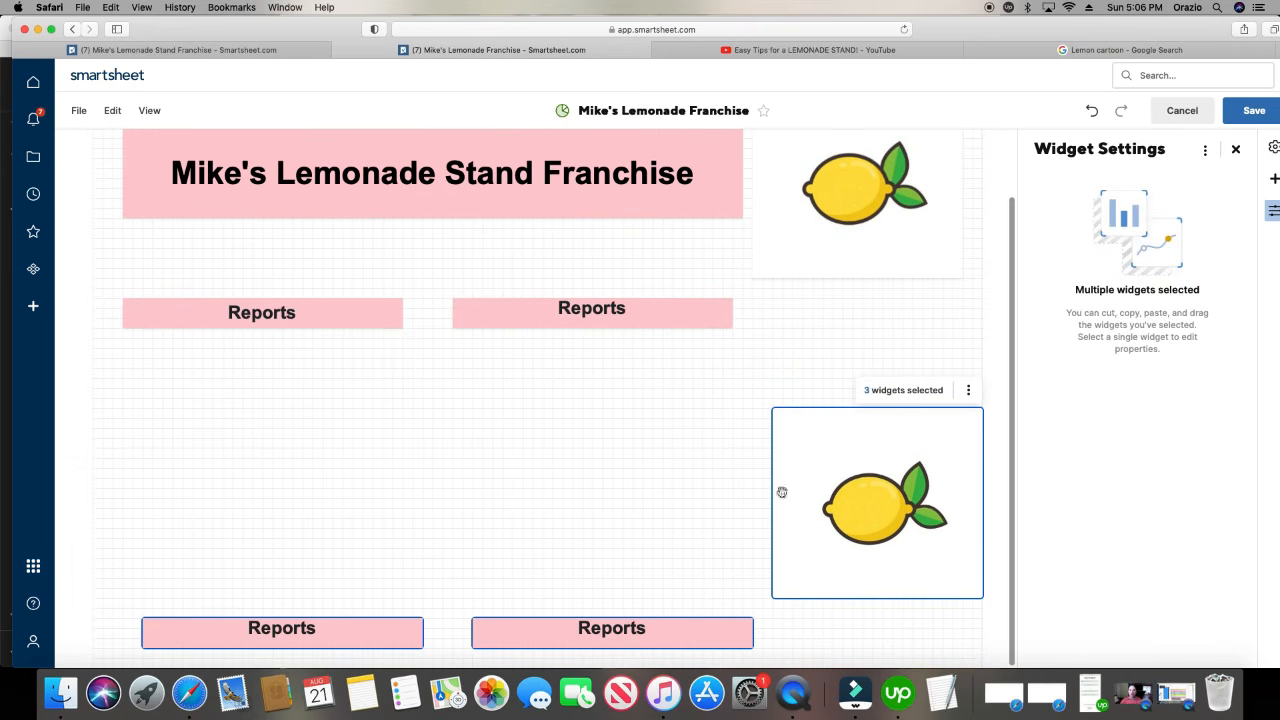
left_click(1092, 110)
- Change the text of the second Reports title widget, on the right of the row, to "Northside"
left_click(597, 311)
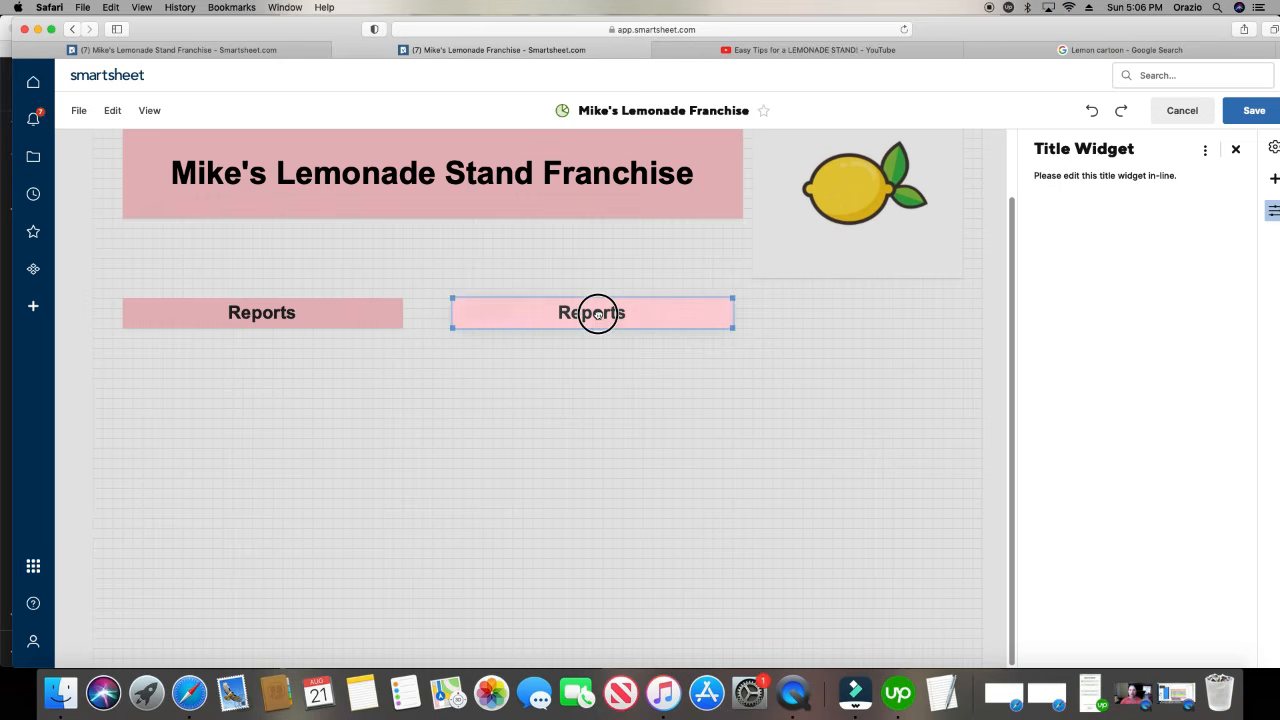
double_click(597, 313)
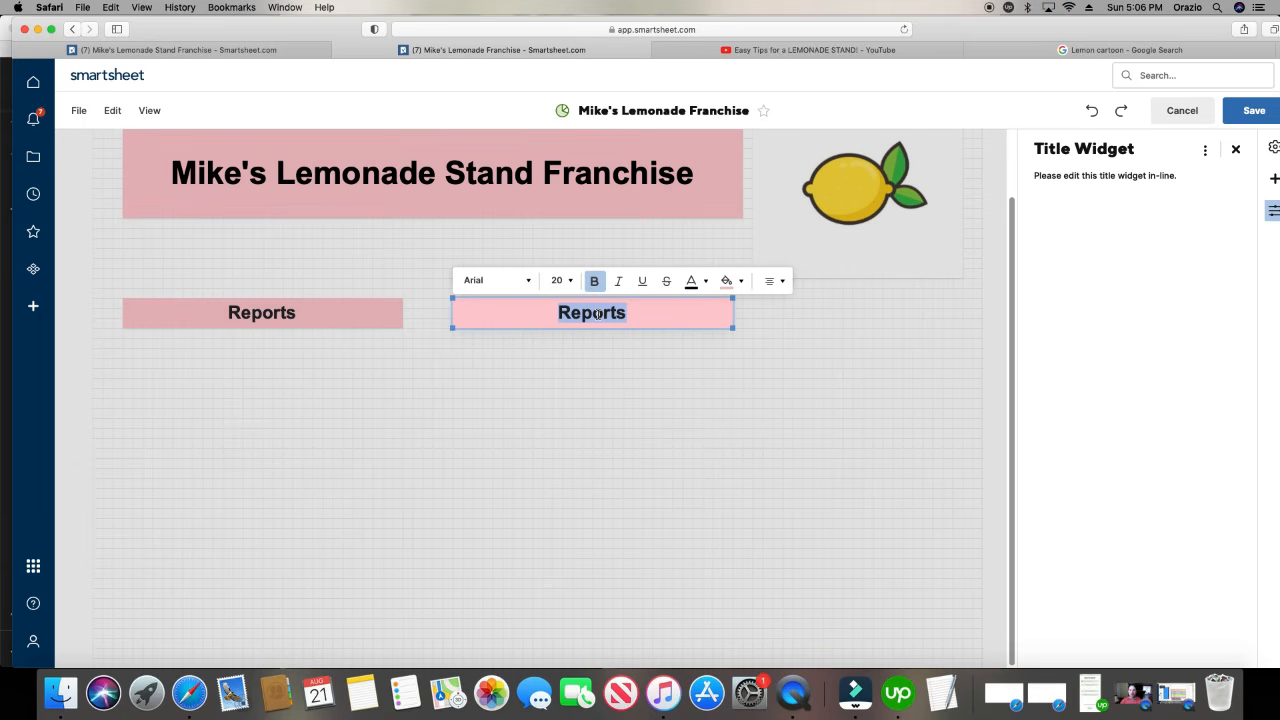
type("North")
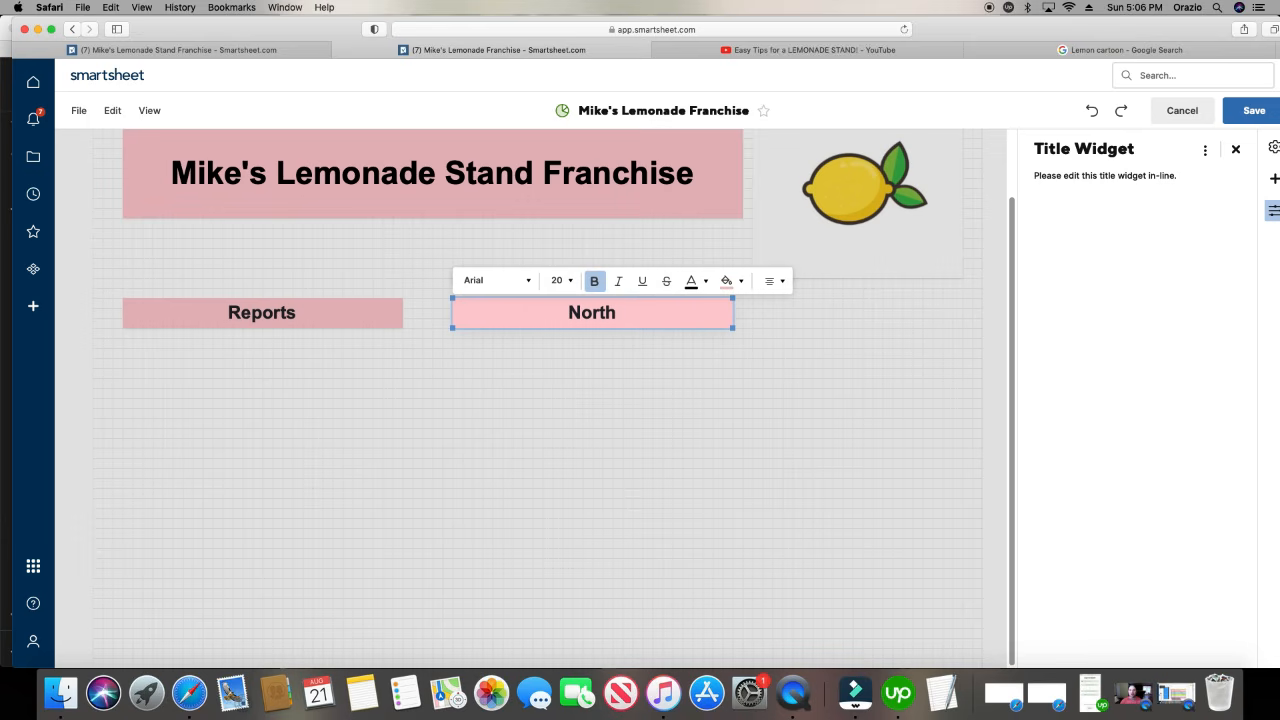
type("sdie")
key("BackSpace")
key("BackSpace")
key("BackSpace")
type("ide")
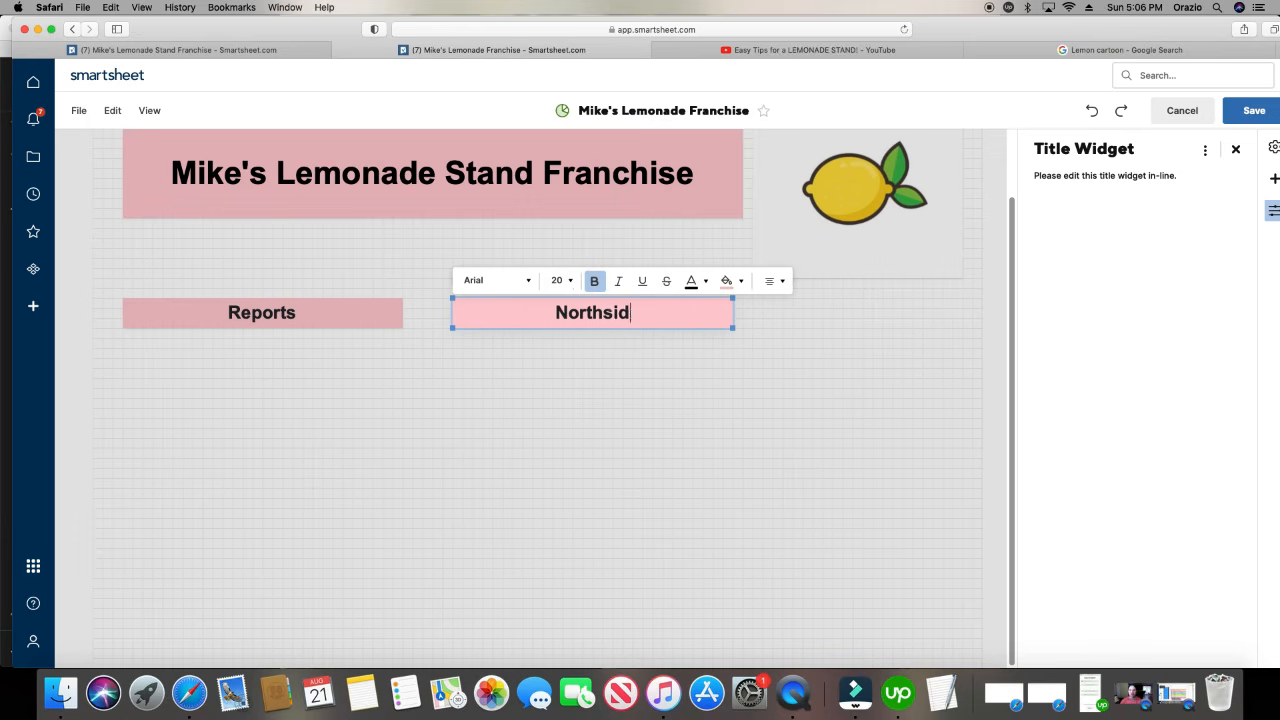
left_click(638, 382)
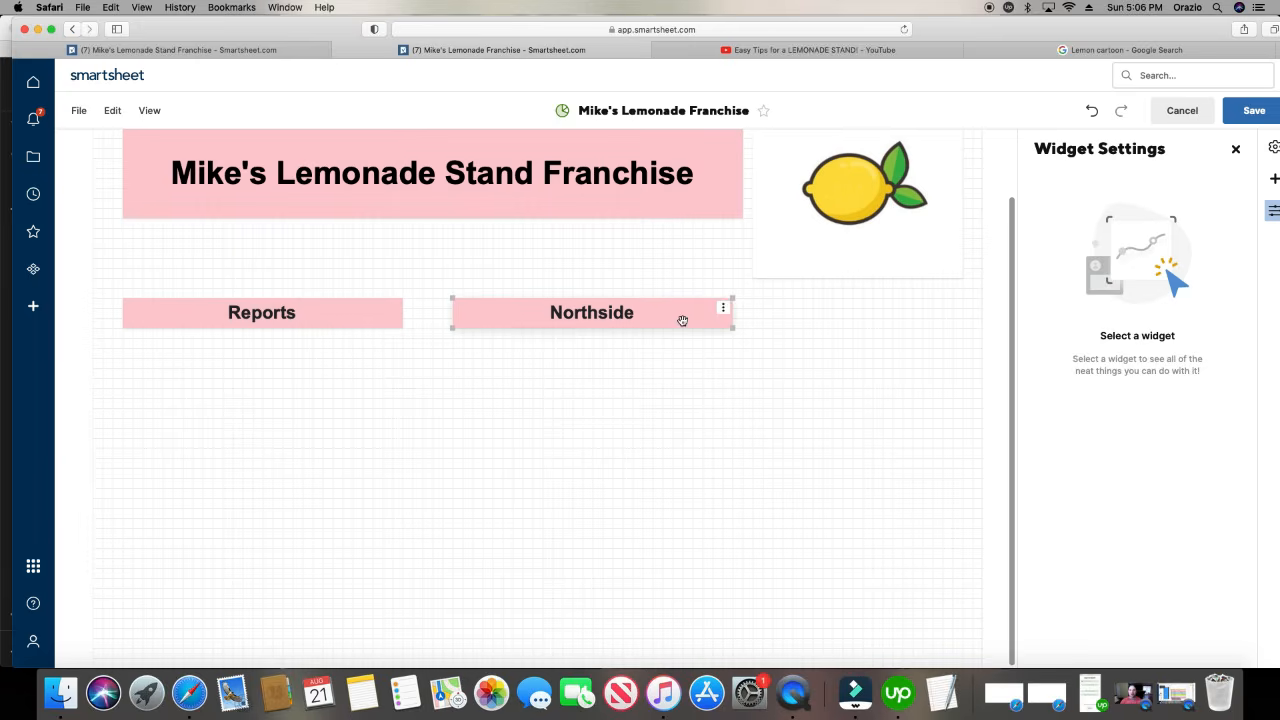
- Paste three copies of the Northside title widget in a column below Reports and move the original to the end of that column
left_click(690, 318)
left_click(732, 352)
right_click(722, 315)
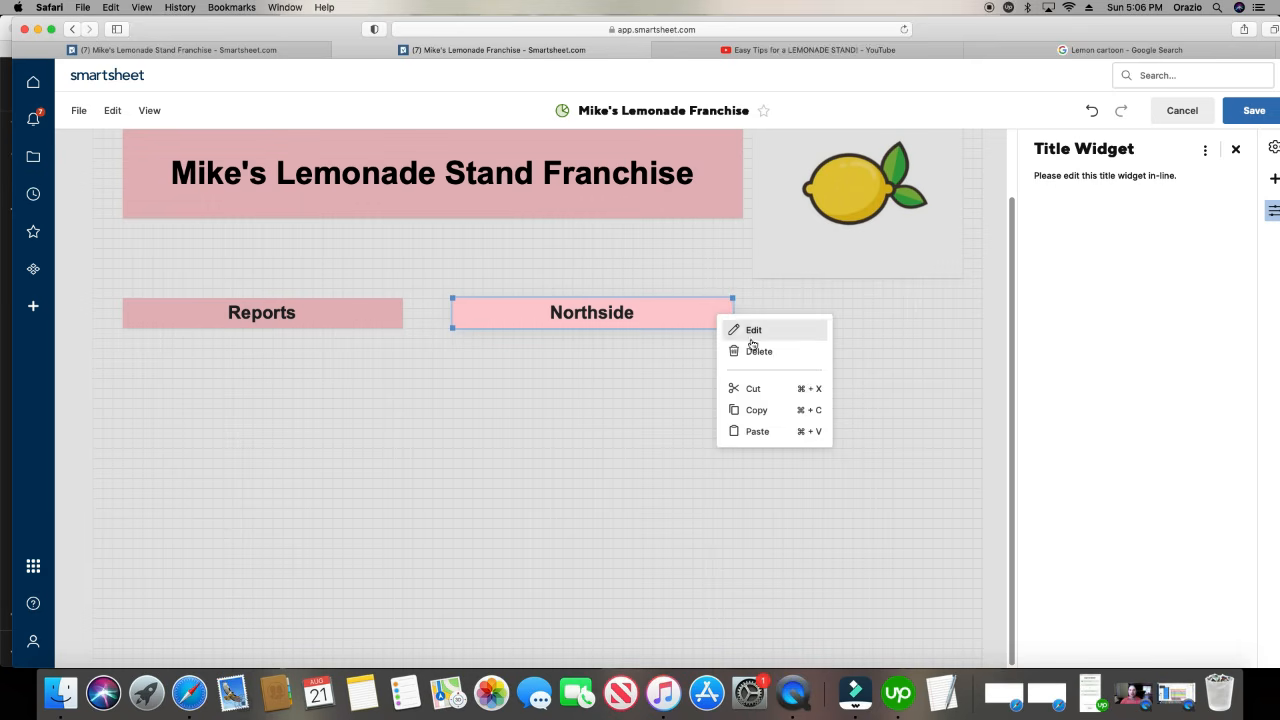
left_click(773, 410)
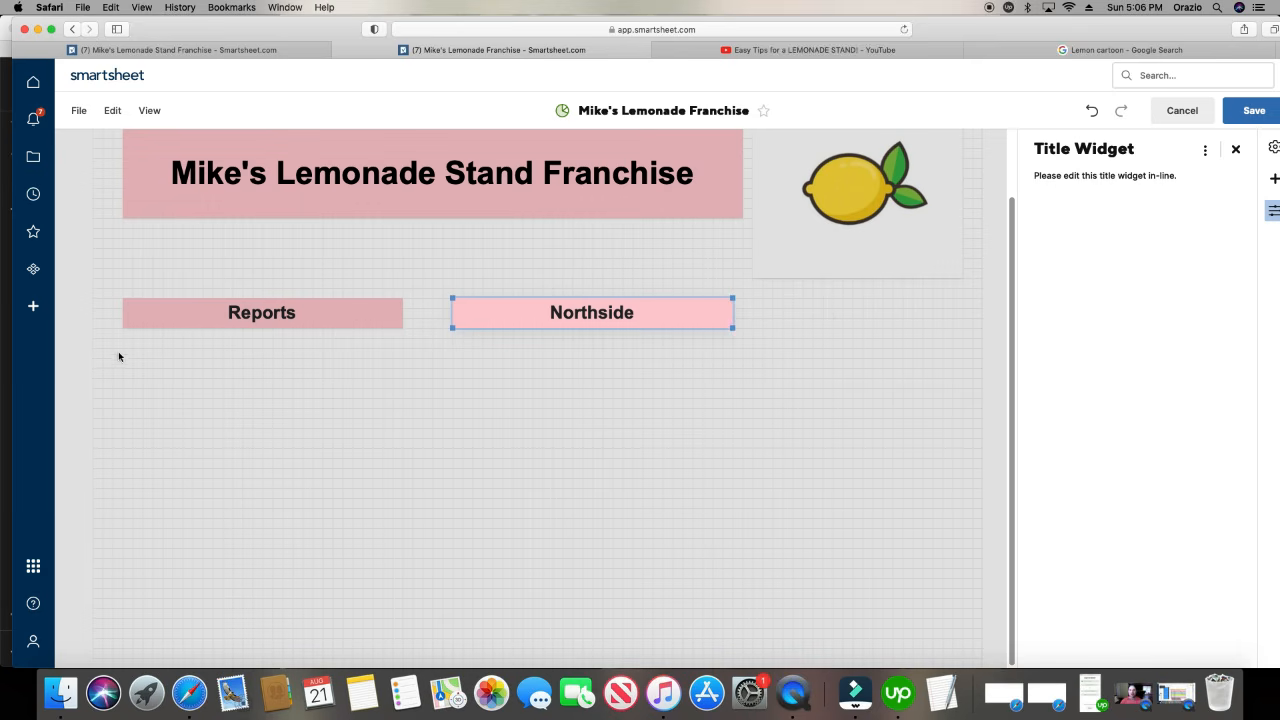
right_click(118, 356)
left_click(152, 366)
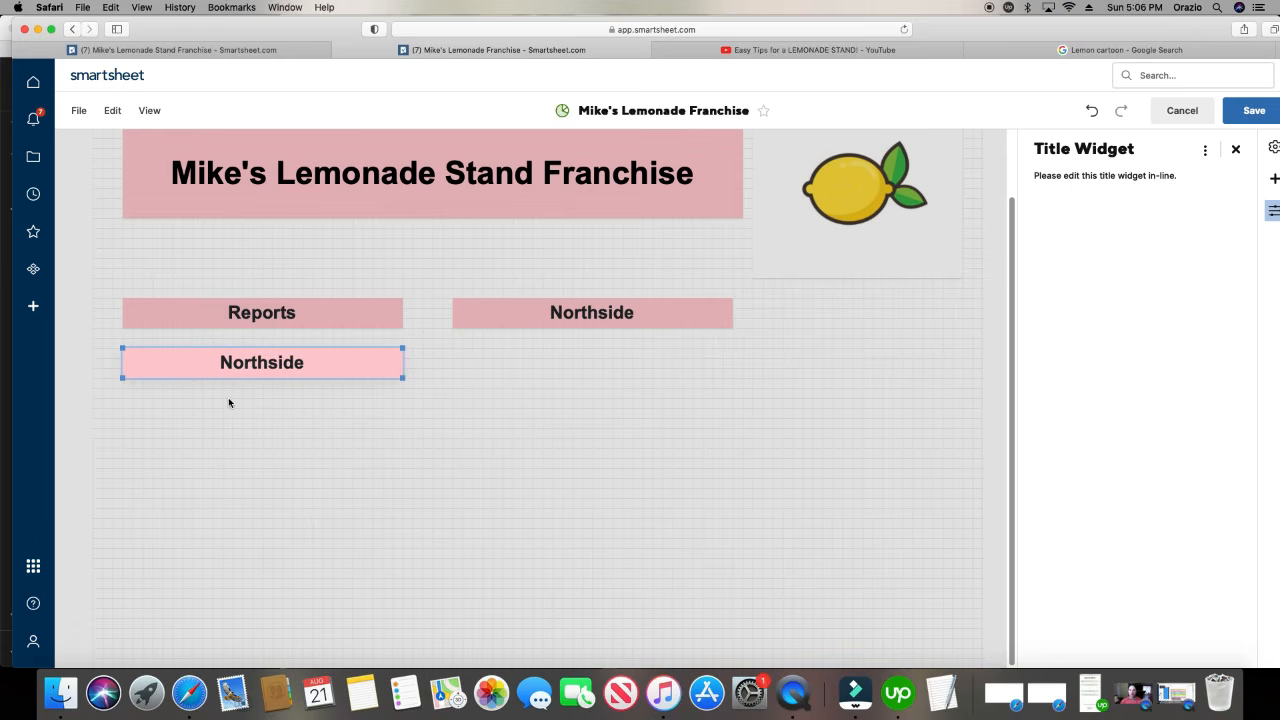
right_click(126, 402)
left_click(147, 411)
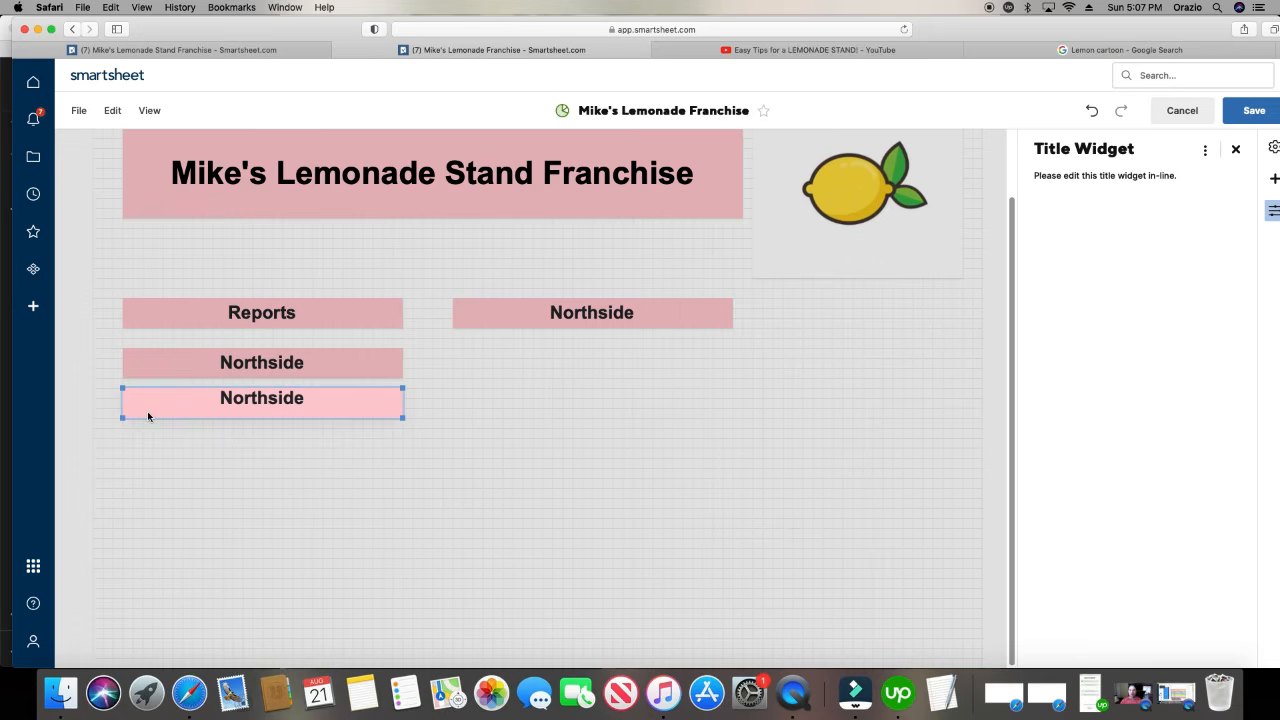
right_click(135, 436)
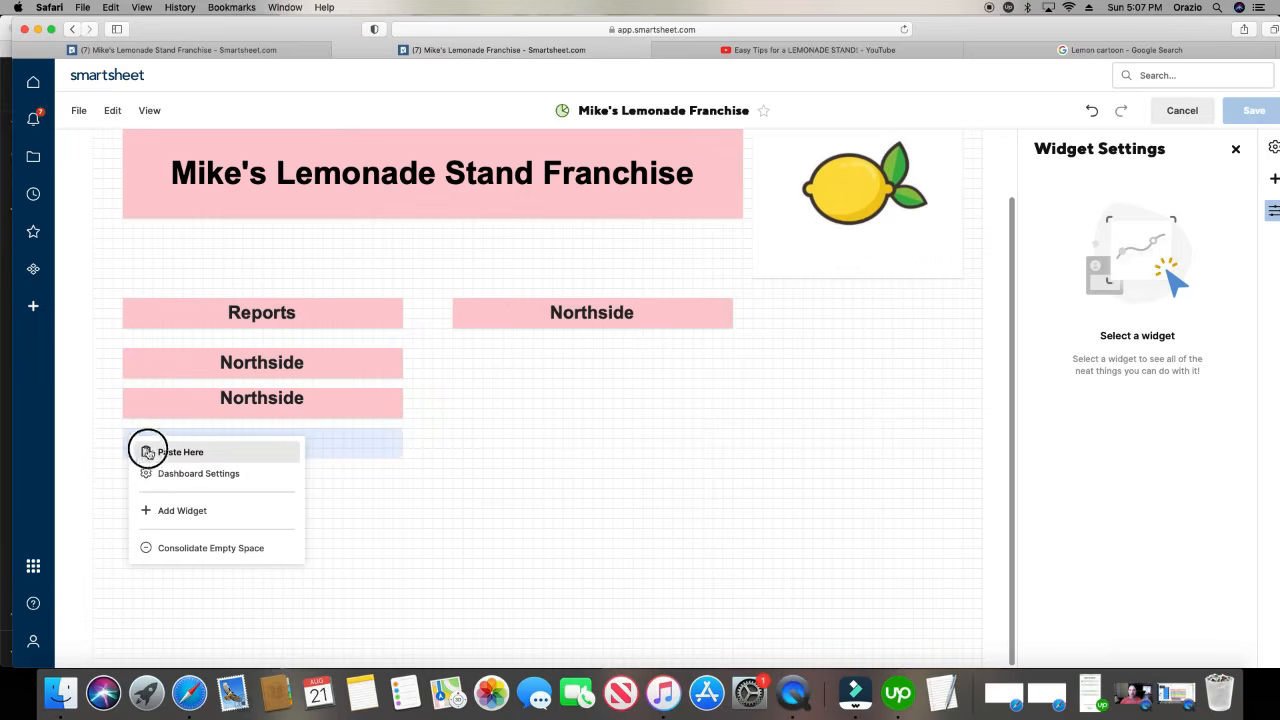
left_click(147, 448)
left_click_drag(492, 310, 164, 484)
- Change the text of the second Northside widget in the column to "Eastside"
left_click(250, 402)
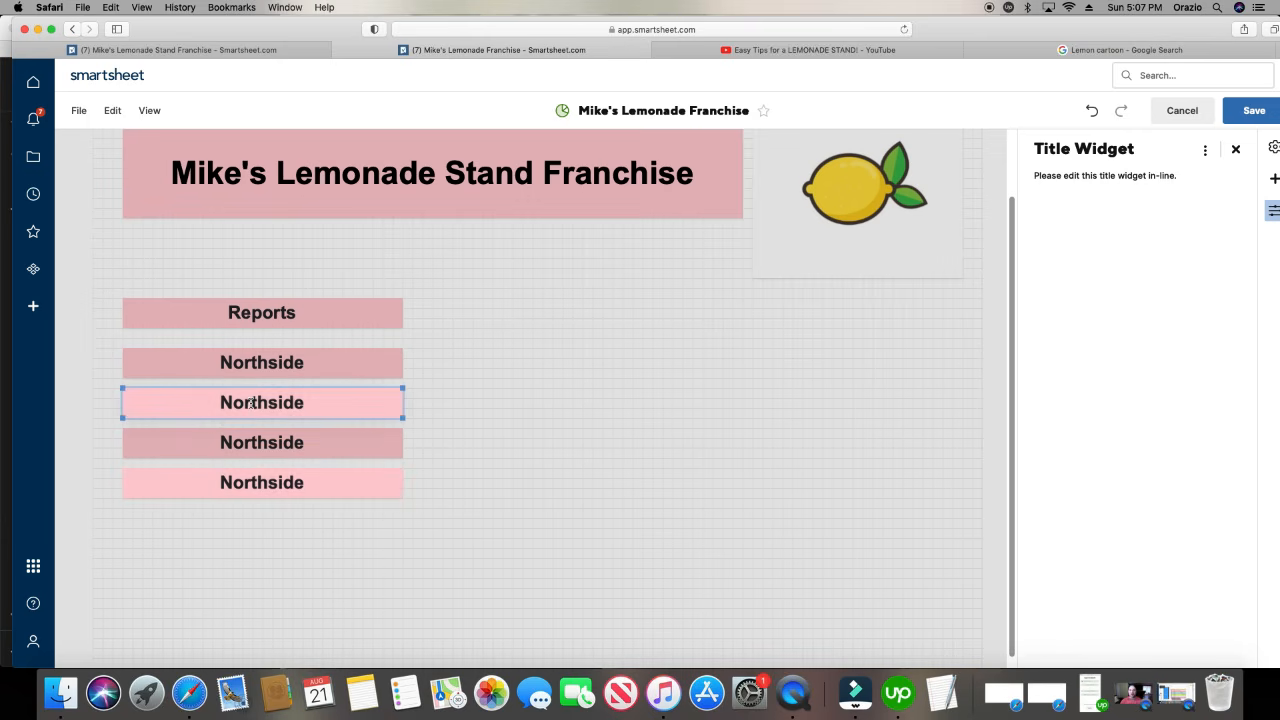
double_click(251, 403)
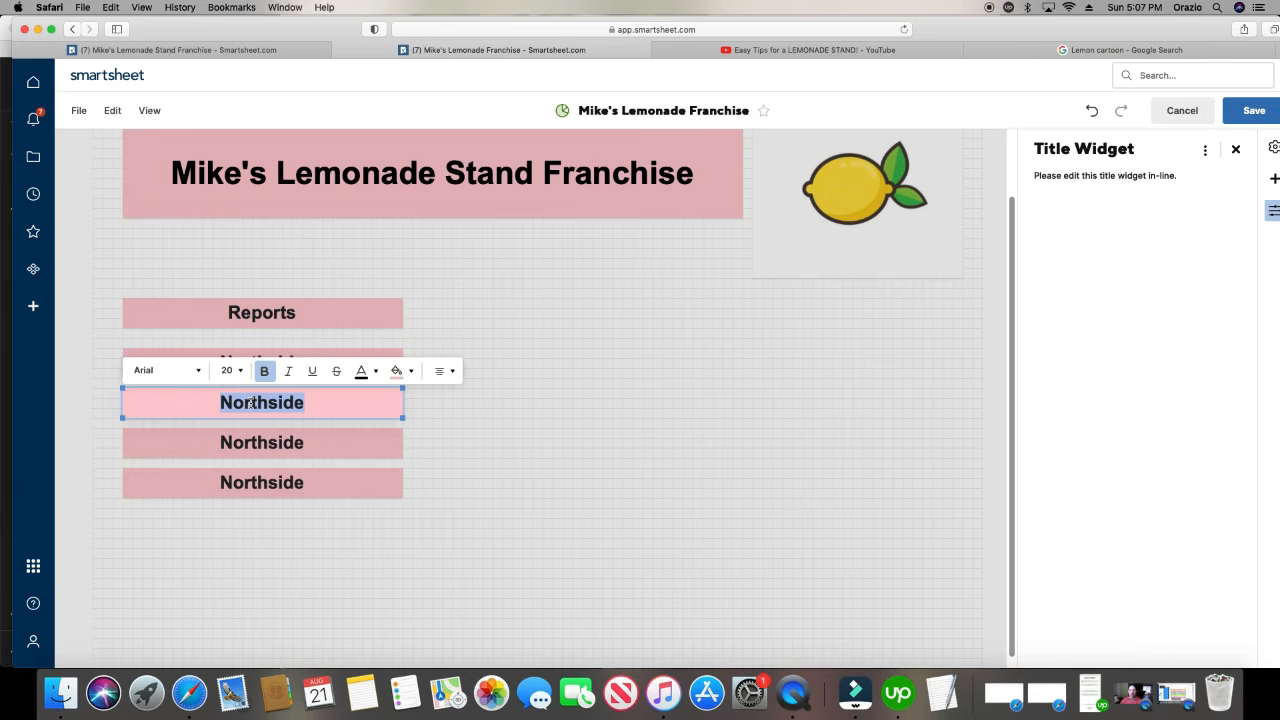
type("Eastsdie")
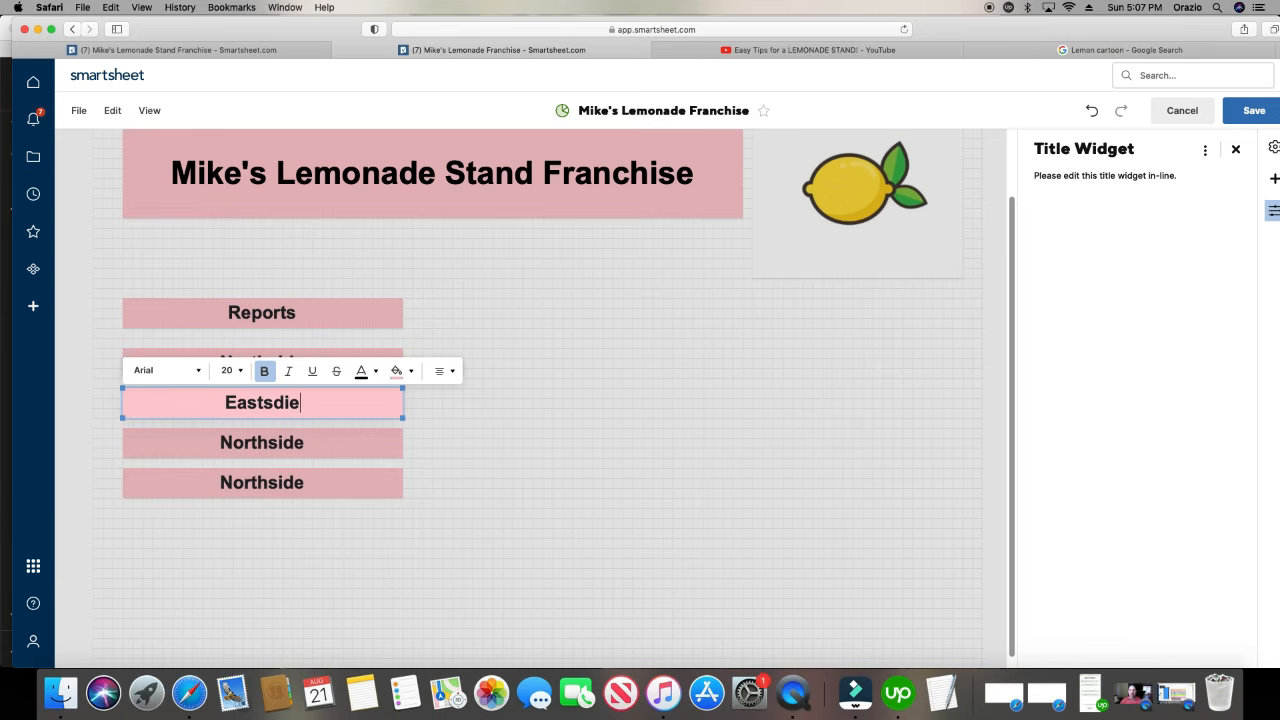
key("BackSpace")
key("BackSpace")
key("BackSpace")
type("ide")
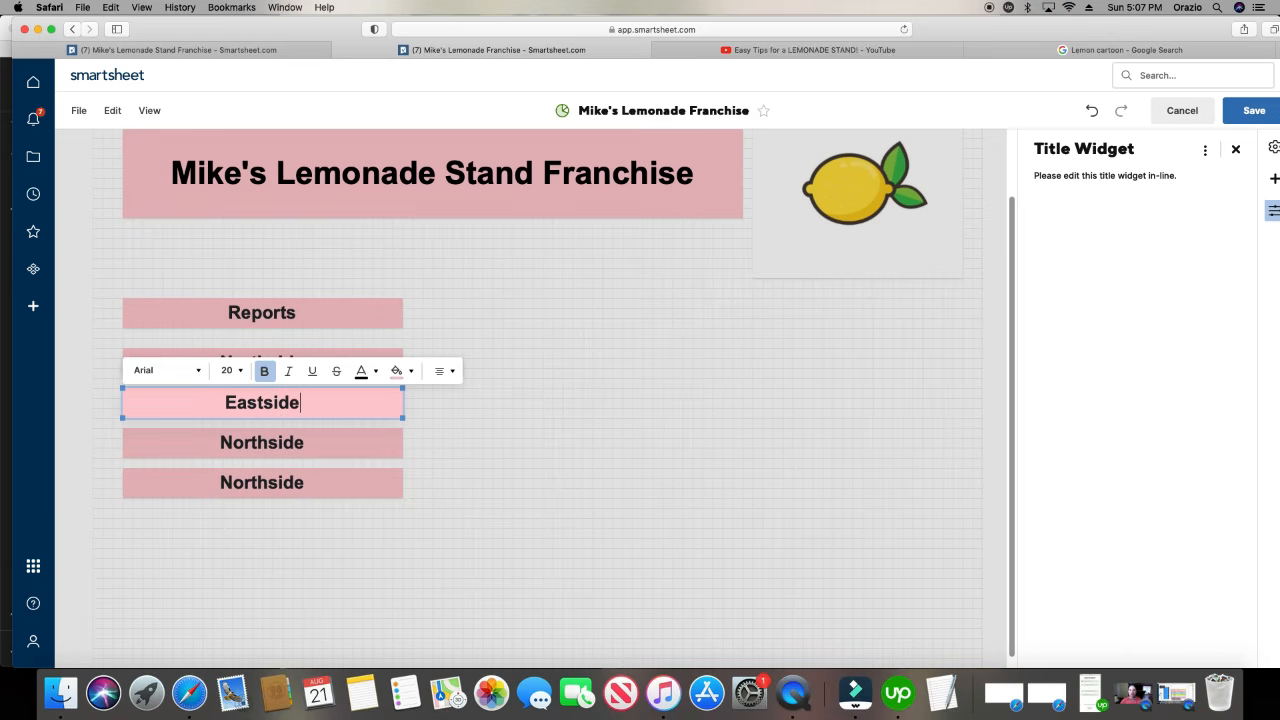
- Change the text of the title widget directly below Eastside to "Southside"
left_click(236, 442)
left_click(236, 441)
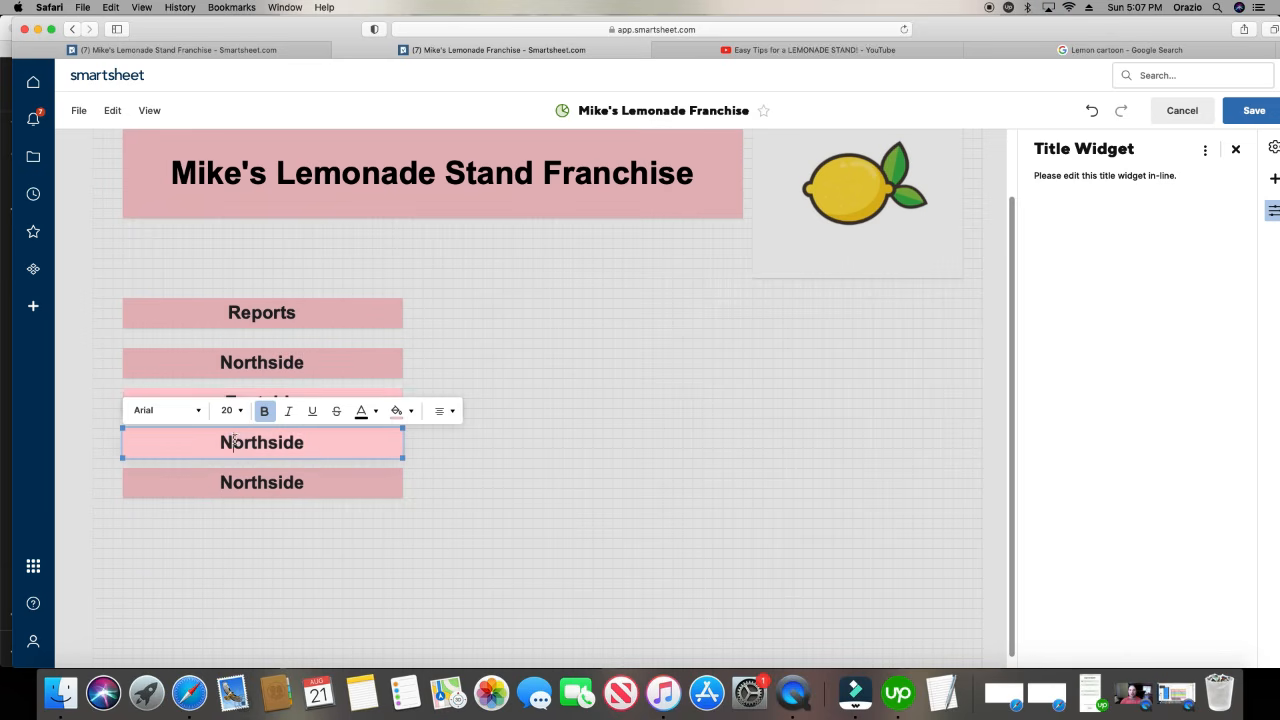
double_click(235, 441)
type("Southside")
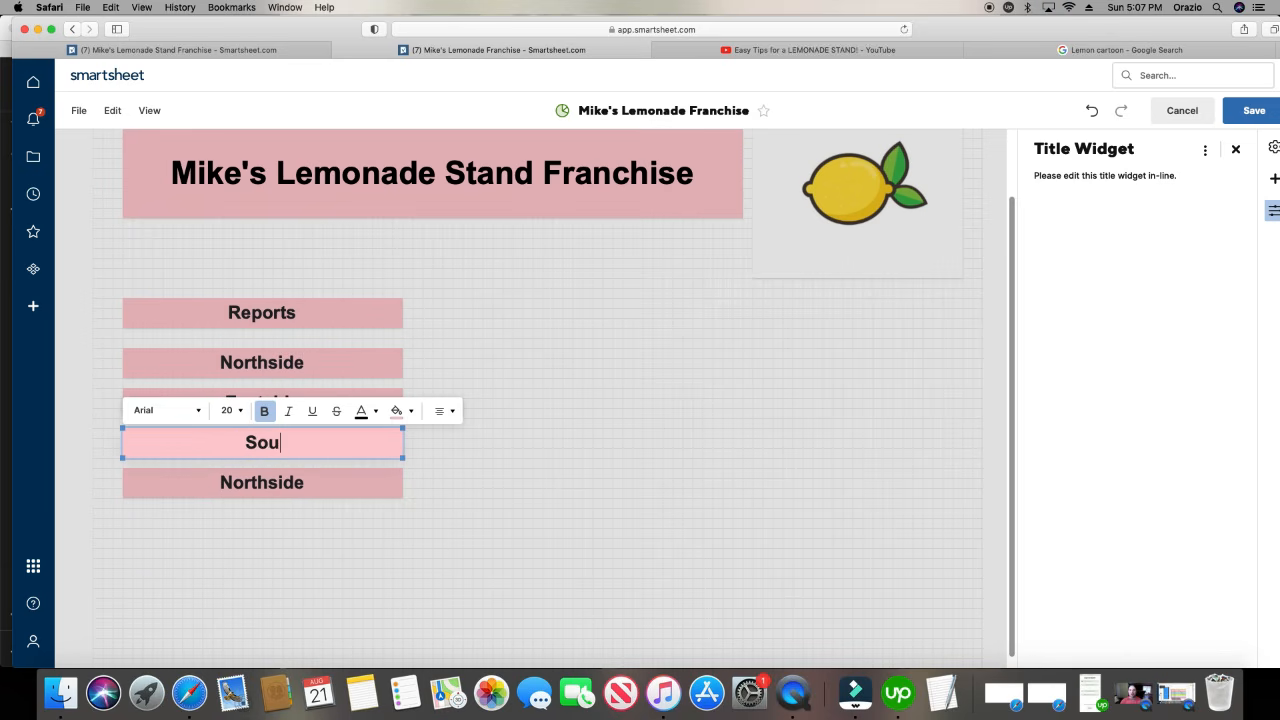
- Change the text of the last title widget in the column to "Westside"
left_click(250, 482)
double_click(250, 482)
type("Westsdi")
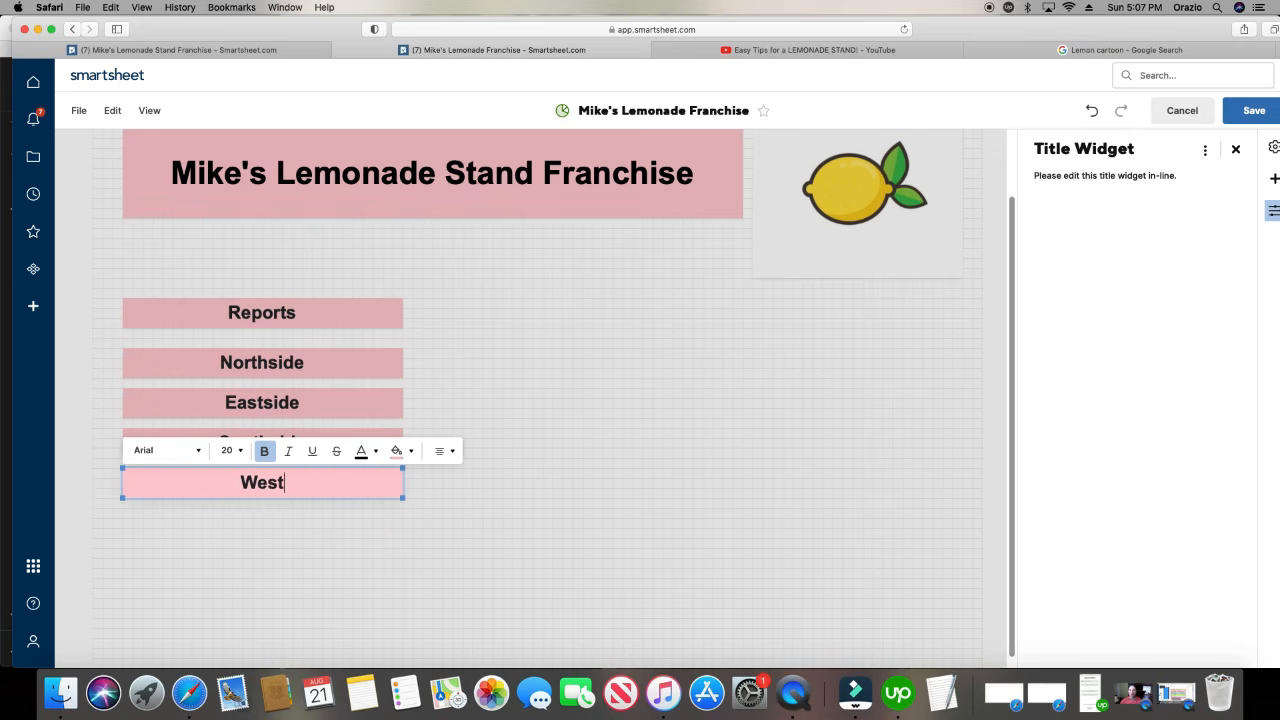
key("BackSpace")
key("BackSpace")
type("ide")
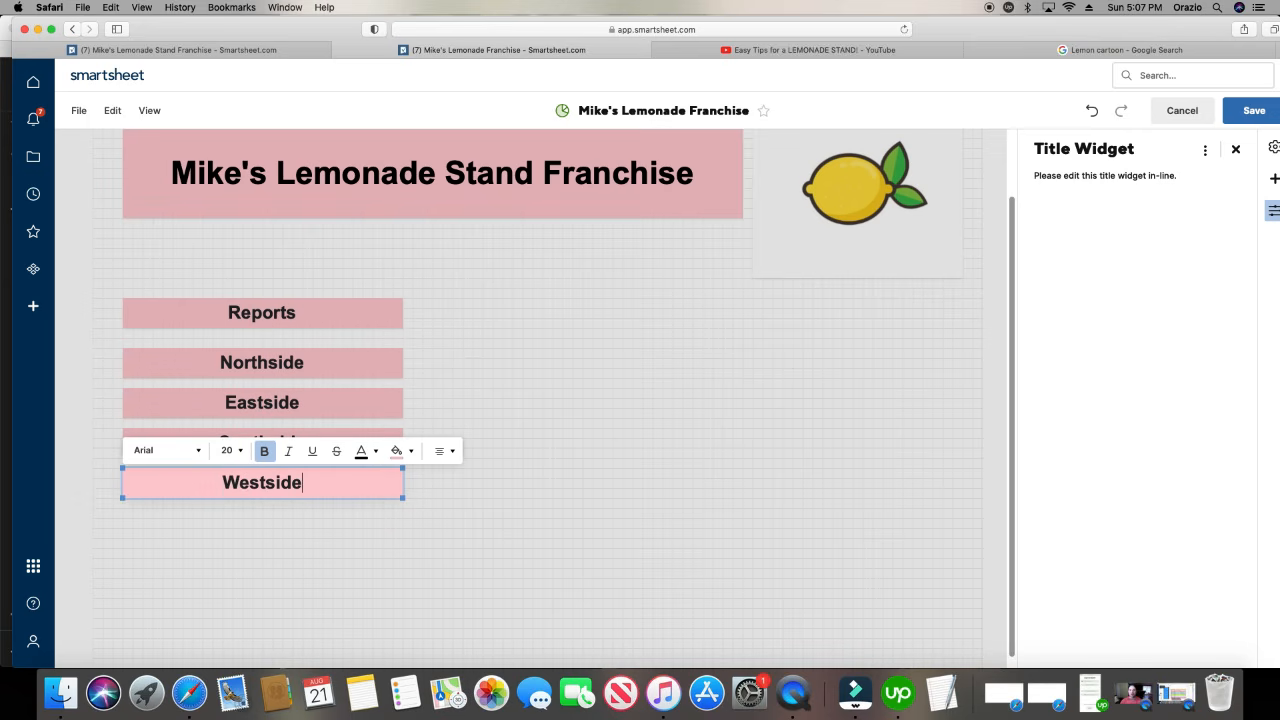
left_click(408, 576)
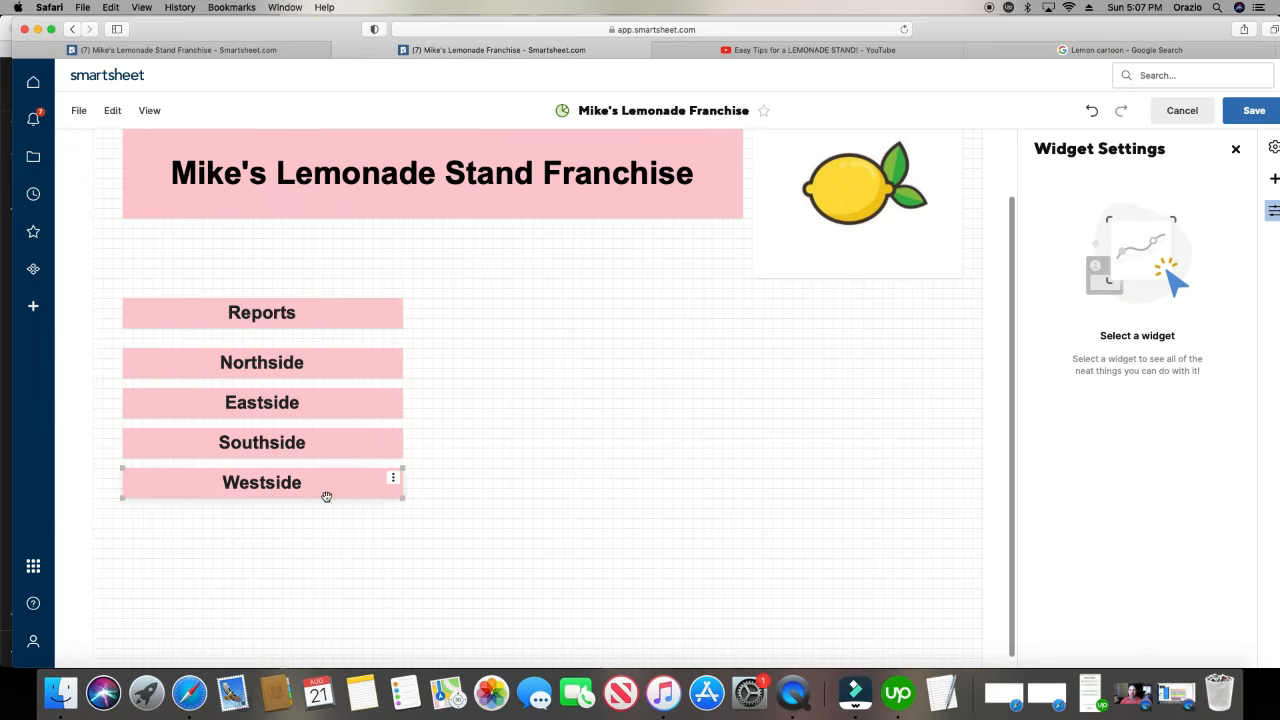
- Spread the Northside, Eastside, Southside and Westside widgets farther apart vertically and move the Reports widget below the lemon logo
left_click_drag(325, 497, 323, 595)
mouse_move(299, 450)
left_mouse_down()
mouse_move(289, 500)
mouse_move(286, 440)
mouse_move(286, 470)
left_mouse_up()
left_click_drag(281, 366, 278, 382)
left_click_drag(354, 318, 906, 310)
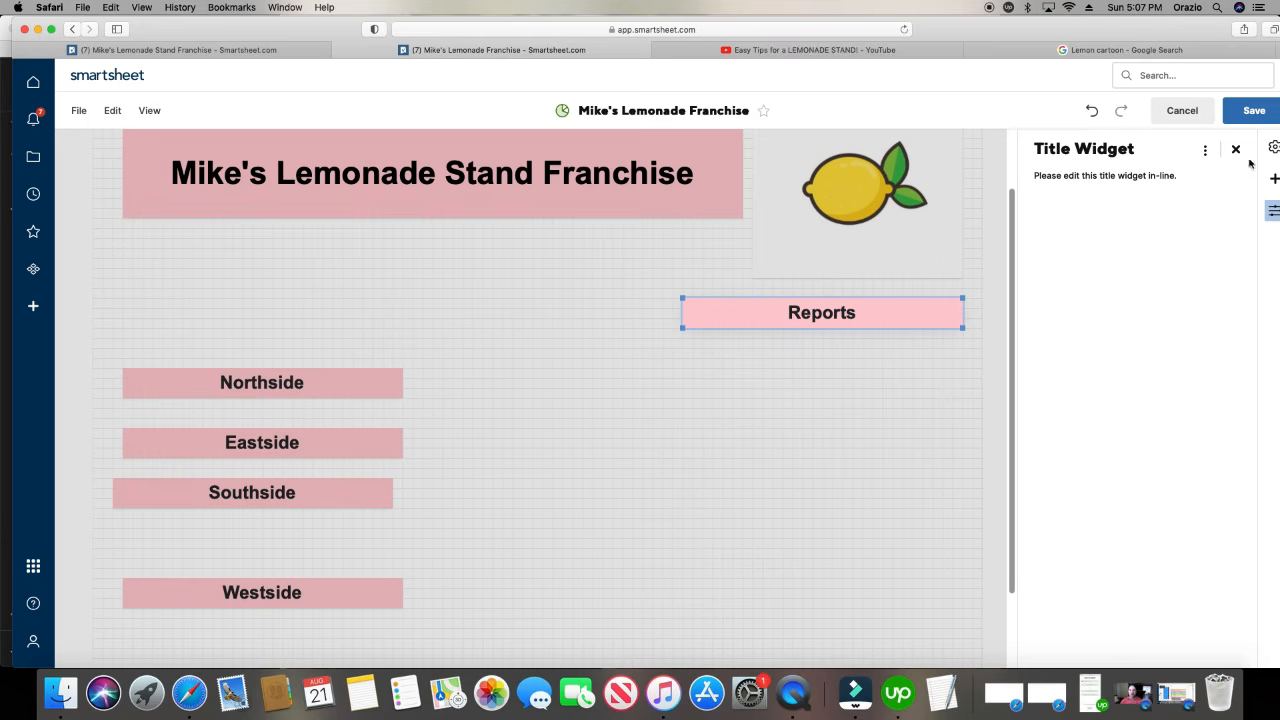
- Save the dashboard and review its layout in view mode
left_click(1257, 112)
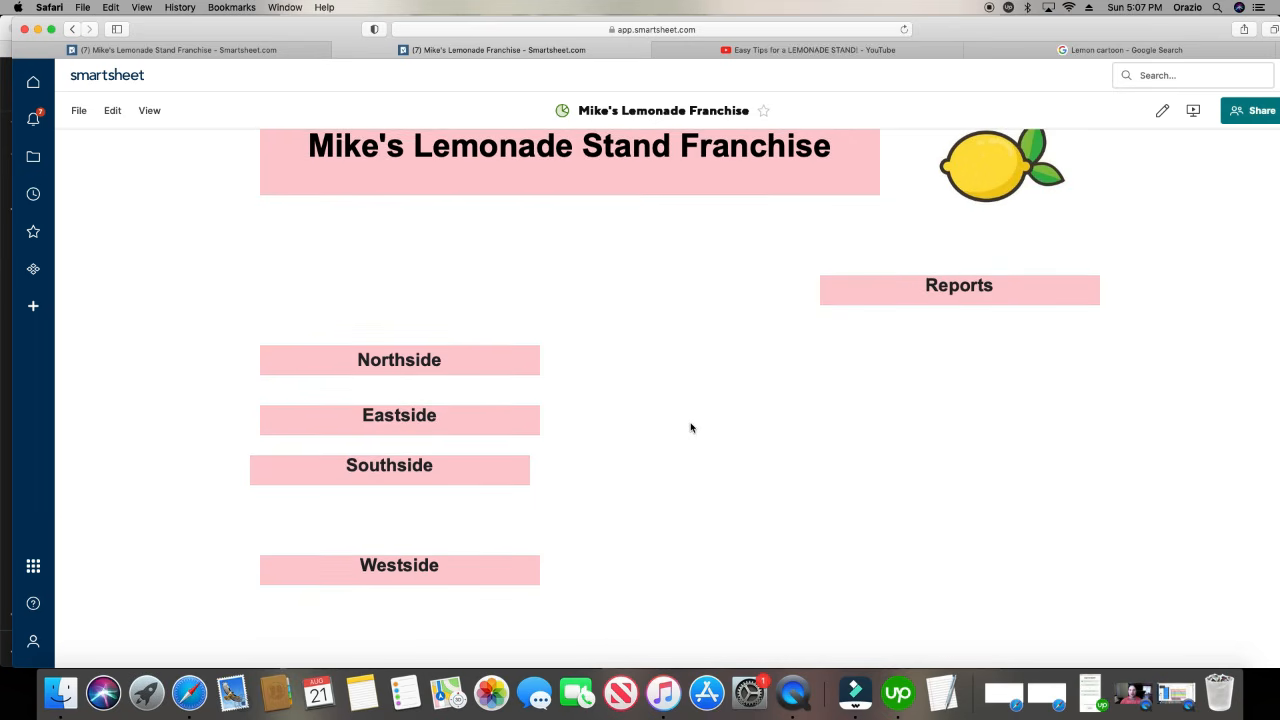
scroll(690, 428, "down", 1)
scroll(687, 430, "up", 2)
scroll(586, 446, "down", 1)
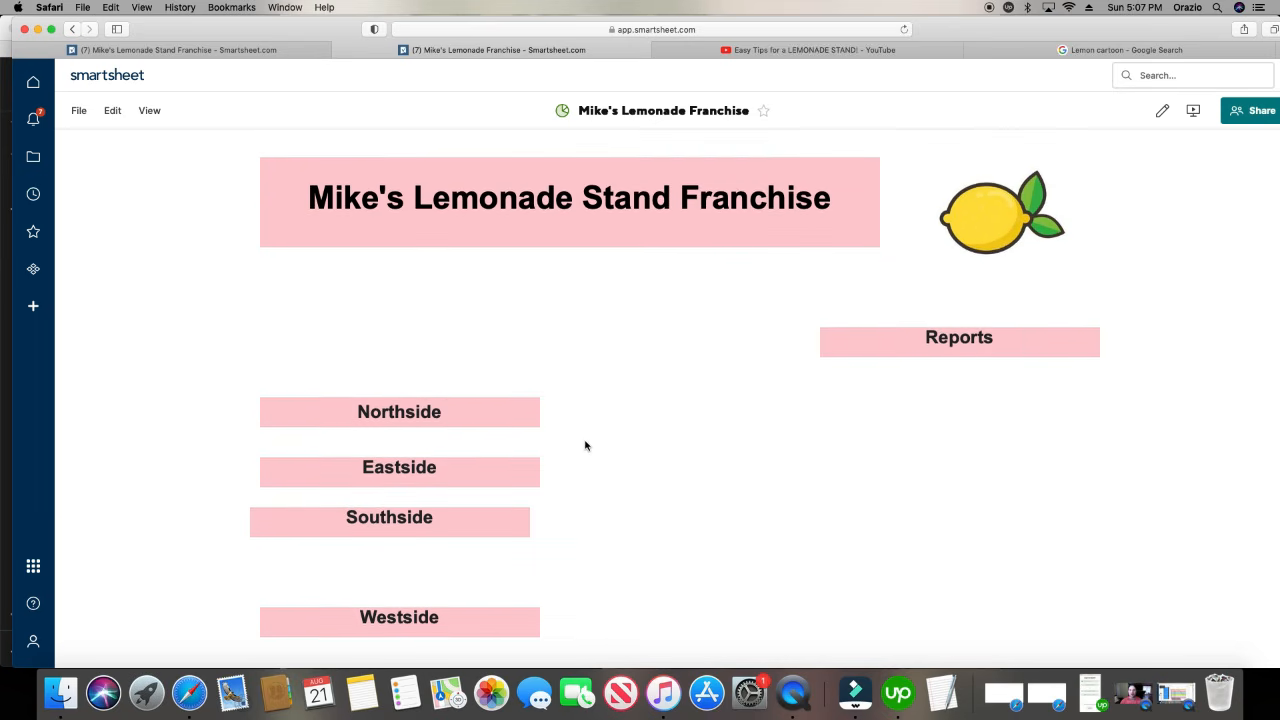
left_click(112, 110)
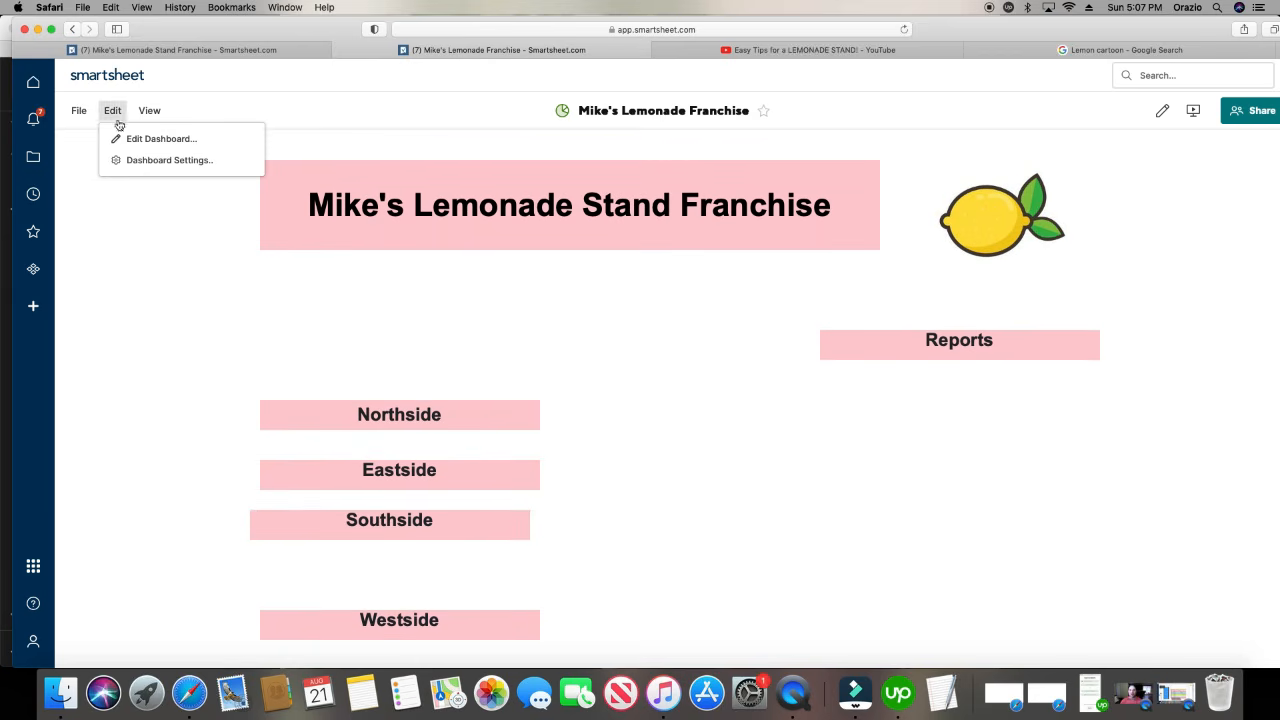
left_click(140, 161)
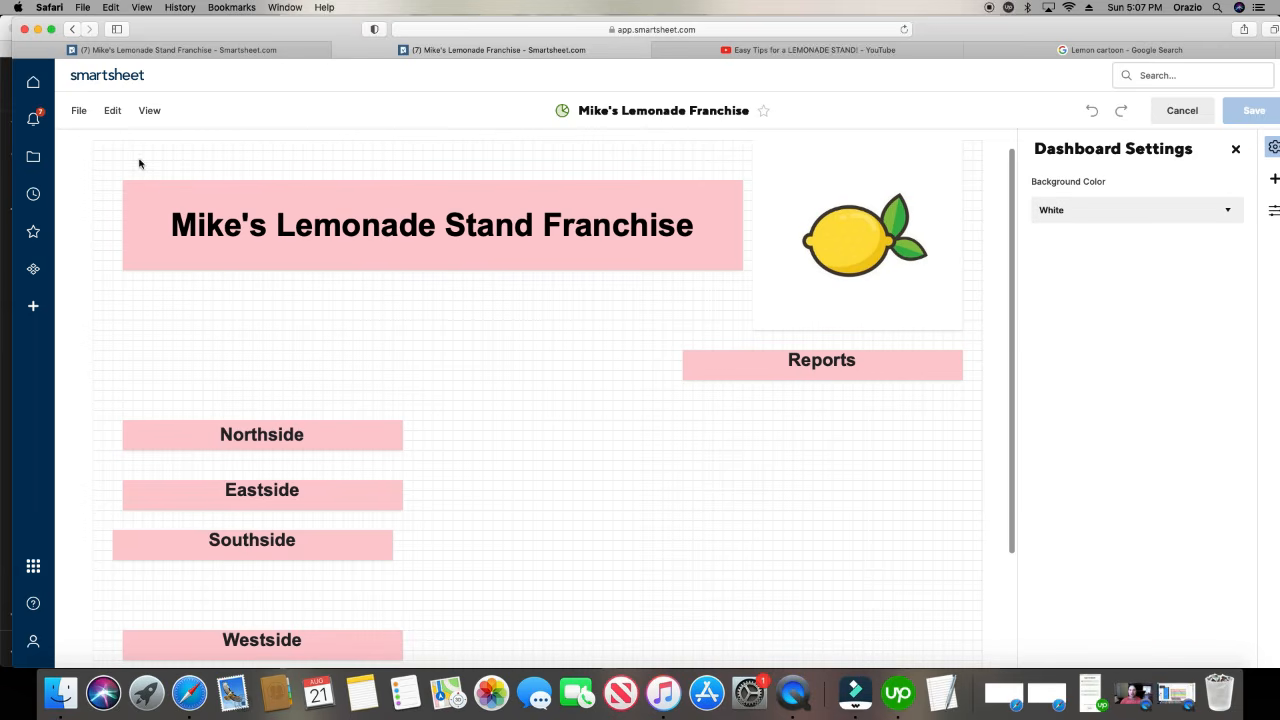
left_click(112, 110)
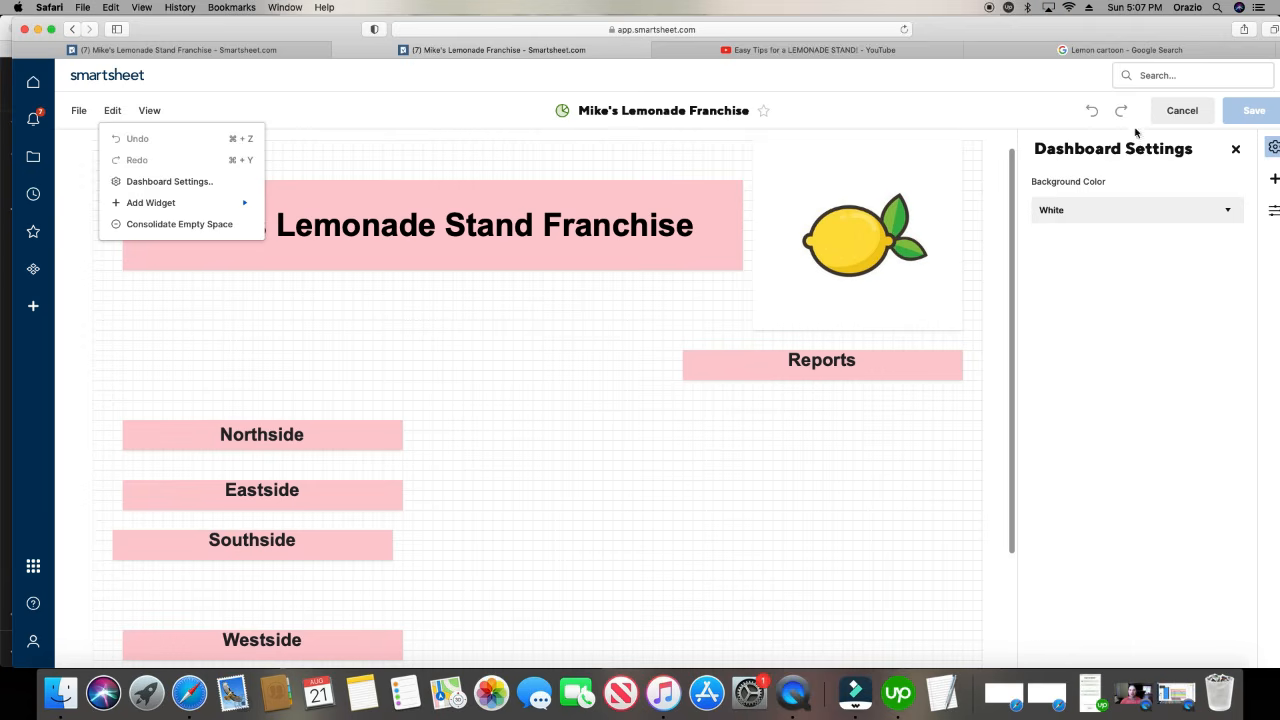
left_click(1178, 110)
- Reopen the dashboard for editing and add a chart widget
left_click(112, 110)
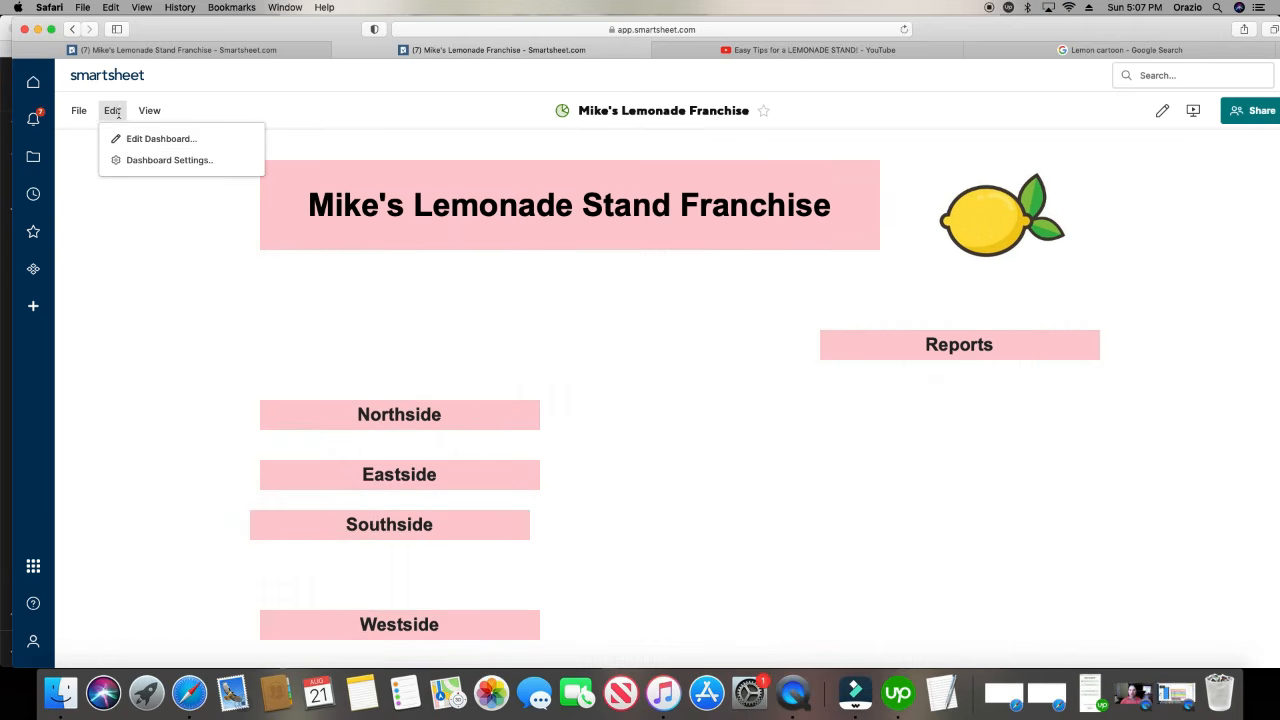
left_click(138, 161)
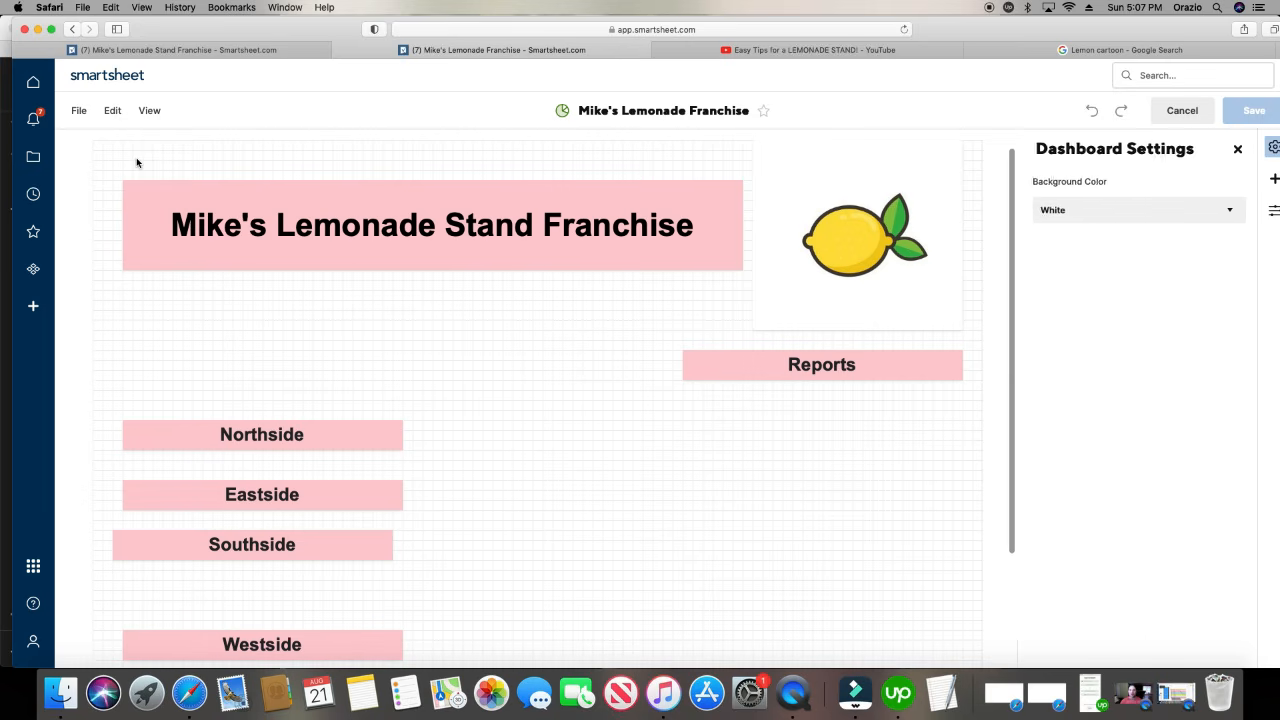
left_click(112, 110)
mouse_move(133, 204)
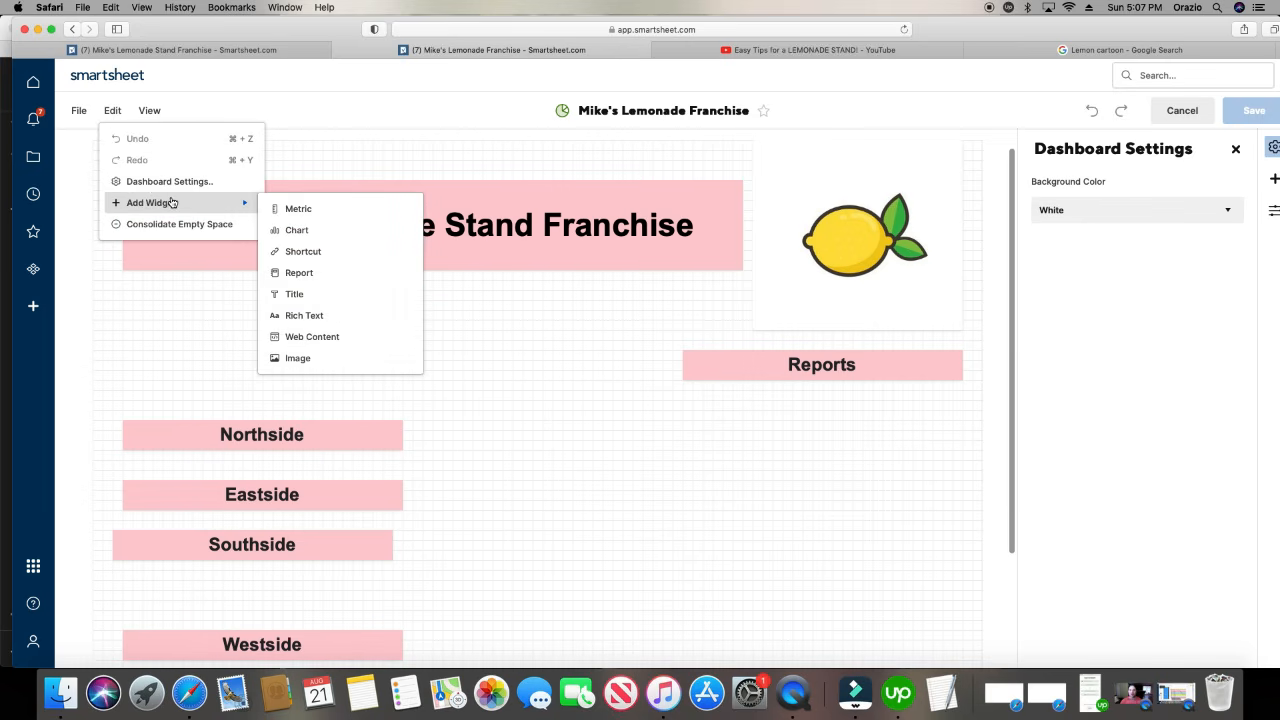
left_click(346, 233)
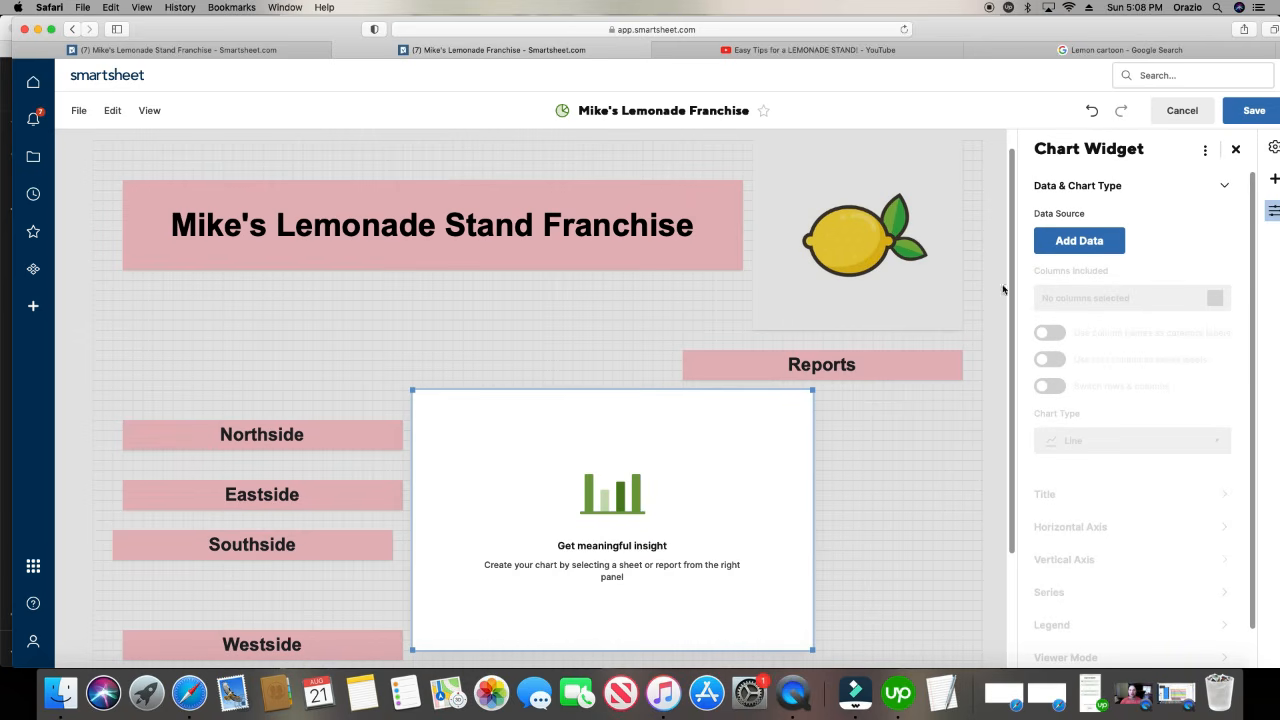
- Search the chart data sources for "lemonade" and choose the Mike's Lemonade Stand Franchise sheet
left_click(1082, 248)
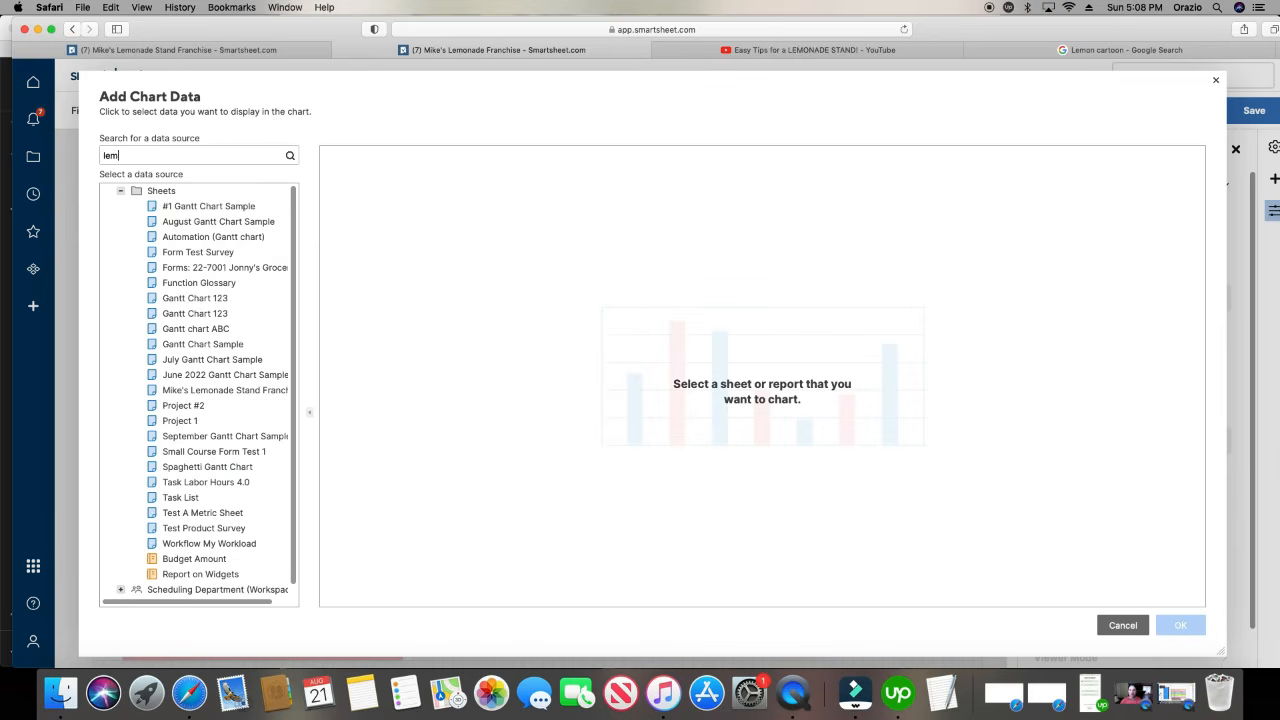
key("Return")
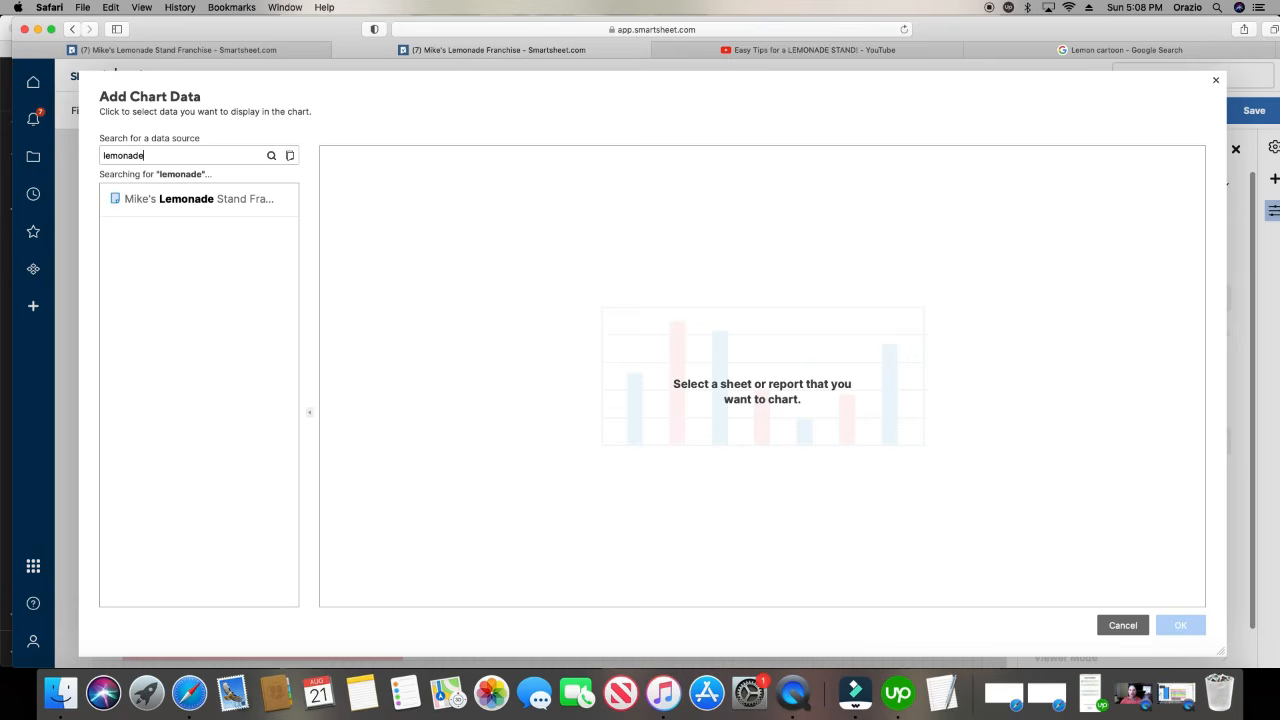
left_click(224, 198)
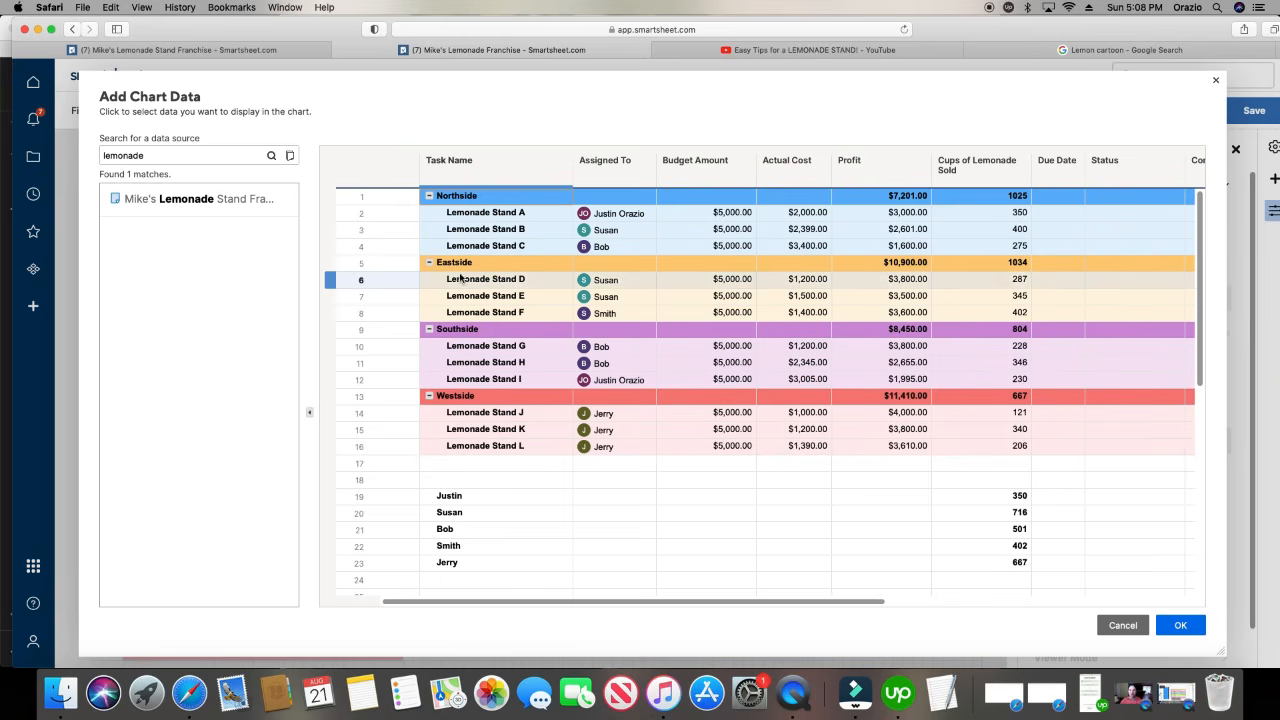
- Use the rows Lemonade Stand A to Lemonade Stand C, from Task Name through Profit, as the chart's data
left_click(455, 218)
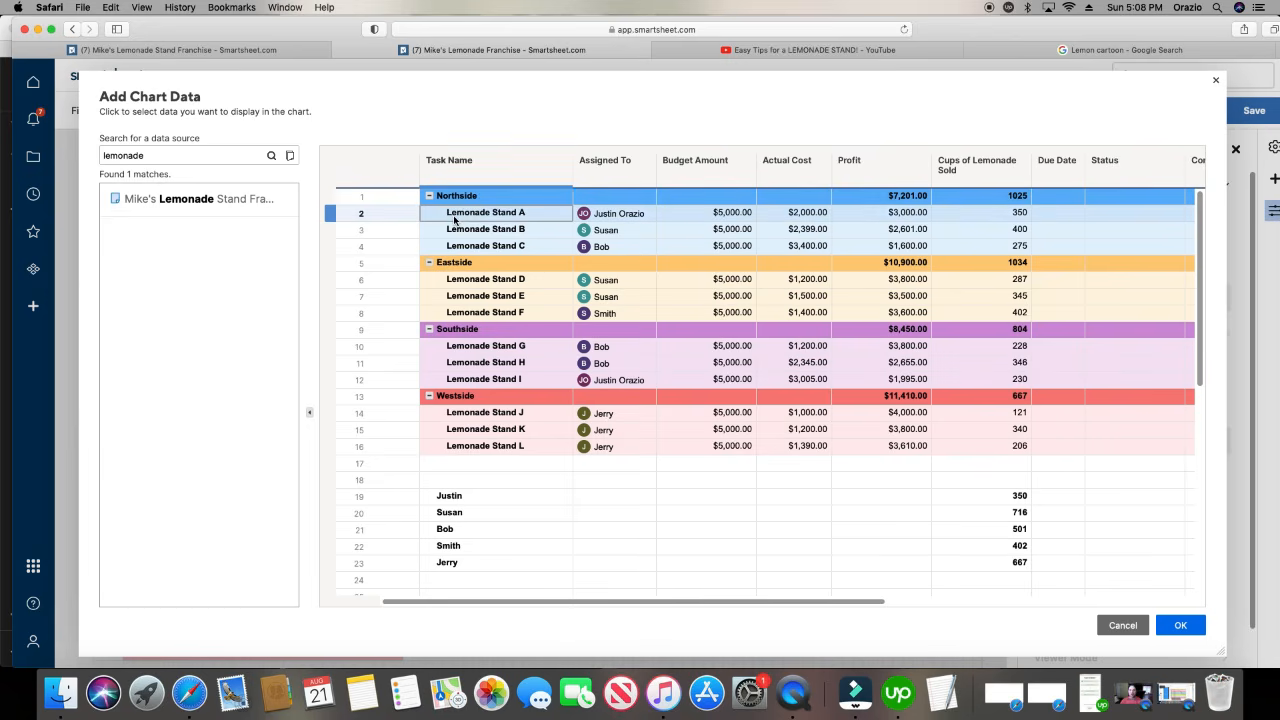
left_click(452, 219)
left_click_drag(452, 219, 903, 249)
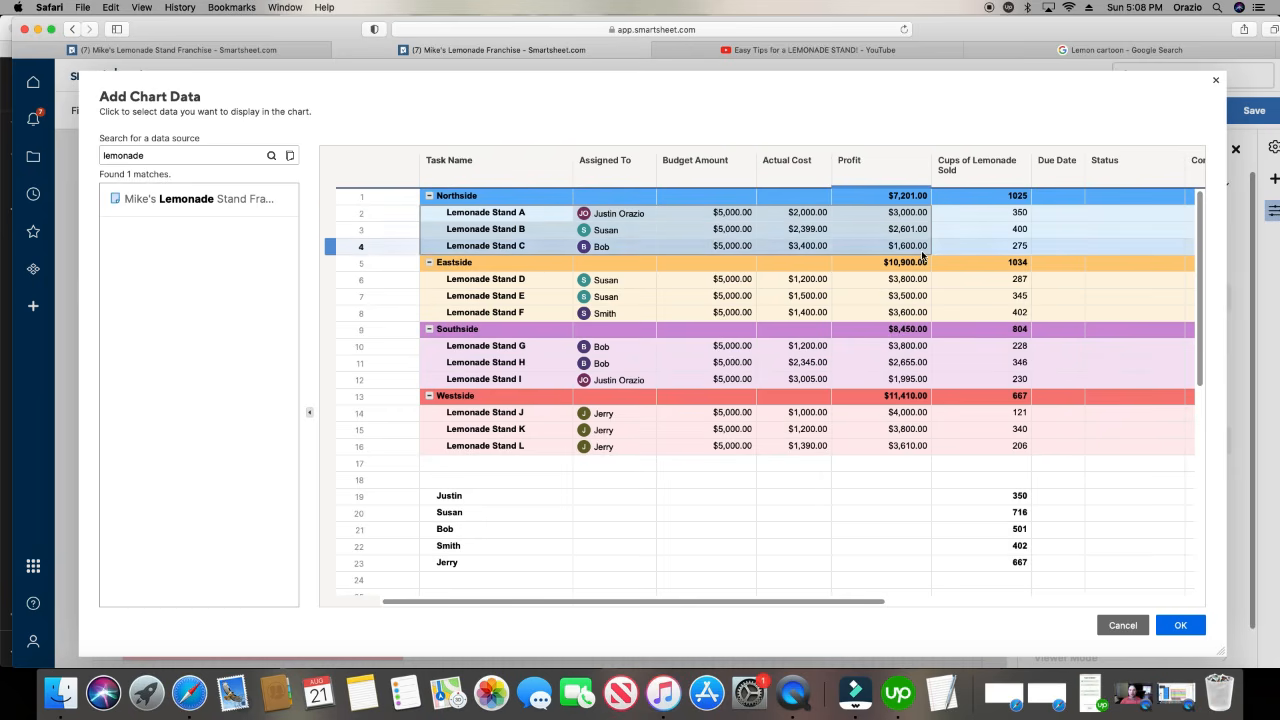
left_click(1181, 625)
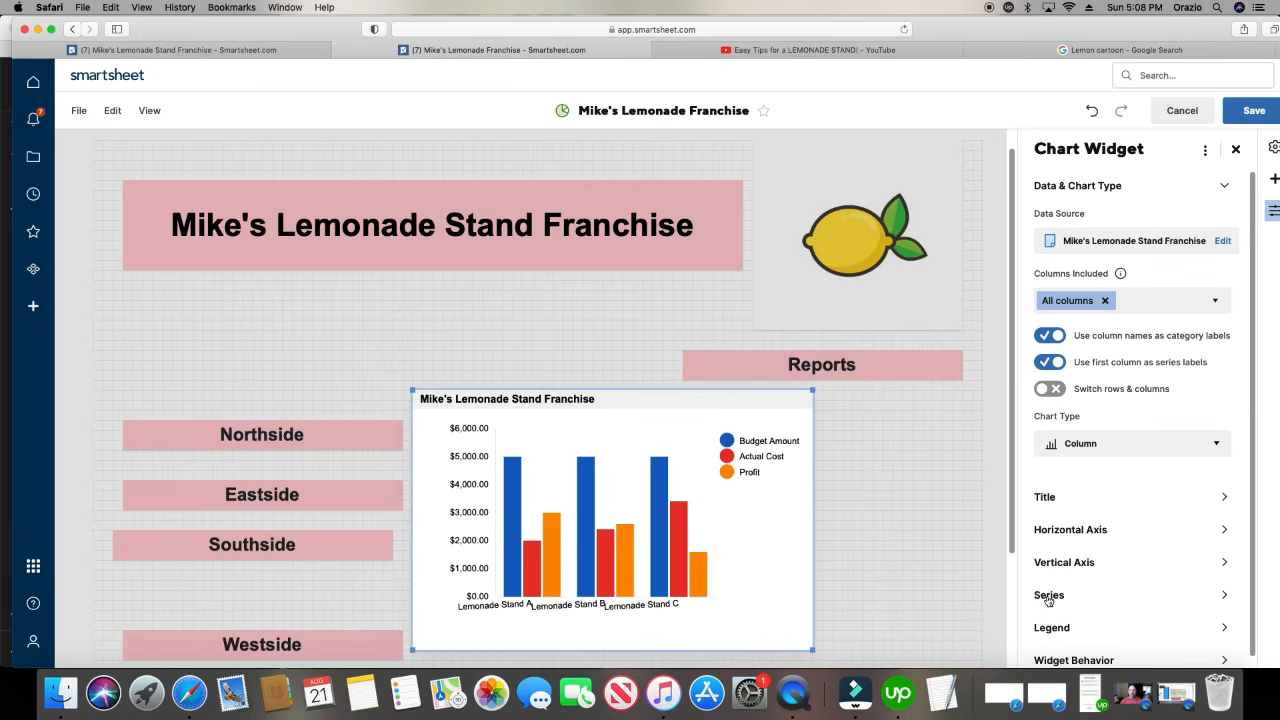
- Limit the chart's included columns to Task Name and Profit
scroll(868, 508, "down", 3)
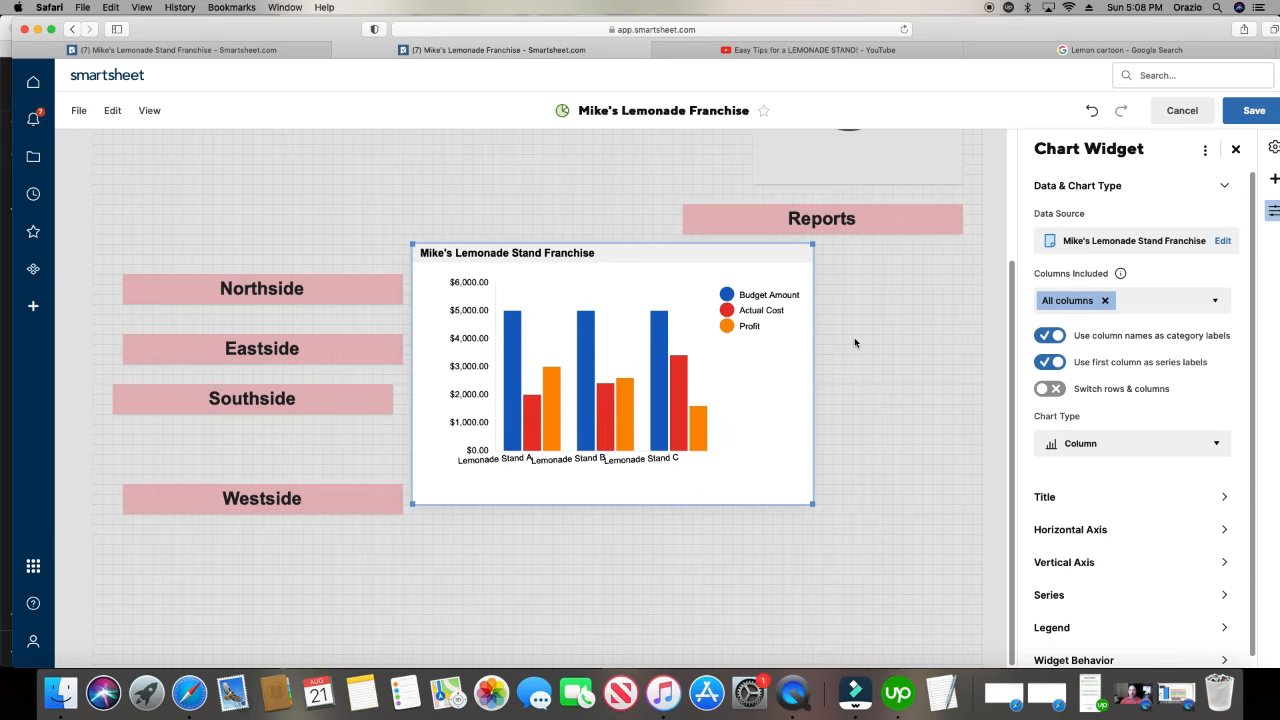
left_click(1135, 301)
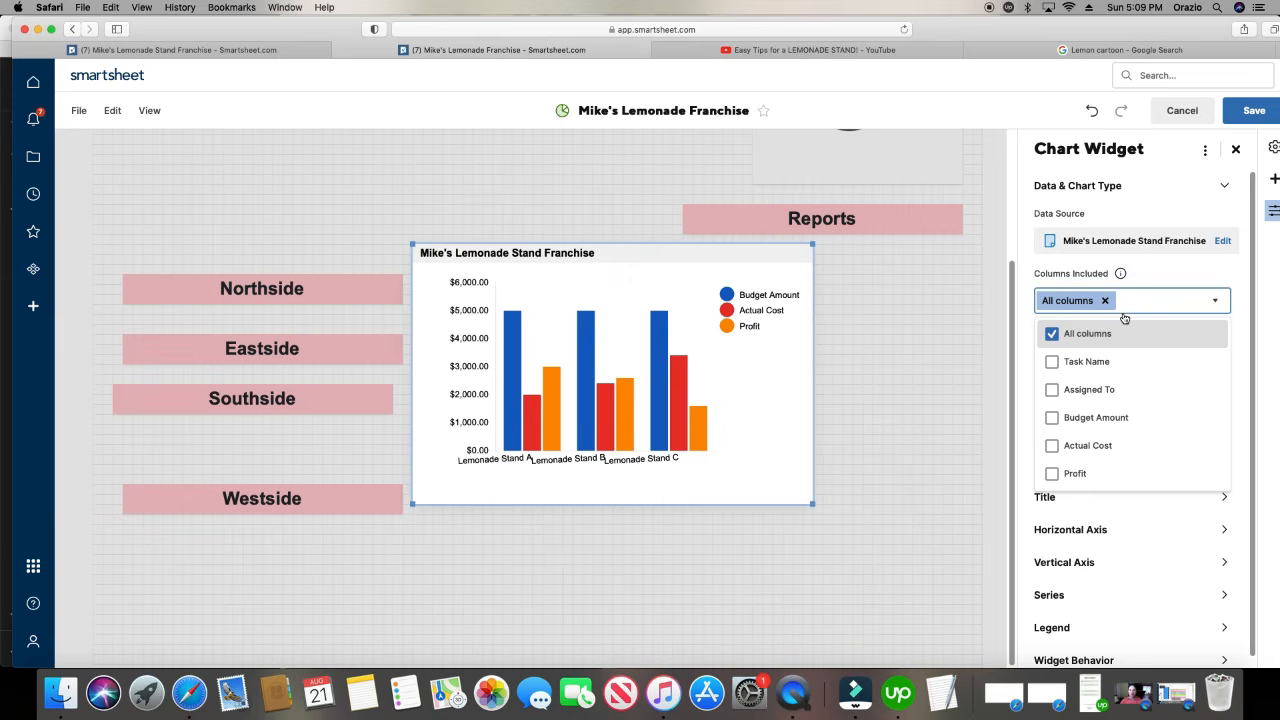
left_click(1053, 362)
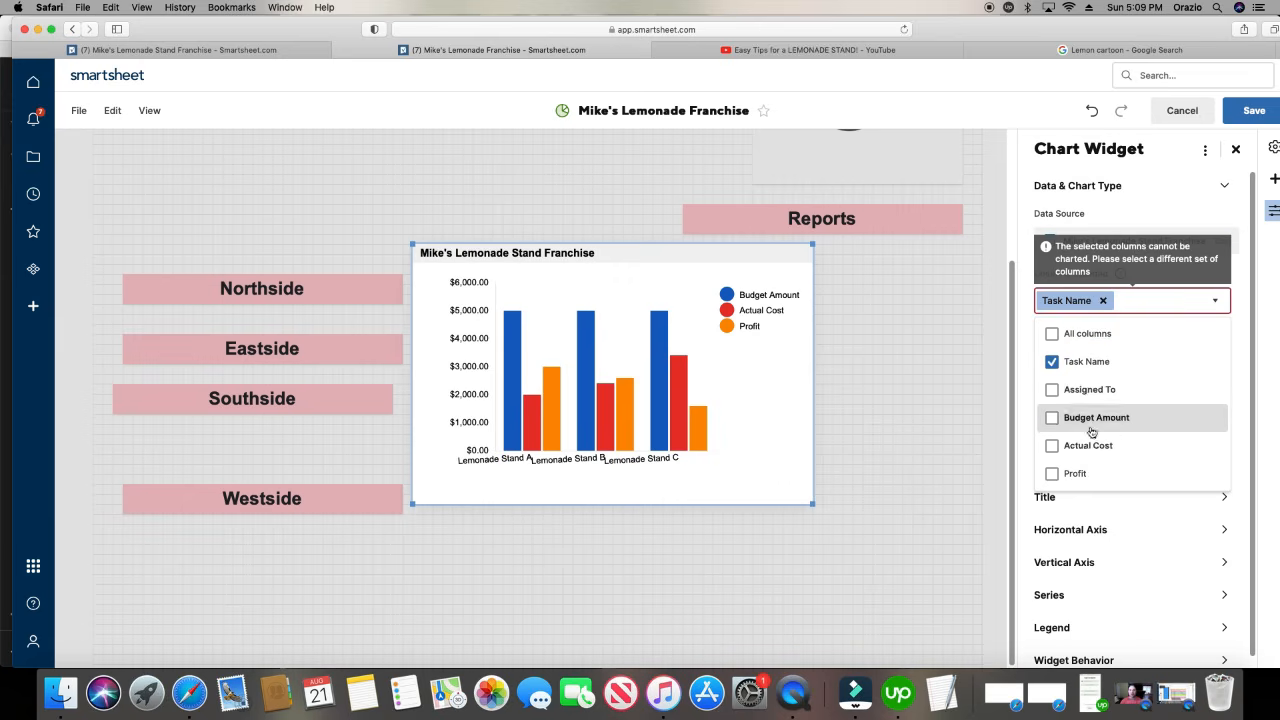
left_click(1057, 475)
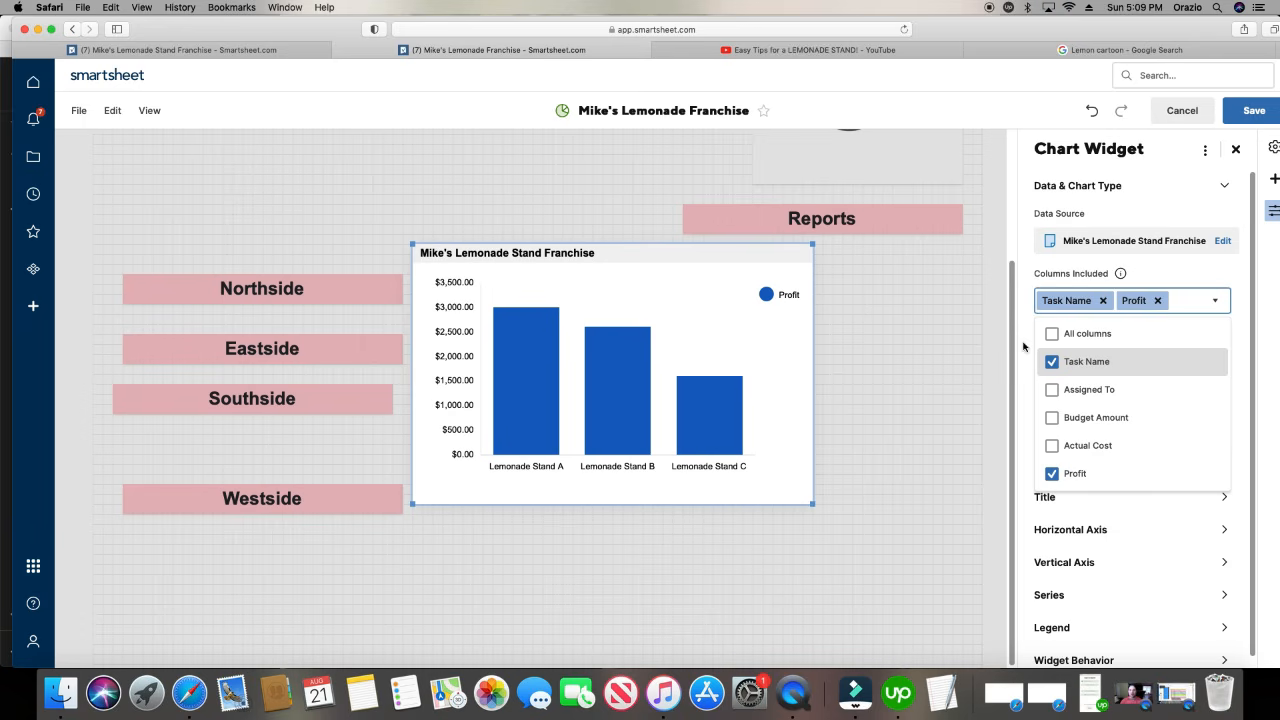
mouse_move(555, 352)
left_click(1029, 324)
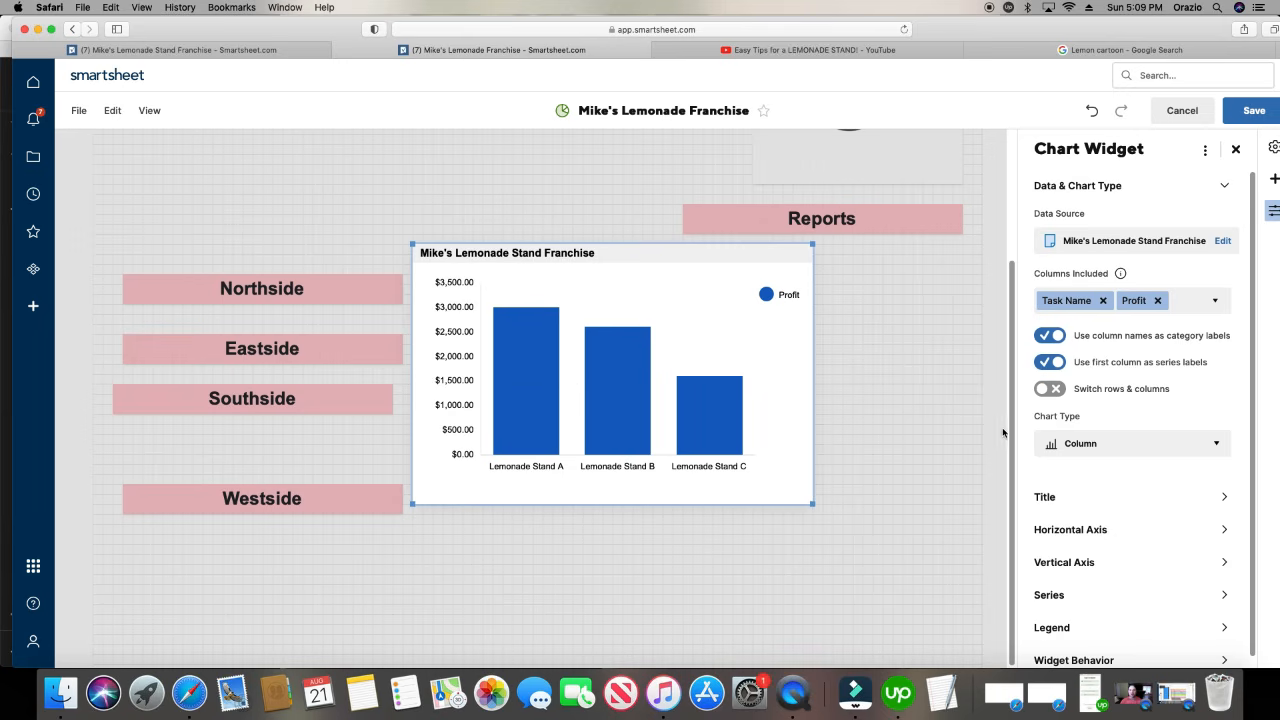
- Change the chart type to Donut
left_click(1098, 447)
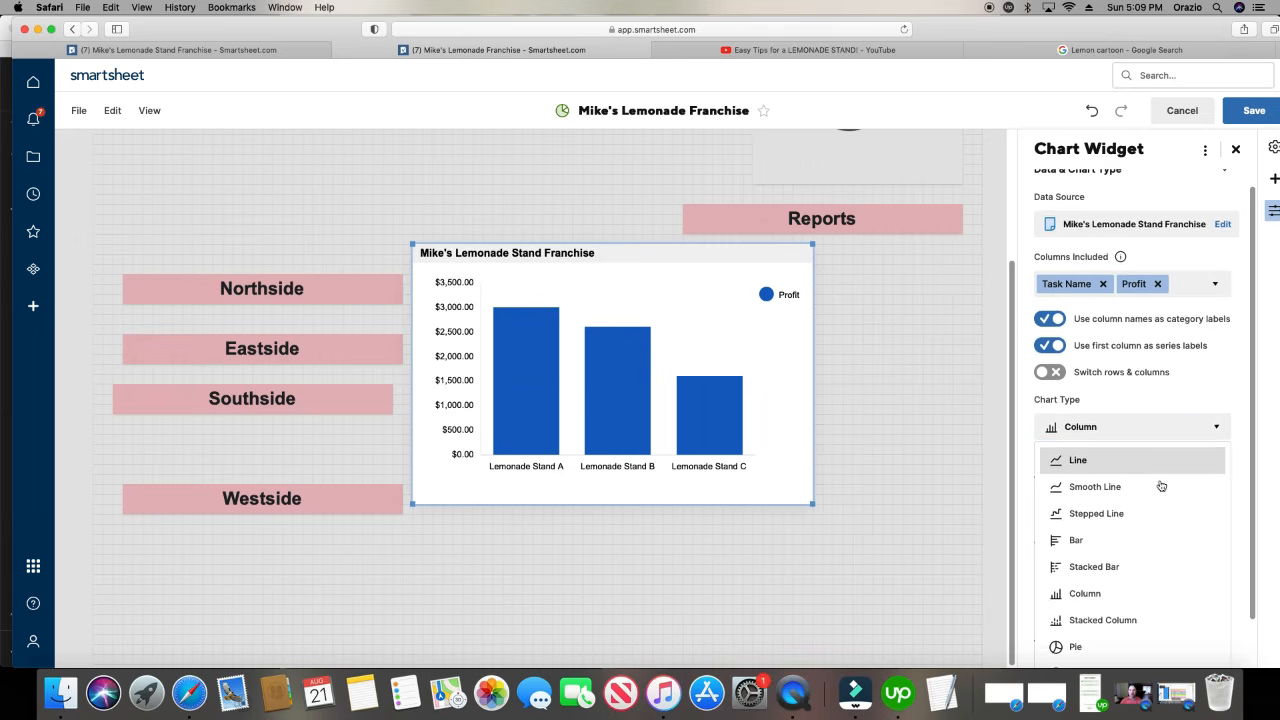
scroll(1161, 486, "down", 2)
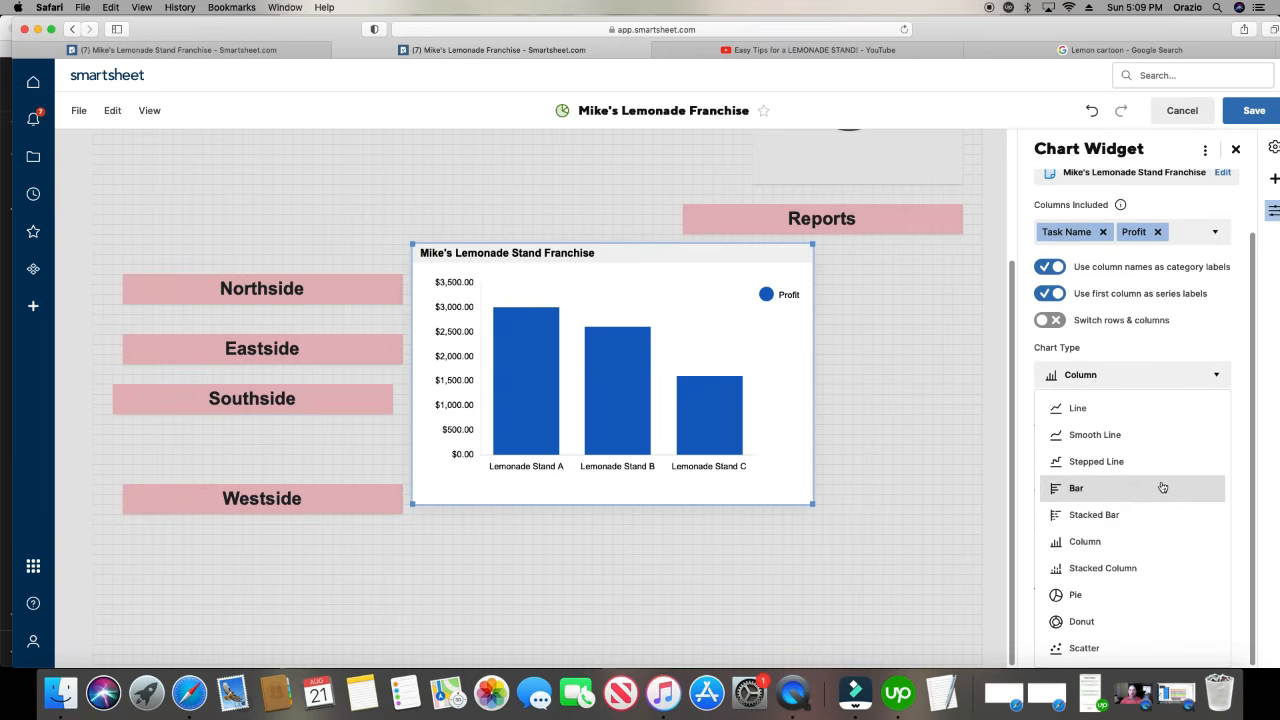
left_click(1162, 627)
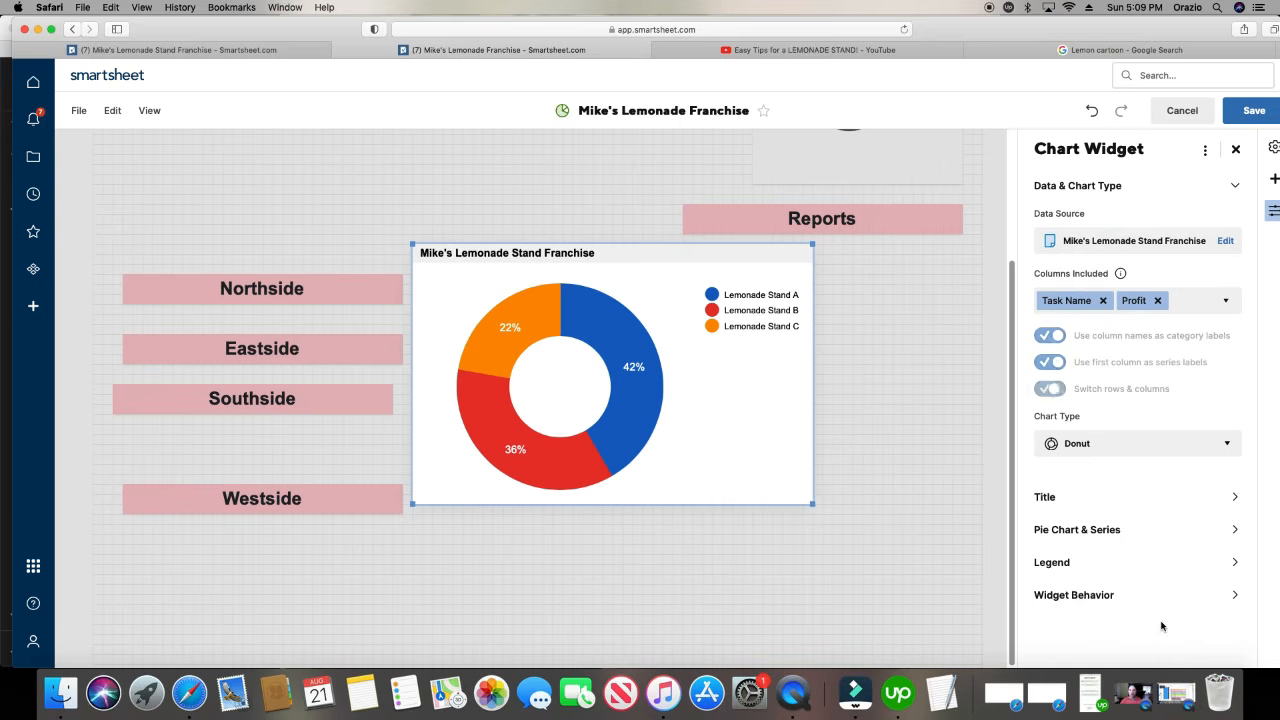
left_click(1109, 452)
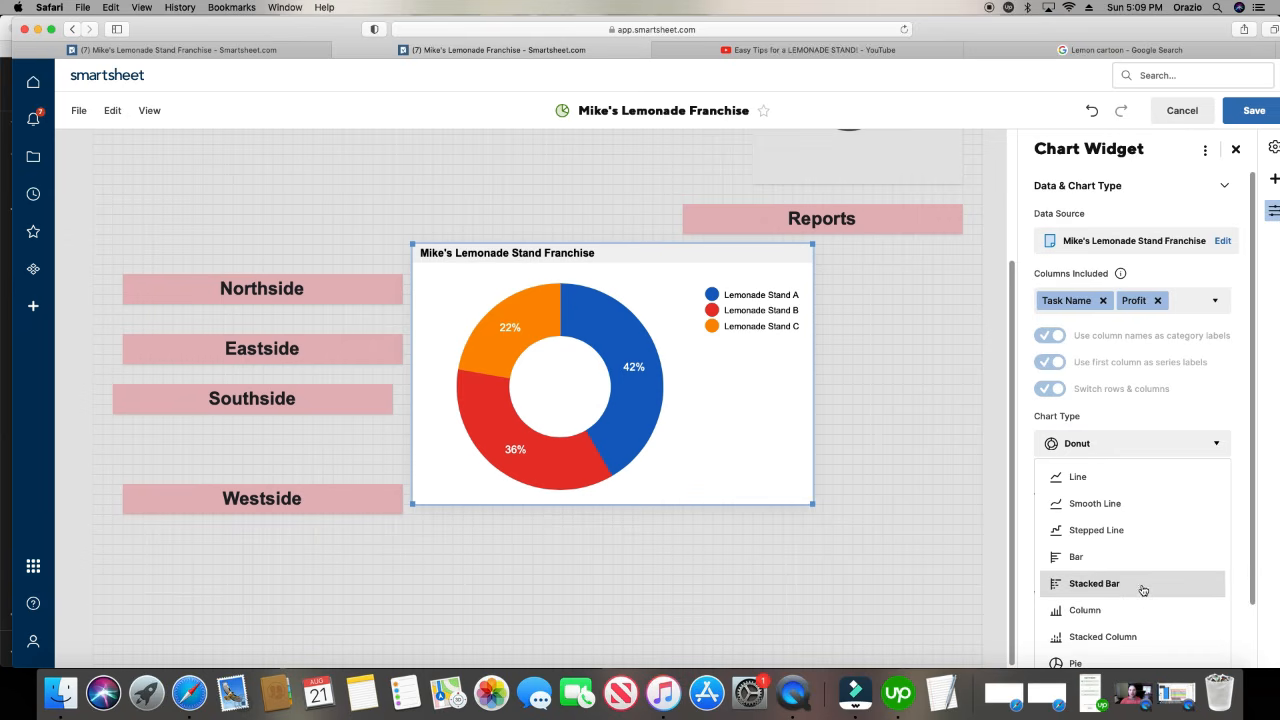
scroll(1143, 588, "down", 1)
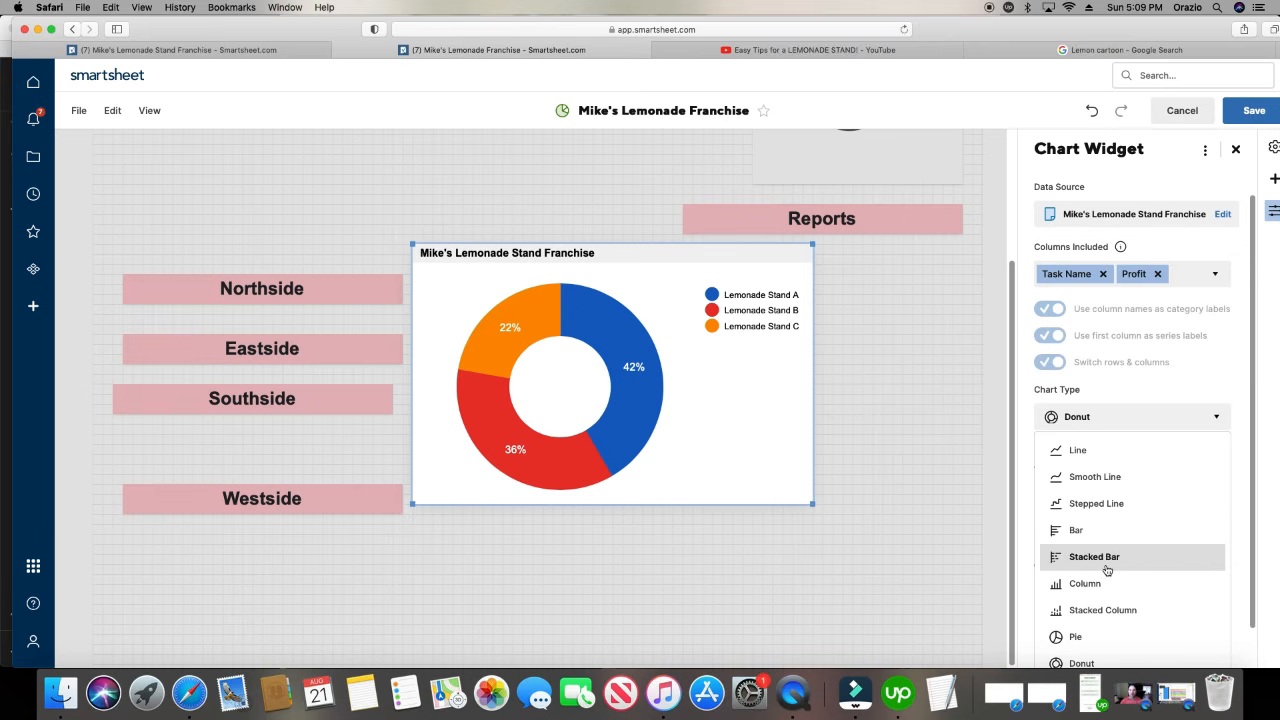
left_click(1127, 657)
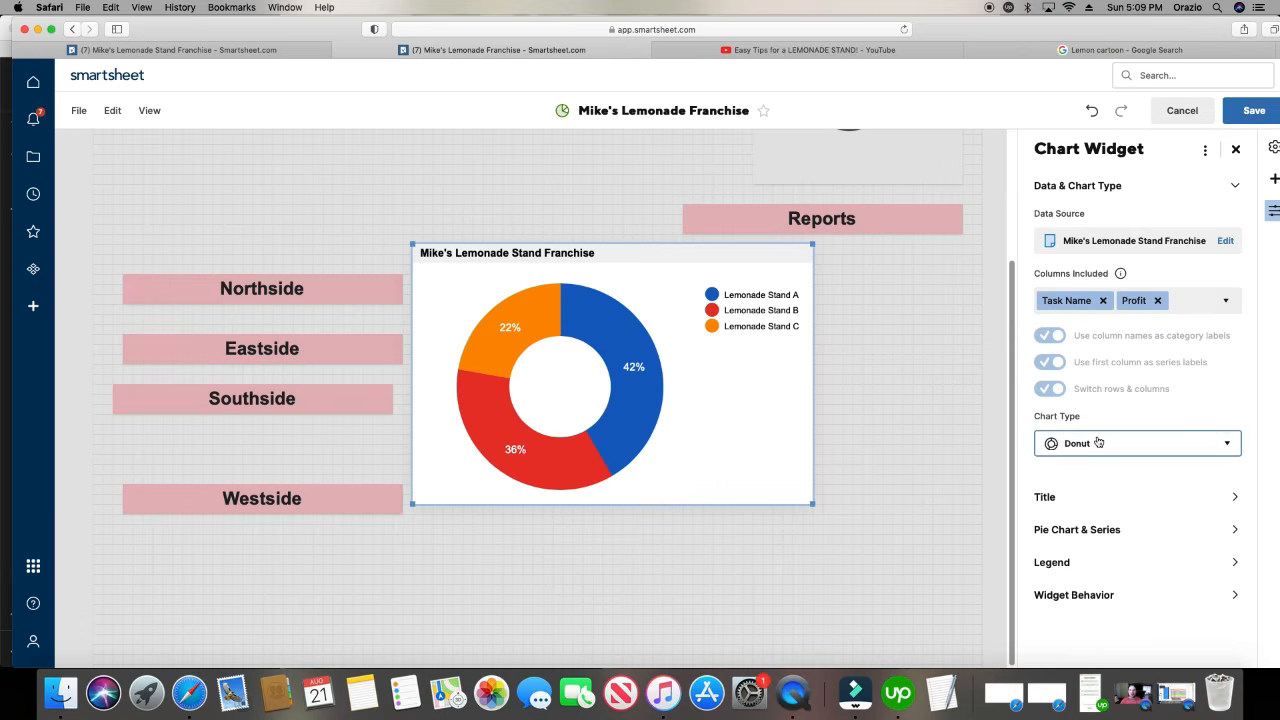
- Display the donut chart as a semicircle
left_click(1066, 535)
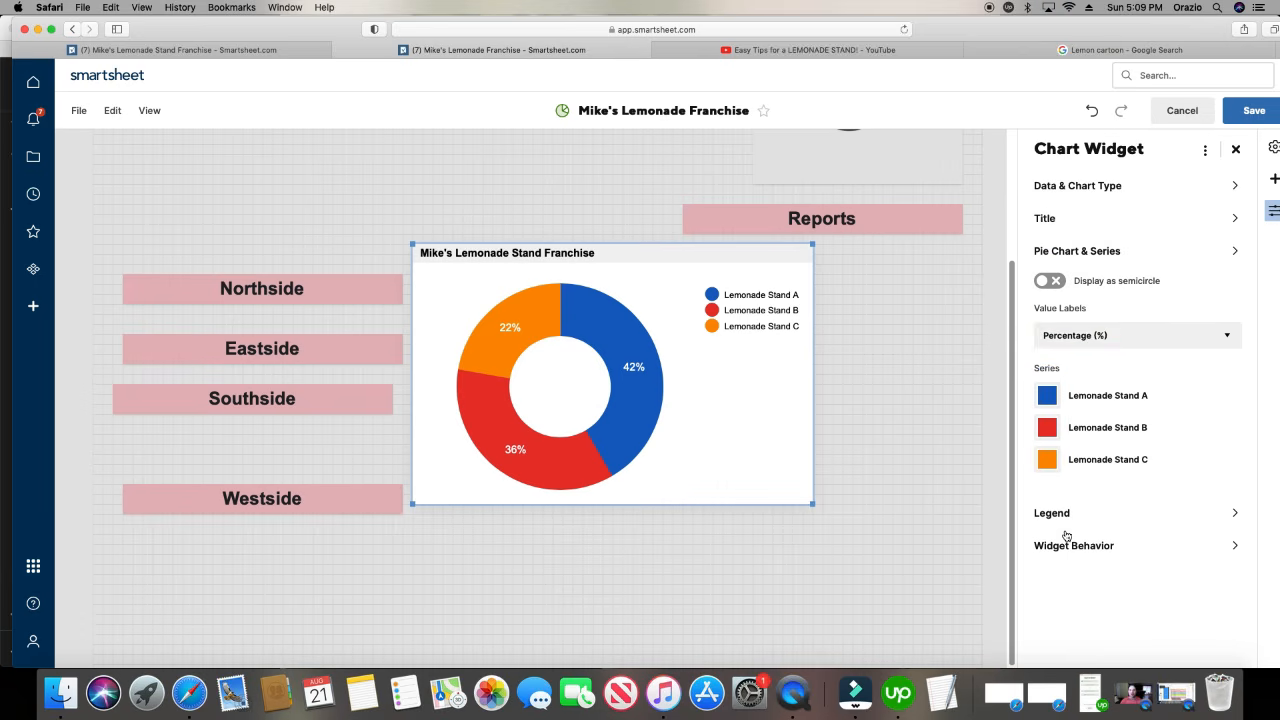
left_click(1049, 286)
left_click(1049, 286)
left_click(1049, 286)
left_click(1049, 286)
left_click(1050, 285)
left_click(1050, 285)
left_click(1050, 284)
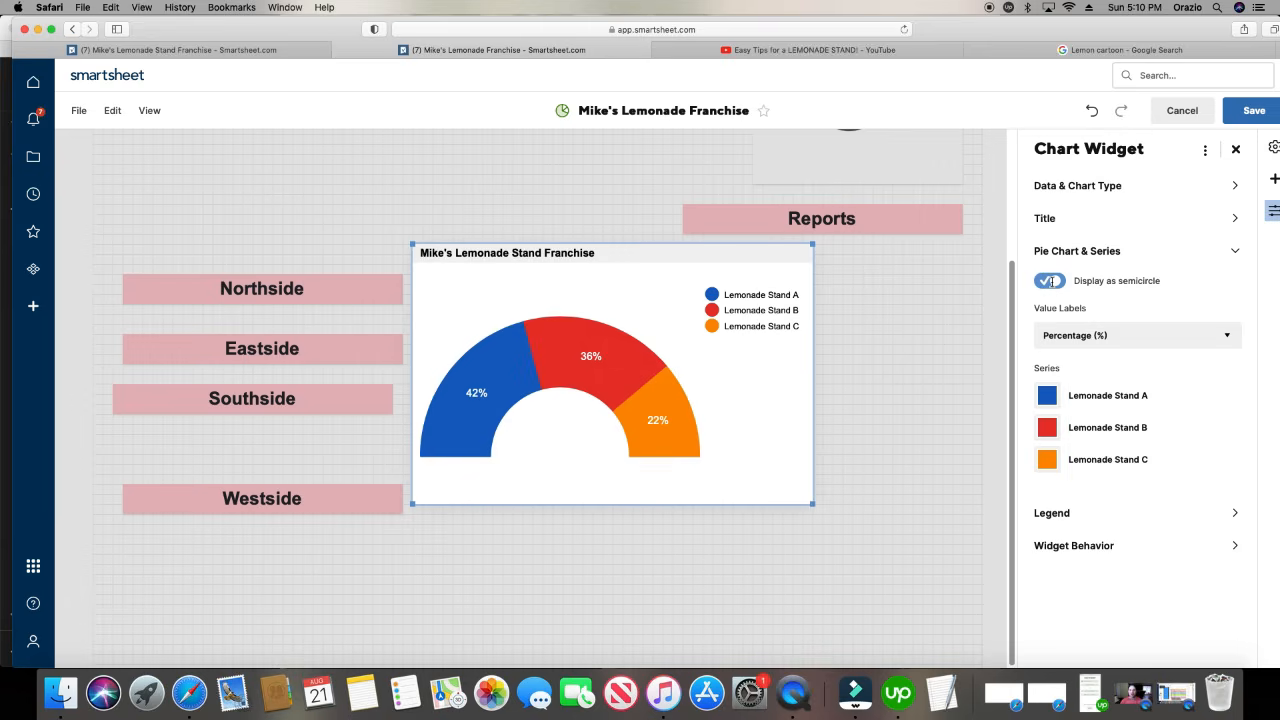
- Set the donut chart's value labels to Amount
left_click(1075, 340)
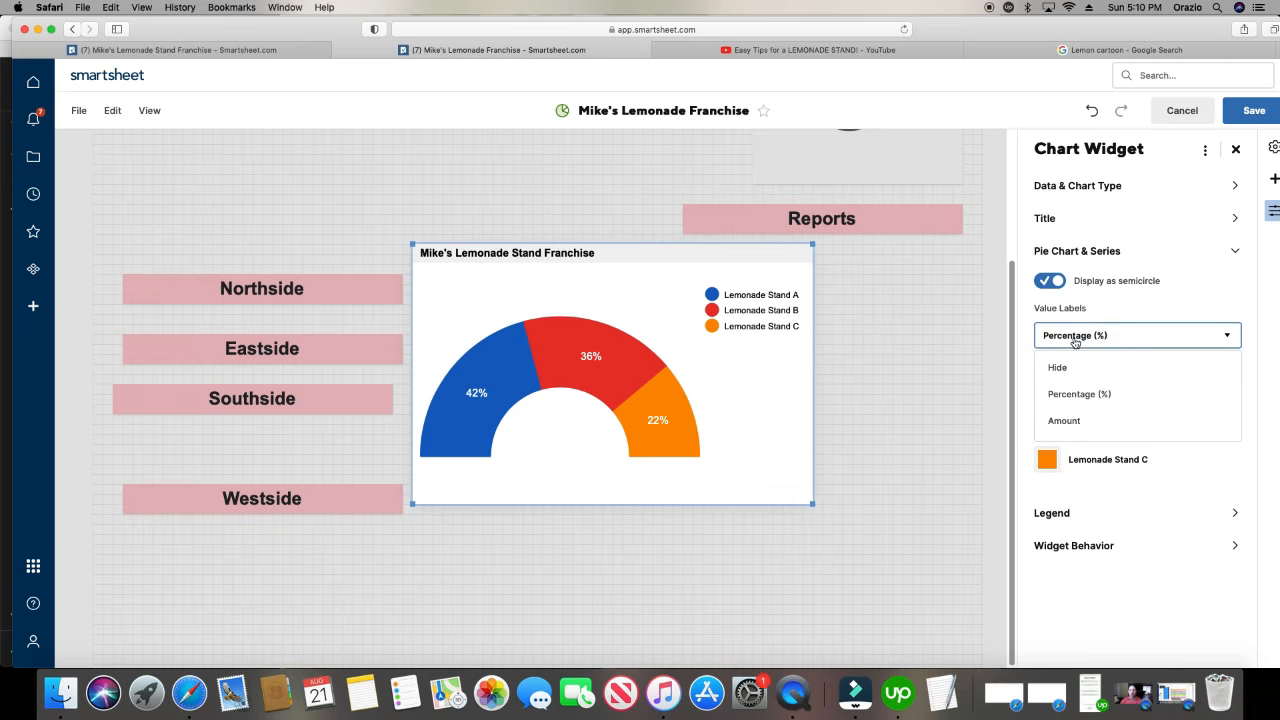
left_click(1068, 423)
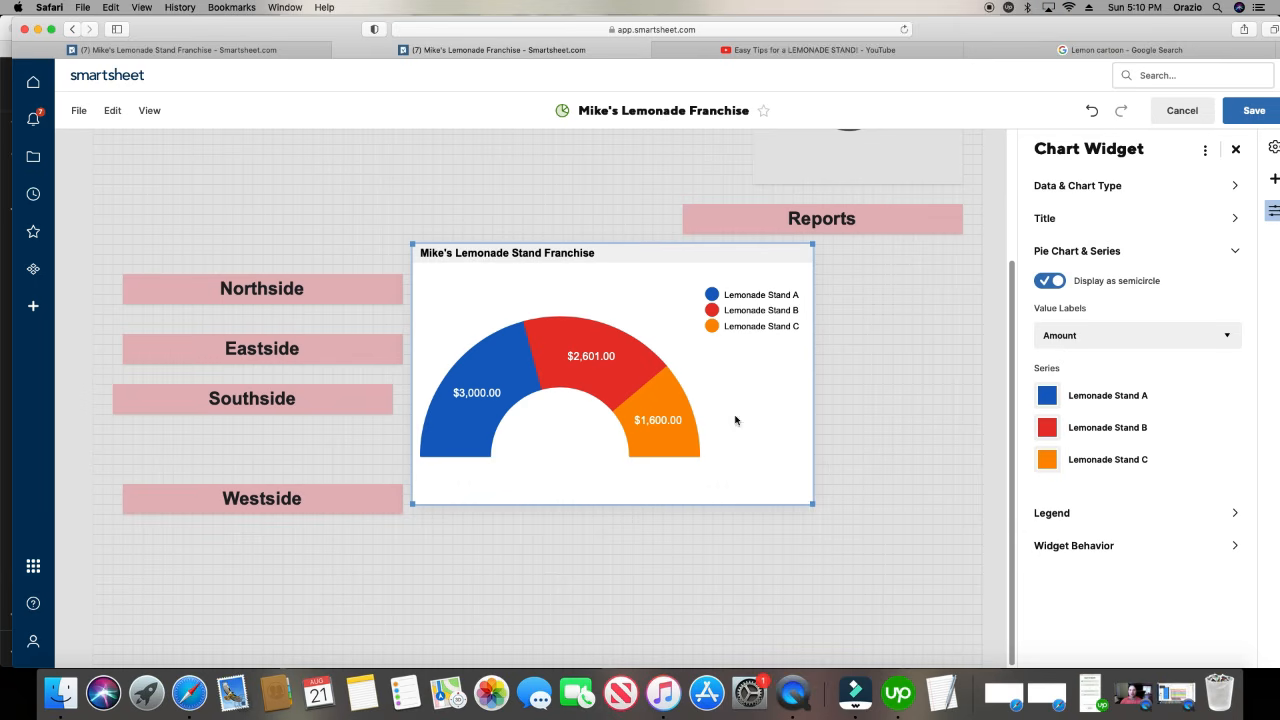
mouse_move(578, 361)
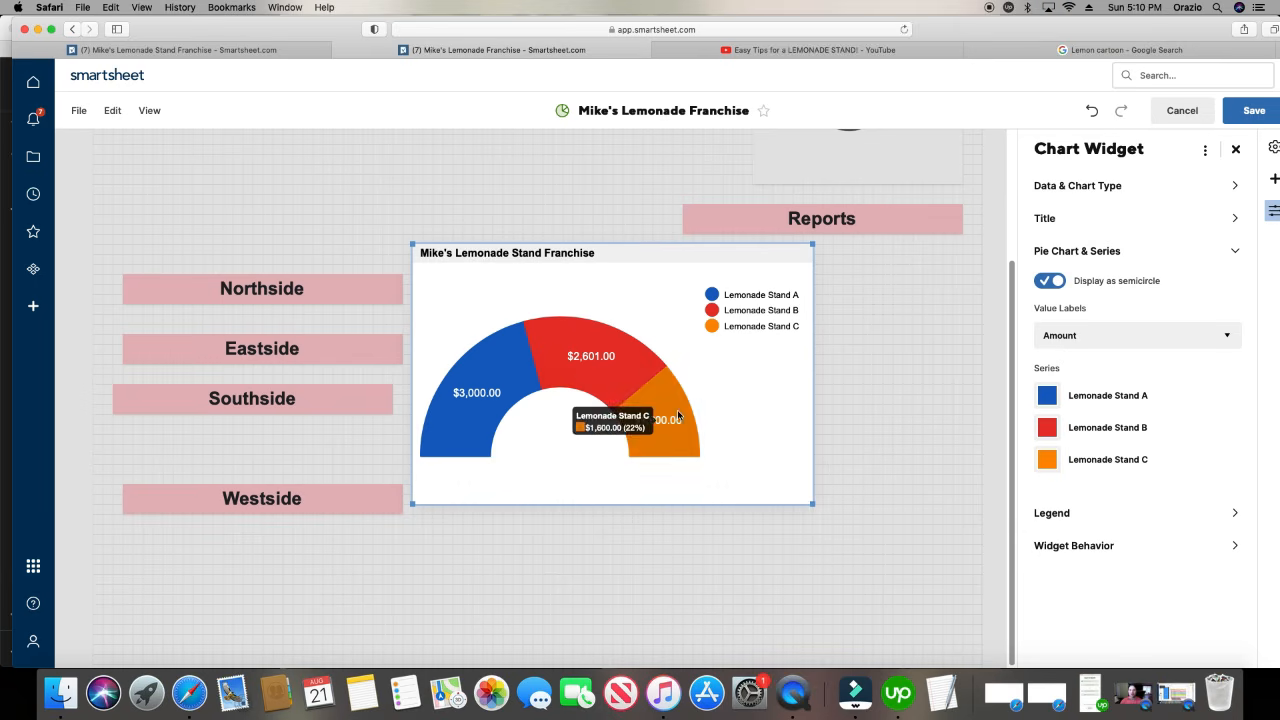
- Recolor the chart series in pink shades: palest pink for Lemonade Stand A, light pink for Stand B and coral for Stand C
left_click(1046, 397)
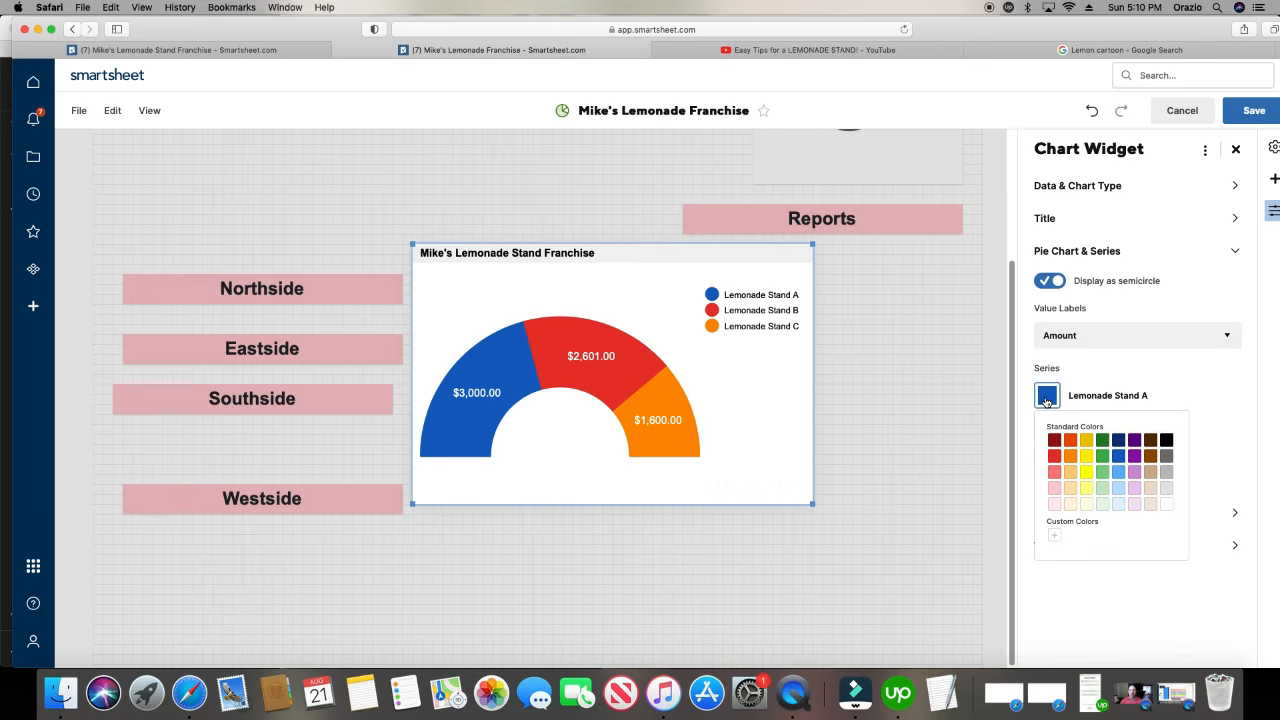
left_click(1056, 504)
left_click(1047, 428)
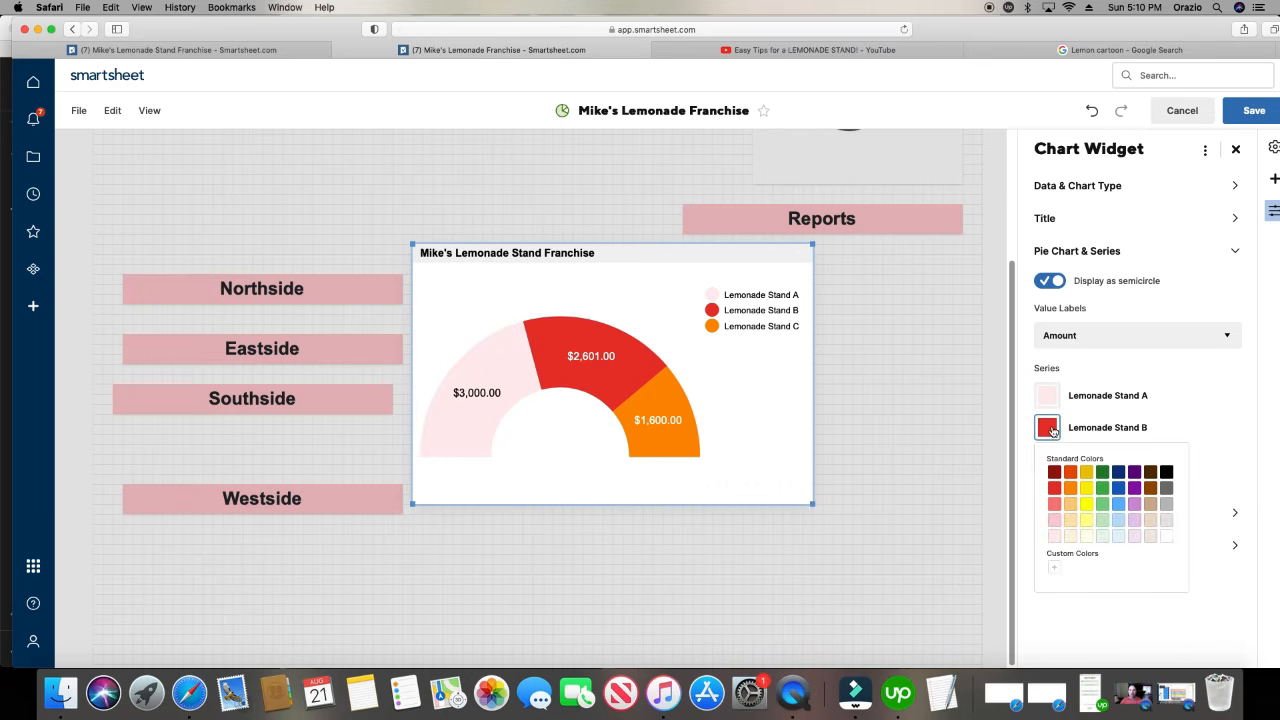
left_click(1059, 521)
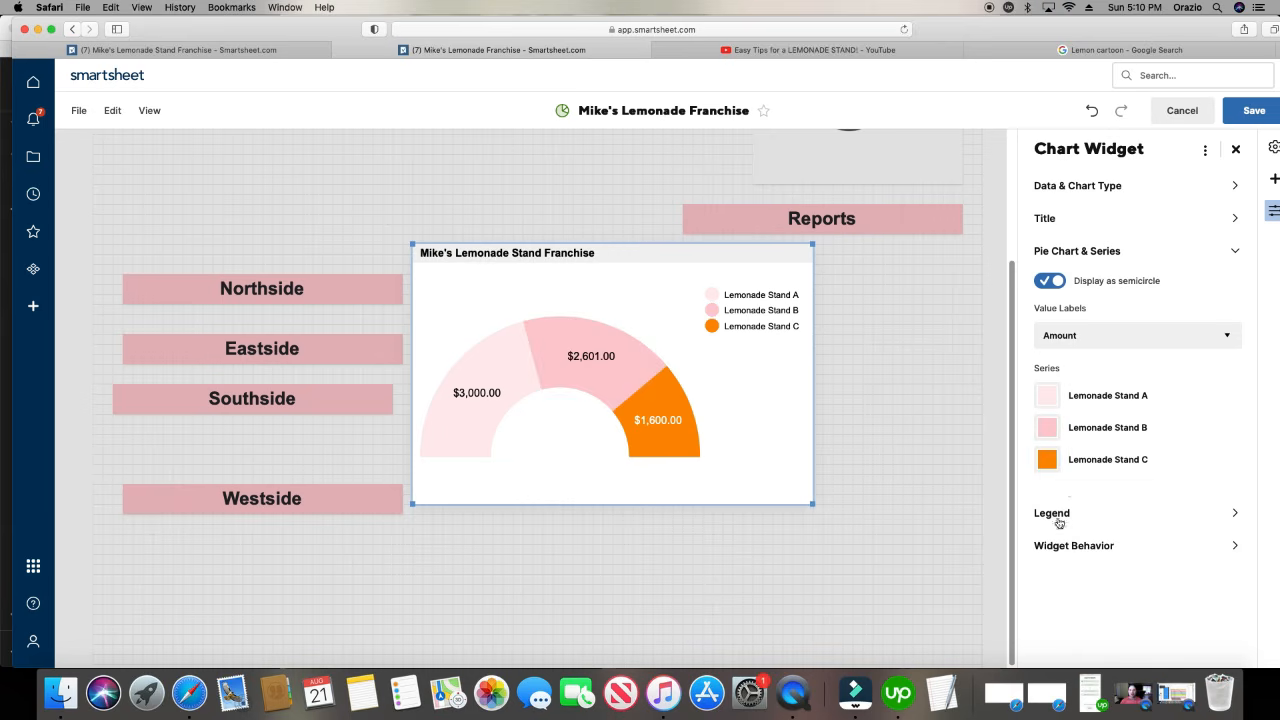
left_click(1043, 462)
left_click(1055, 538)
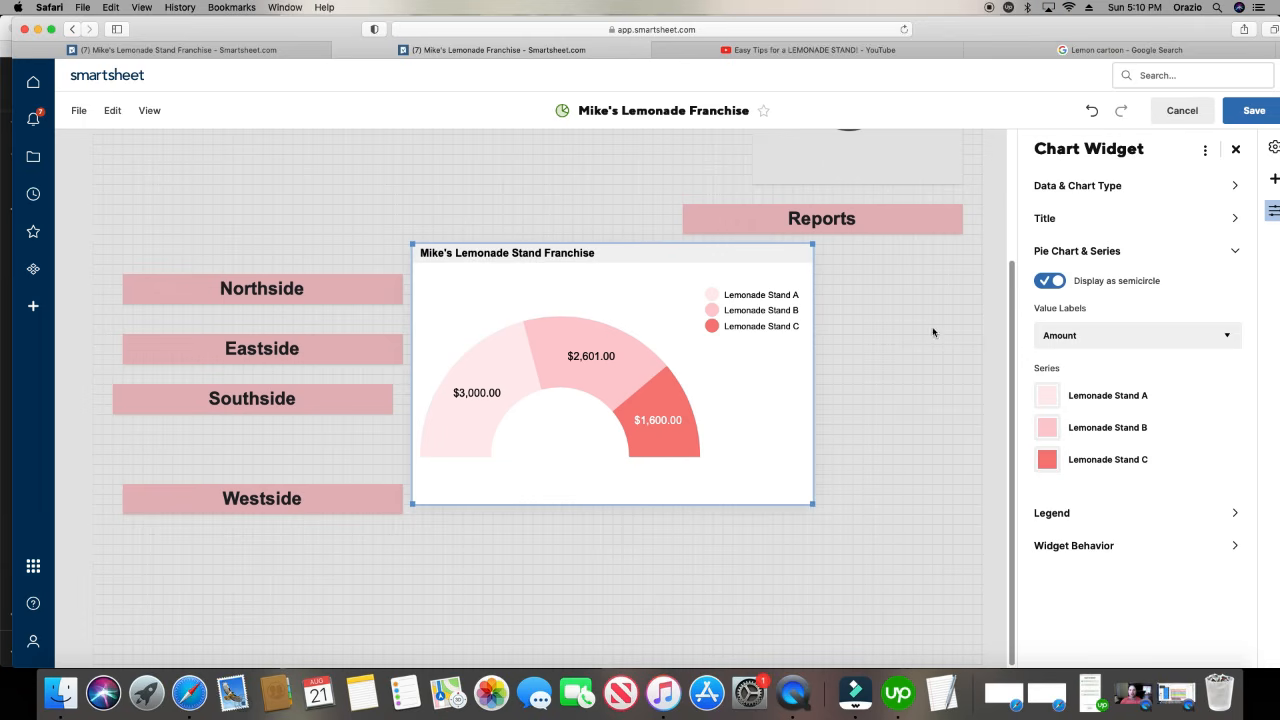
- Change the chart widget's title to "Northside Profit"
left_click(698, 252)
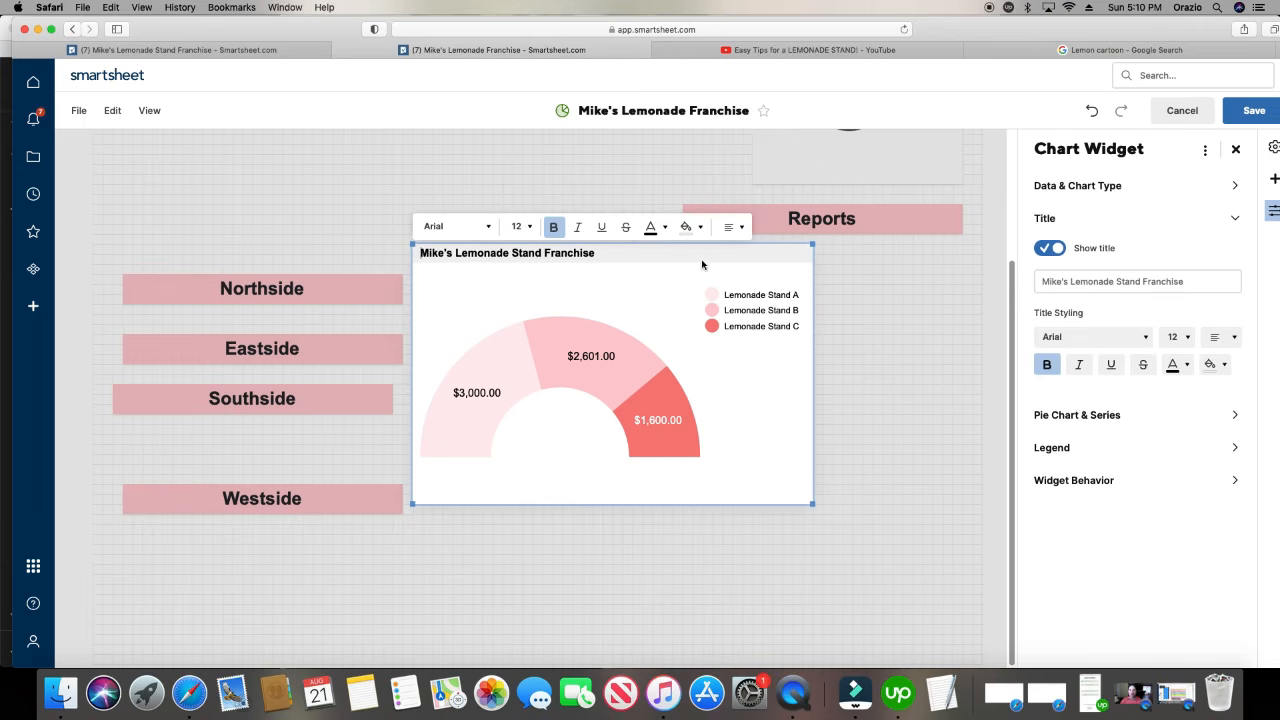
triple_click(700, 252)
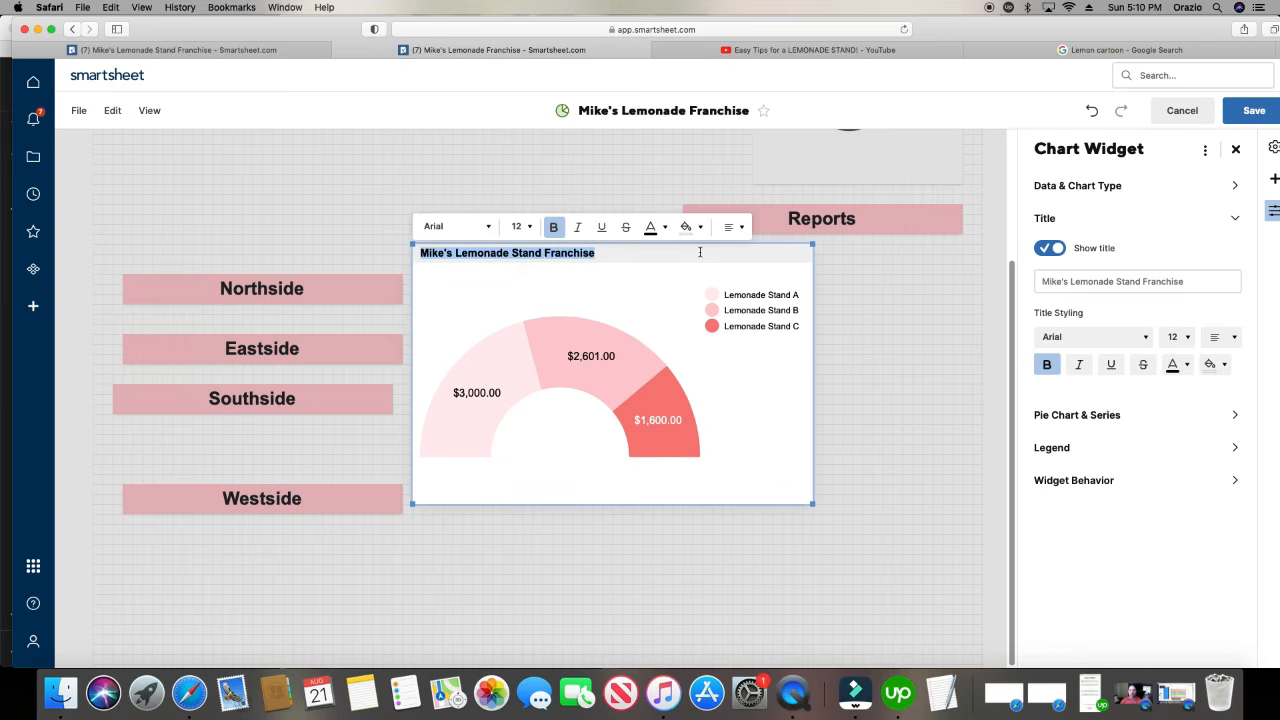
type("Nor")
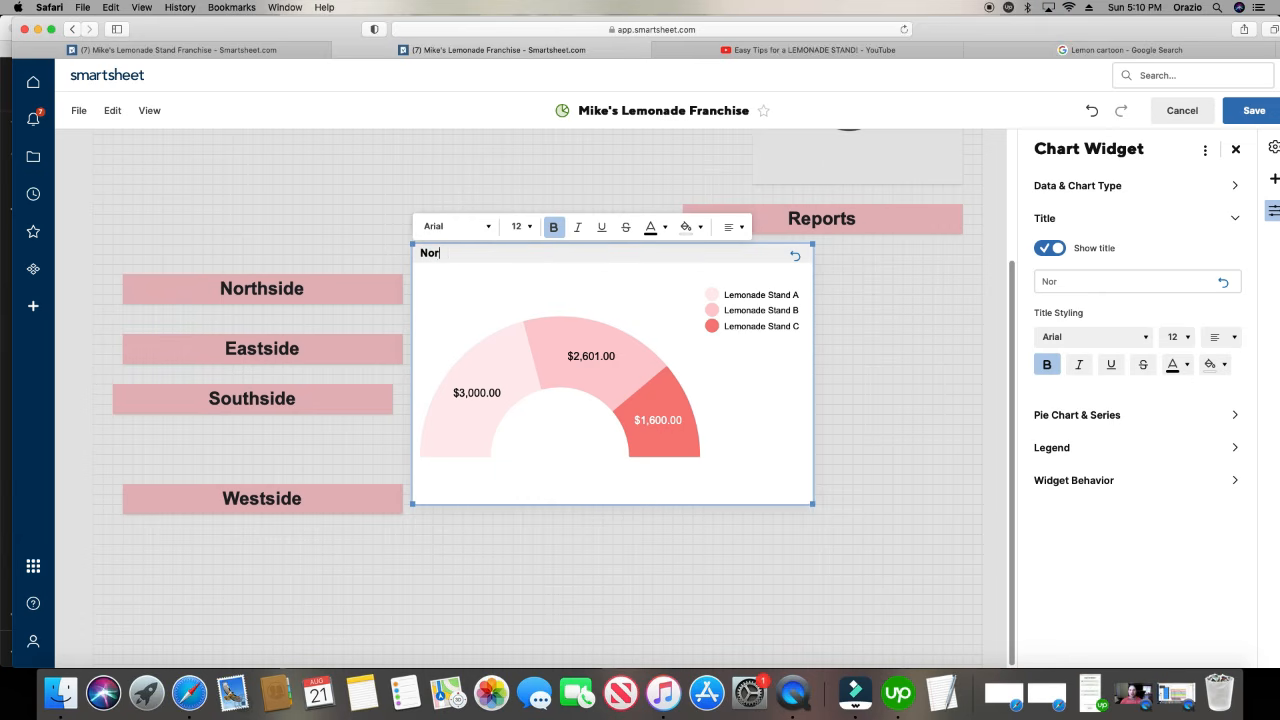
type("thside Pro")
- Format the Northside Profit title at size 16, centered, with a light pink background
left_click(520, 226)
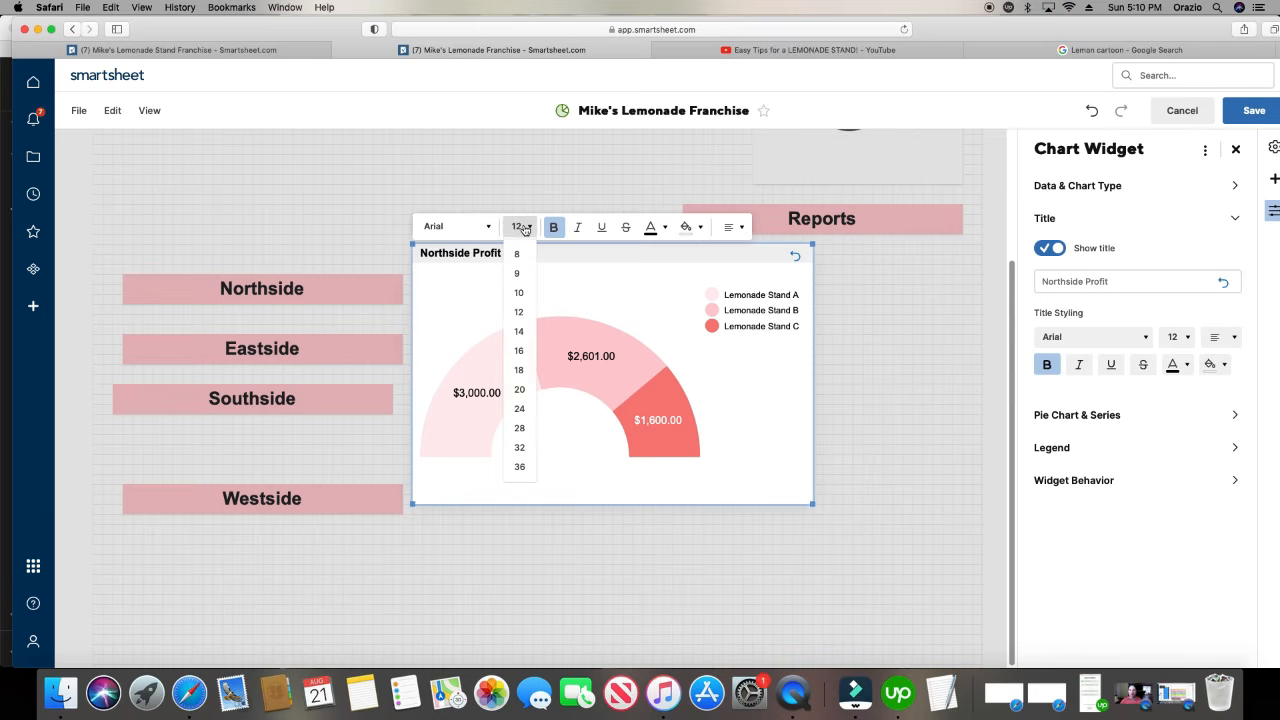
left_click(516, 357)
left_click(735, 226)
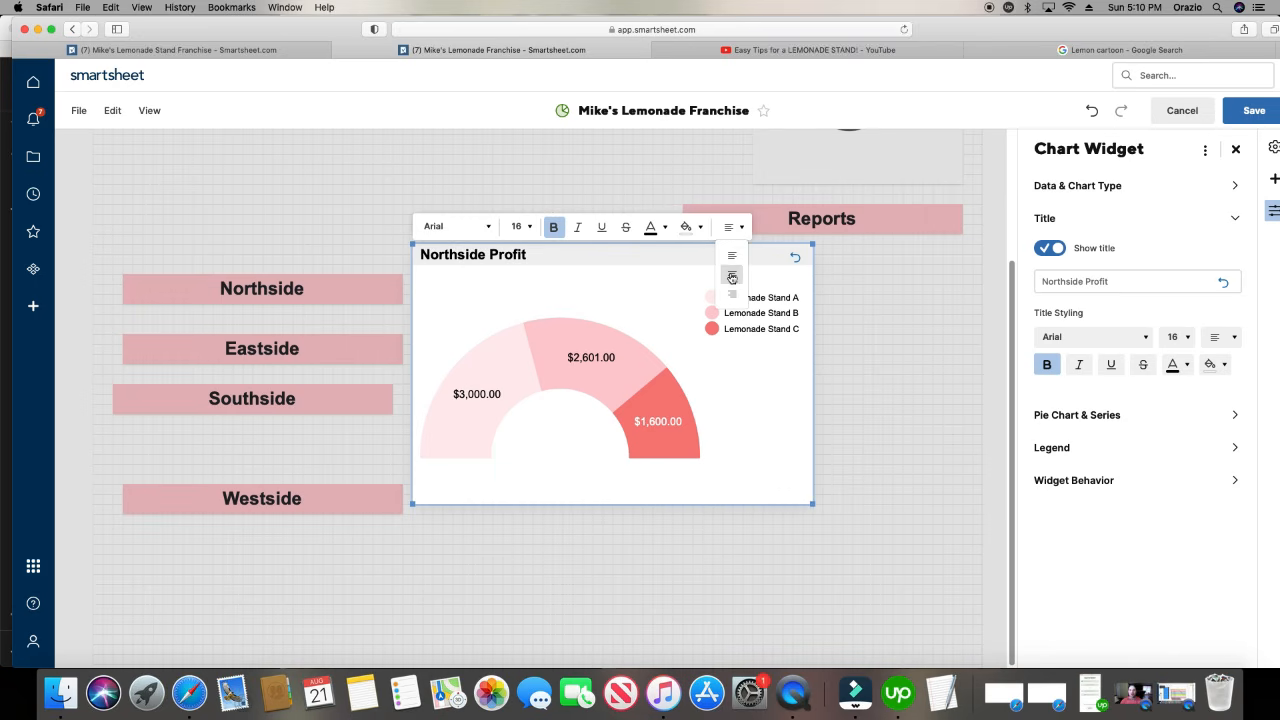
left_click(731, 276)
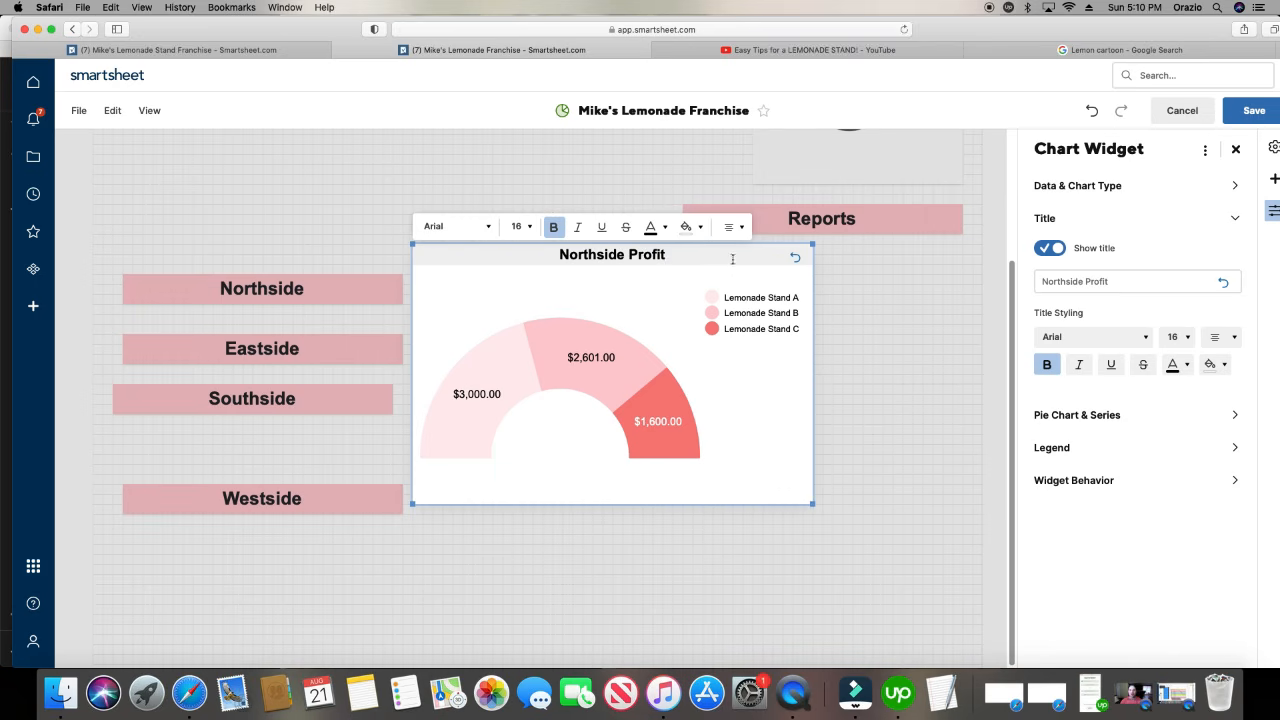
left_click(690, 226)
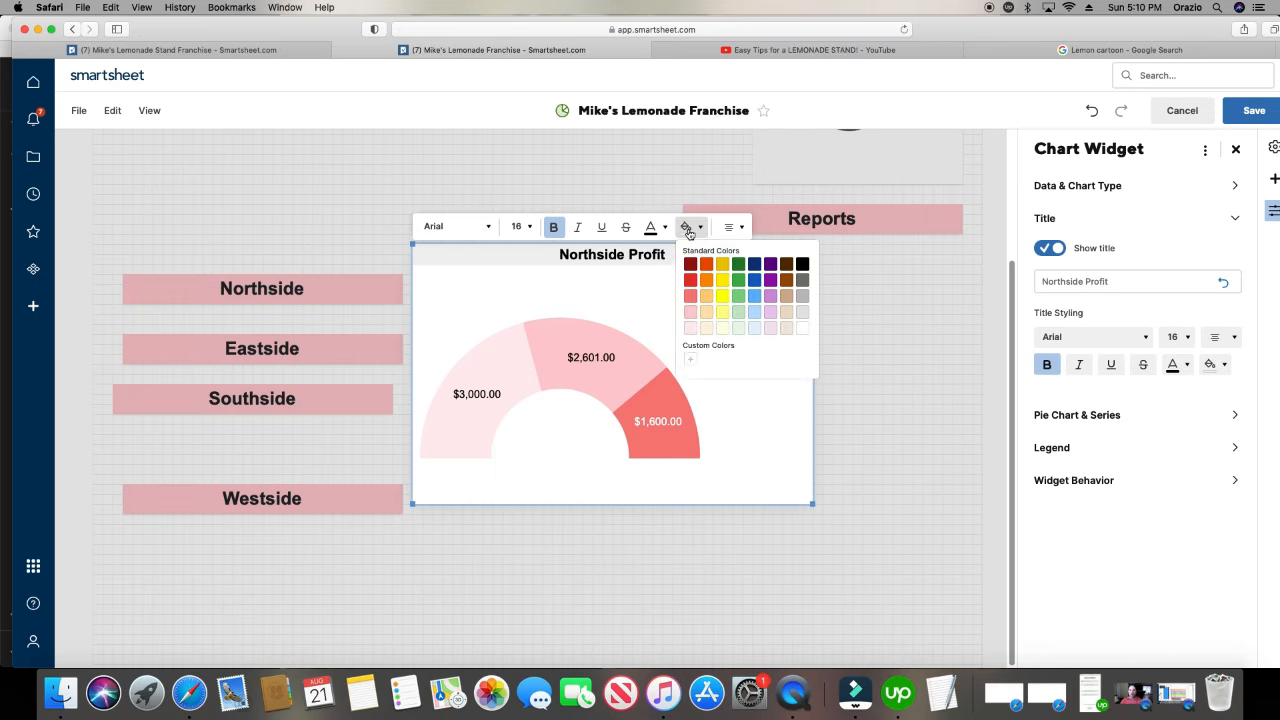
left_click(689, 313)
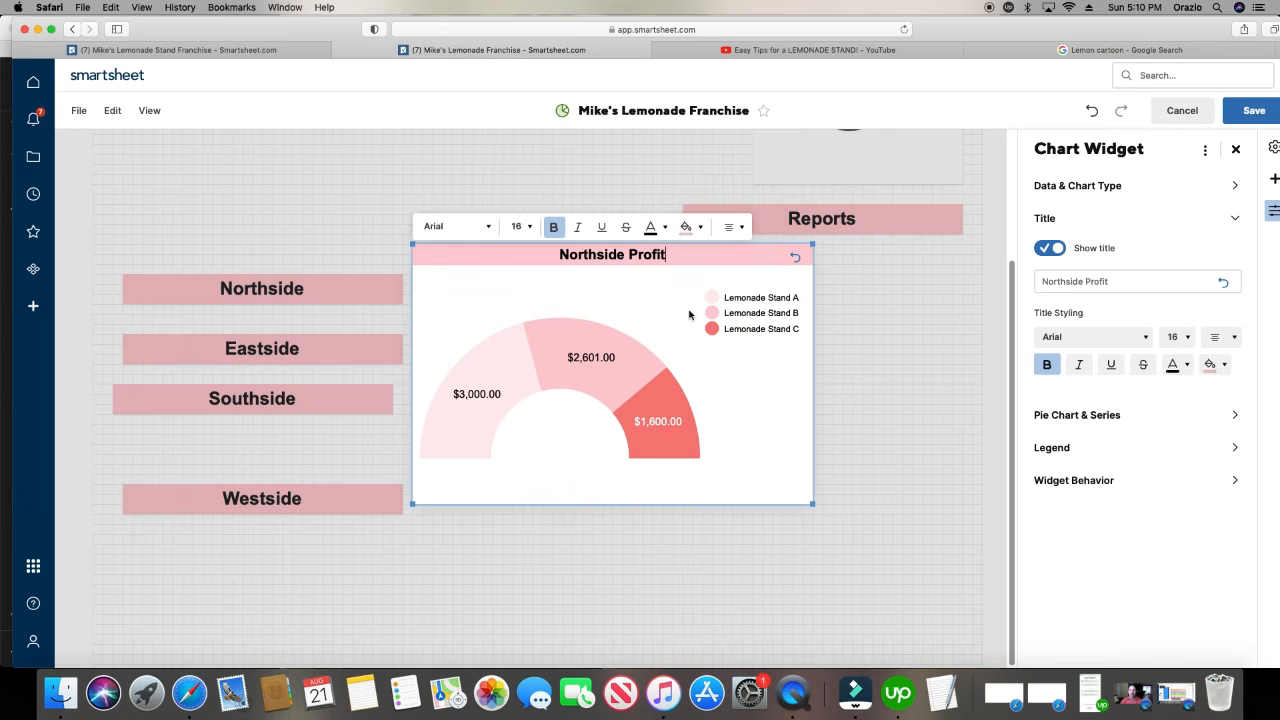
left_click(910, 370)
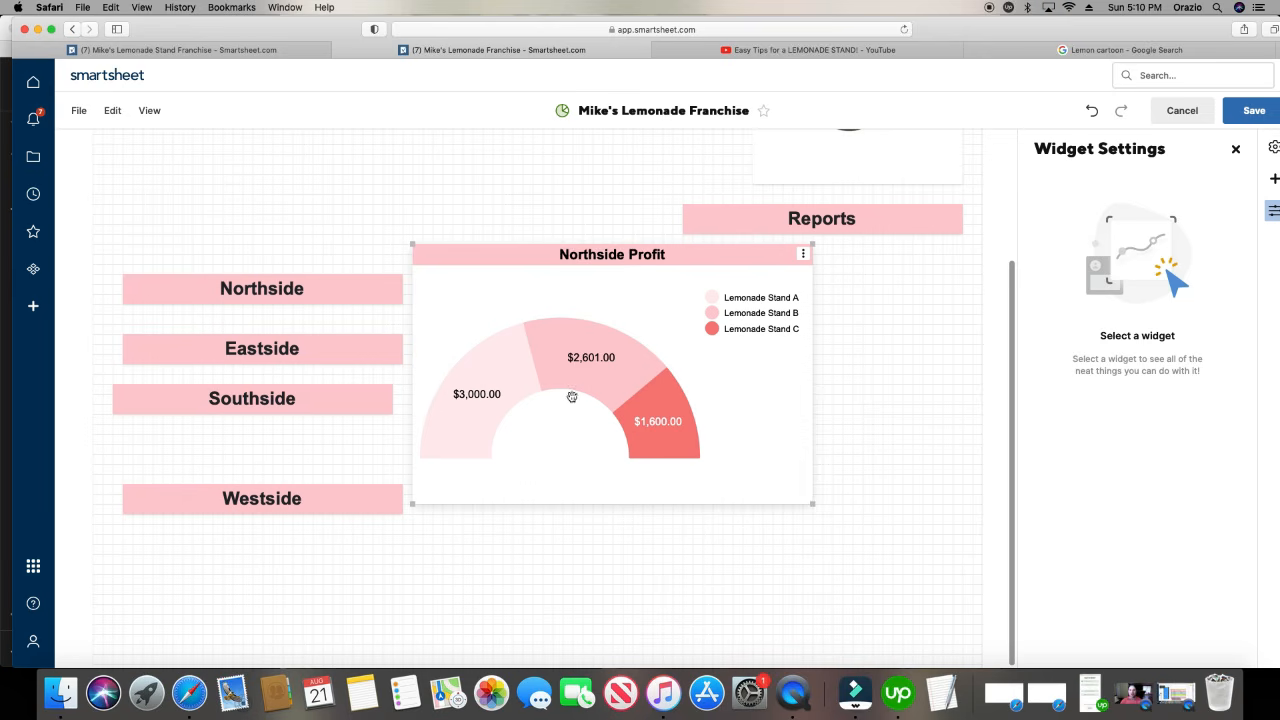
- Check the Northside rows in the Mike's Lemonade Stand Franchise sheet, then review the dashboard layout around the Northside Profit chart
left_click(266, 50)
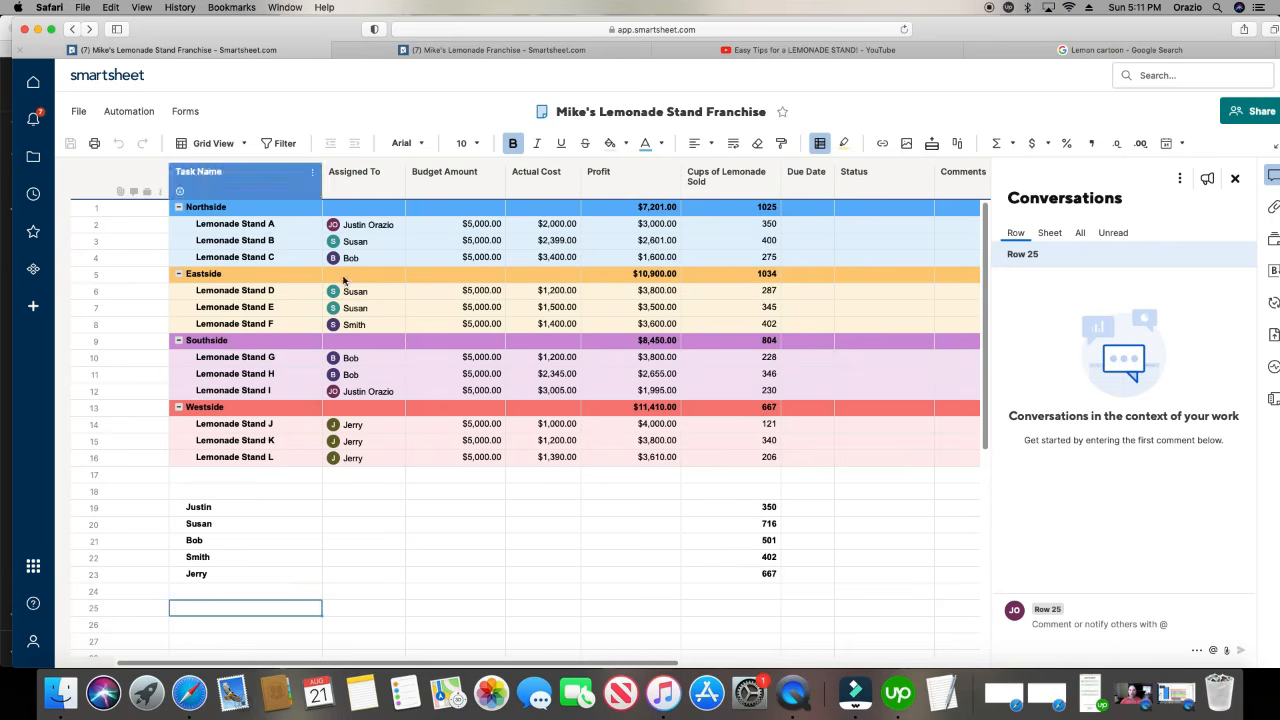
left_click(515, 50)
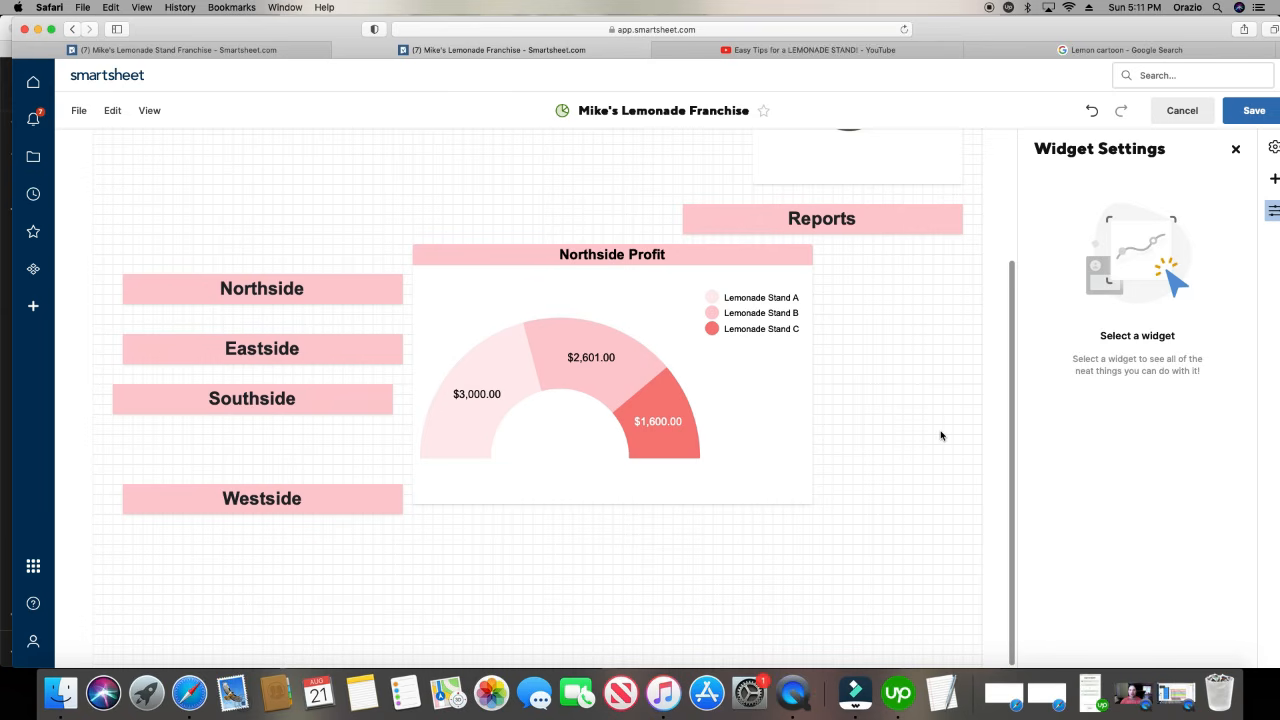
scroll(940, 435, "up", 5)
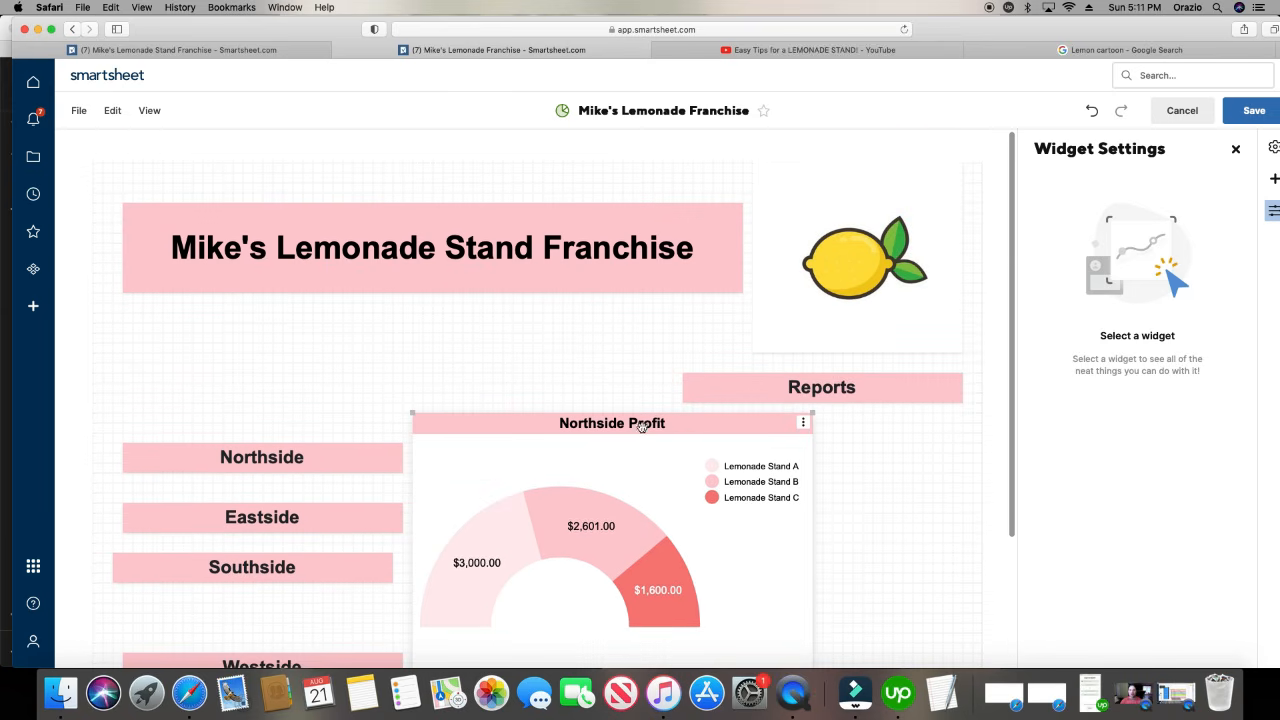
scroll(745, 492, "down", 3)
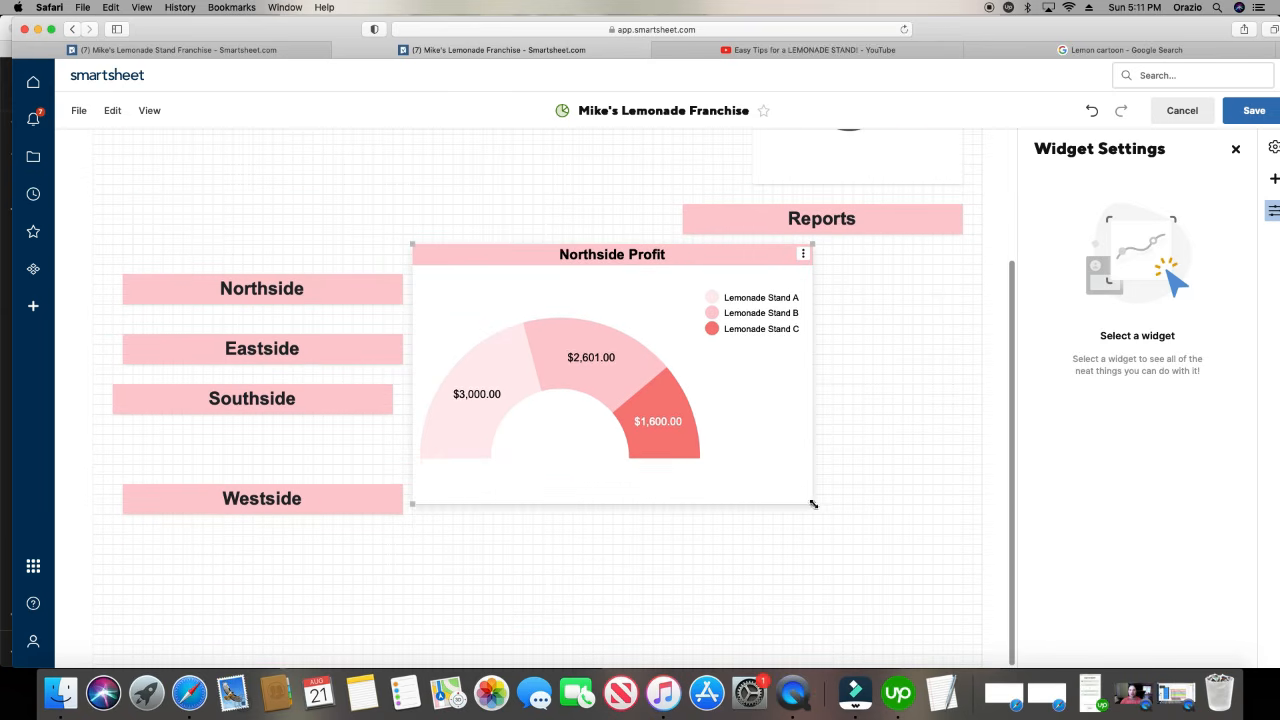
- Shrink the Northside Profit chart from its lower-right corner and try to move the Northside section title upward
left_click_drag(813, 504, 742, 434)
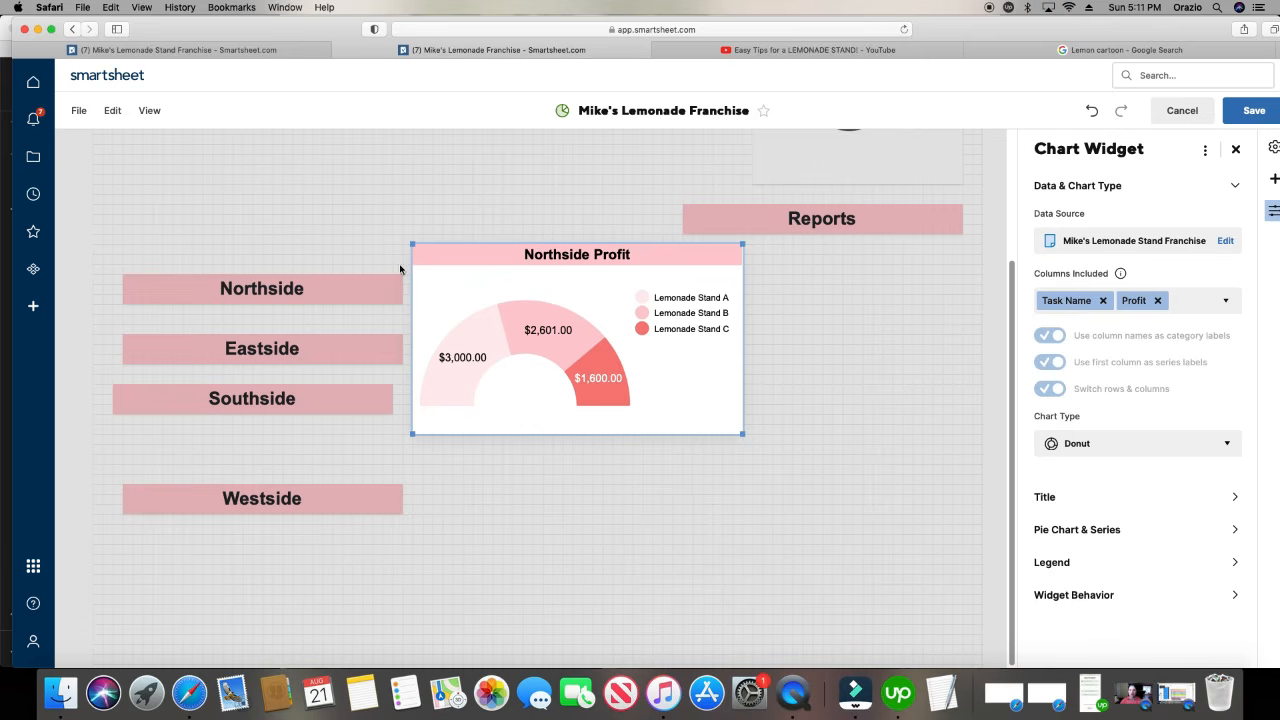
left_click(350, 283)
left_click_drag(341, 272, 343, 204)
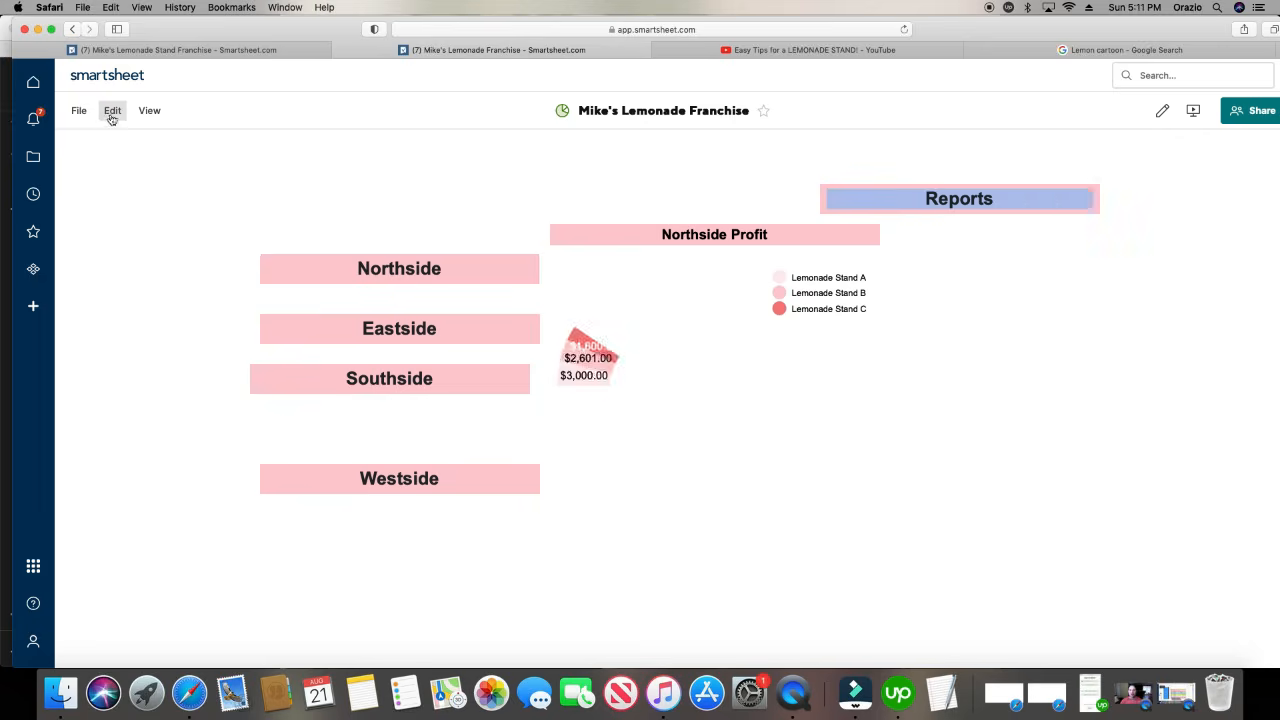
- Open the dashboard for editing, move the Northside title up, and place the Northside Profit chart directly beneath it
left_click(112, 110)
left_click(170, 134)
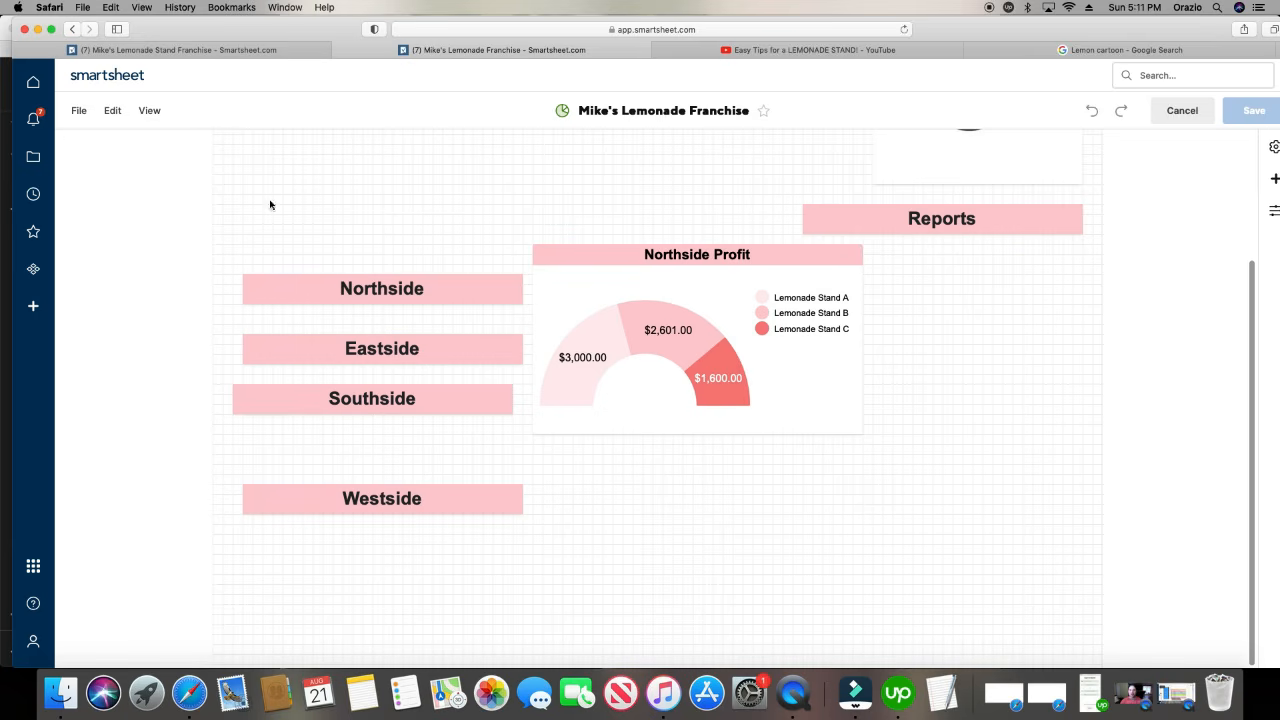
left_click(350, 285)
left_click_drag(350, 285, 347, 197)
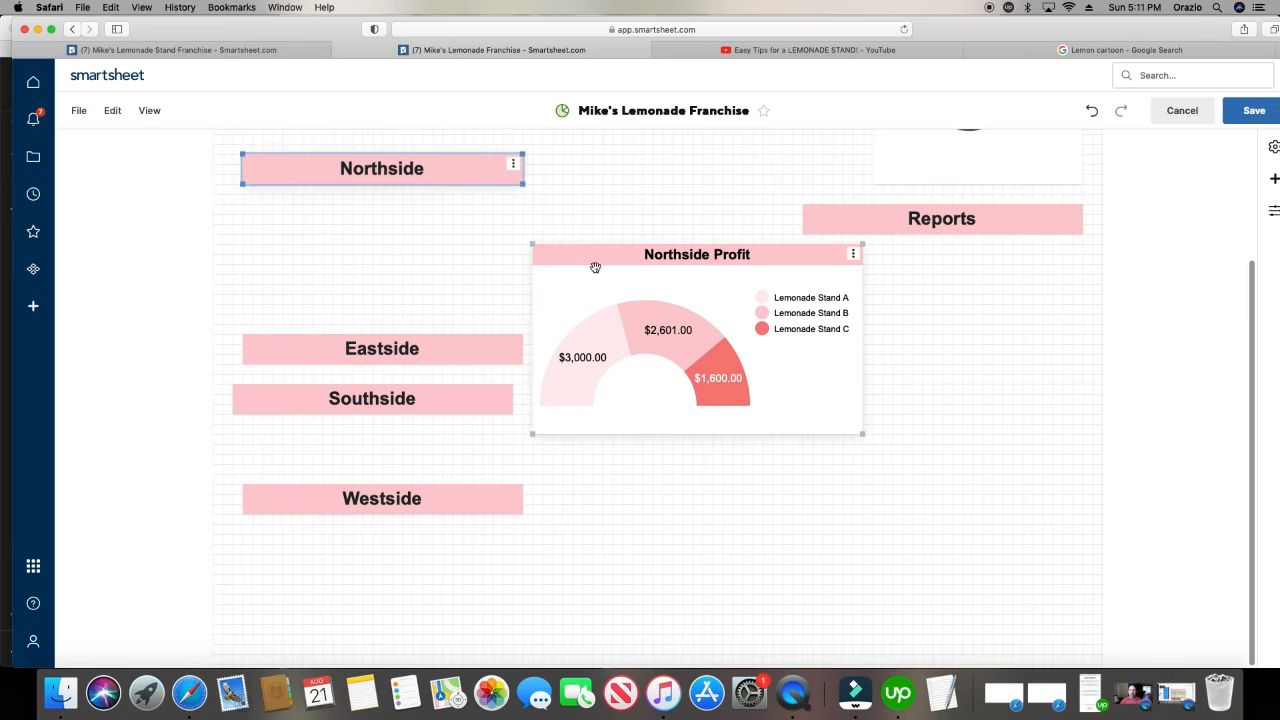
left_click_drag(597, 259, 305, 208)
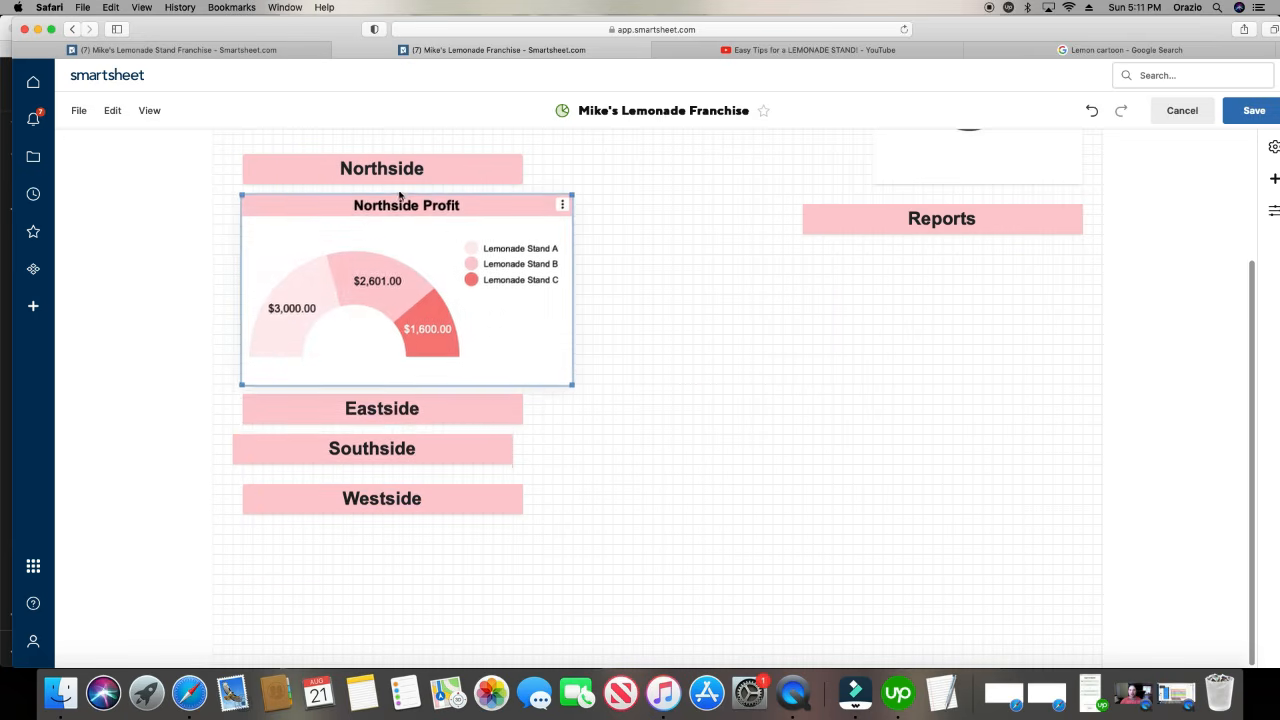
- Widen the Northside and Eastside section titles to match the width of the Northside Profit chart
left_click(508, 177)
left_click_drag(520, 183, 573, 183)
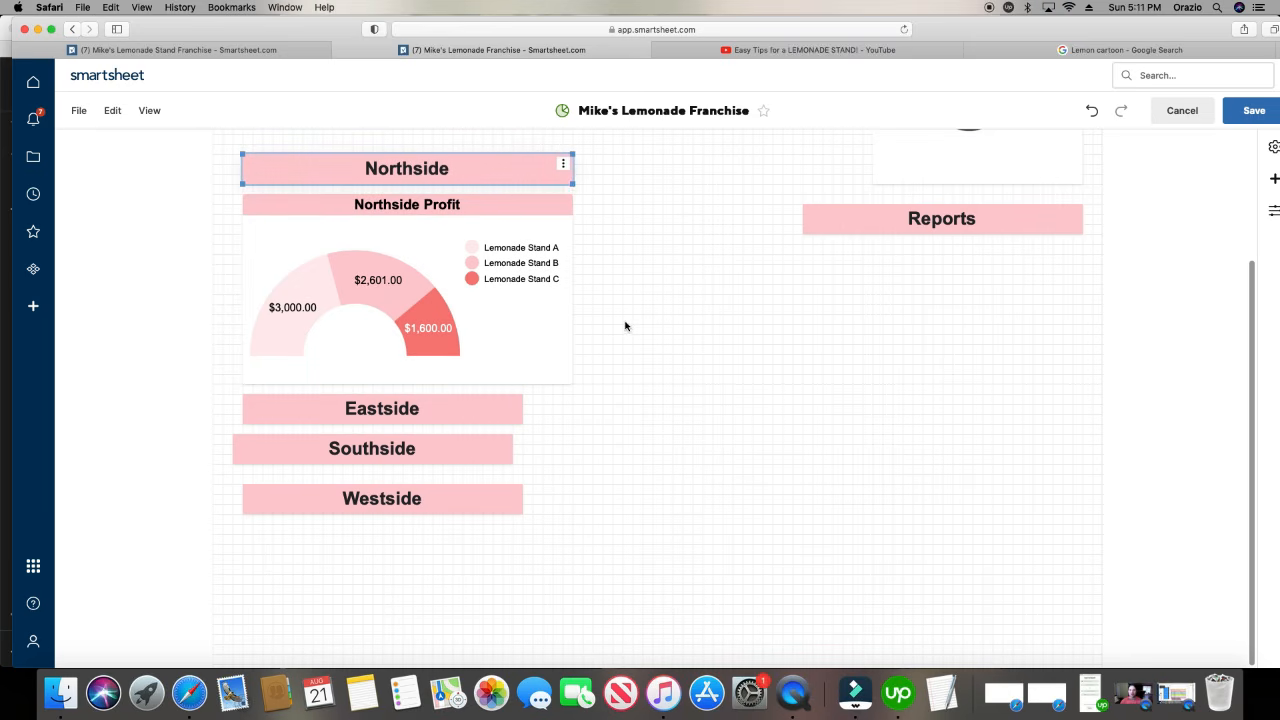
scroll(628, 328, "up", 3)
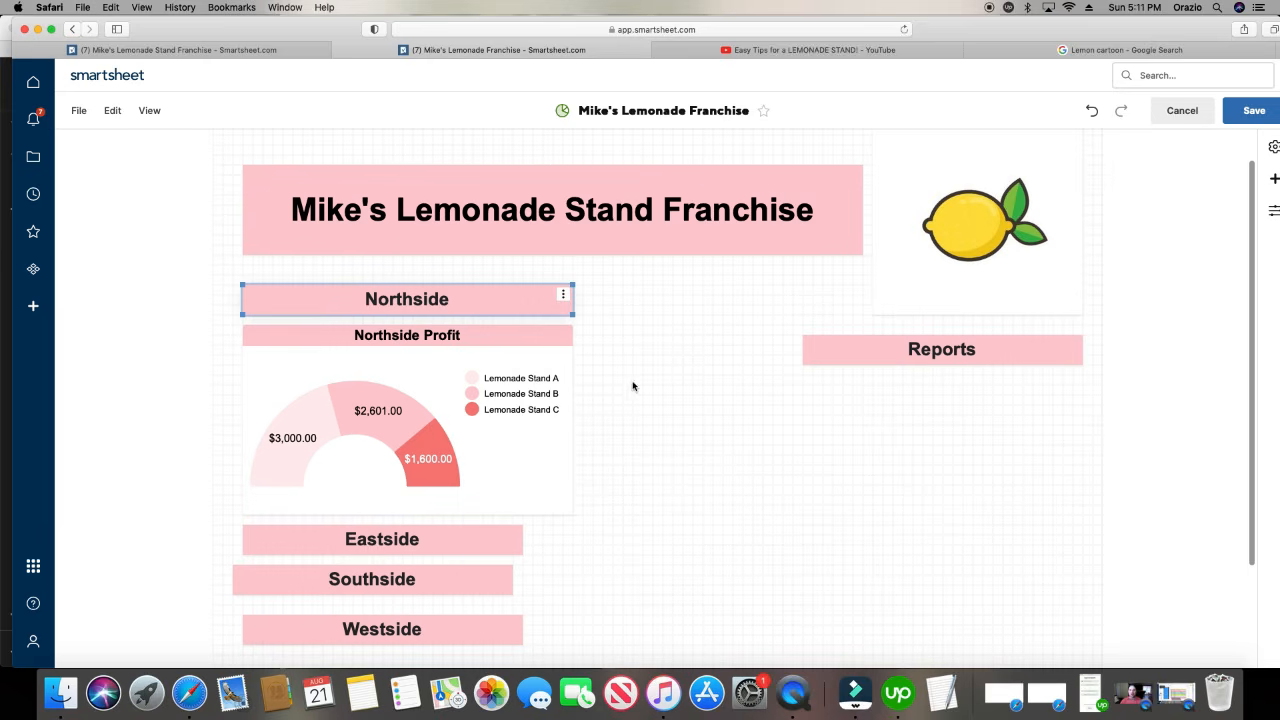
scroll(638, 410, "down", 3)
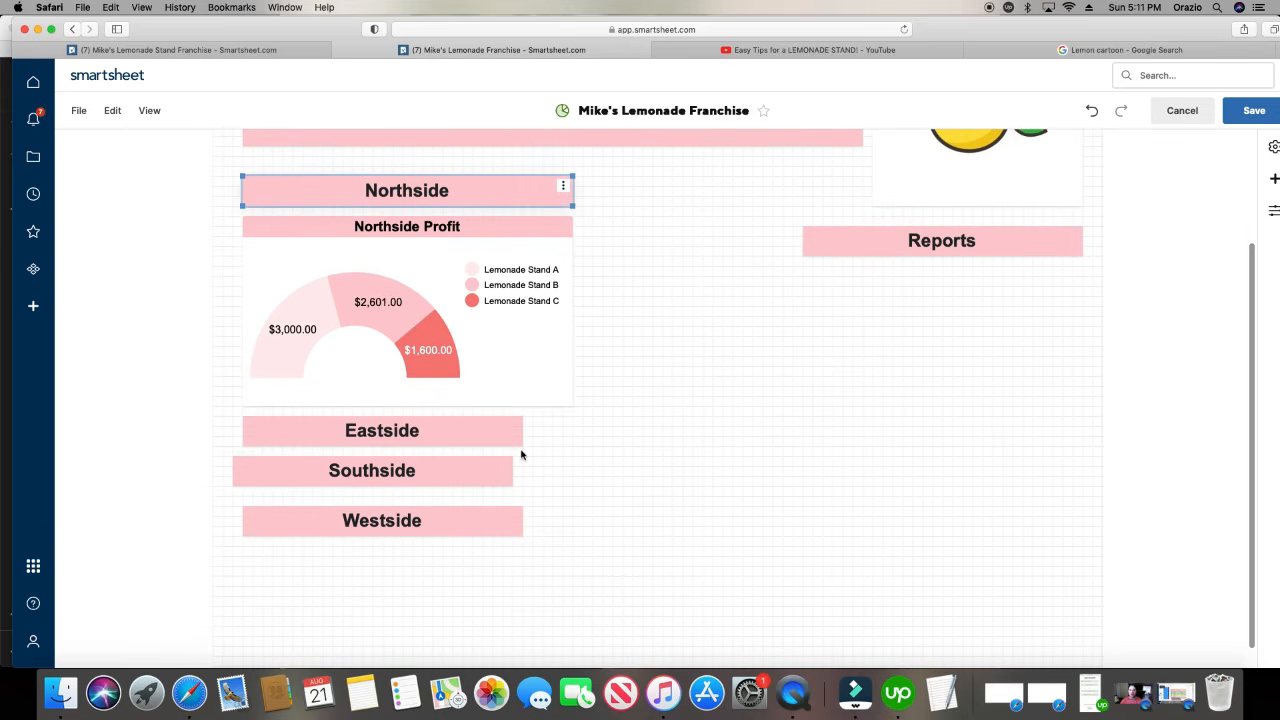
left_click_drag(521, 445, 570, 443)
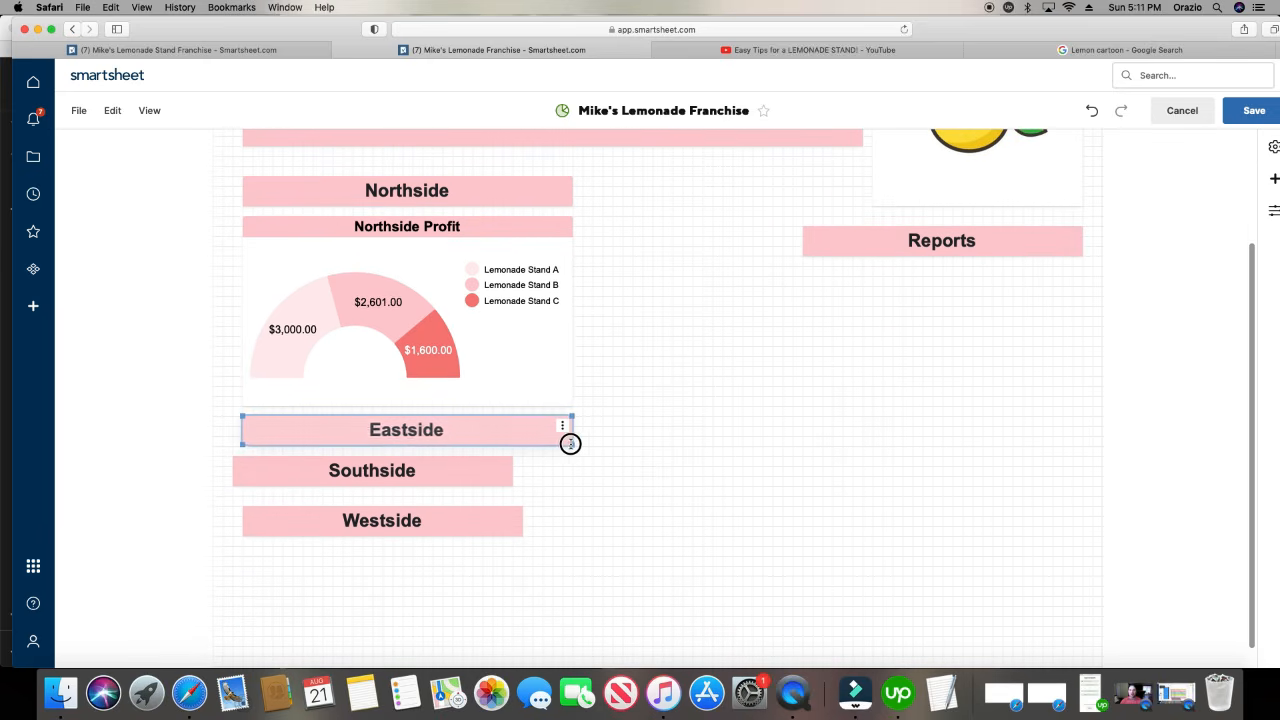
- Copy the Northside Profit chart, move the Southside and Westside titles aside, and paste the copy beneath the Eastside title
left_click(564, 228)
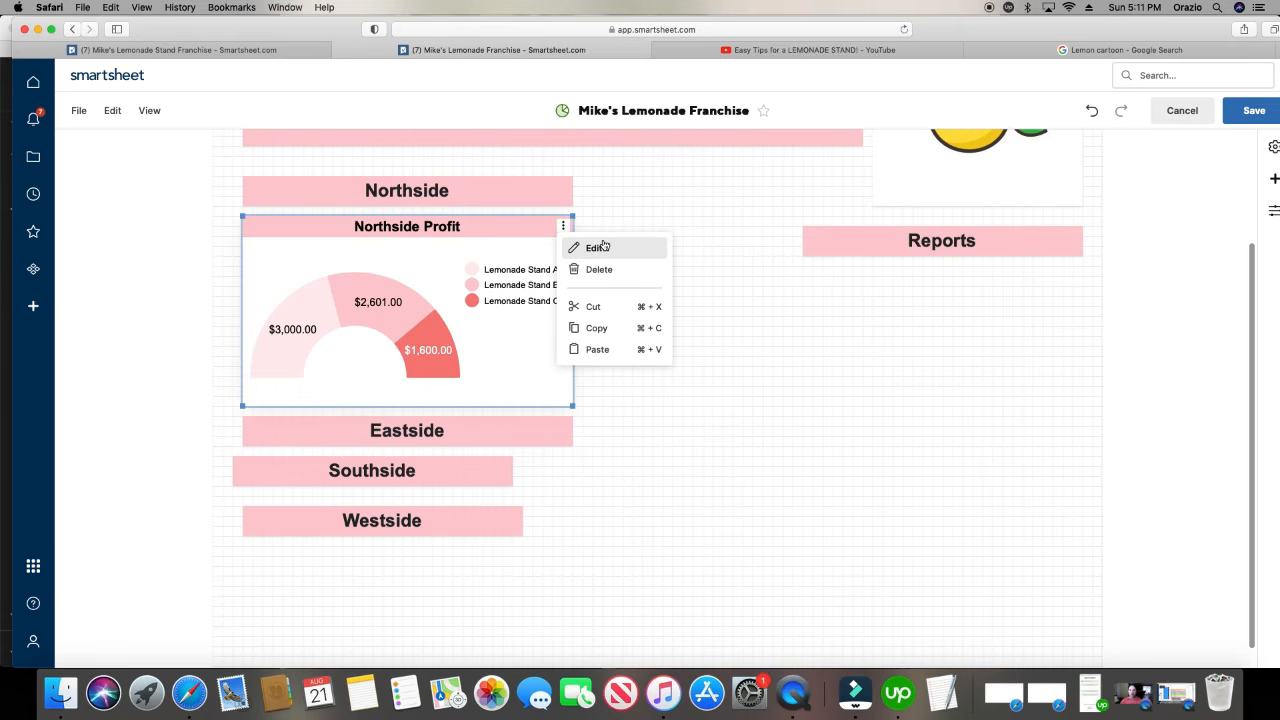
left_click(620, 328)
left_click_drag(486, 480, 774, 500)
left_click_drag(568, 538, 846, 543)
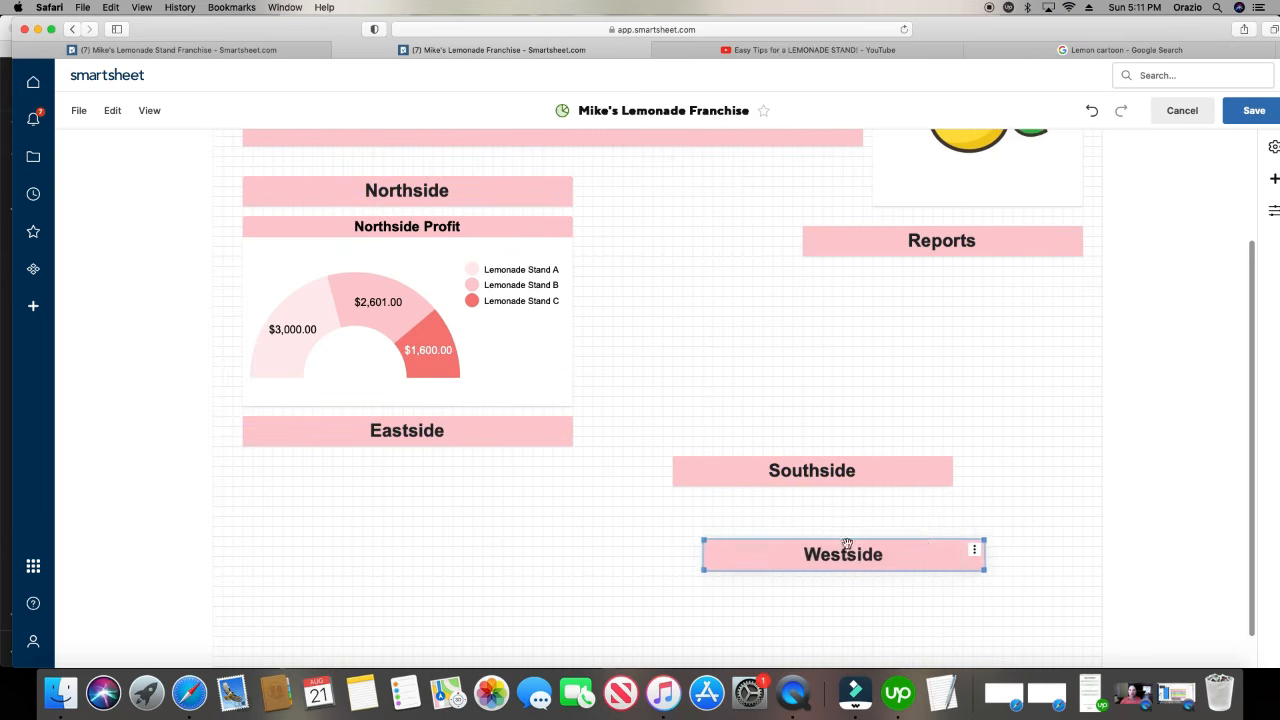
right_click(247, 465)
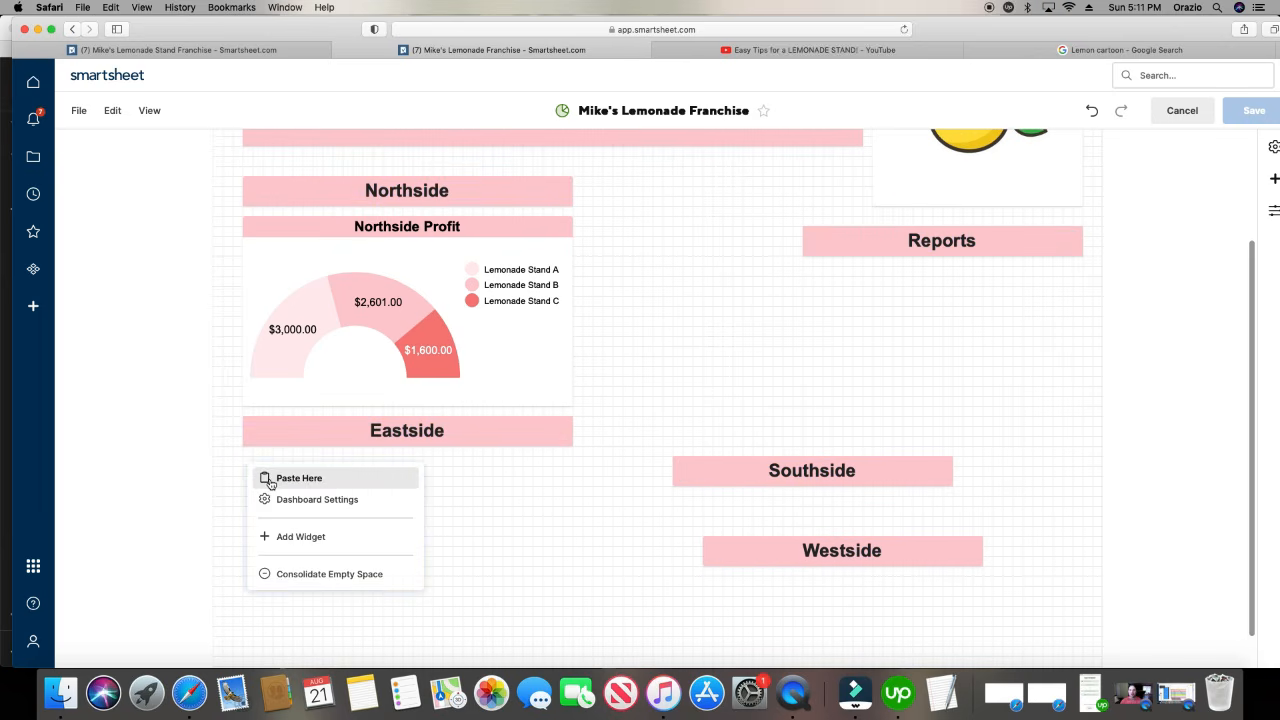
left_click(270, 482)
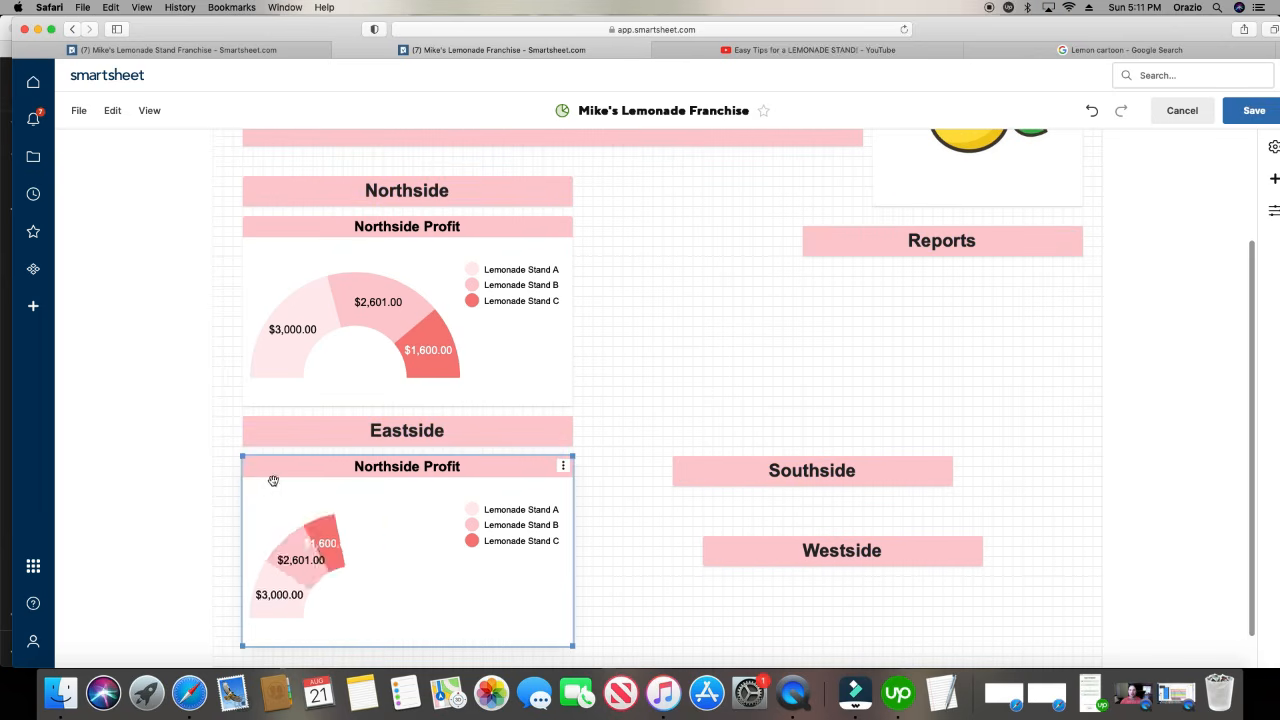
- Change the copied chart's data to the Lemonade Stand D, E and F rows, from Task Name through Profit
left_click(563, 470)
left_click(574, 488)
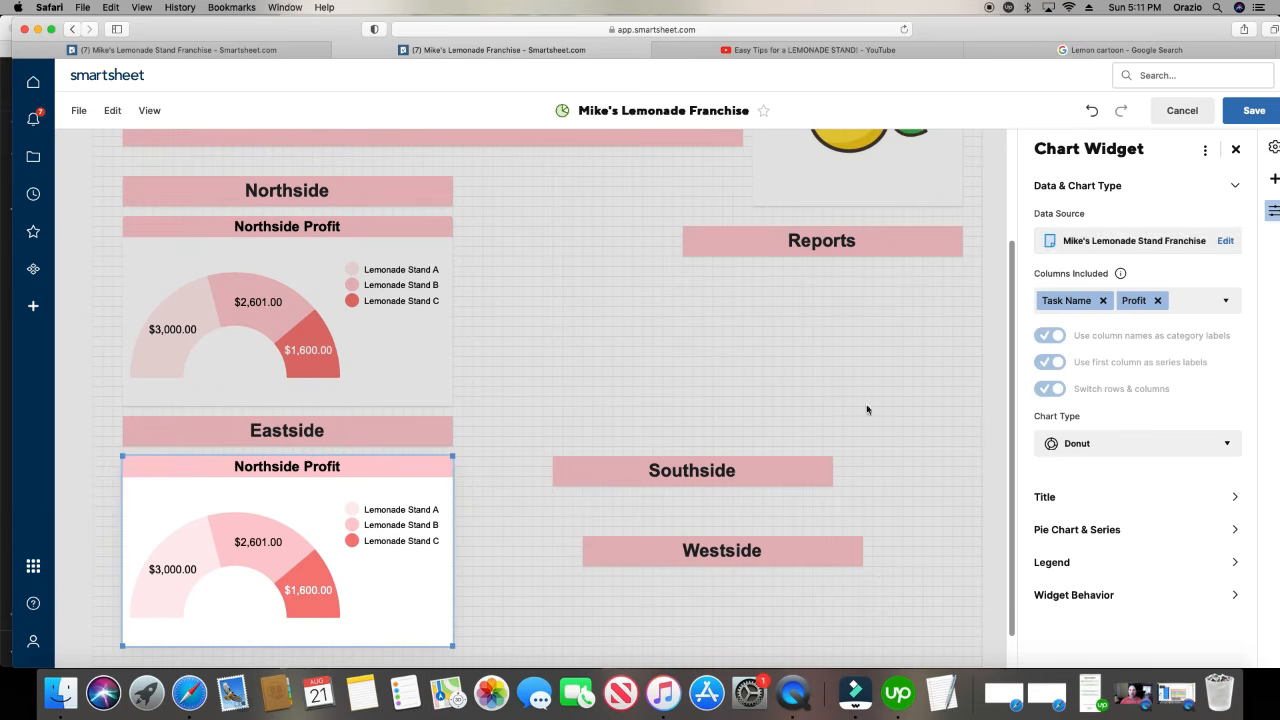
left_click(1225, 242)
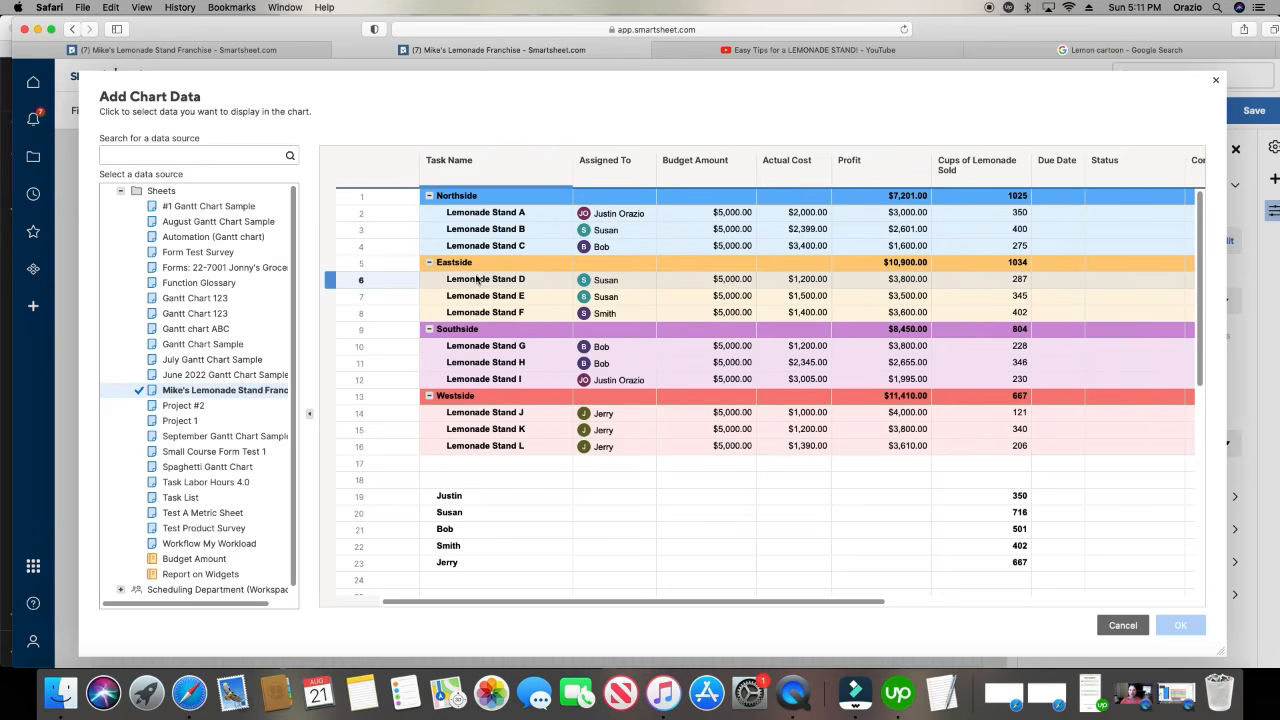
left_click_drag(478, 281, 883, 313)
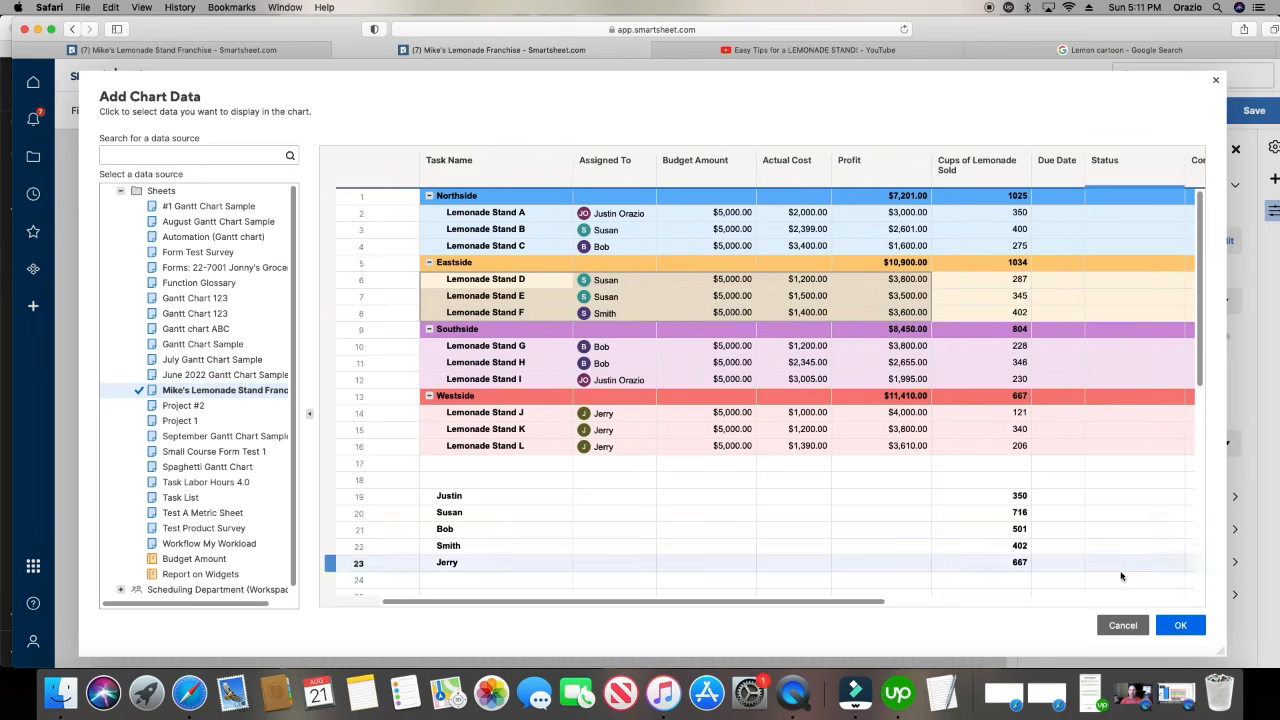
left_click(1180, 625)
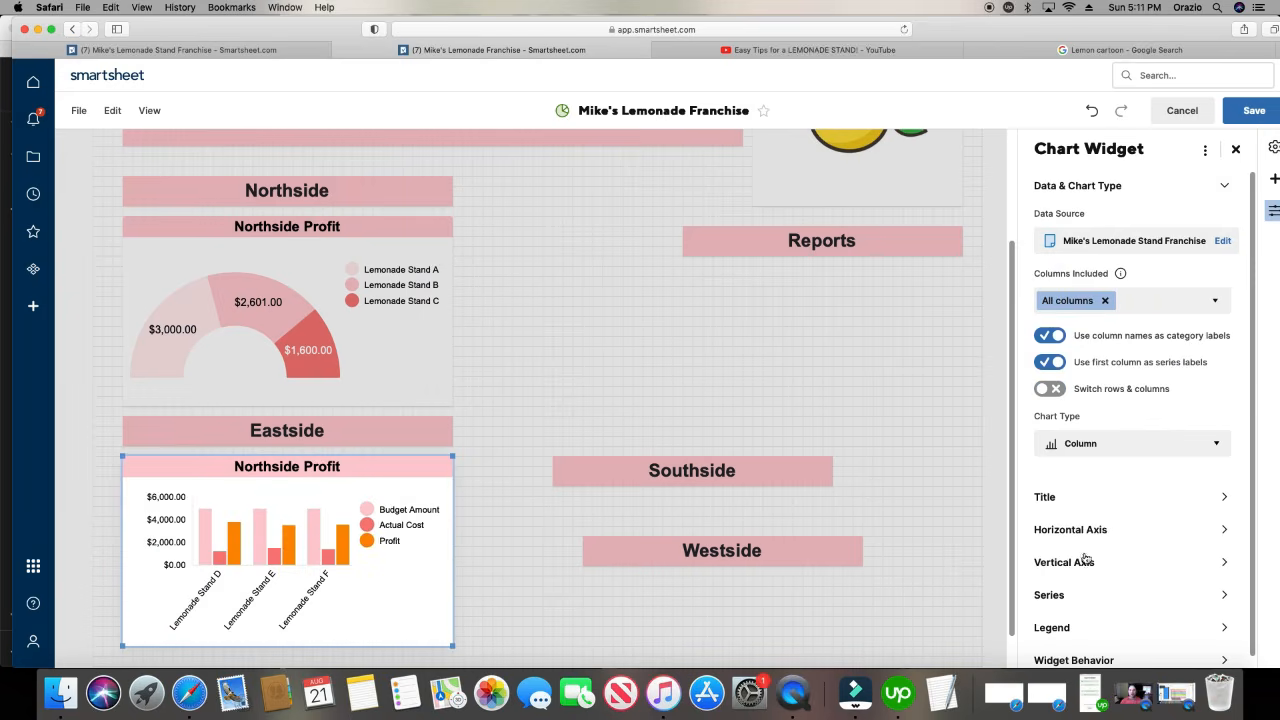
- Limit the Eastside chart's columns to Task Name and Profit, and set its chart type to Donut
left_click(1128, 446)
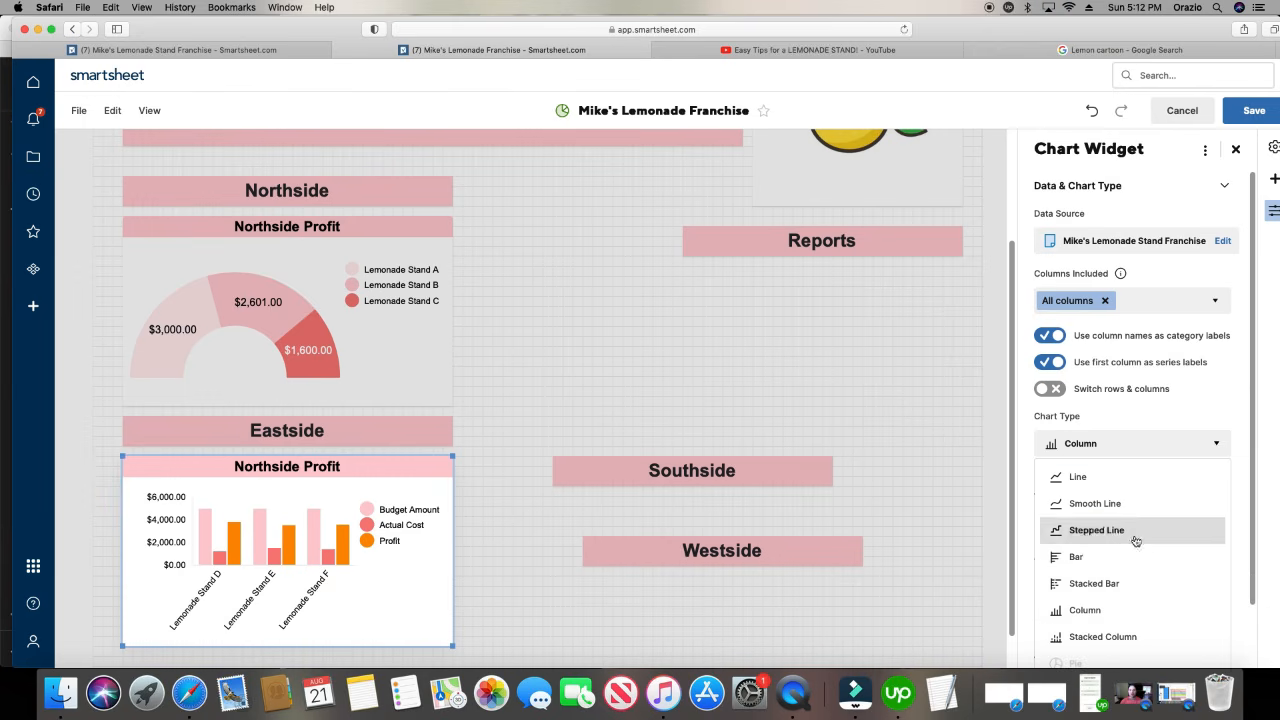
left_click(1146, 300)
left_click(1055, 362)
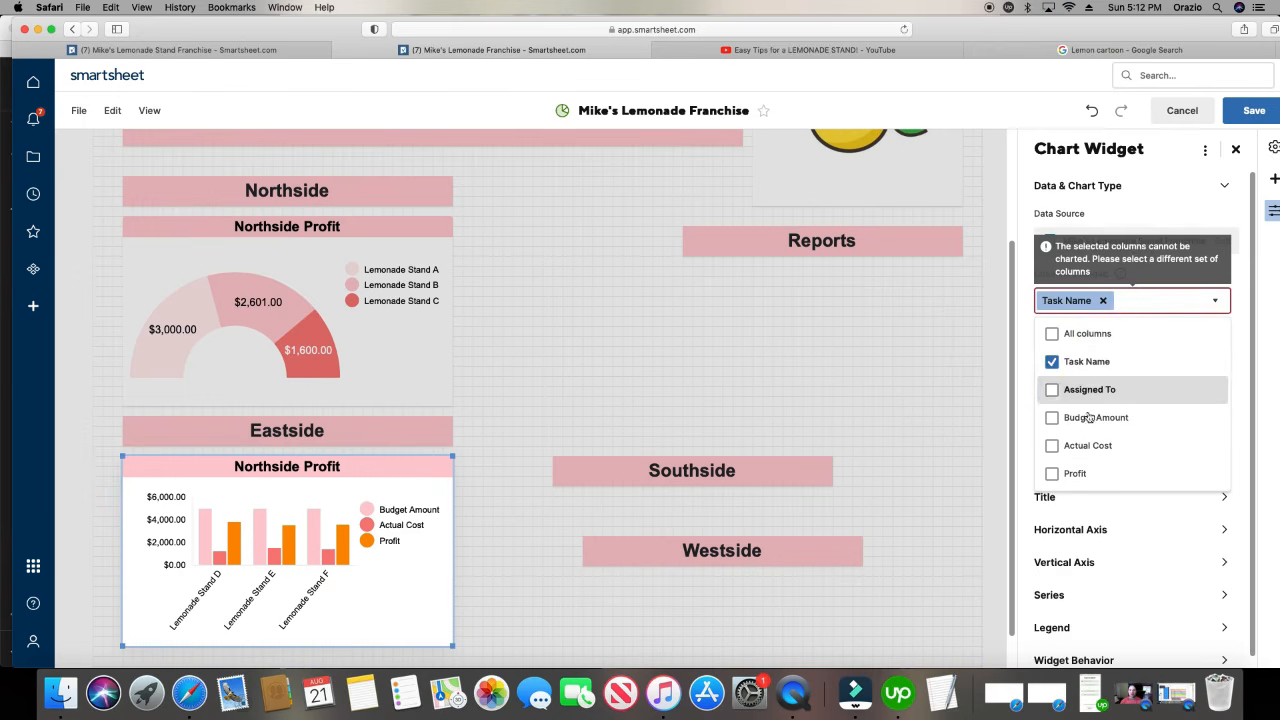
left_click(1055, 473)
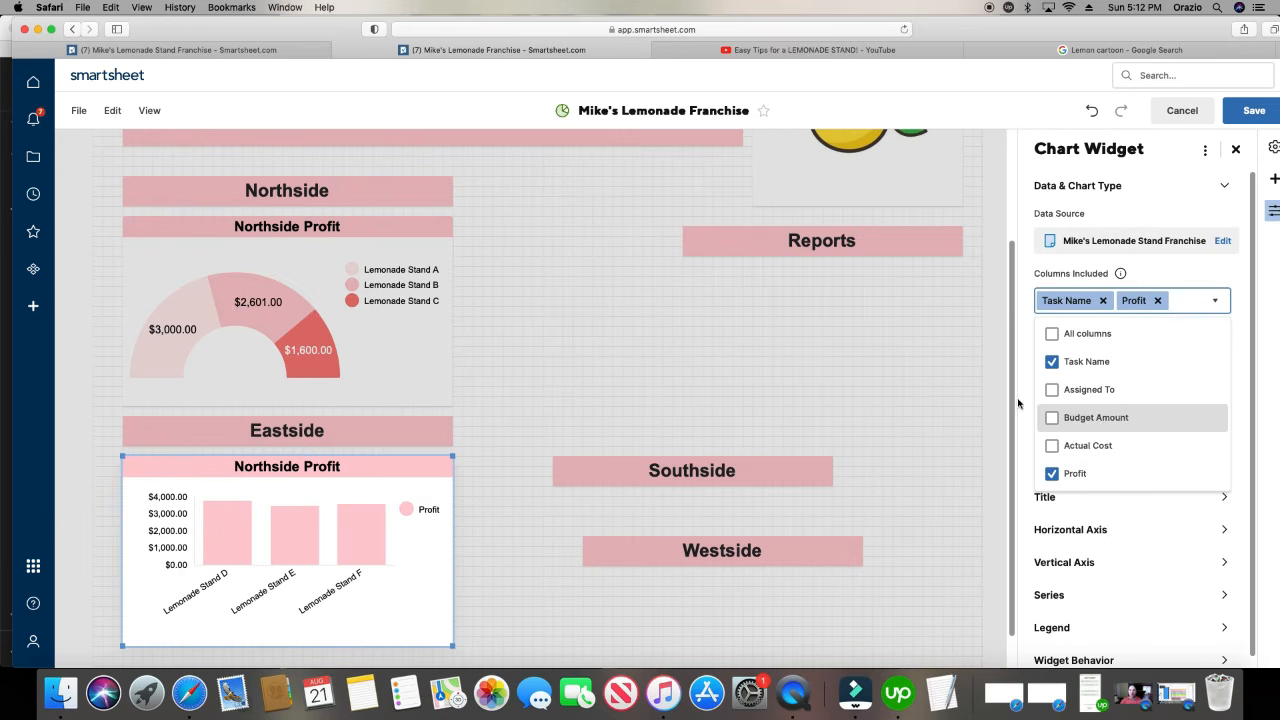
left_click(1018, 403)
left_click(1080, 443)
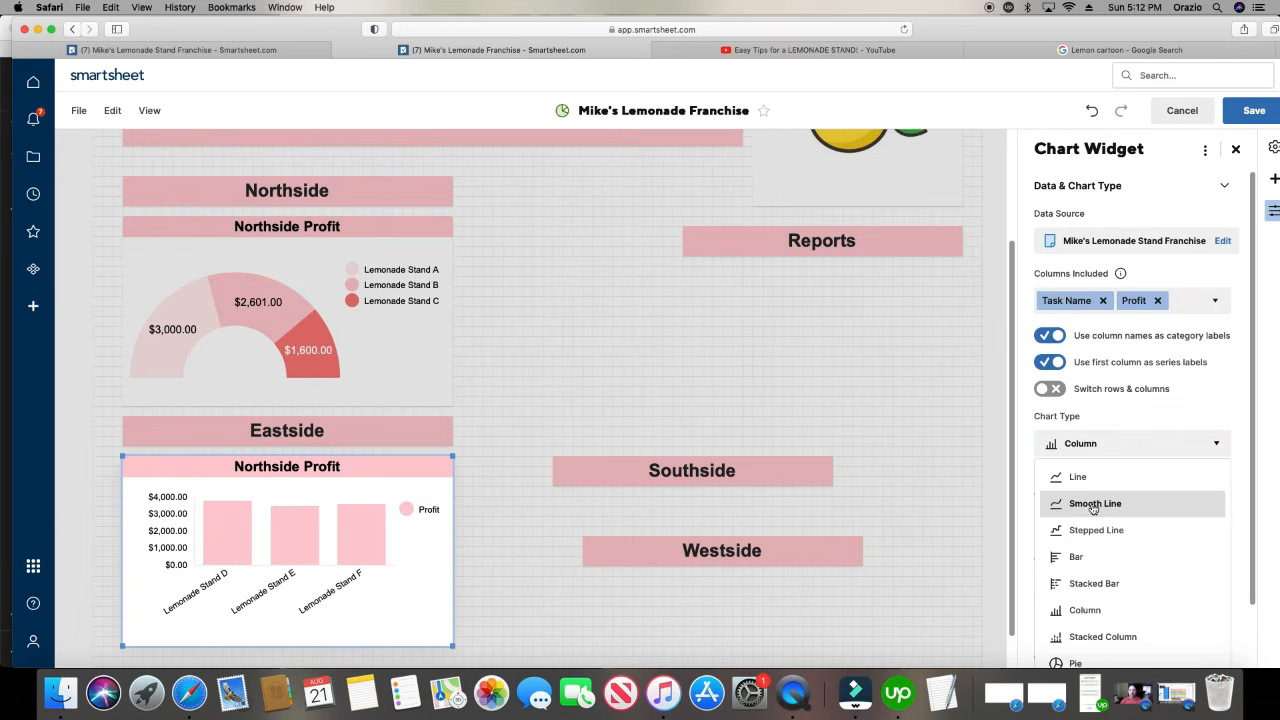
scroll(1094, 515, "down", 2)
left_click(1108, 620)
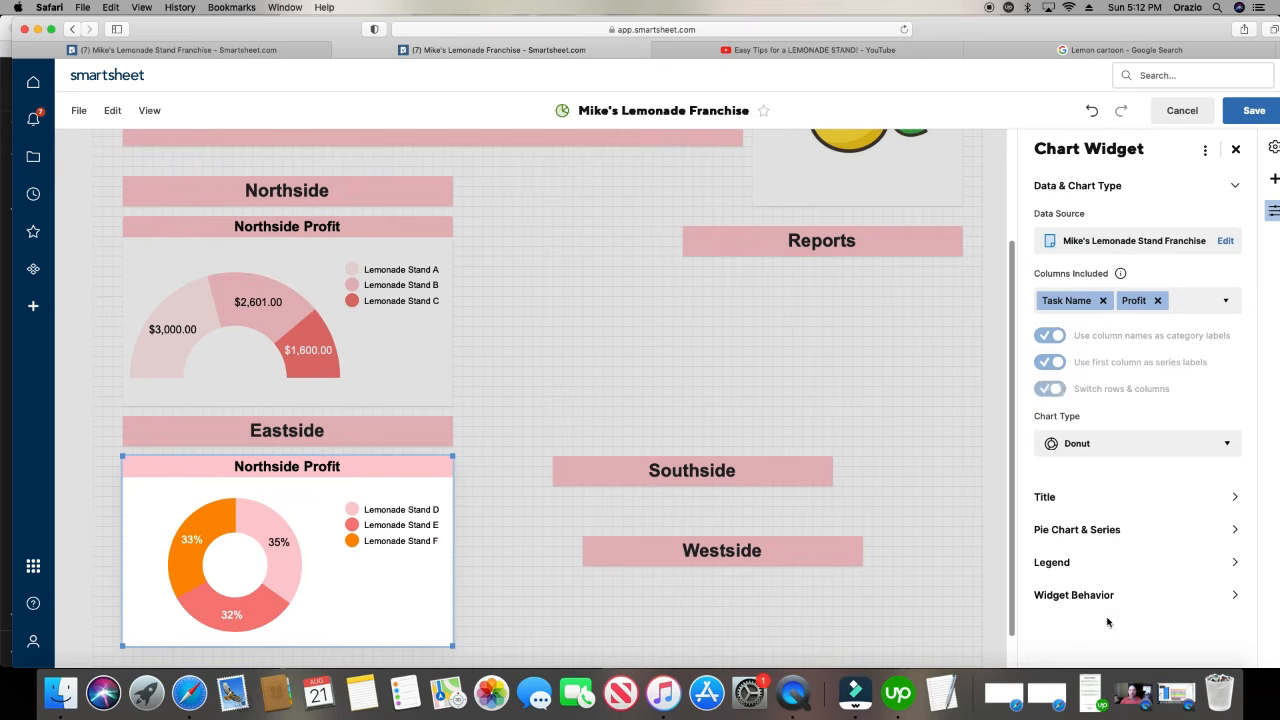
- Display the Eastside donut as a semicircle and color Lemonade Stand D pale pink, E light pink and F coral red
left_click(1079, 530)
left_click(1046, 281)
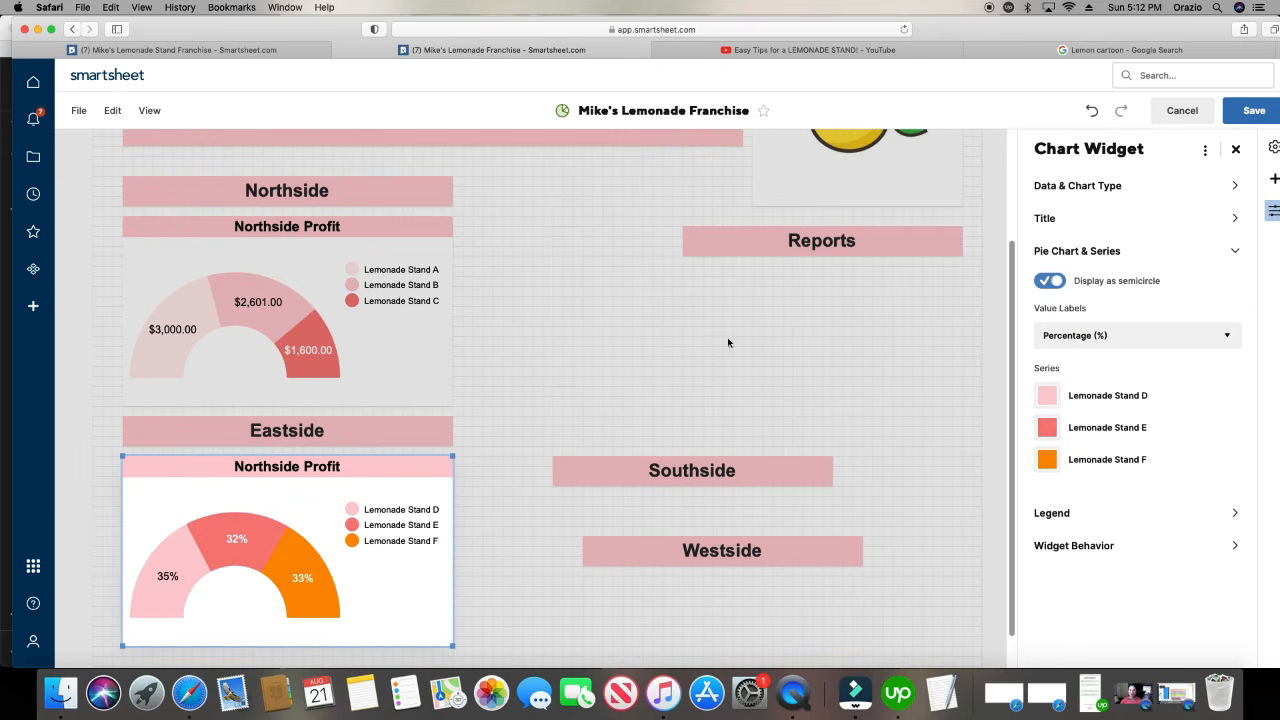
left_click(1047, 396)
left_click(1053, 505)
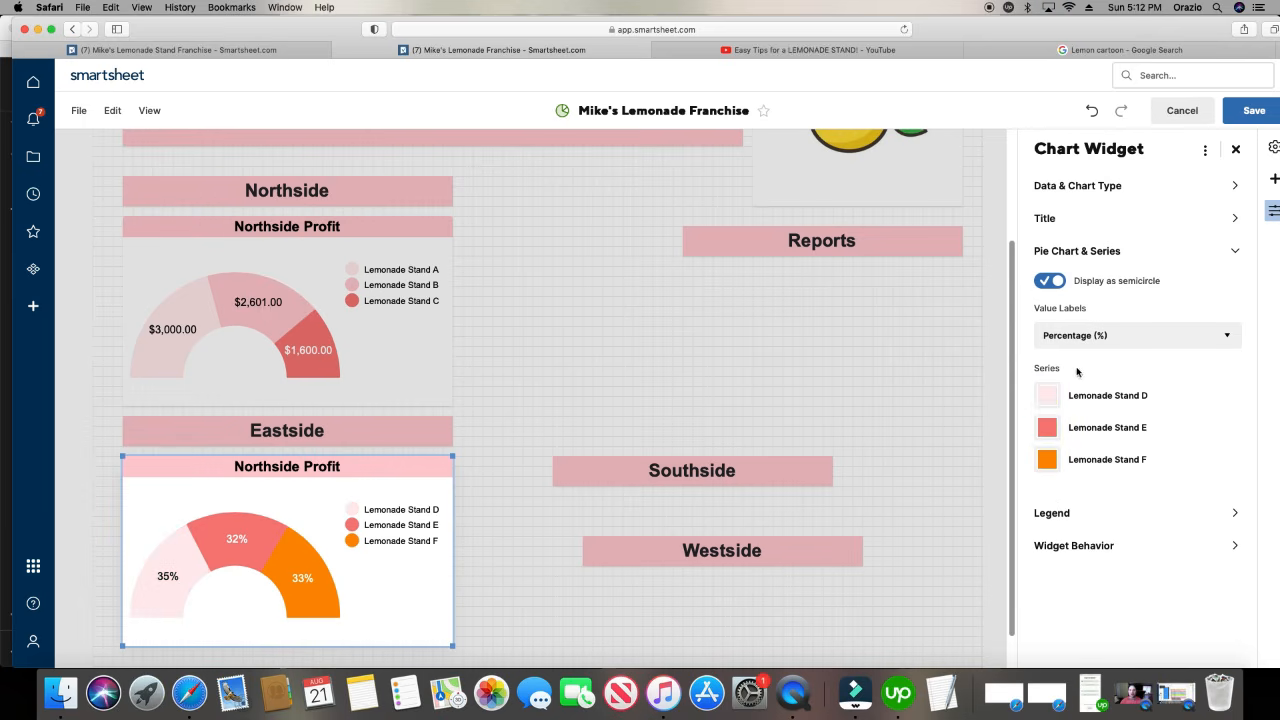
left_click(1047, 427)
left_click(1054, 519)
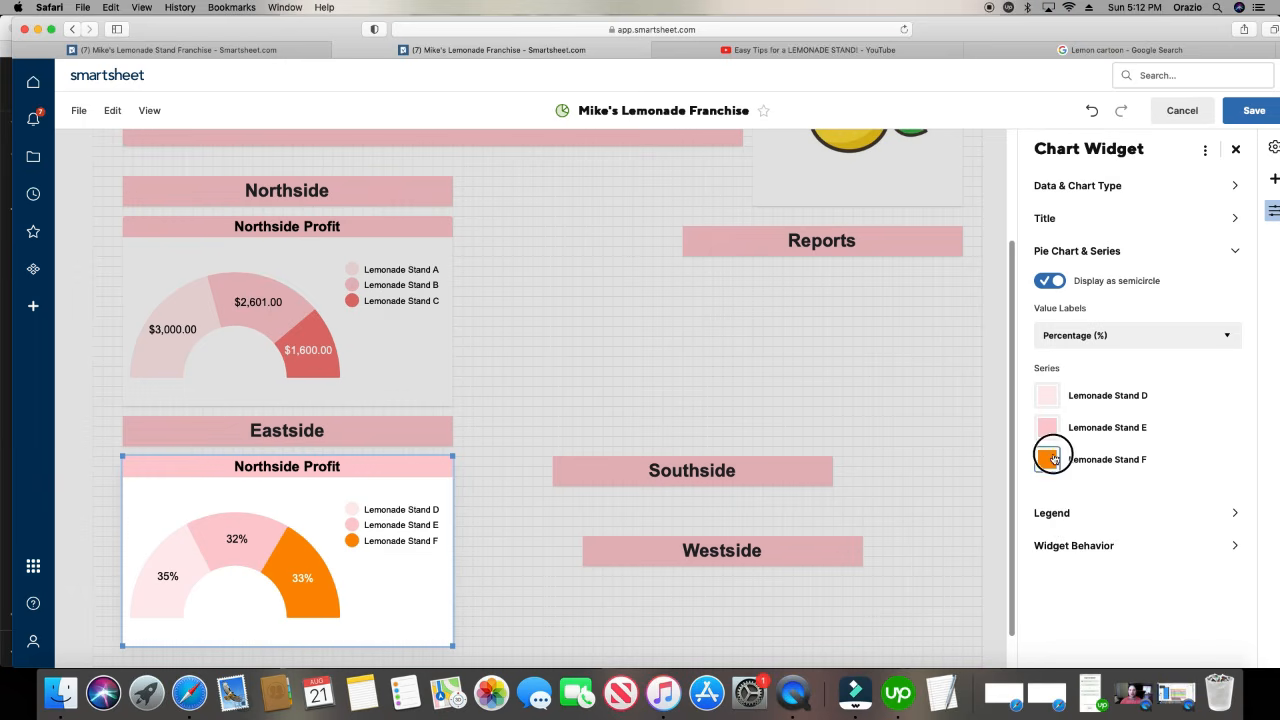
left_click(1047, 459)
left_click(1054, 536)
left_click(660, 366)
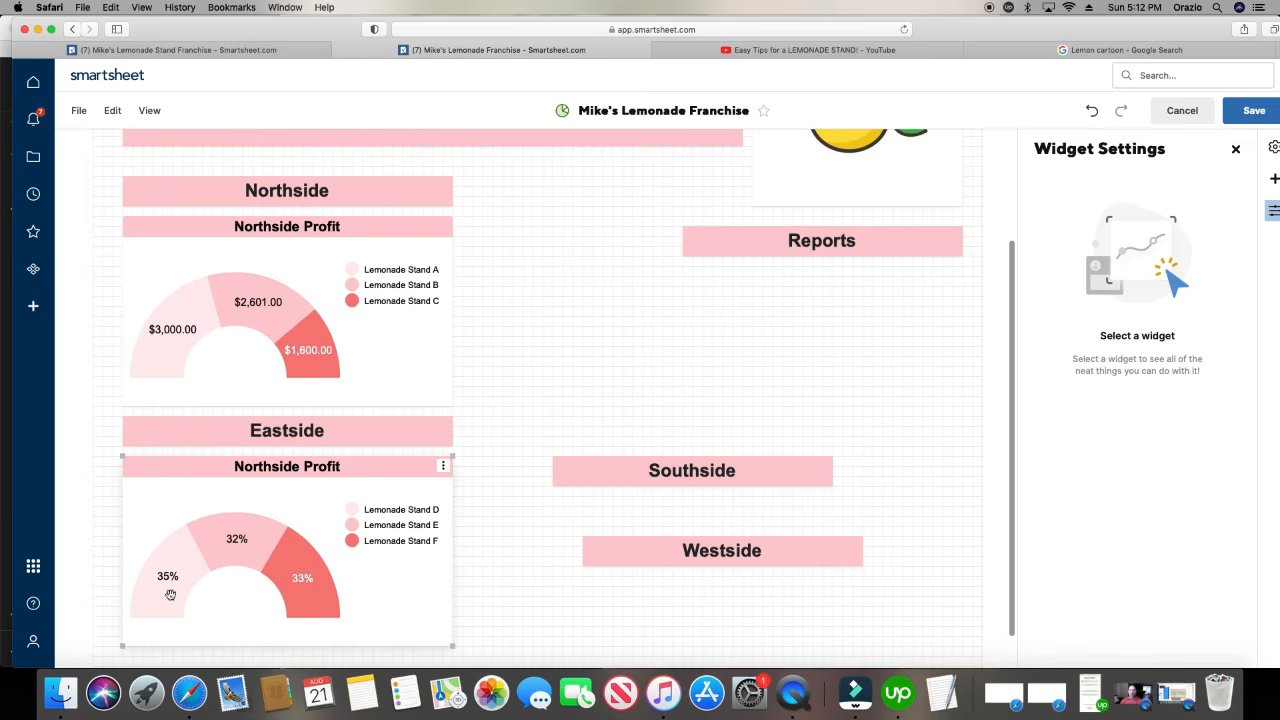
- Set the Eastside chart's value labels to Amount
left_click(444, 470)
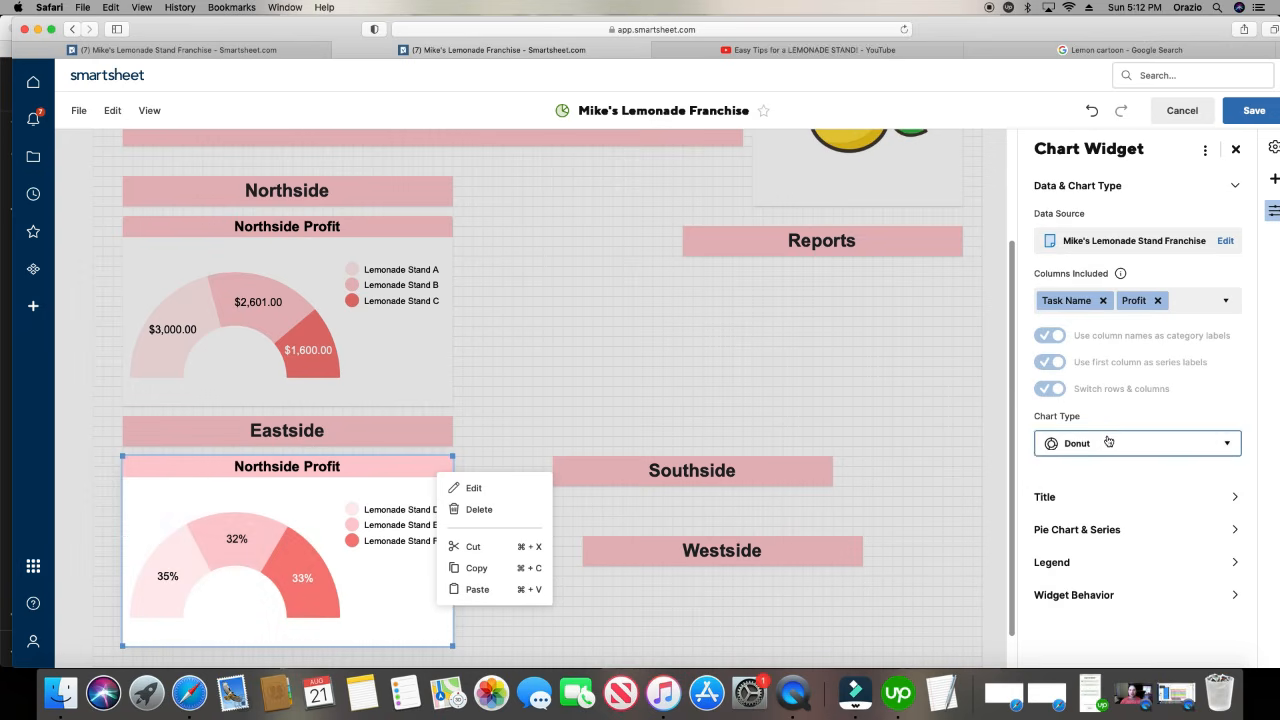
left_click(1067, 537)
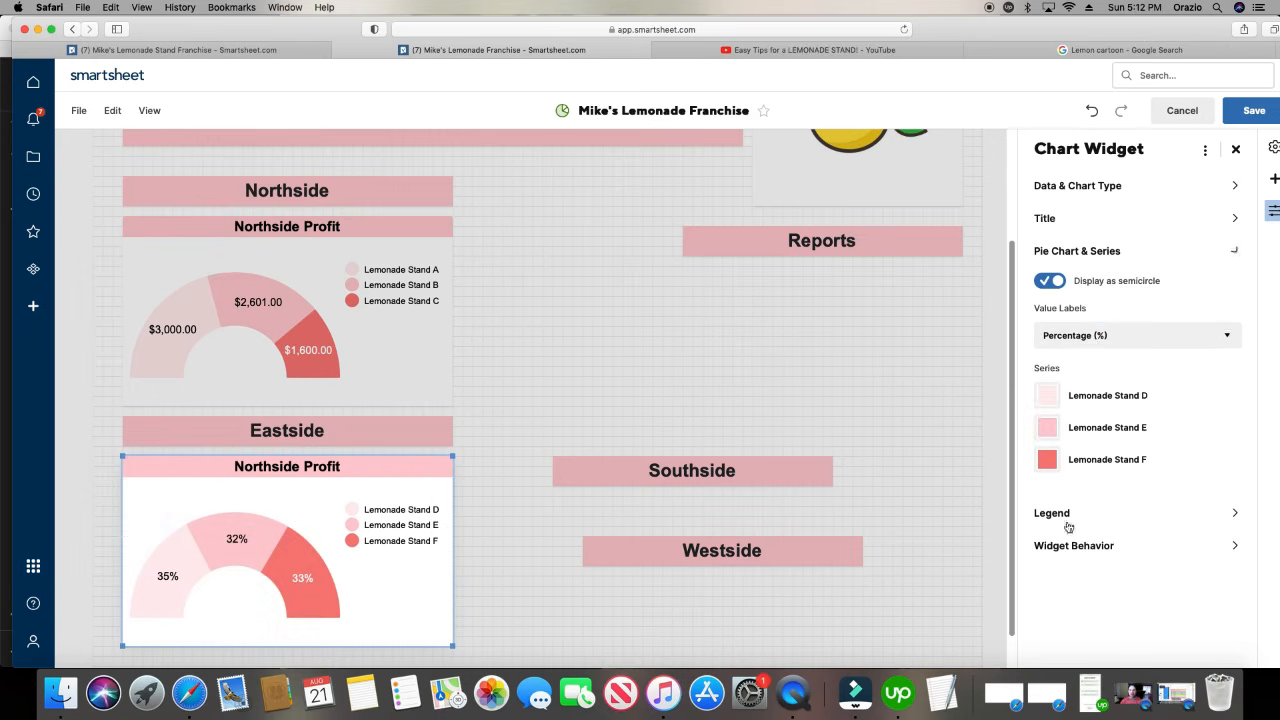
left_click(1095, 338)
left_click(1084, 420)
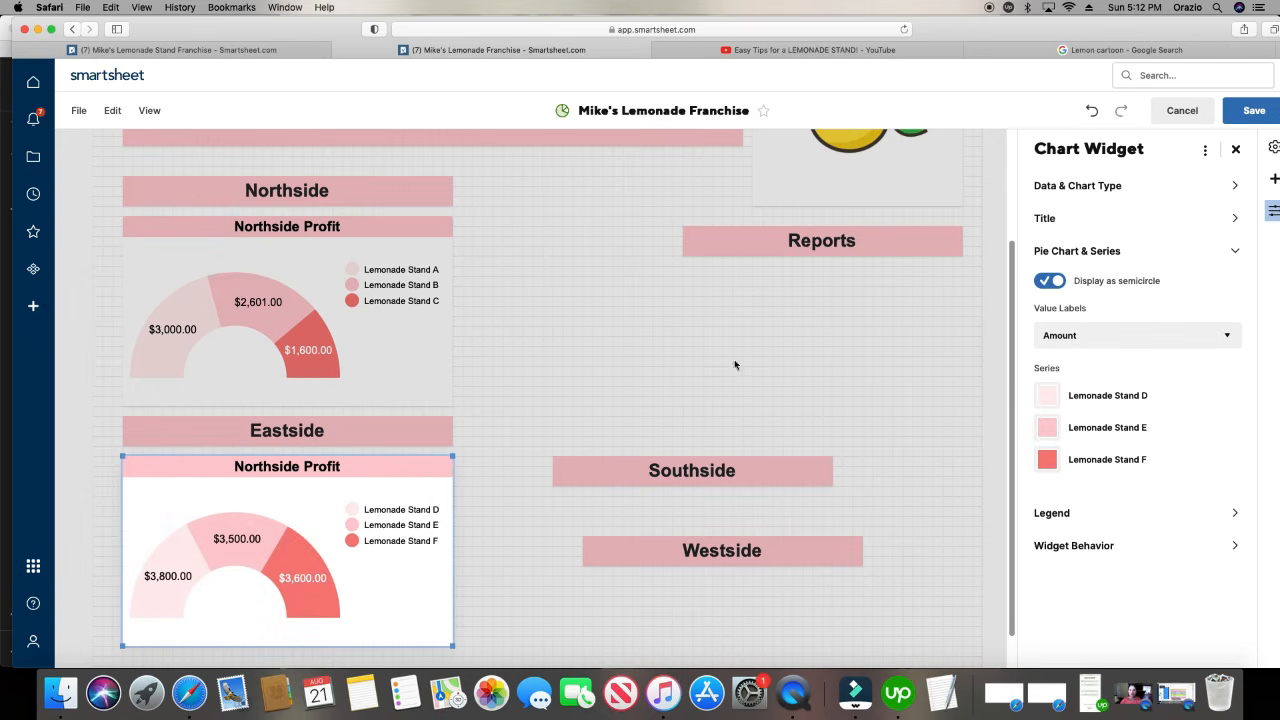
left_click(645, 378)
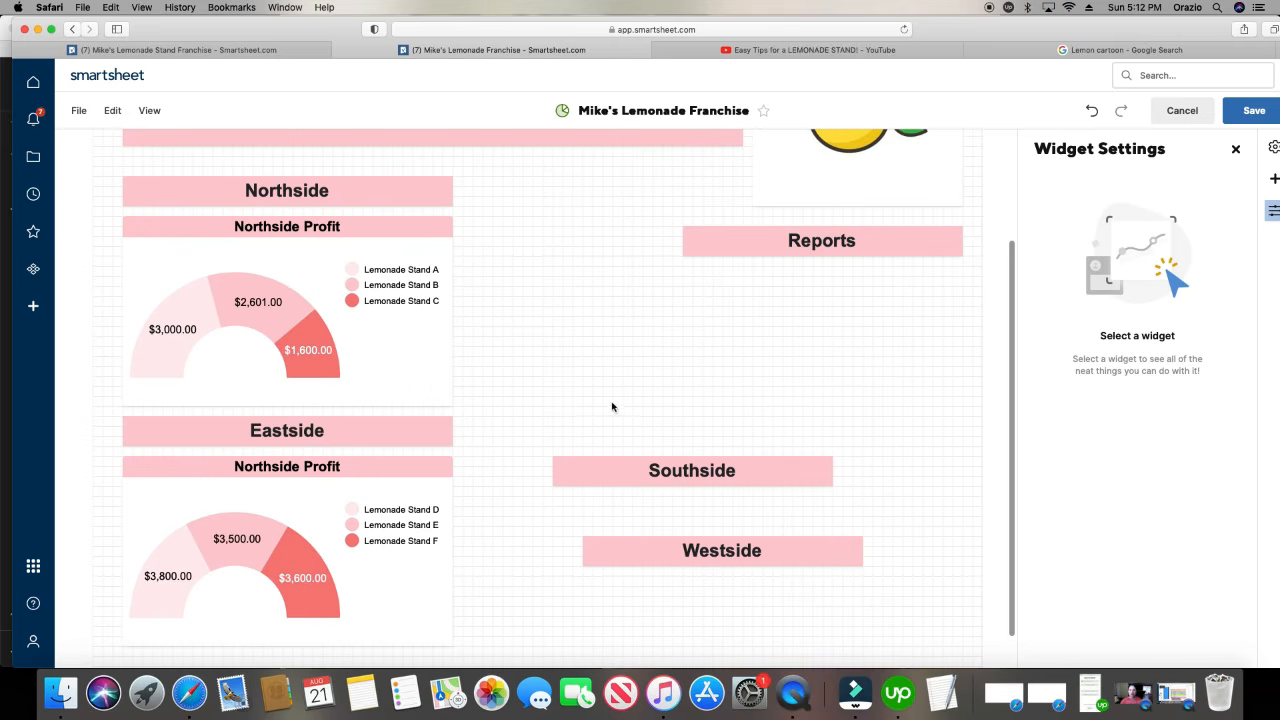
- Move the Southside title beneath the Eastside chart with Westside below it, and widen both to the chart's right edge
scroll(606, 408, "down", 1)
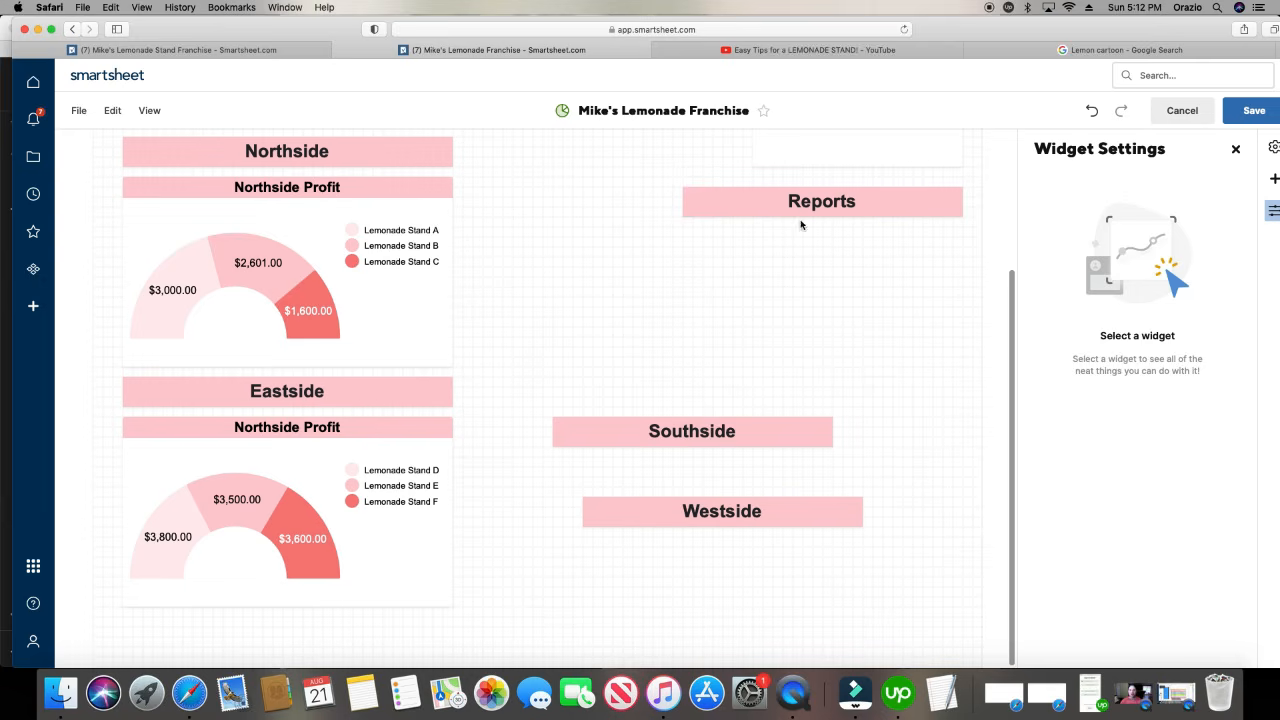
left_click_drag(733, 435, 286, 373)
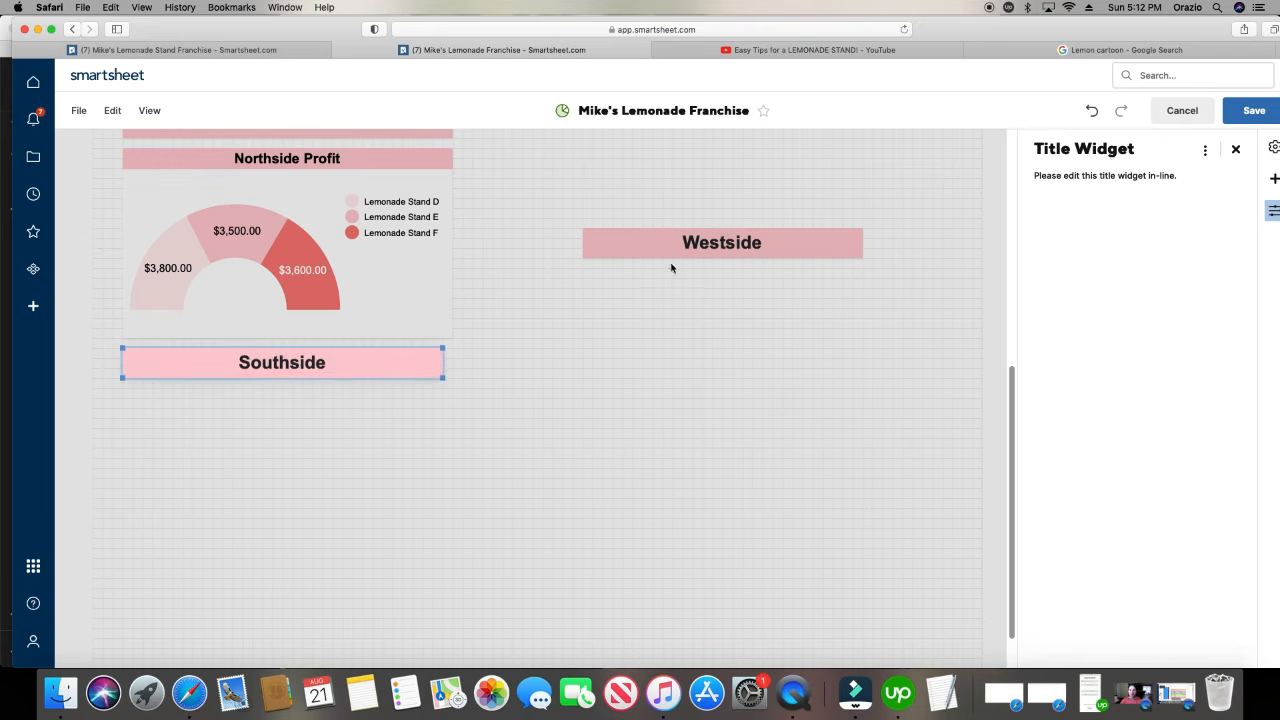
left_click_drag(676, 252, 228, 432)
left_click_drag(414, 448, 452, 448)
left_click(440, 376)
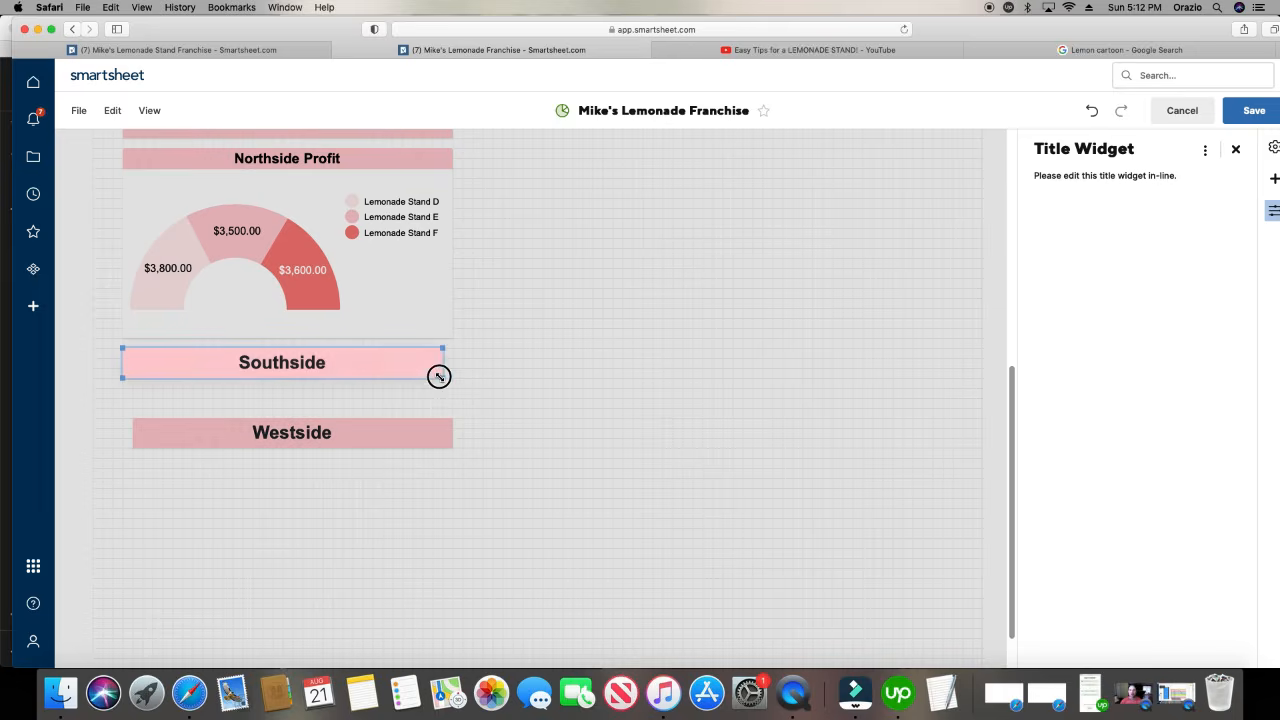
left_click_drag(439, 376, 451, 377)
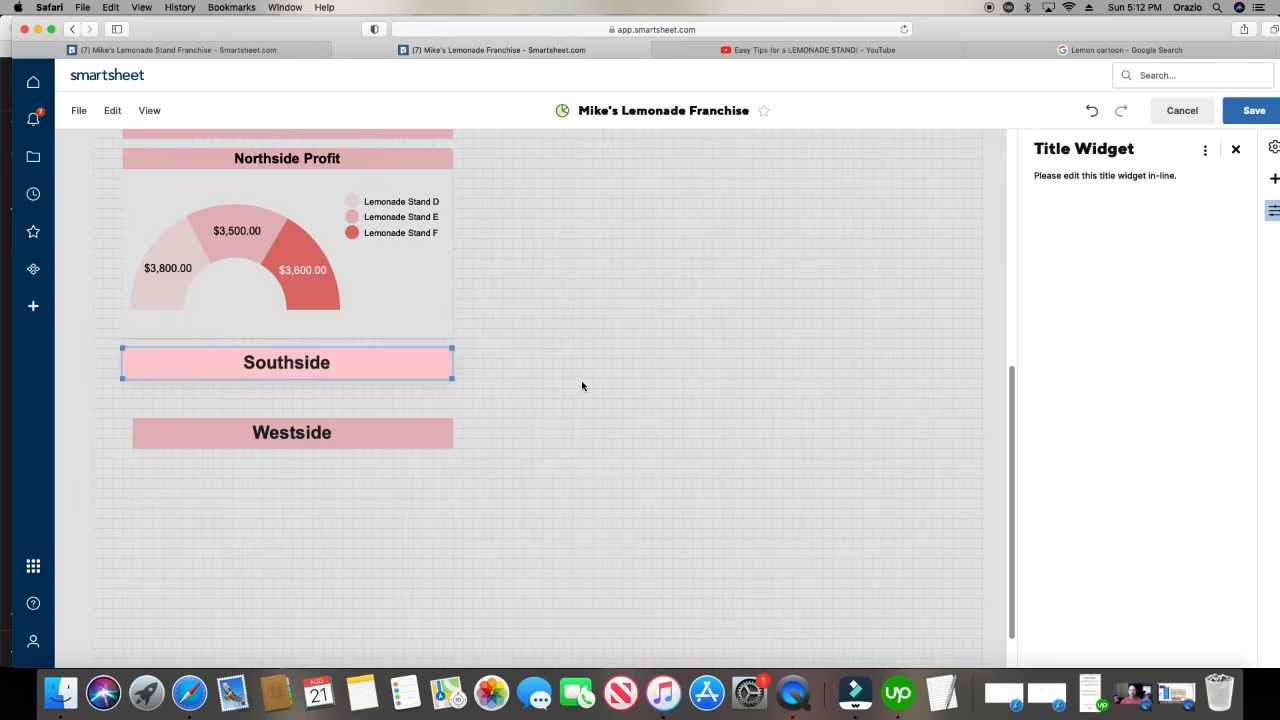
- Extend the Westside title's left edge to line up with the Southside title
scroll(581, 381, "down", 2)
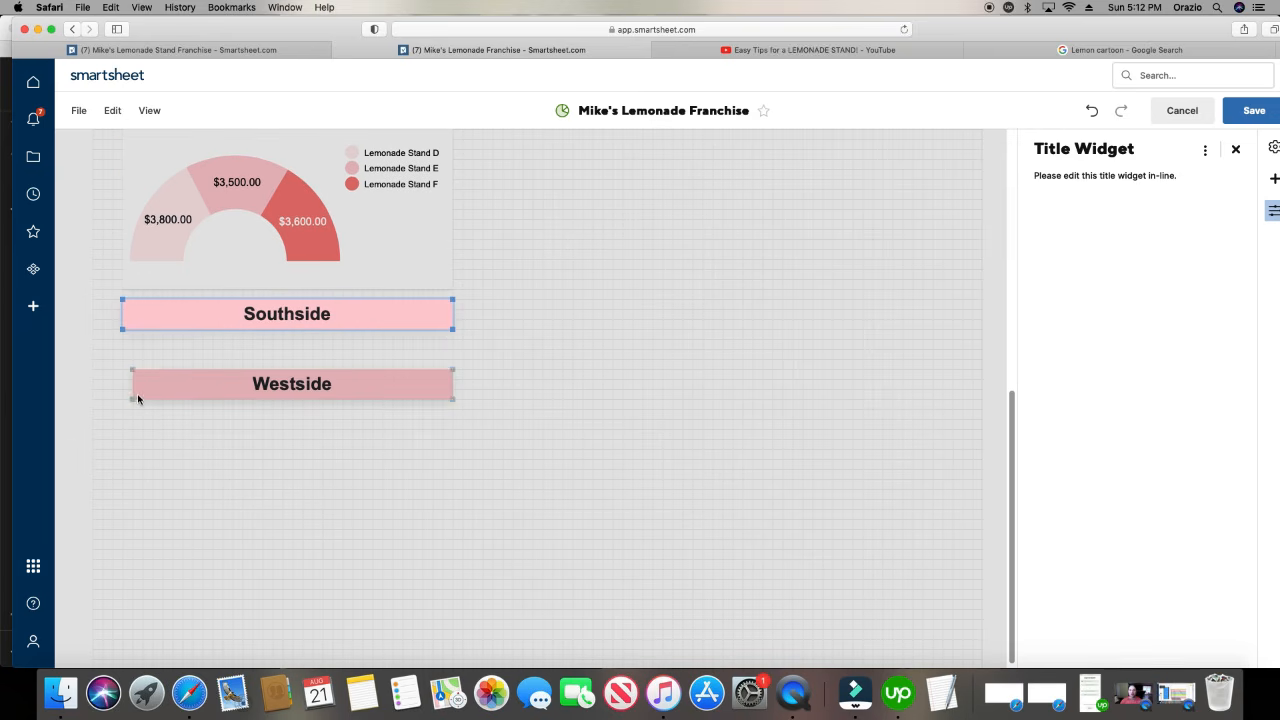
left_click(134, 398)
left_click_drag(133, 399, 121, 399)
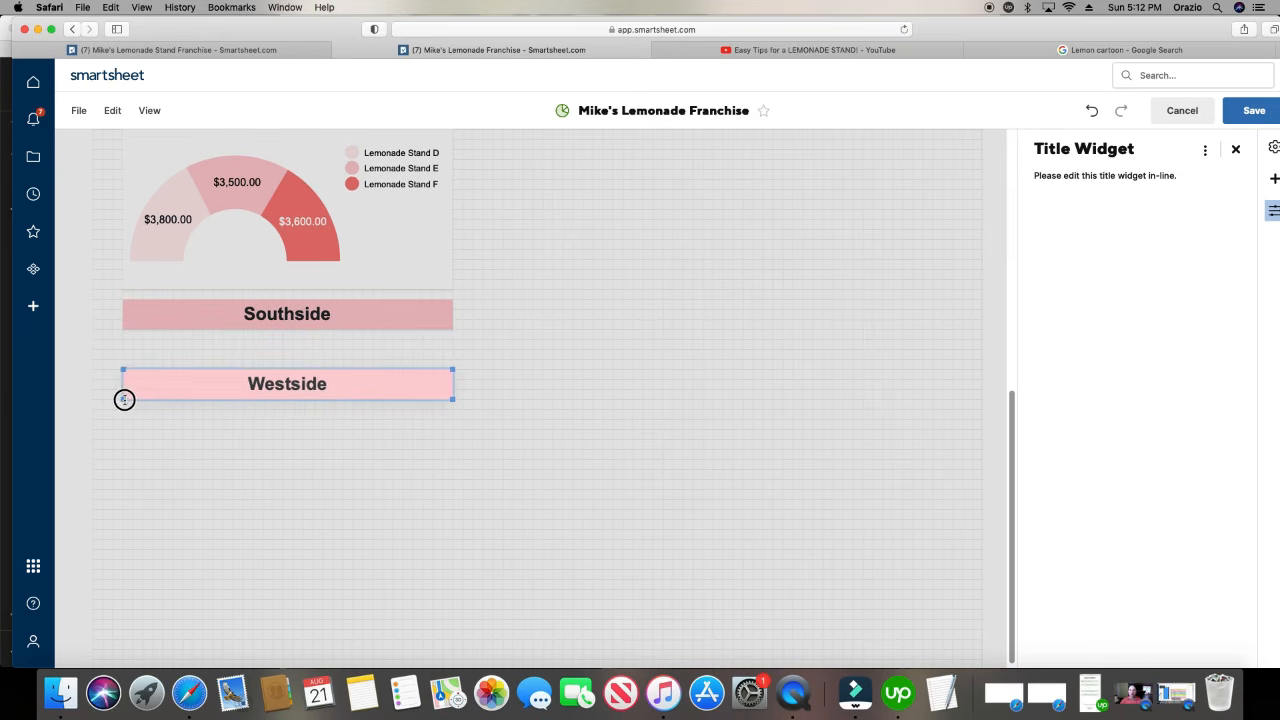
left_click(537, 487)
scroll(539, 489, "up", 10)
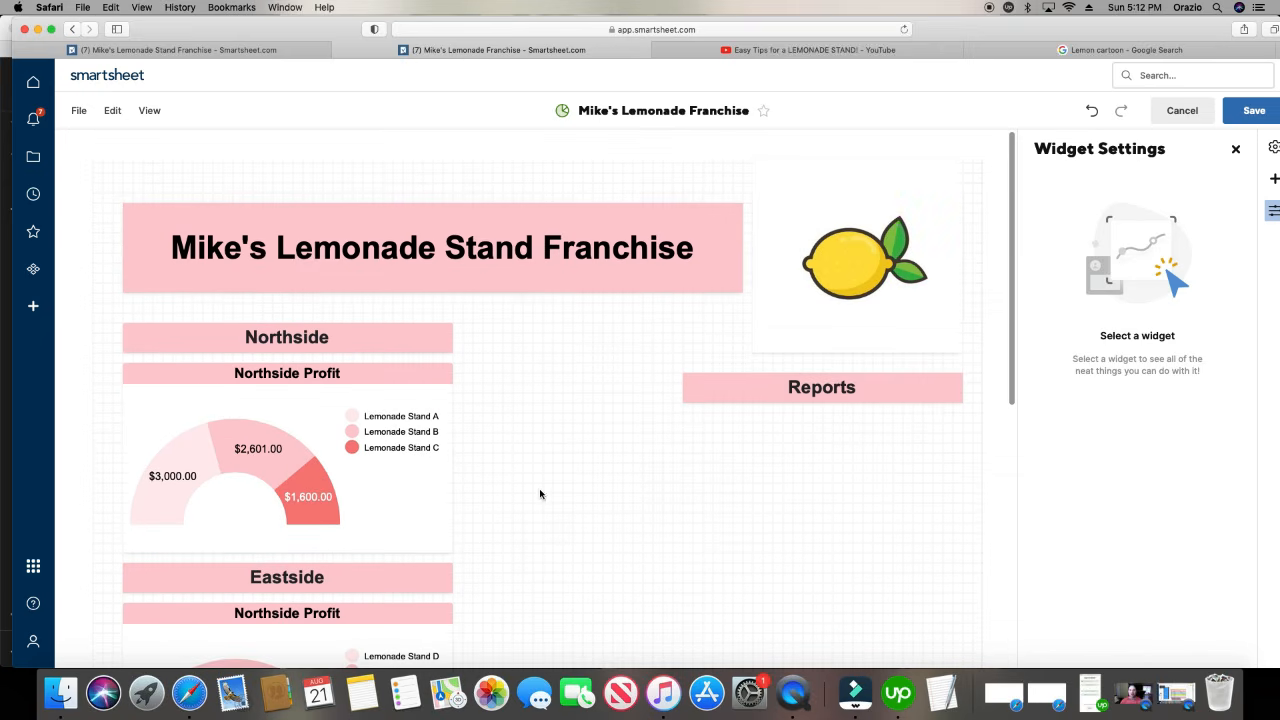
- Reopen the dashboard for editing and move the Reports title down, just lower than the Westside title
scroll(692, 420, "down", 4)
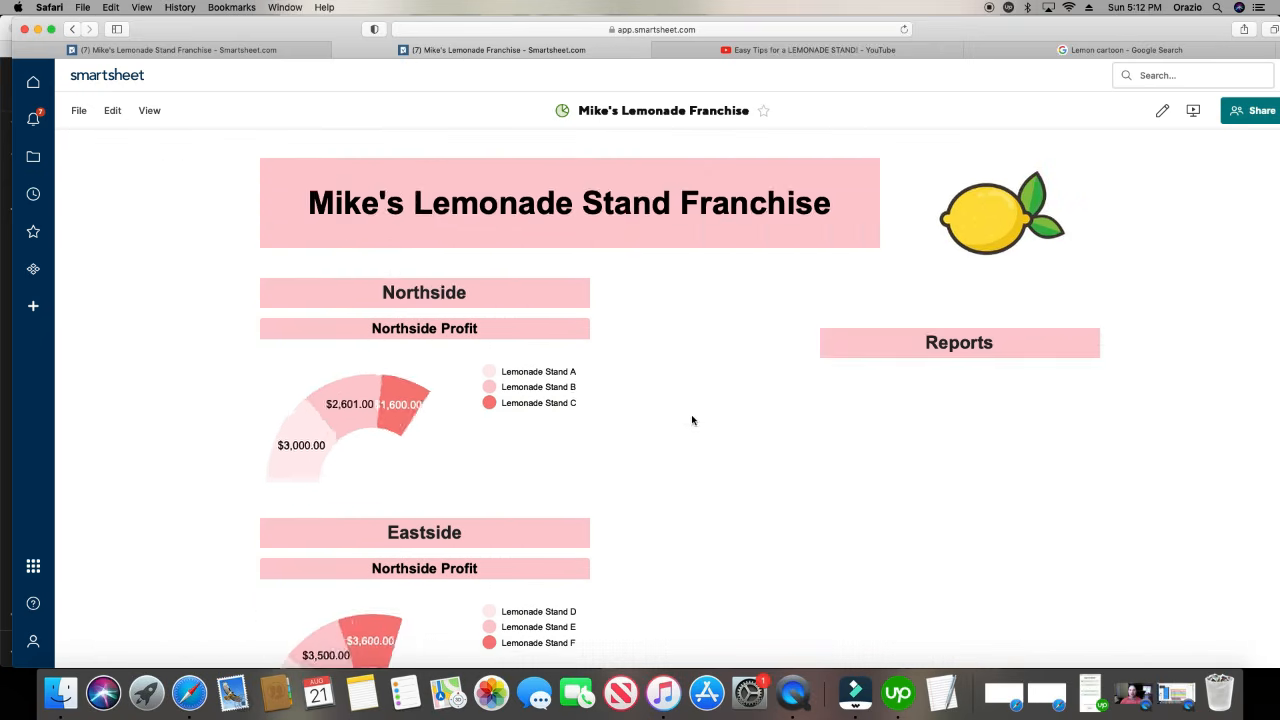
scroll(882, 389, "up", 2)
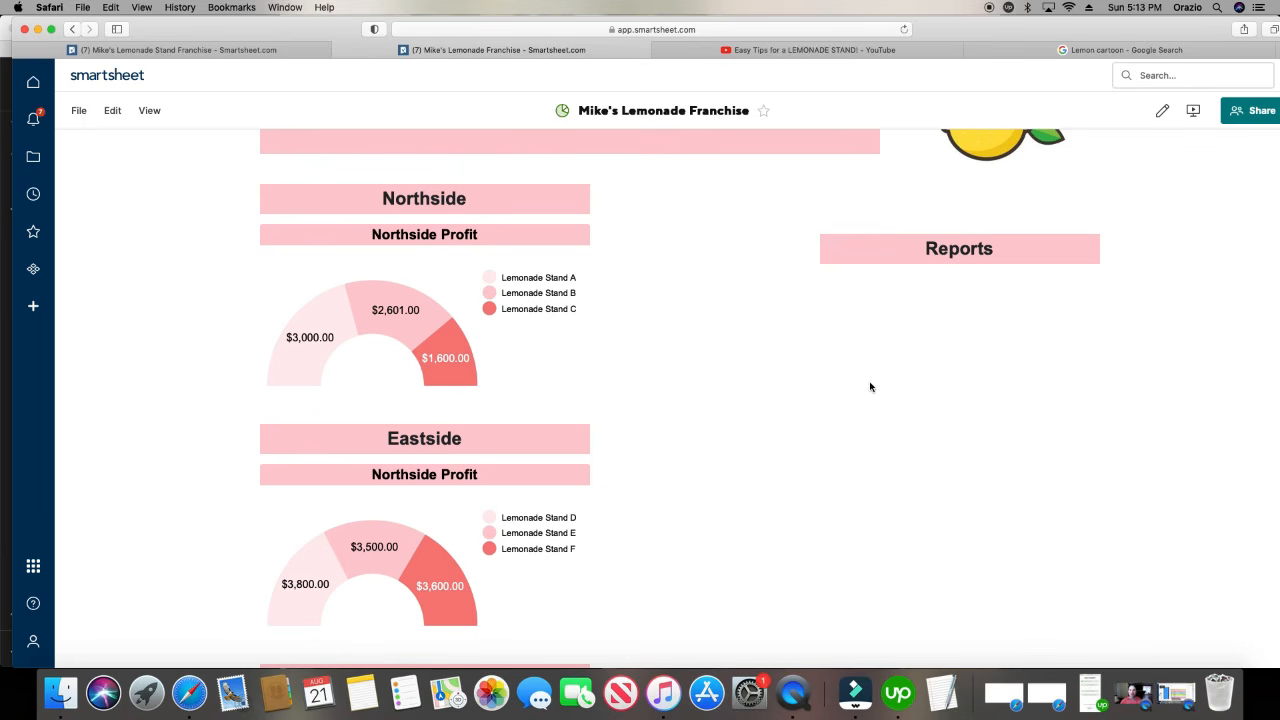
scroll(871, 387, "up", 1)
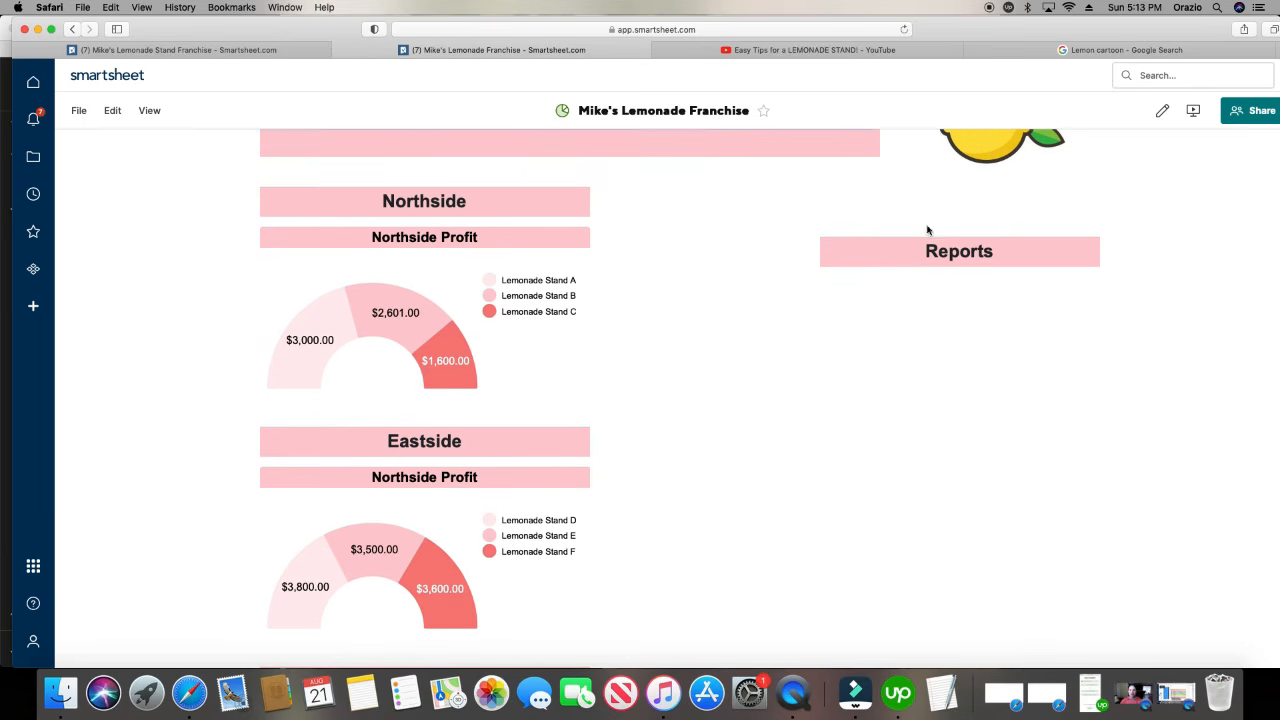
left_click(112, 110)
left_click(135, 136)
left_click(903, 266)
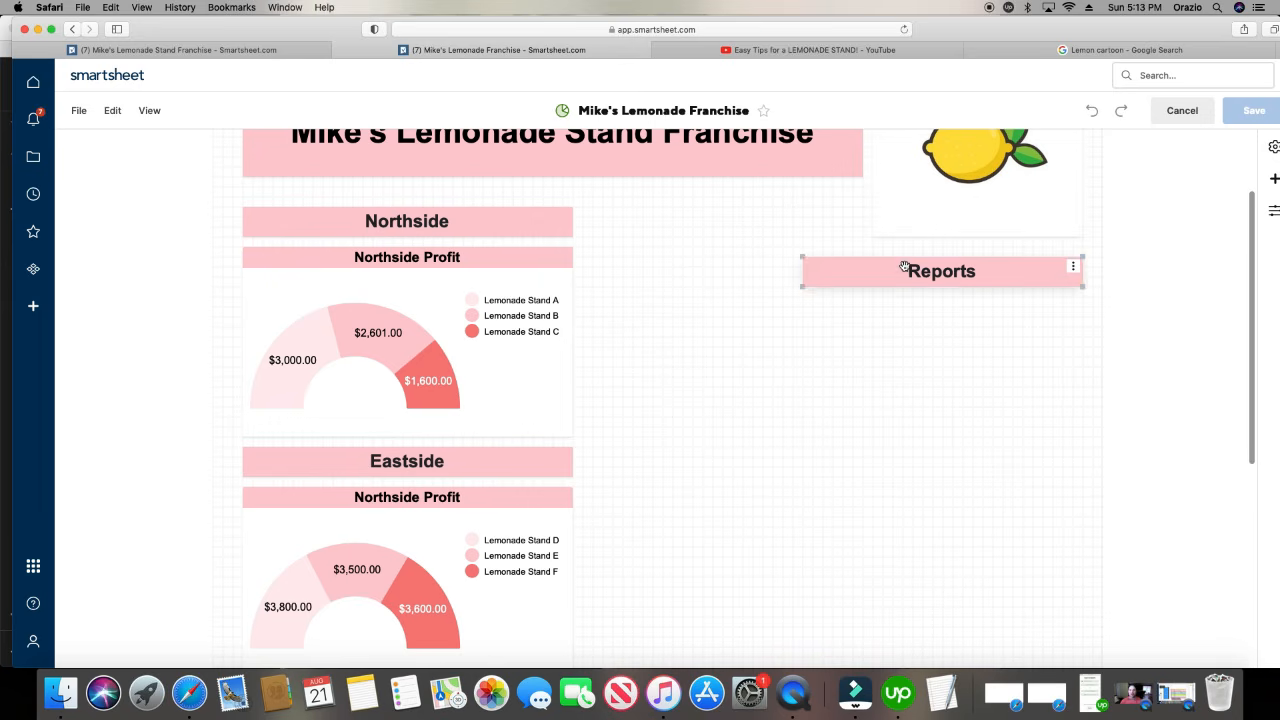
left_click_drag(926, 519, 880, 437)
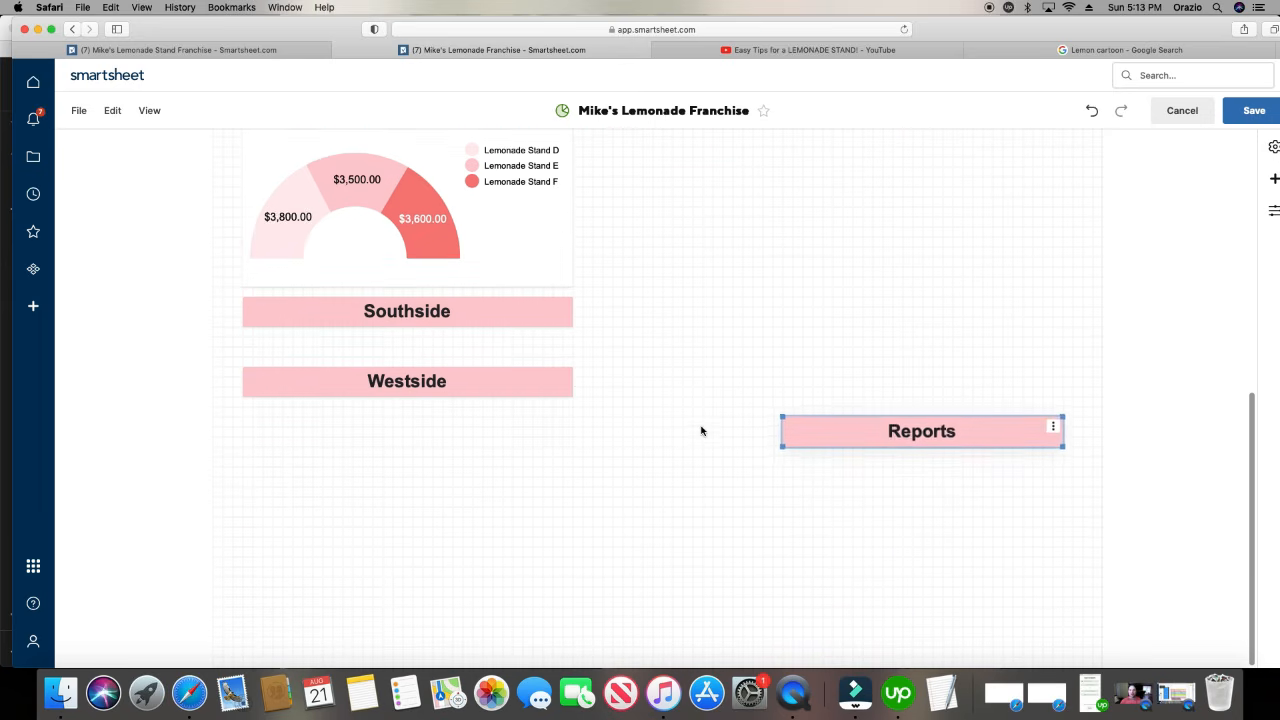
scroll(703, 431, "up", 10)
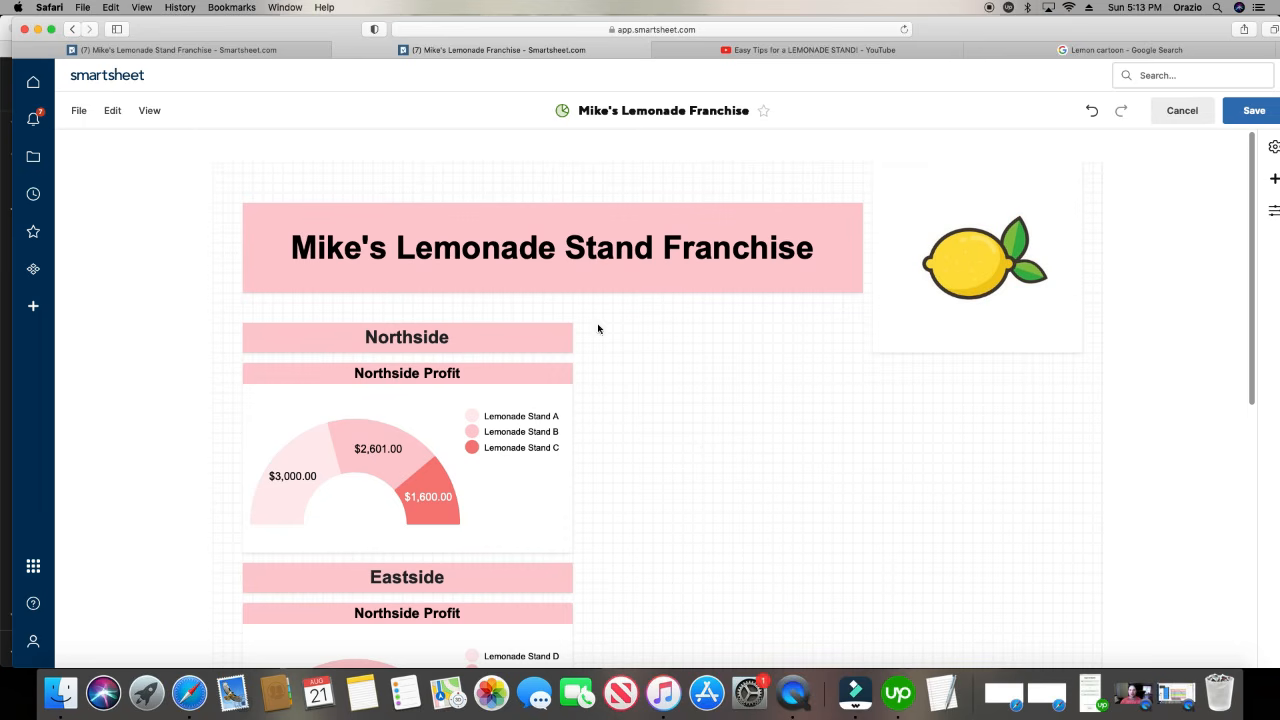
- Add a chart widget beside the Northside Profit chart, widened to the lemon image's edge and shortened to the Northside chart's bottom edge
left_click(112, 111)
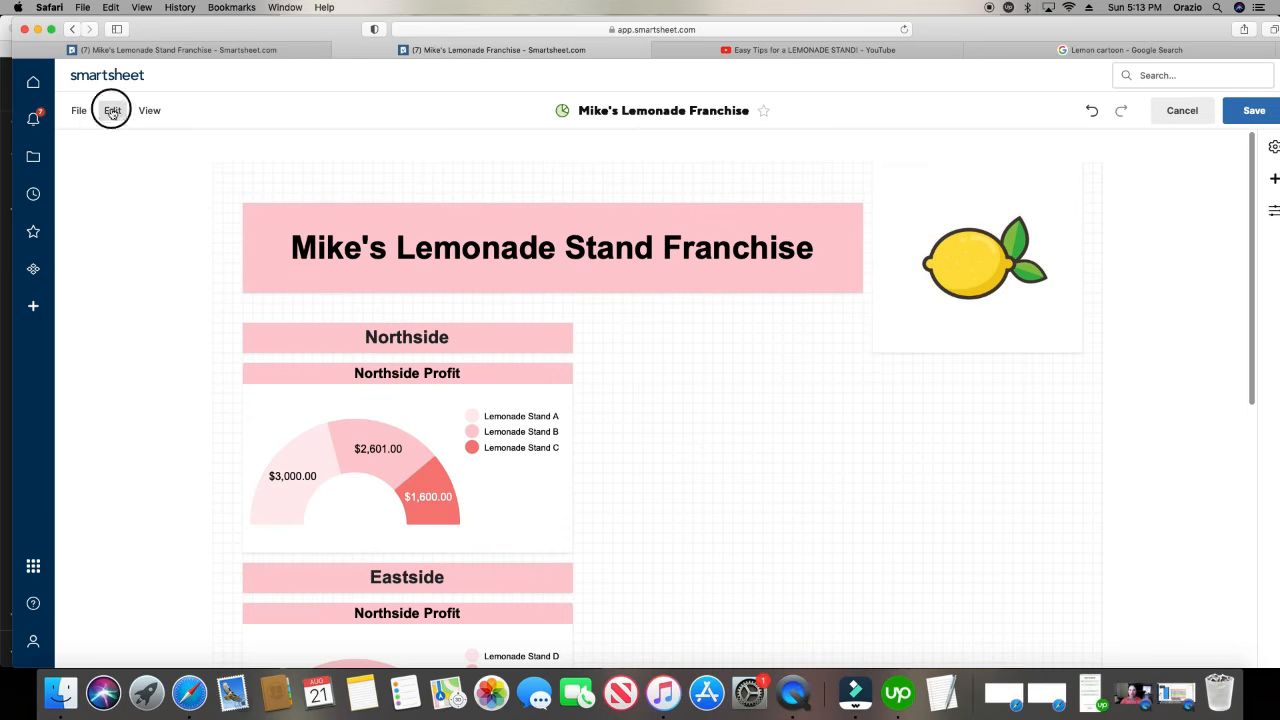
mouse_move(157, 204)
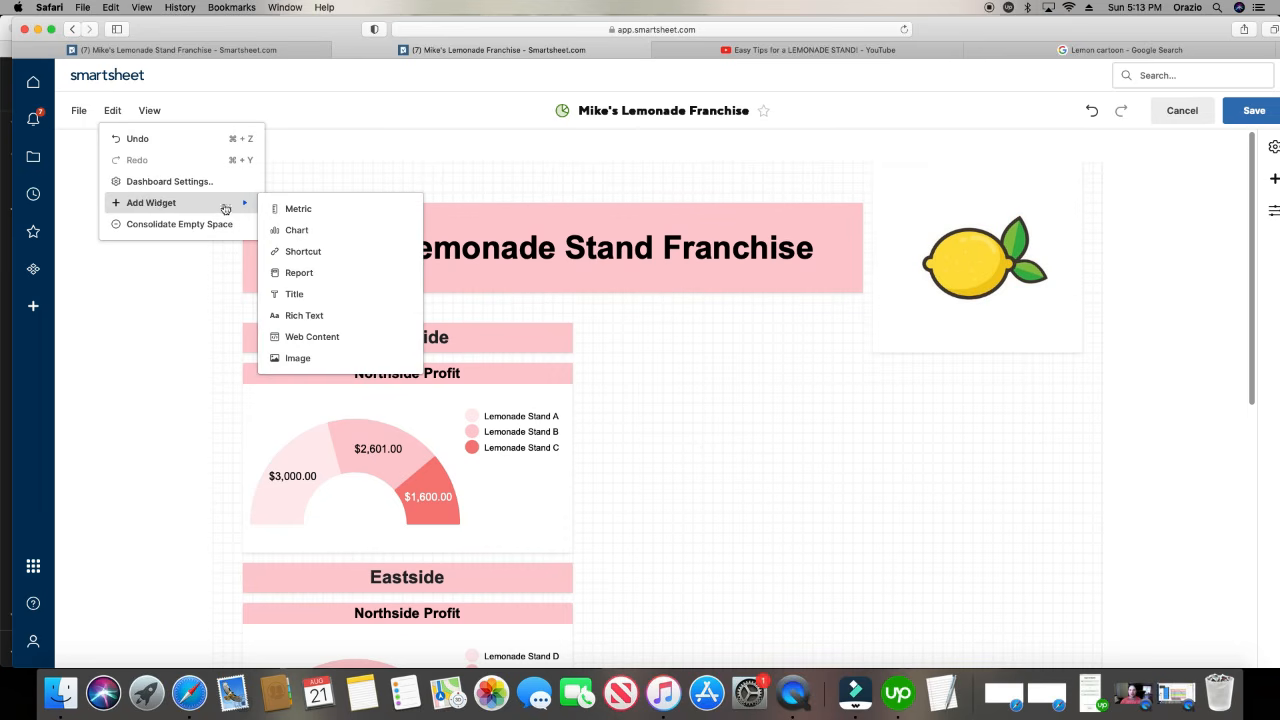
left_click(288, 230)
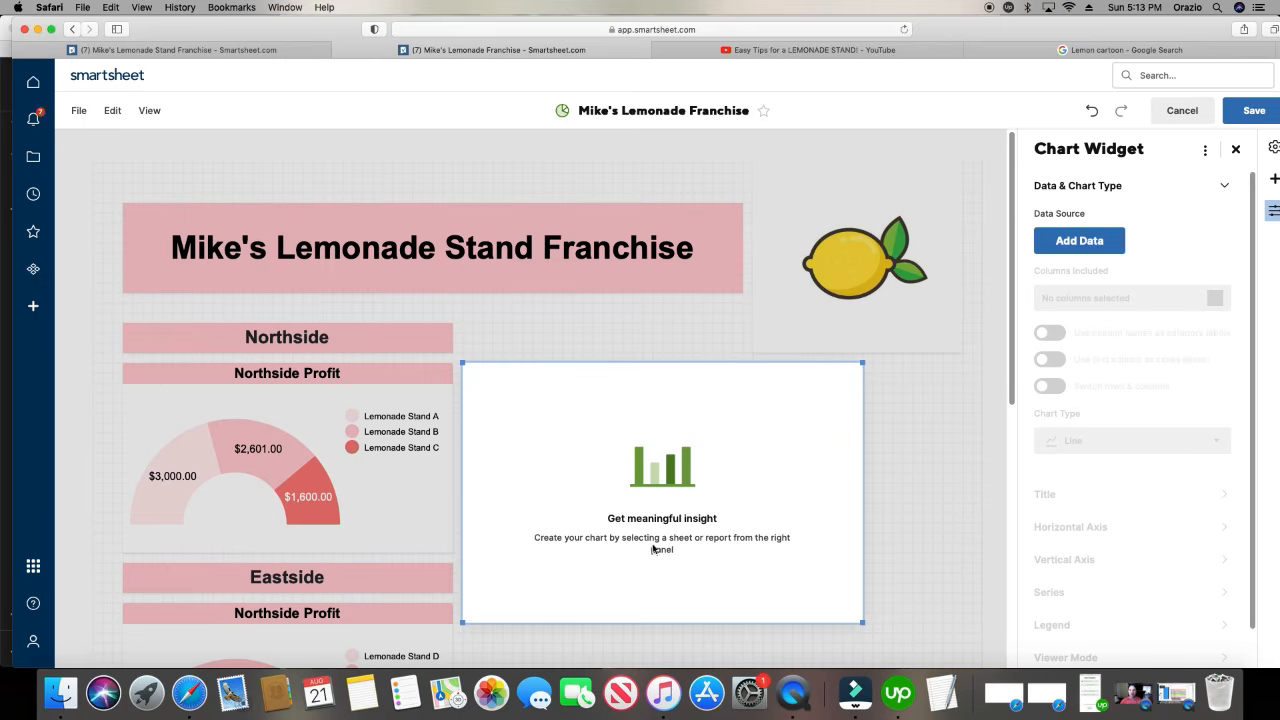
left_click_drag(864, 624, 963, 553)
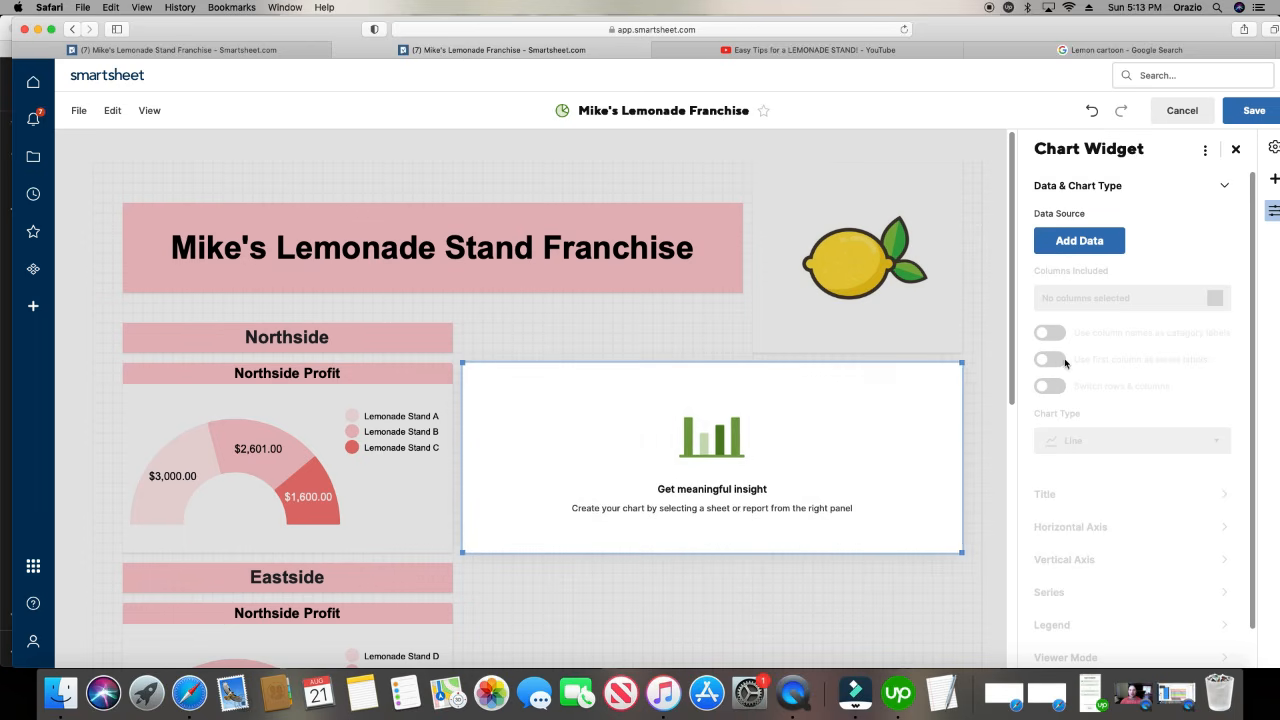
- Use the Assigned To through Cups of Lemonade Sold cells for Lemonade Stands A to C as the chart's data
left_click(1077, 244)
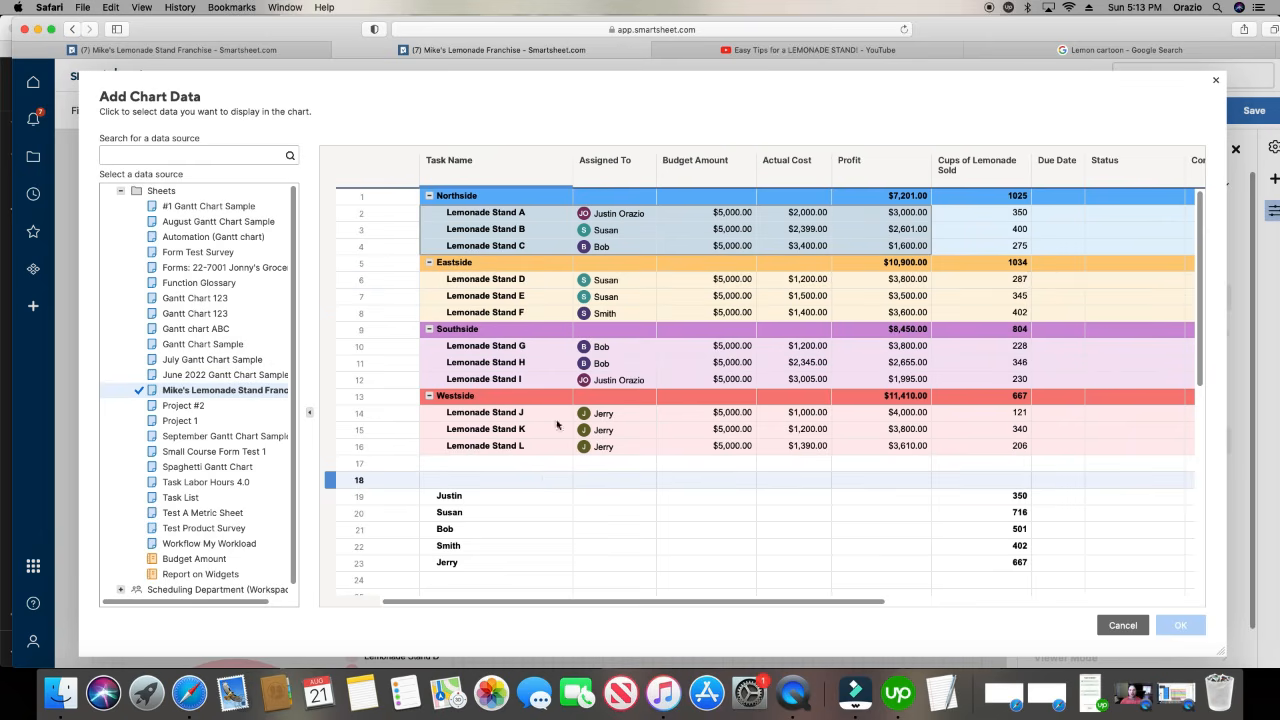
mouse_move(614, 215)
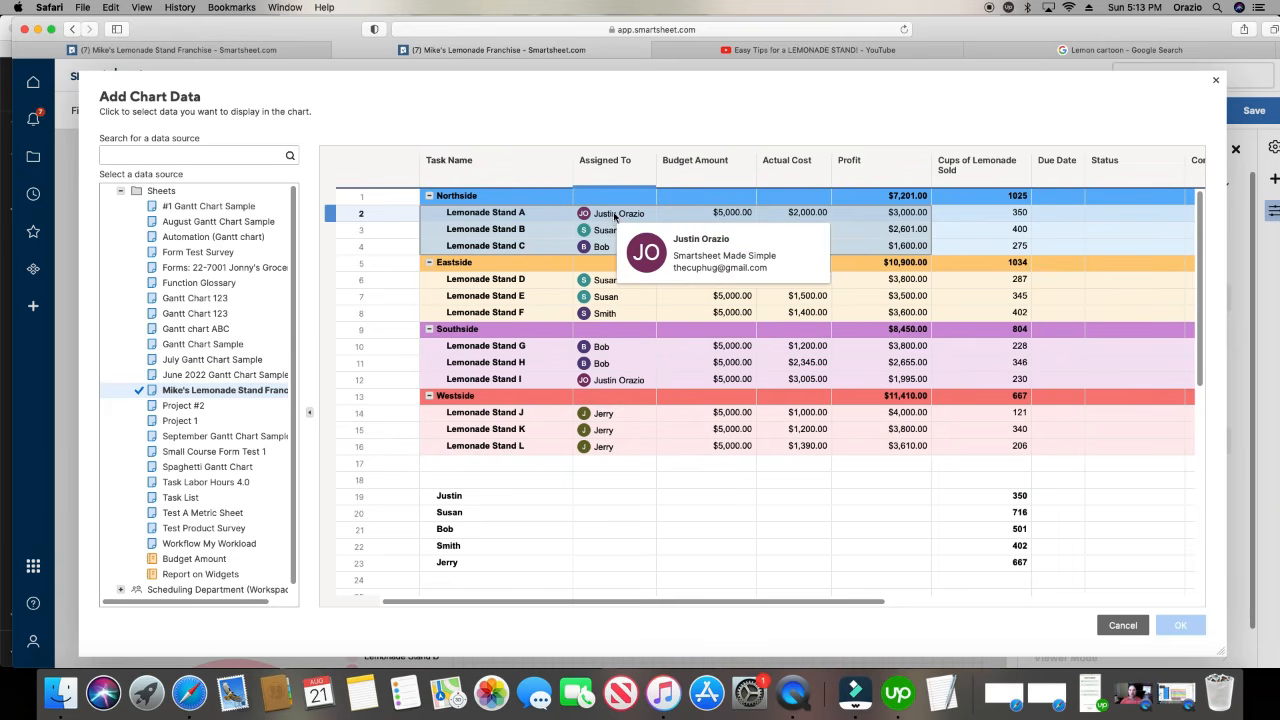
left_click_drag(610, 216, 971, 248)
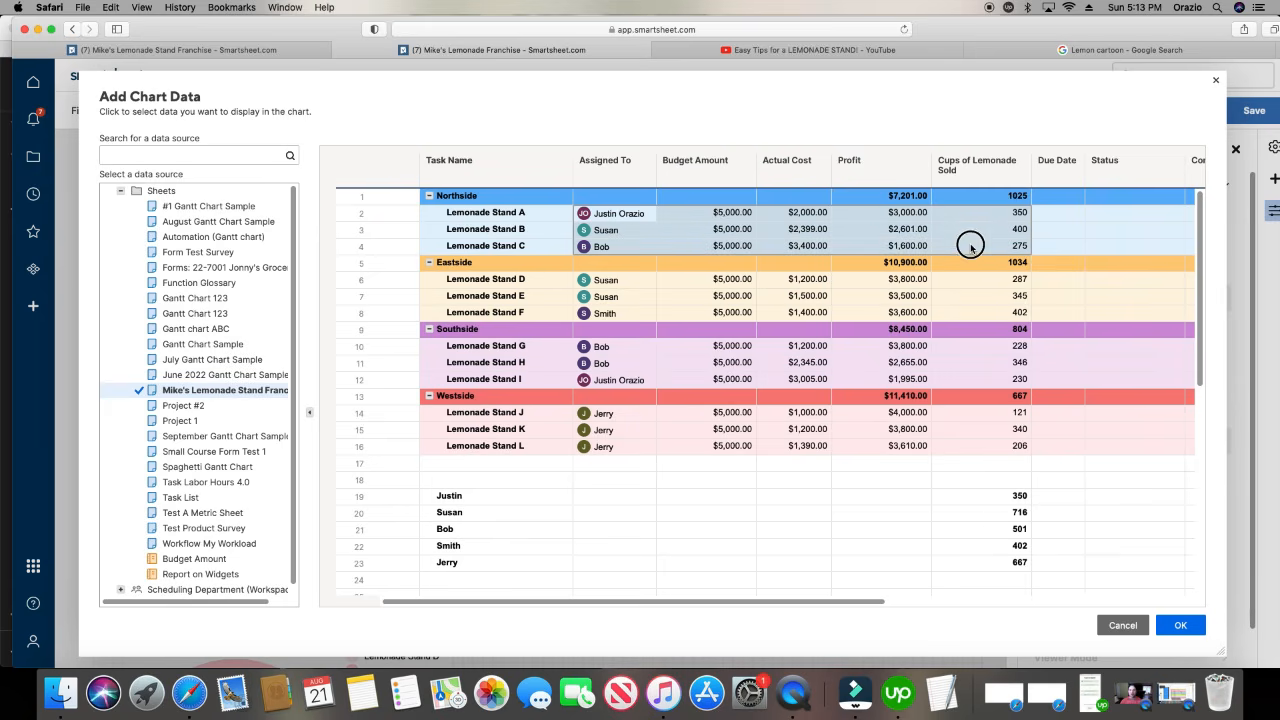
left_click(1182, 625)
- Limit the new chart's included columns to Assigned To and Cups of Lemonade Sold
left_click(1163, 304)
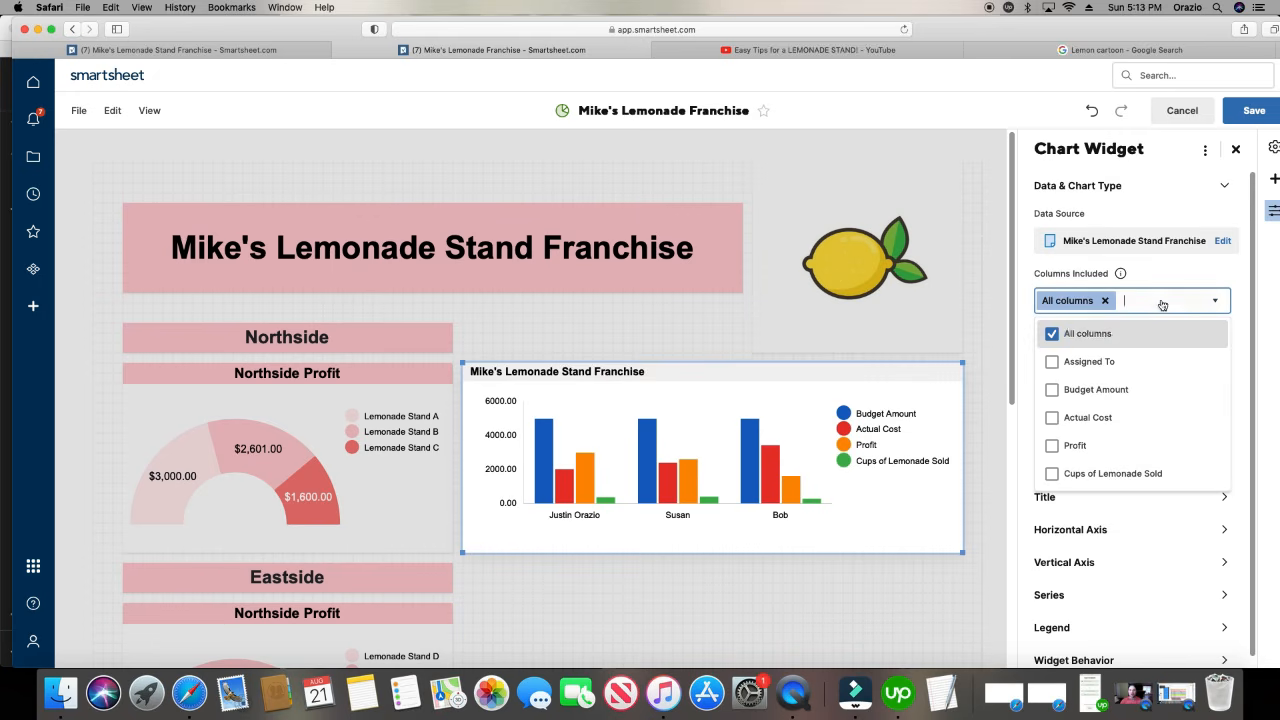
left_click(1052, 362)
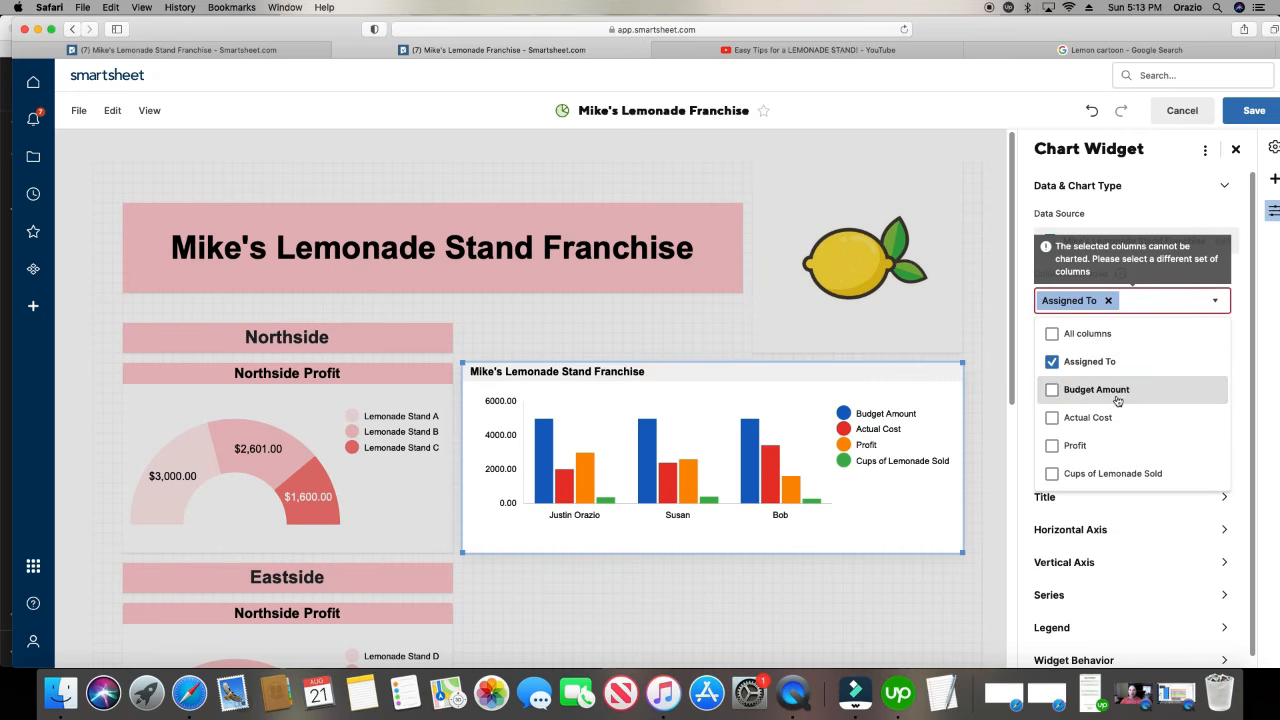
left_click(1052, 474)
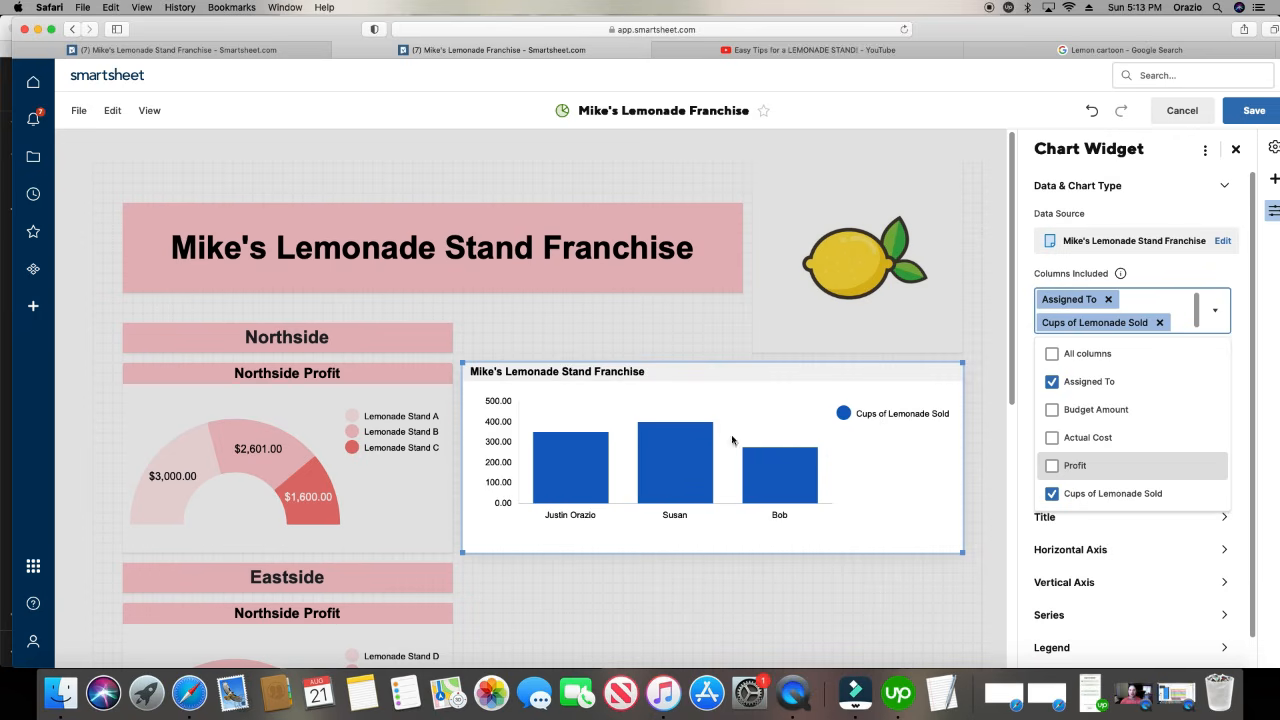
left_click(1022, 402)
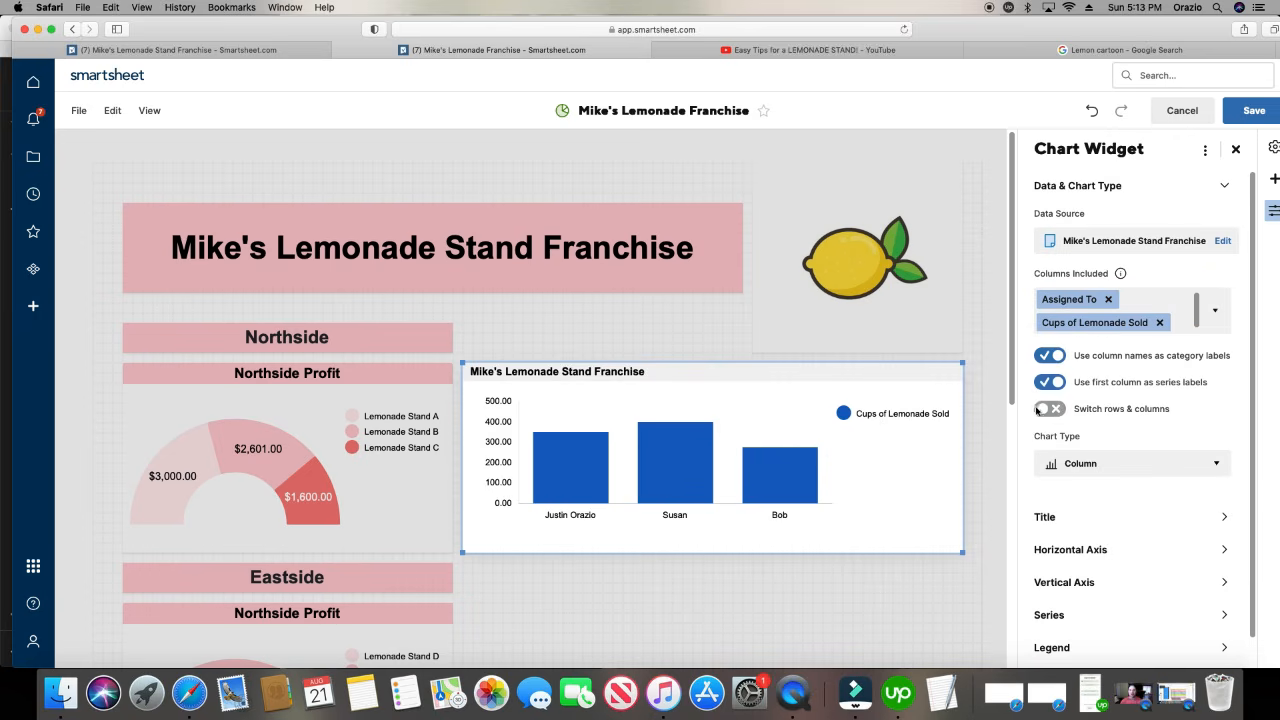
- Try switching the chart's rows and columns and turning its series and category label options off, and browse the chart types
left_click(1049, 411)
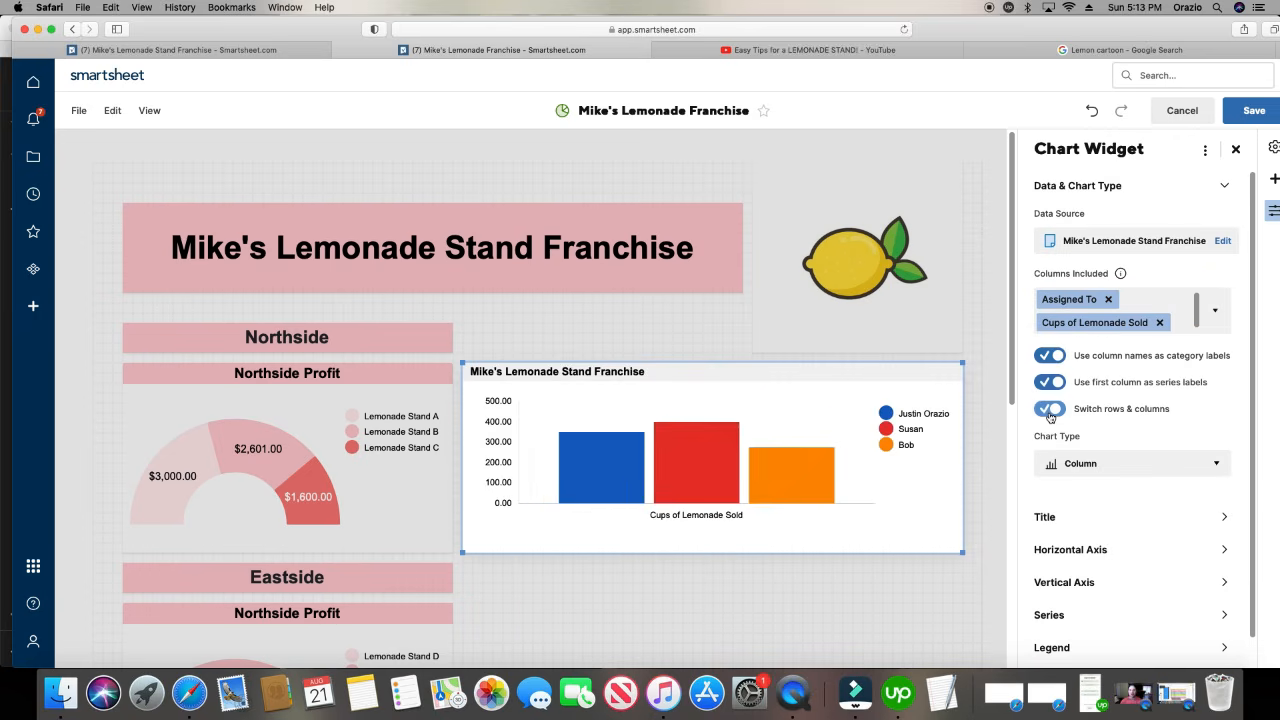
left_click(1049, 411)
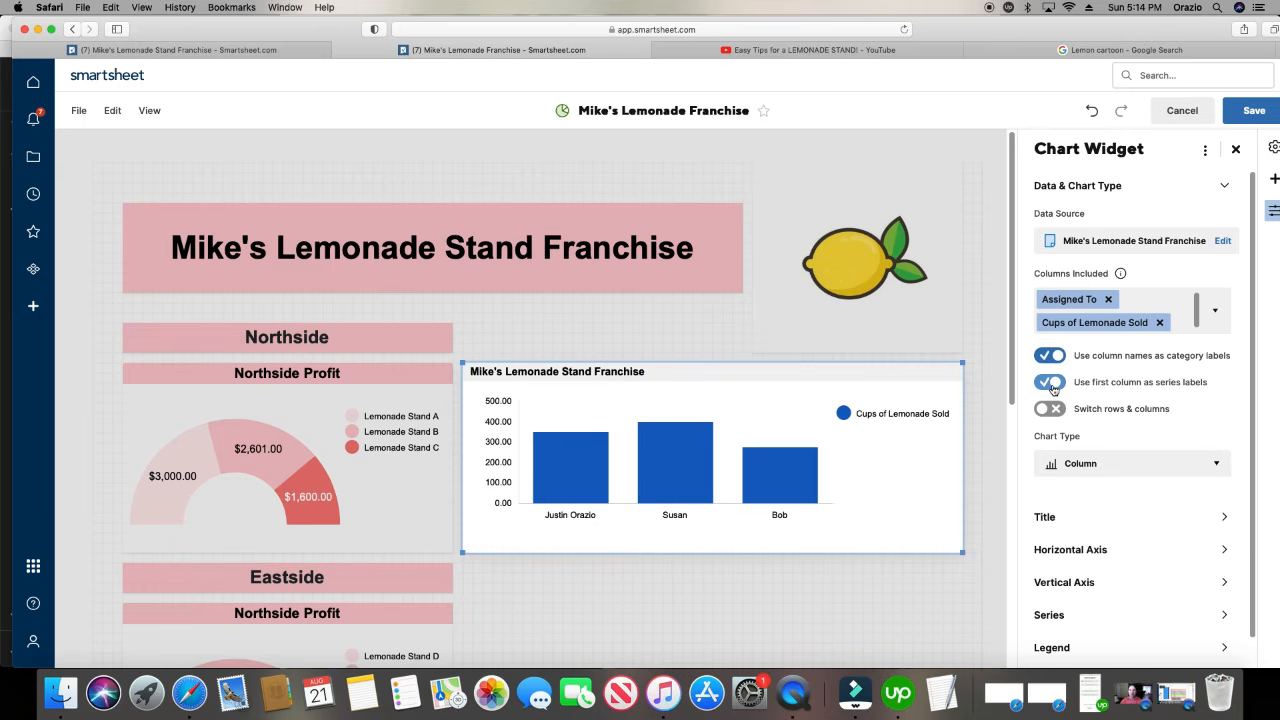
left_click(1051, 384)
left_click(1051, 384)
left_click(1052, 357)
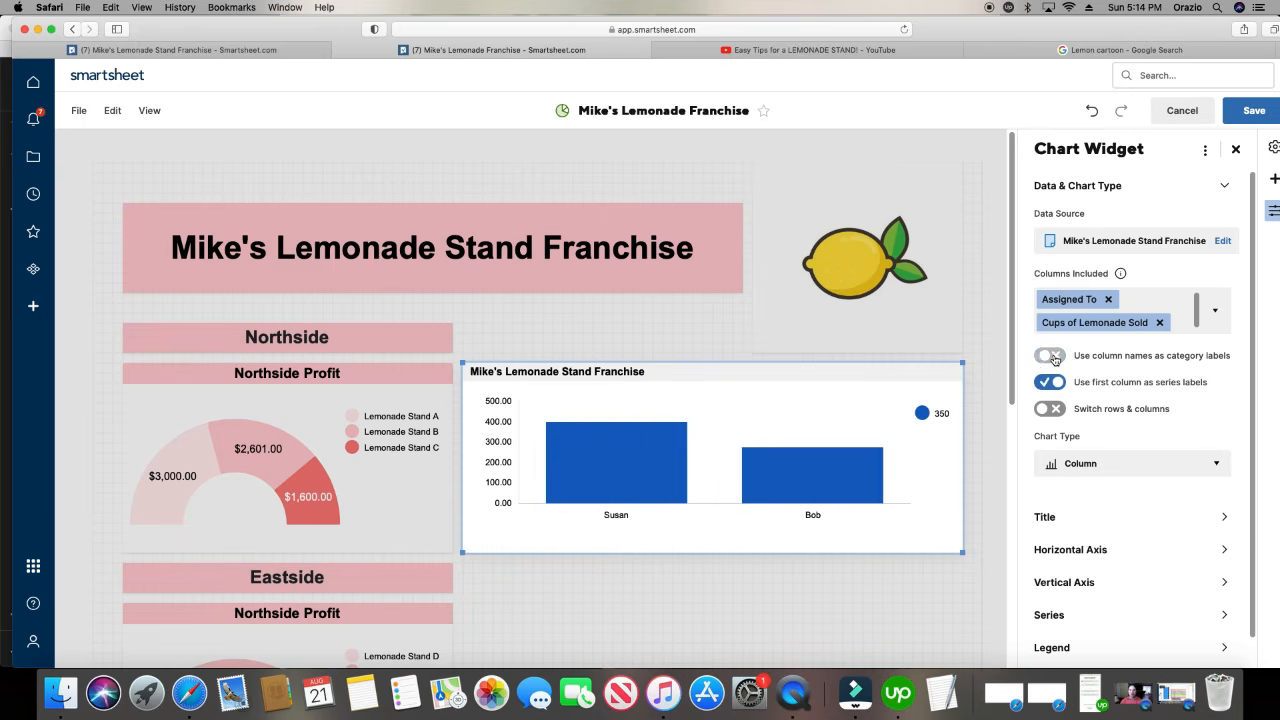
left_click(1114, 472)
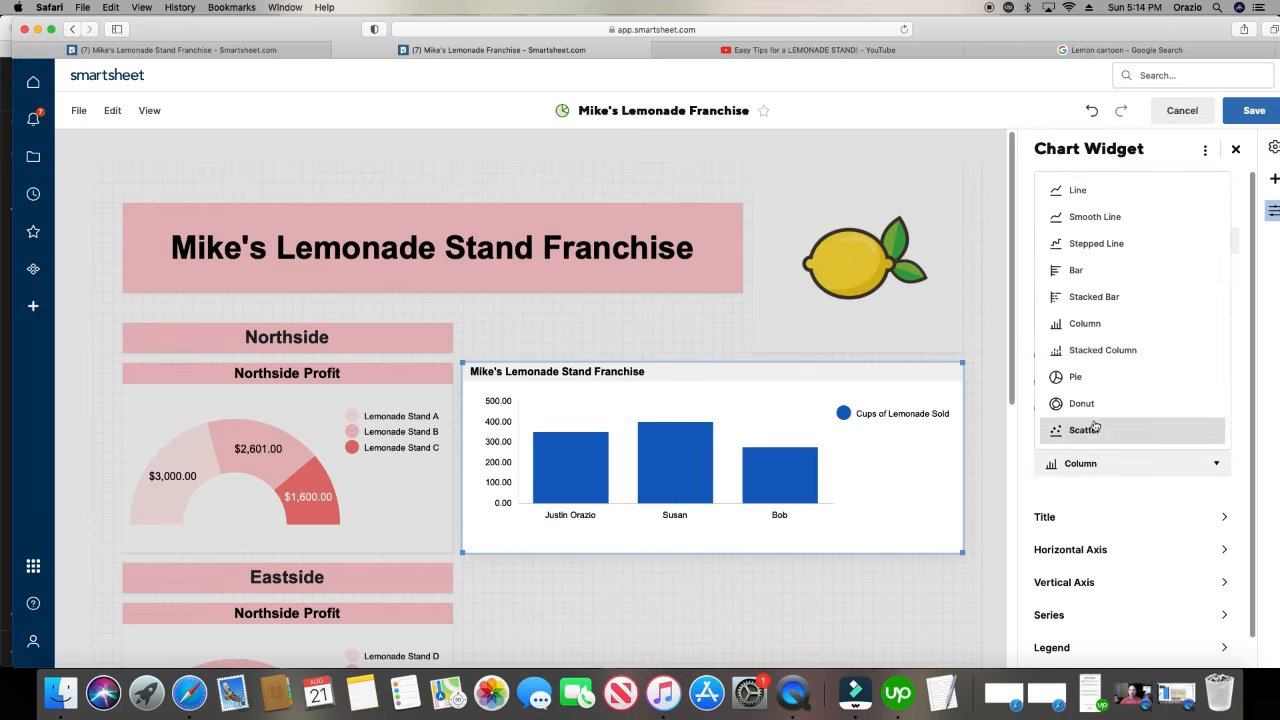
left_click(1026, 341)
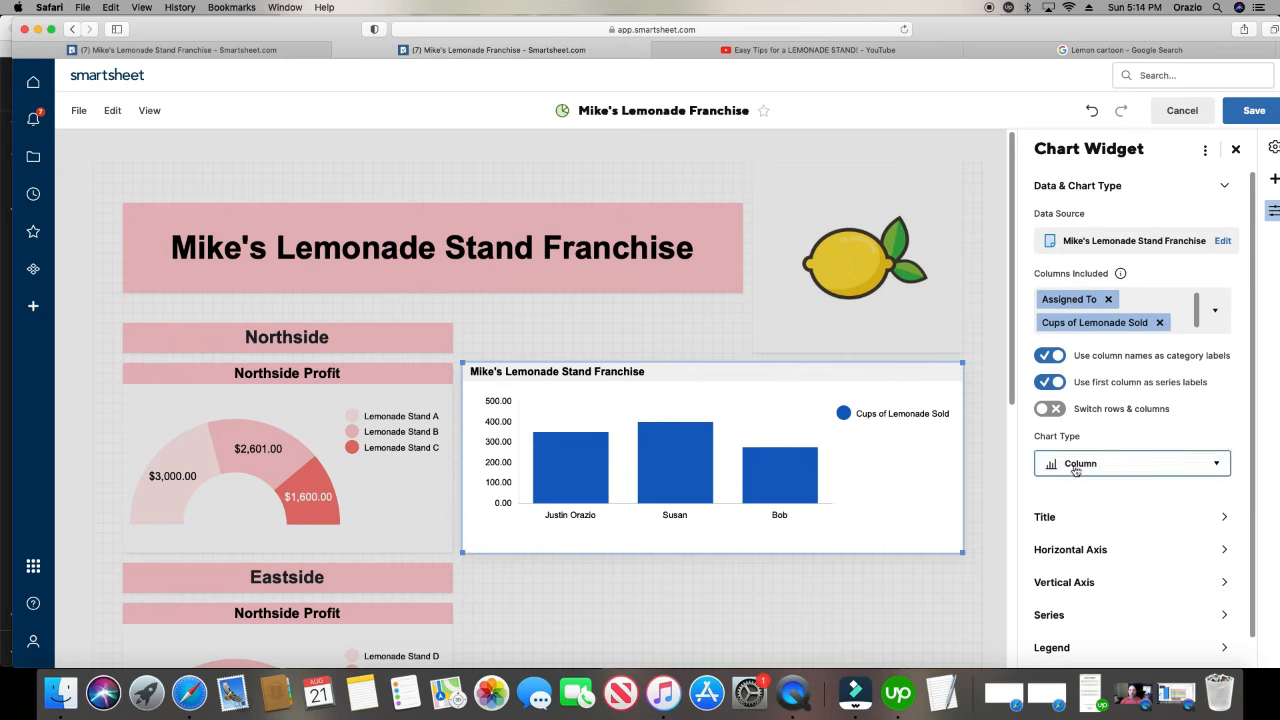
- Turn on always-visible value labels for all series of the cups sold chart
scroll(1075, 470, "down", 1)
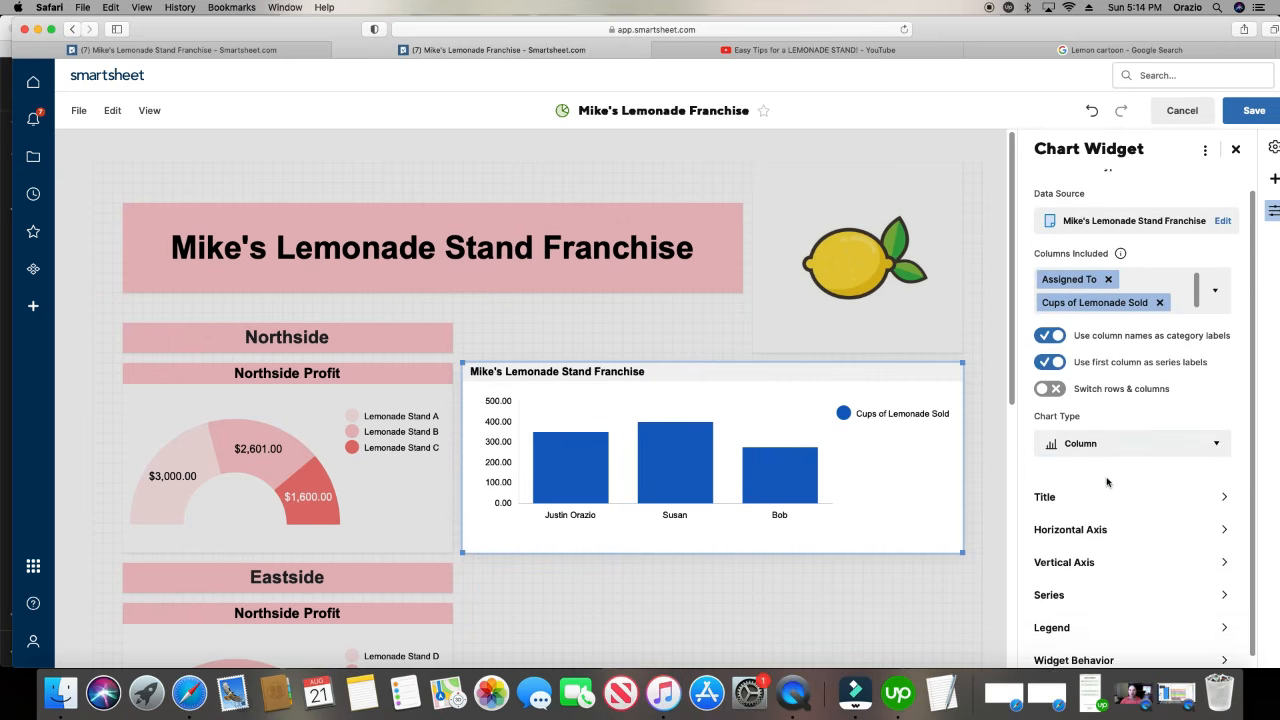
left_click(1076, 585)
left_click(1100, 360)
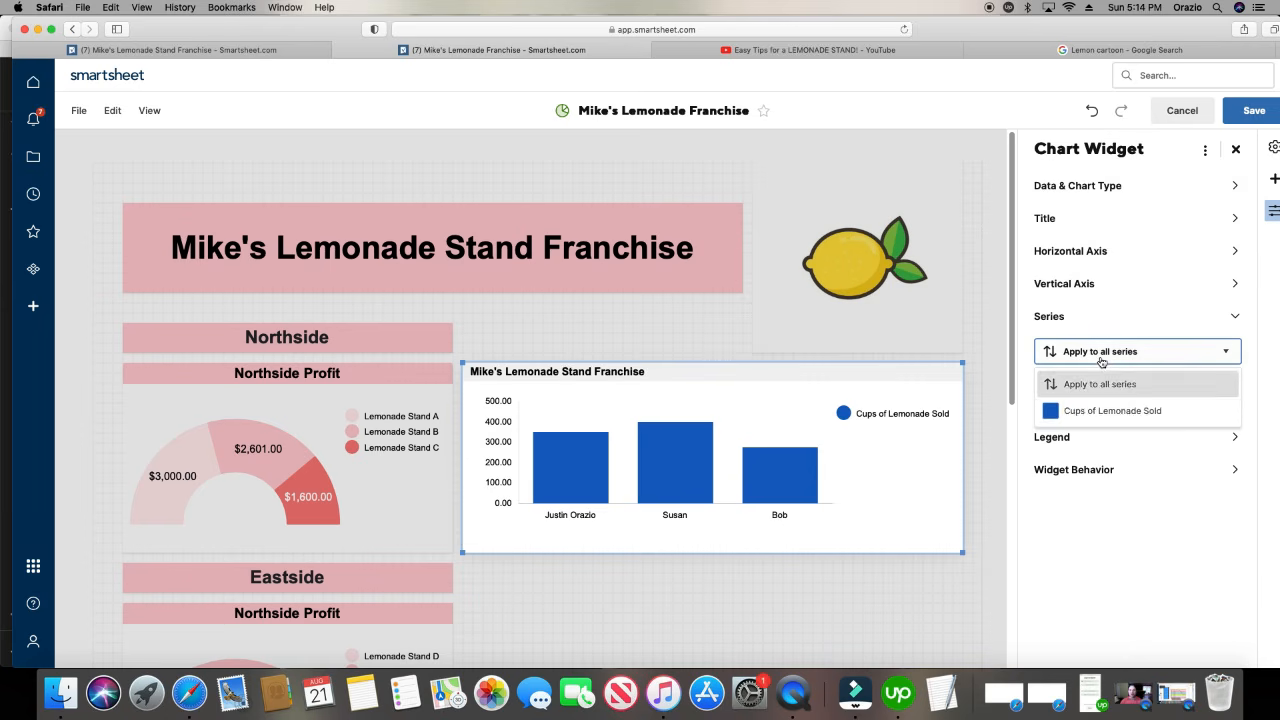
left_click(1160, 468)
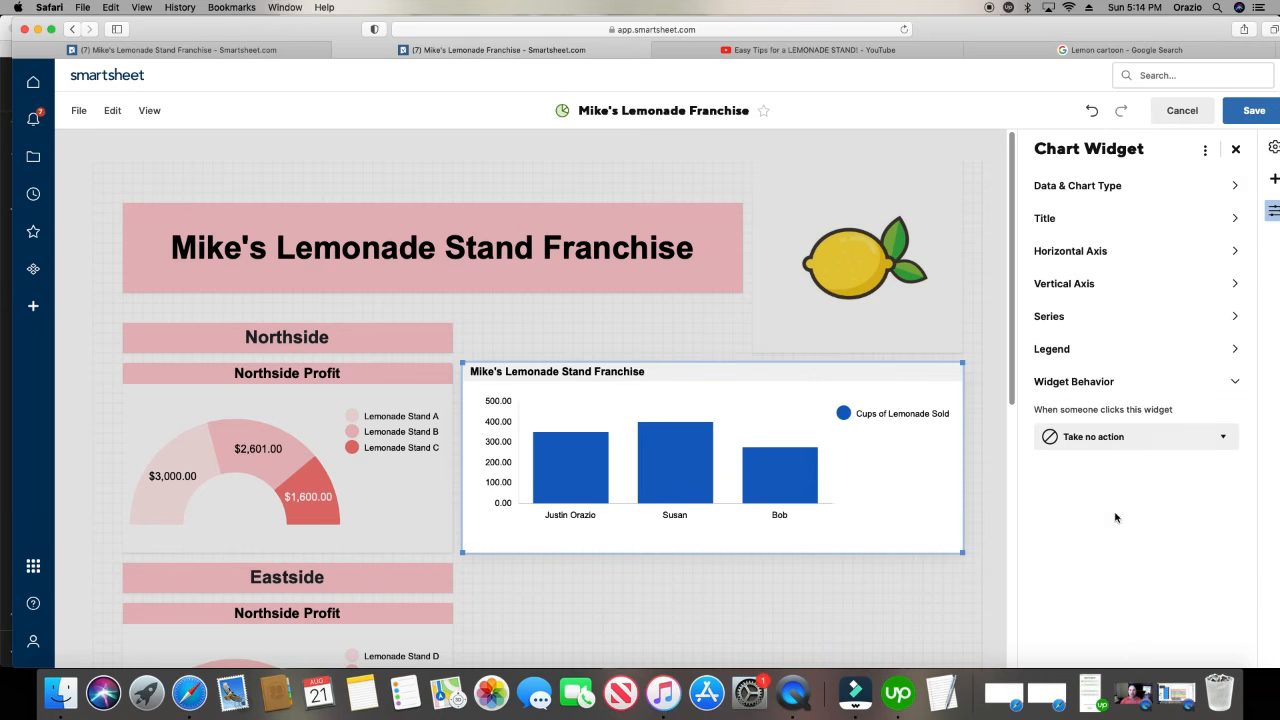
left_click(1052, 351)
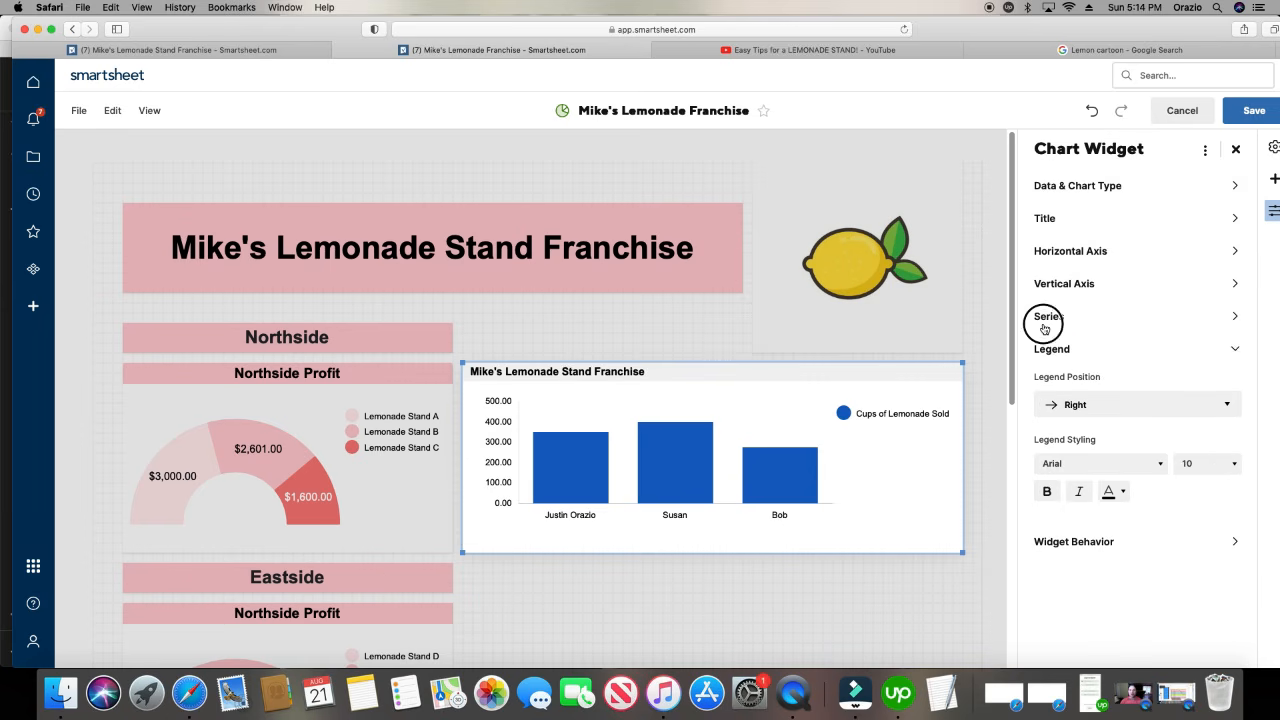
left_click(1044, 326)
left_click(1047, 391)
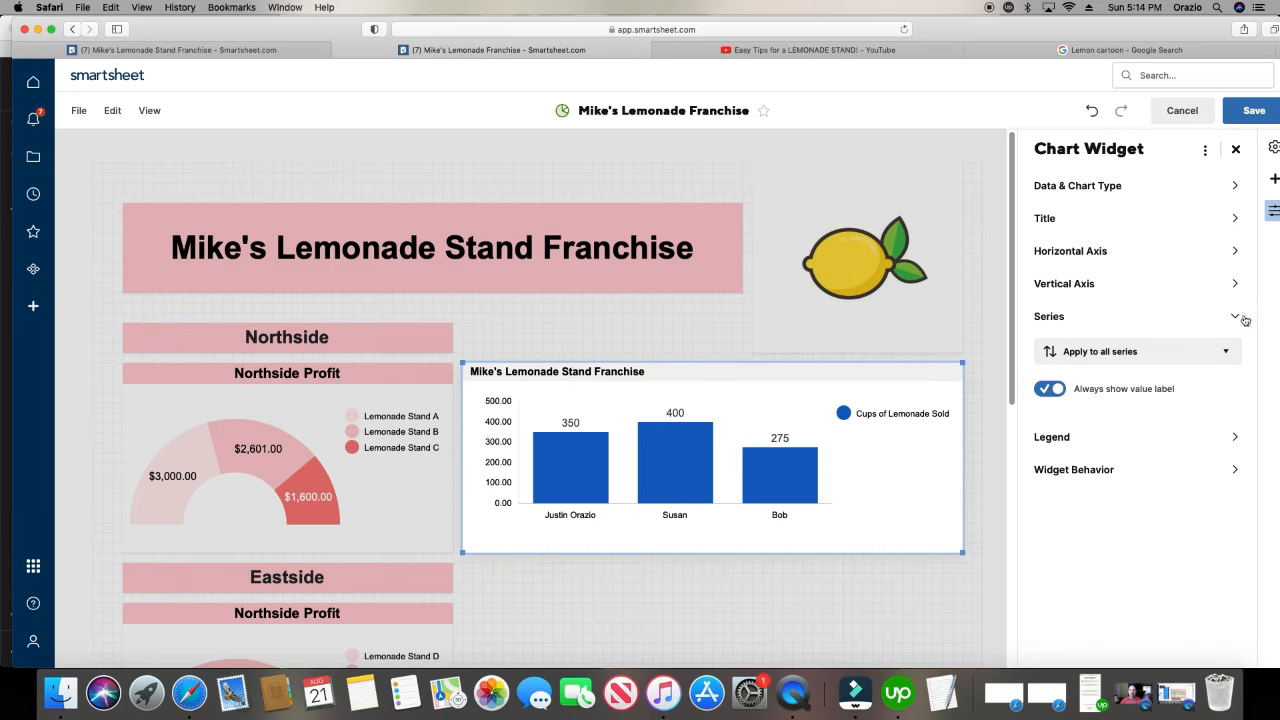
- Browse the cups sold chart's settings and try it without first-column series labels and without column names as category labels
left_click(1074, 353)
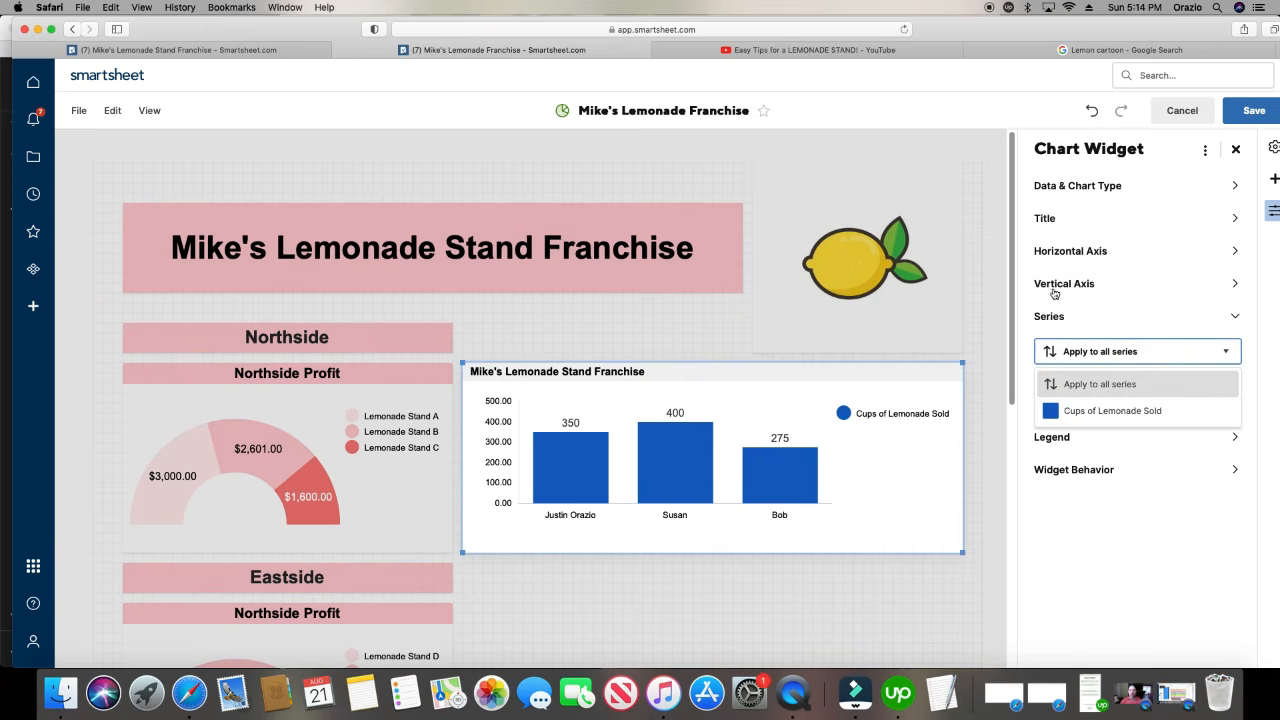
left_click(1057, 252)
left_click(1057, 251)
left_click(1044, 218)
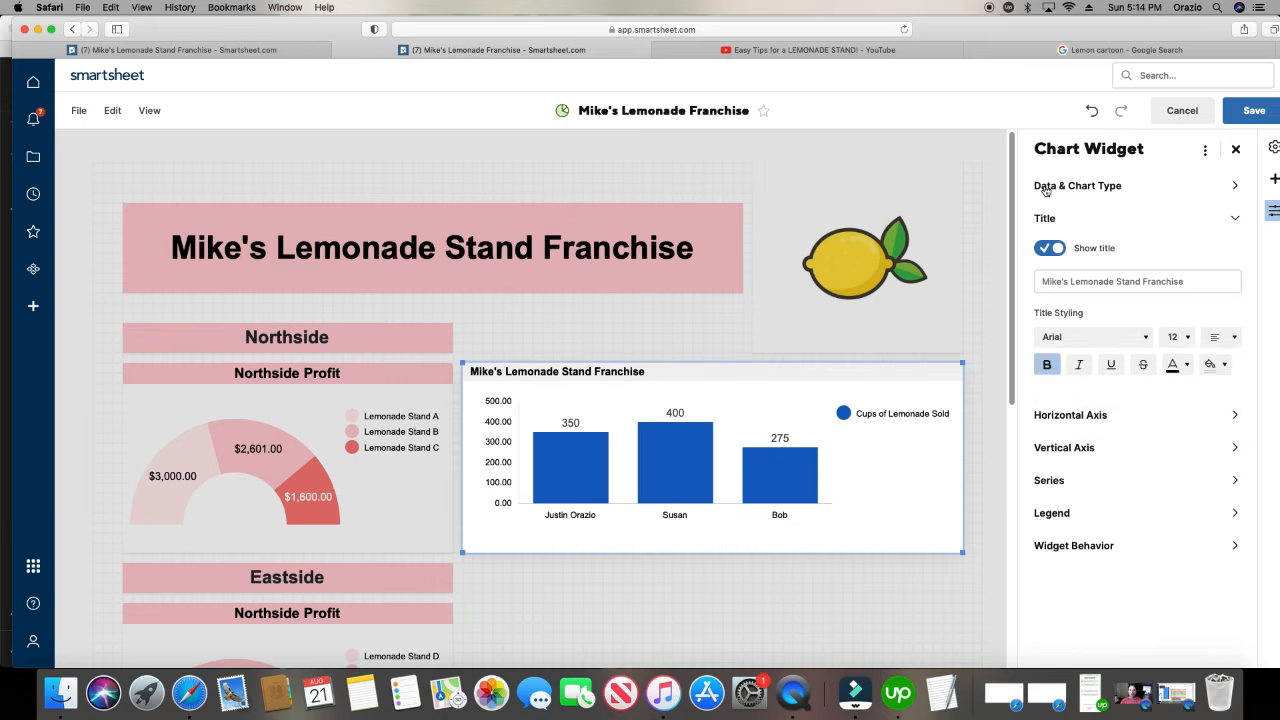
left_click(1045, 188)
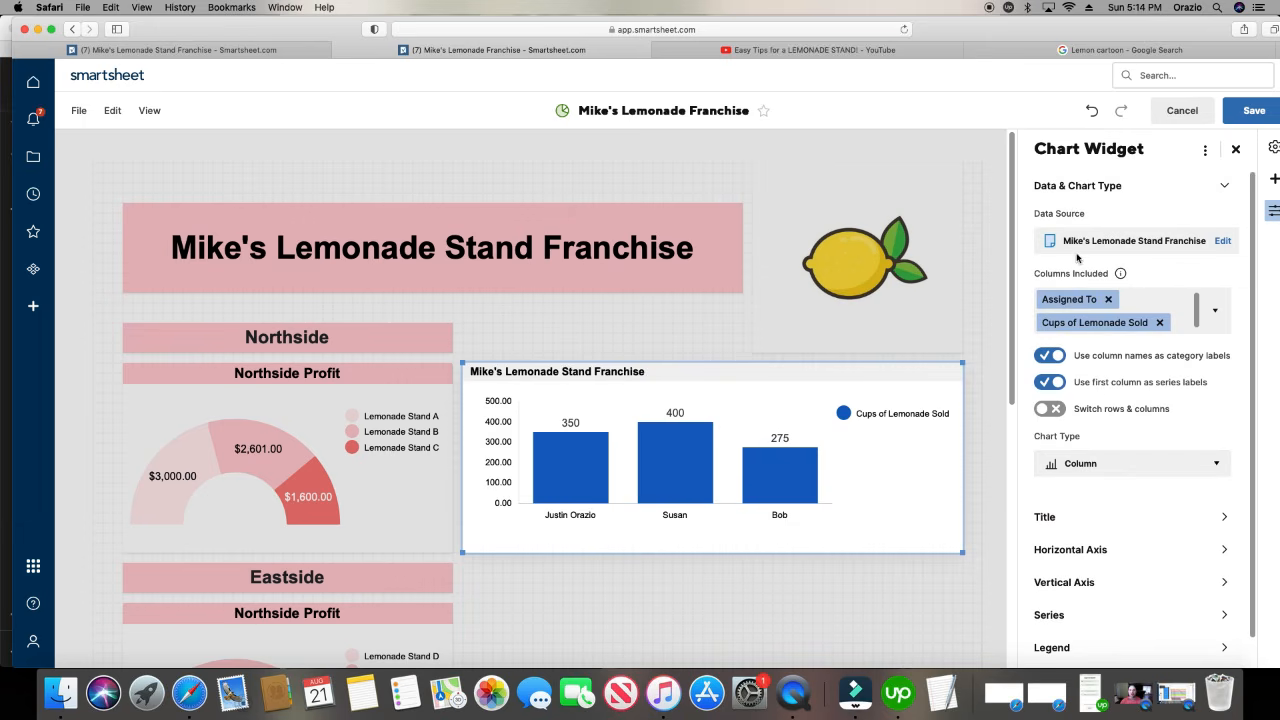
left_click(1056, 389)
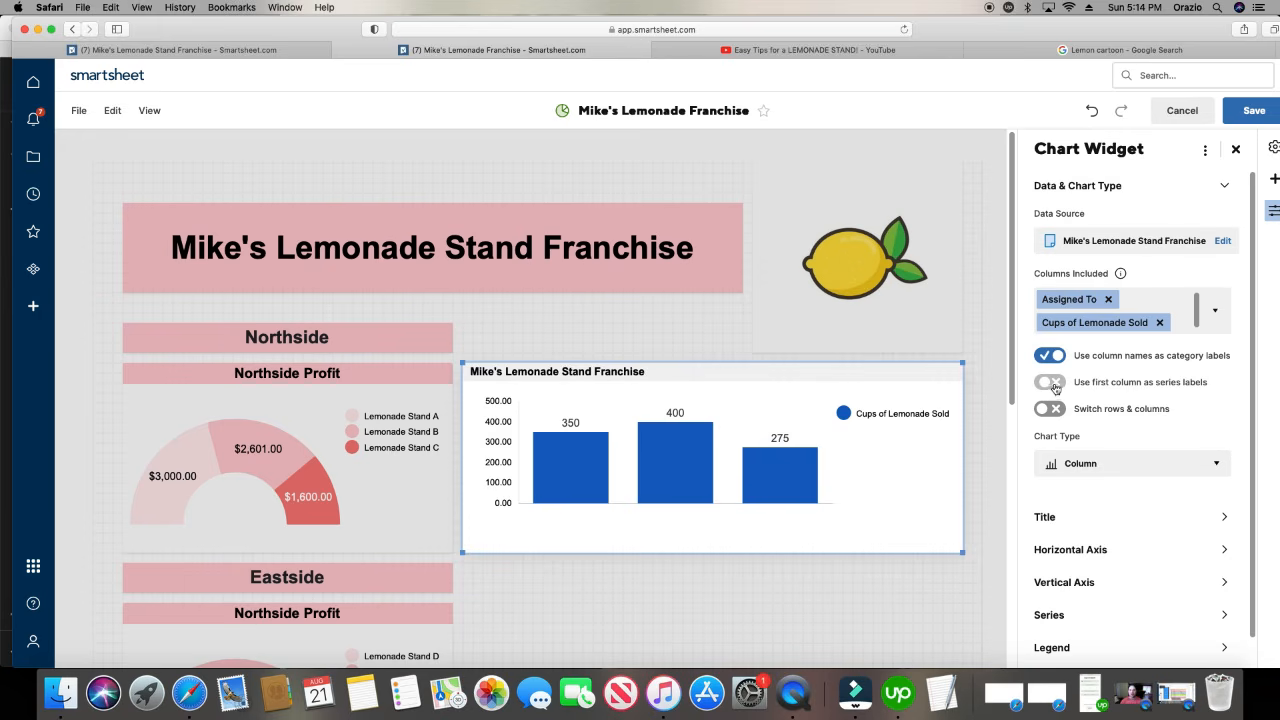
left_click(1052, 384)
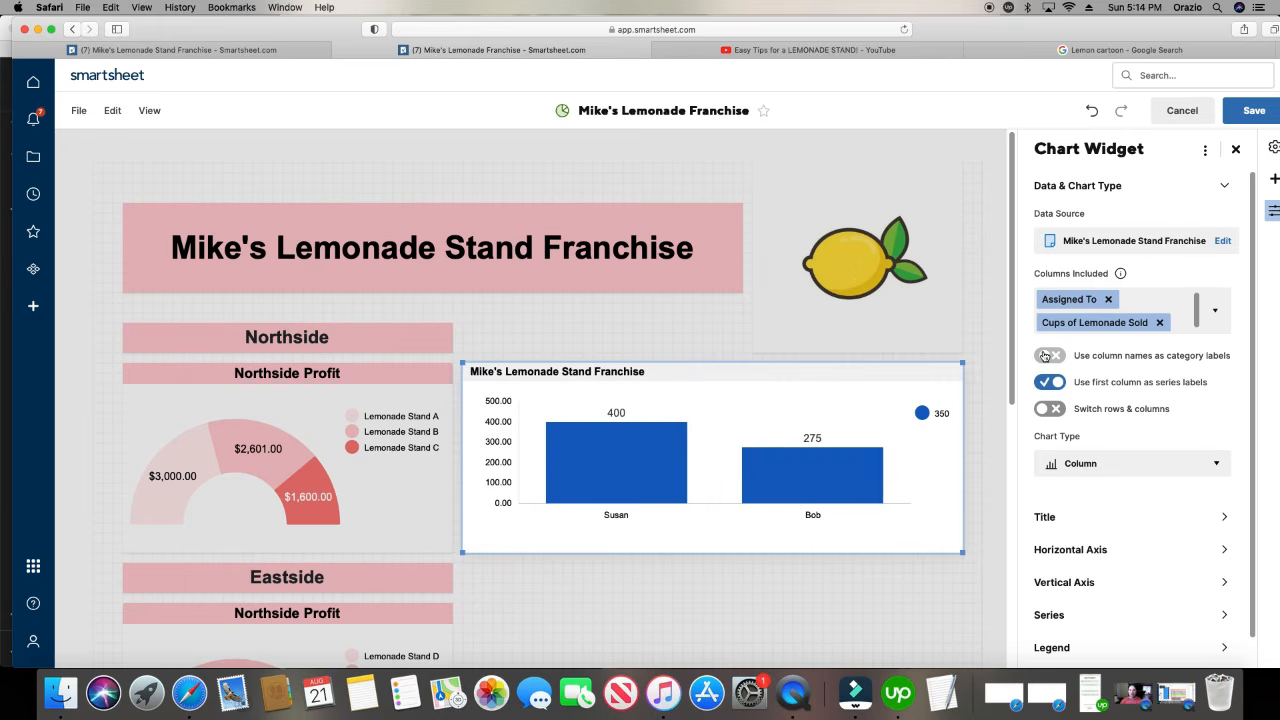
- Switch the cups sold chart's rows and columns so each assigned person becomes a separate series
left_click(1045, 410)
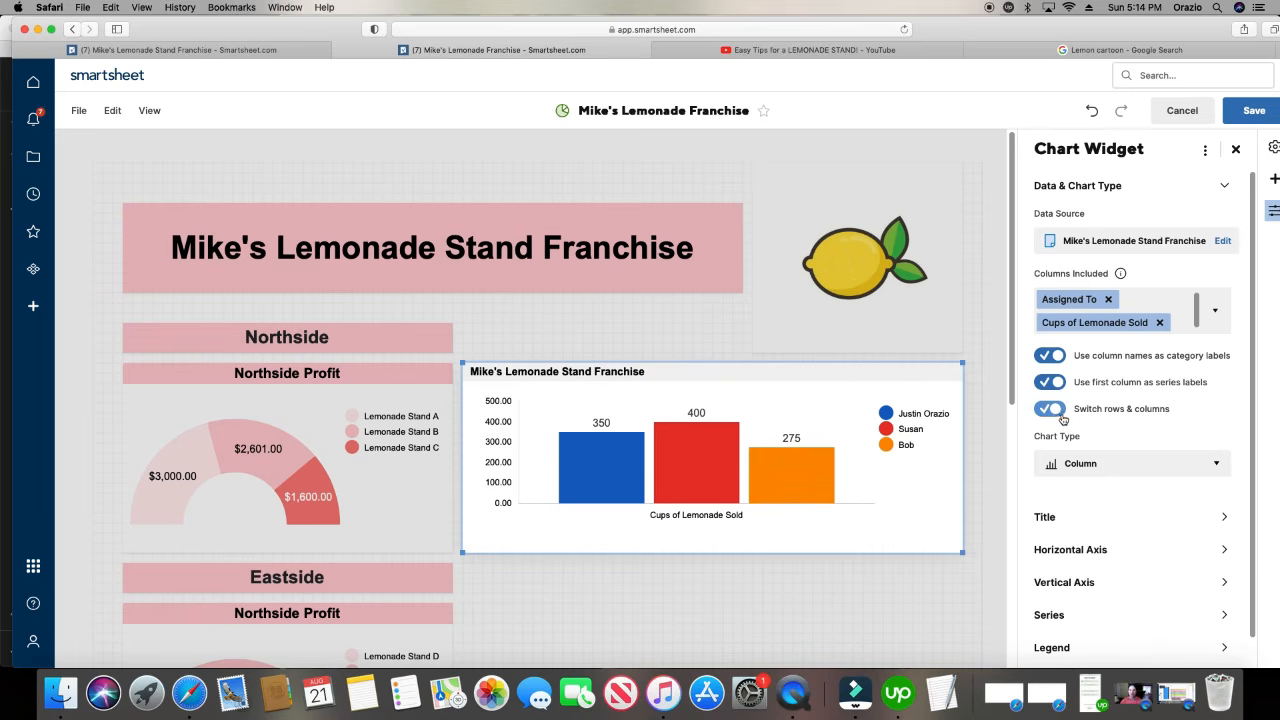
left_click(1058, 412)
left_click(1054, 412)
scroll(1098, 410, "down", 1)
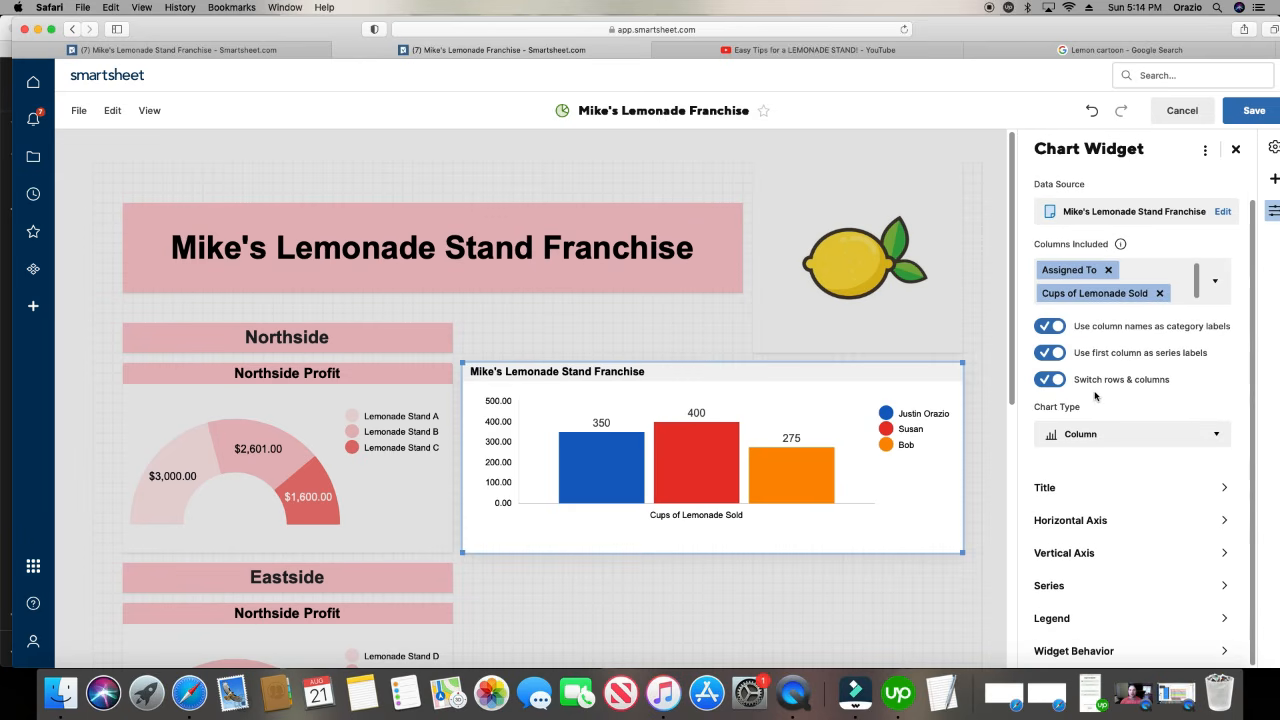
scroll(1068, 486, "up", 1)
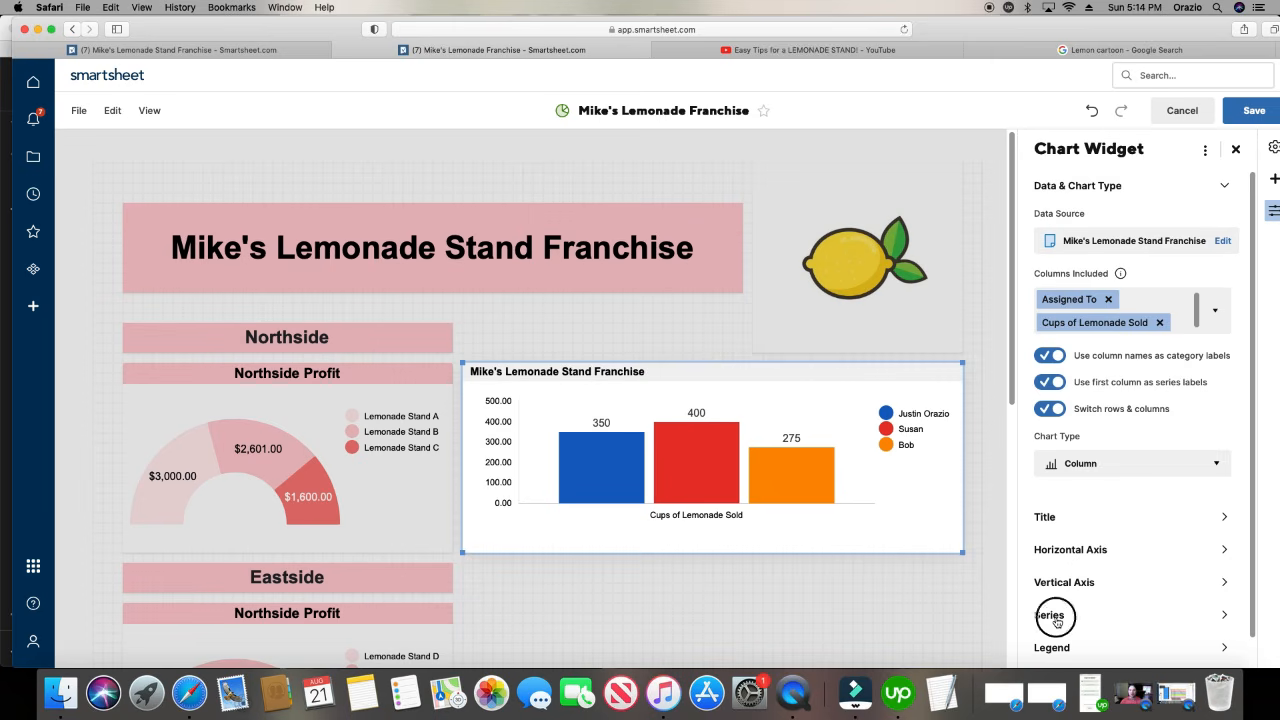
- Change the first person's column series in the cups sold chart to the palest standard yellow
left_click(1052, 615)
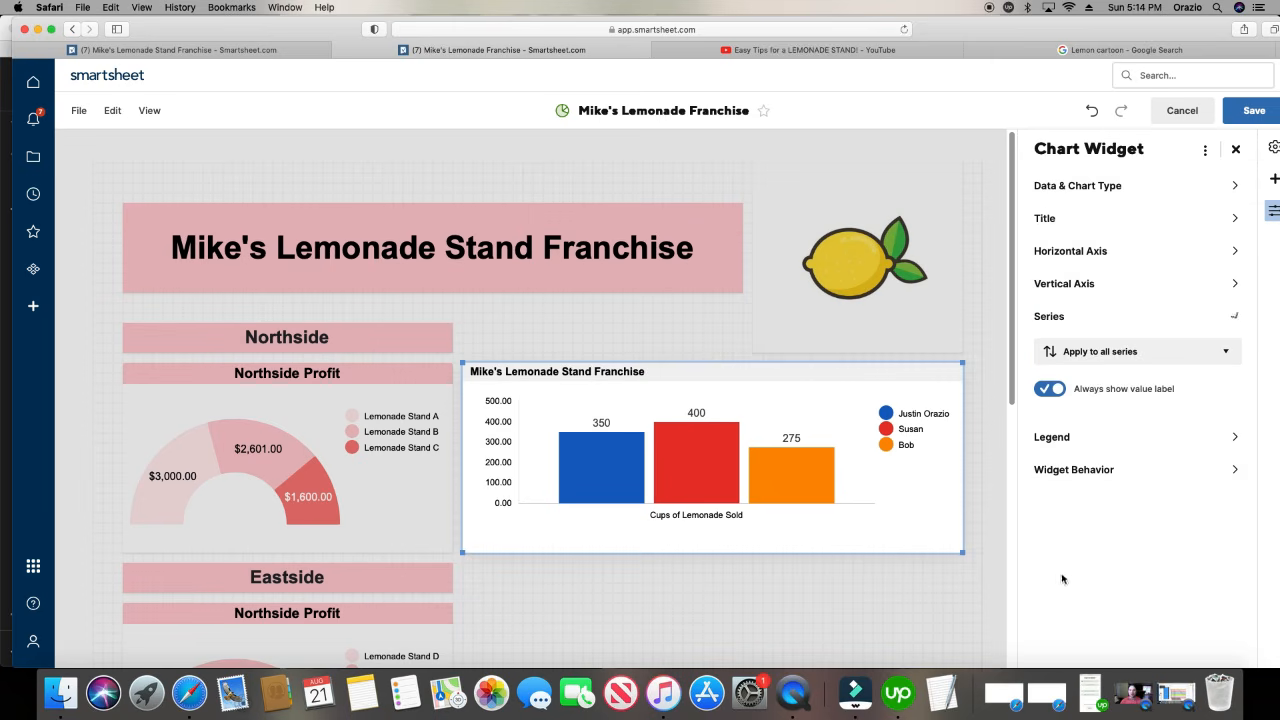
left_click(1105, 356)
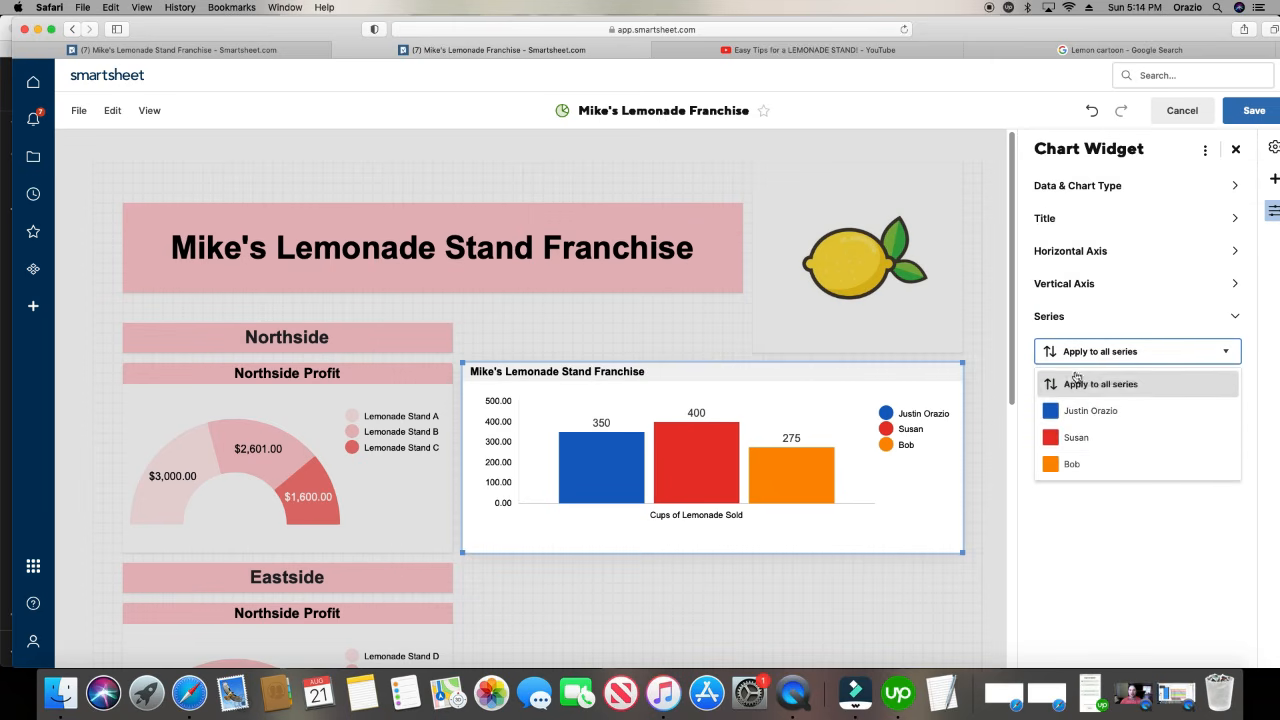
left_click(1056, 413)
left_click(1056, 419)
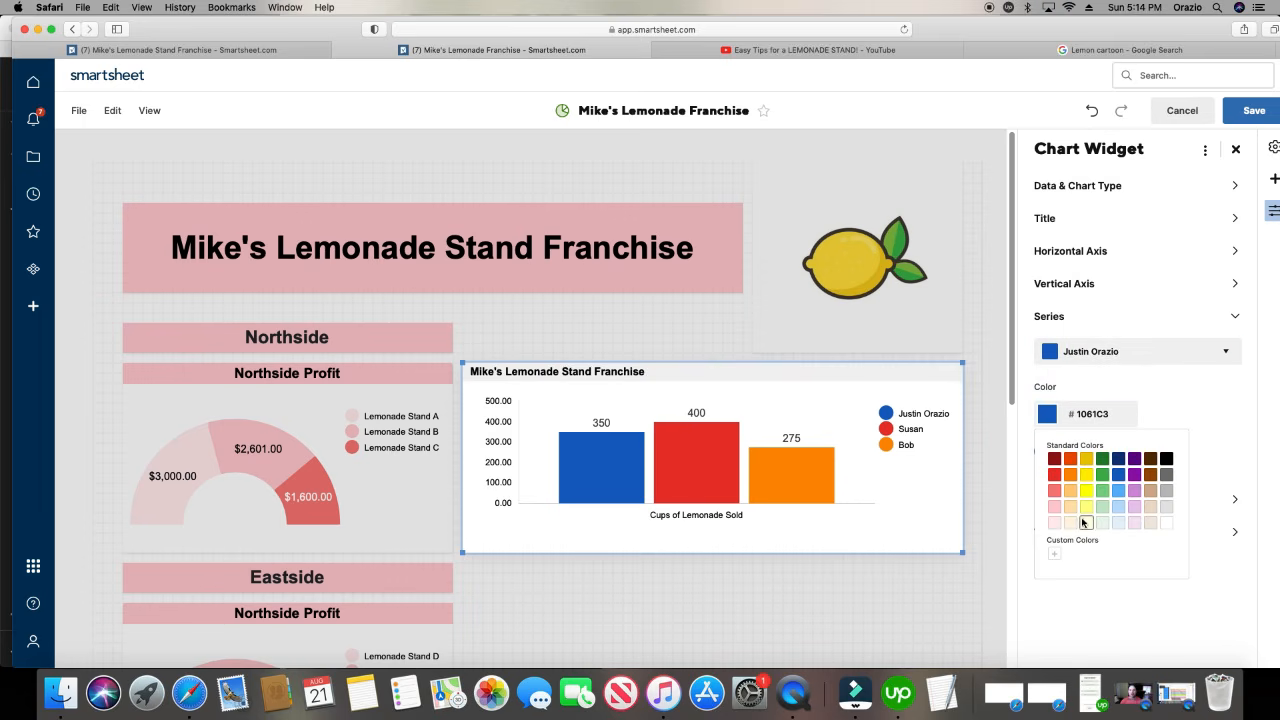
left_click(1087, 523)
- Change the second person's column series in the cups sold chart to light yellow
left_click(1086, 353)
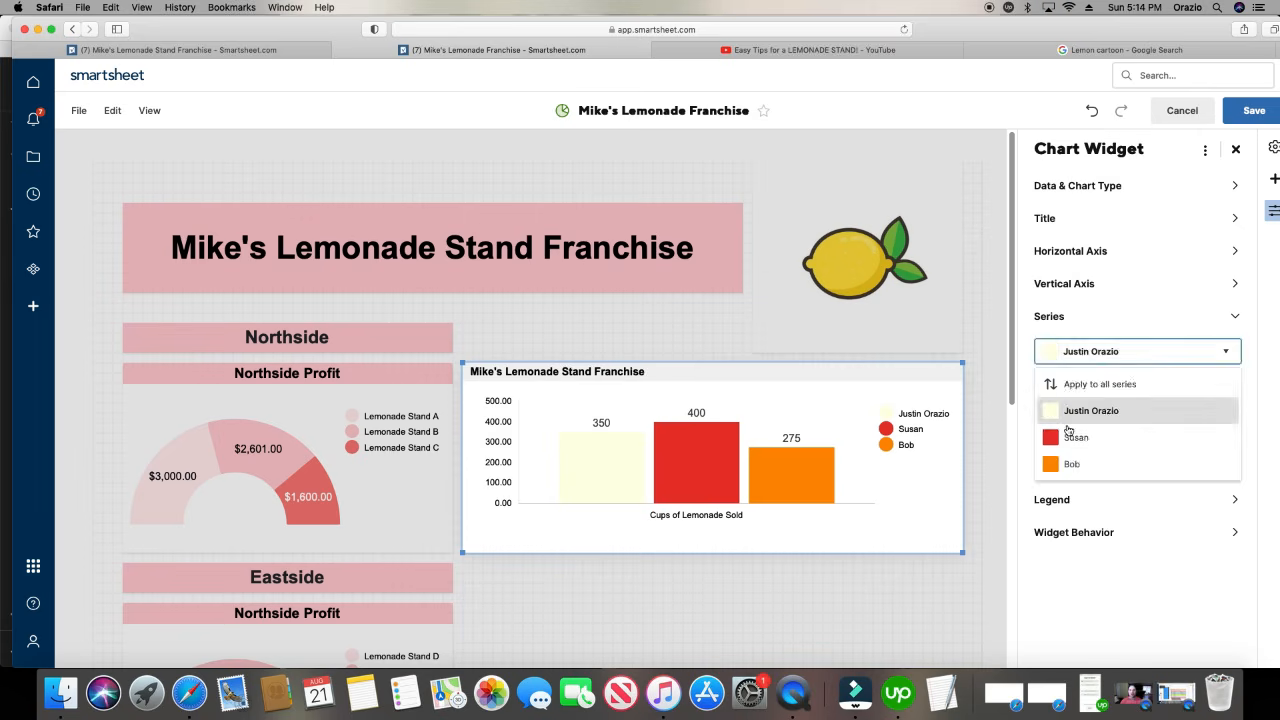
left_click(1068, 435)
left_click(1086, 414)
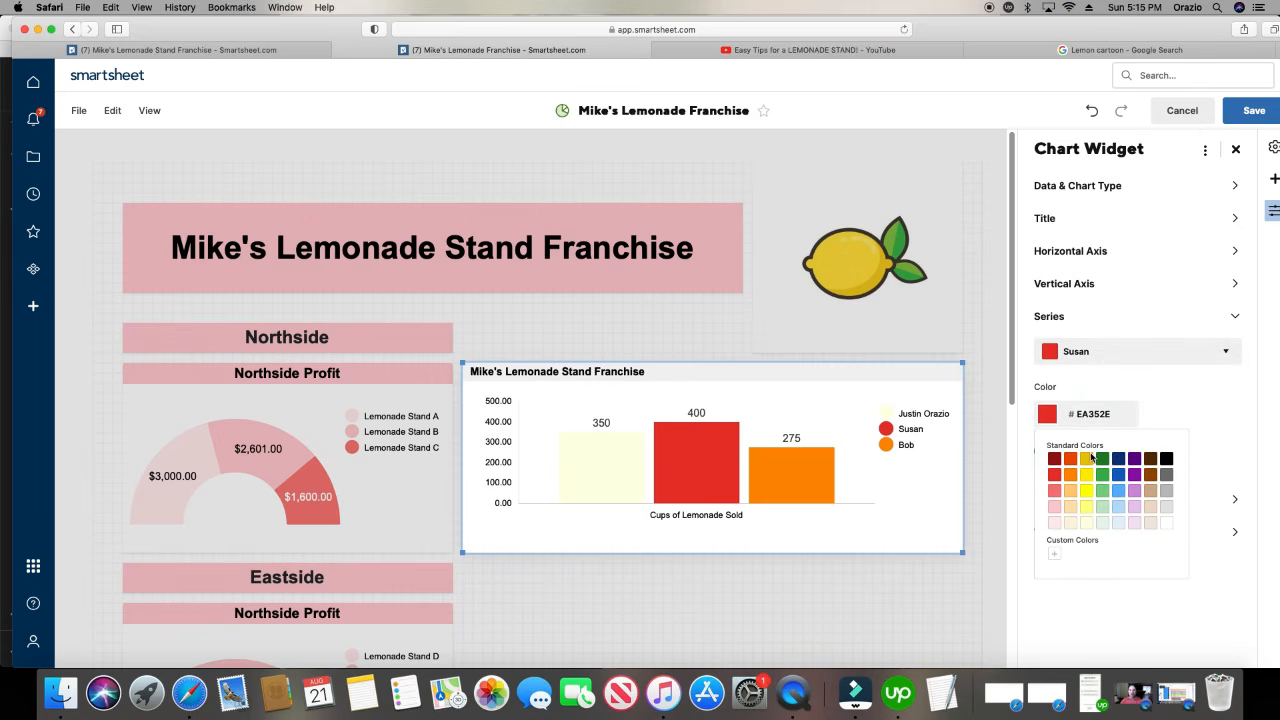
left_click(1089, 512)
- Change the third person's column series in the cups sold chart to bright yellow, #FEFF00
left_click(1090, 354)
left_click(1094, 469)
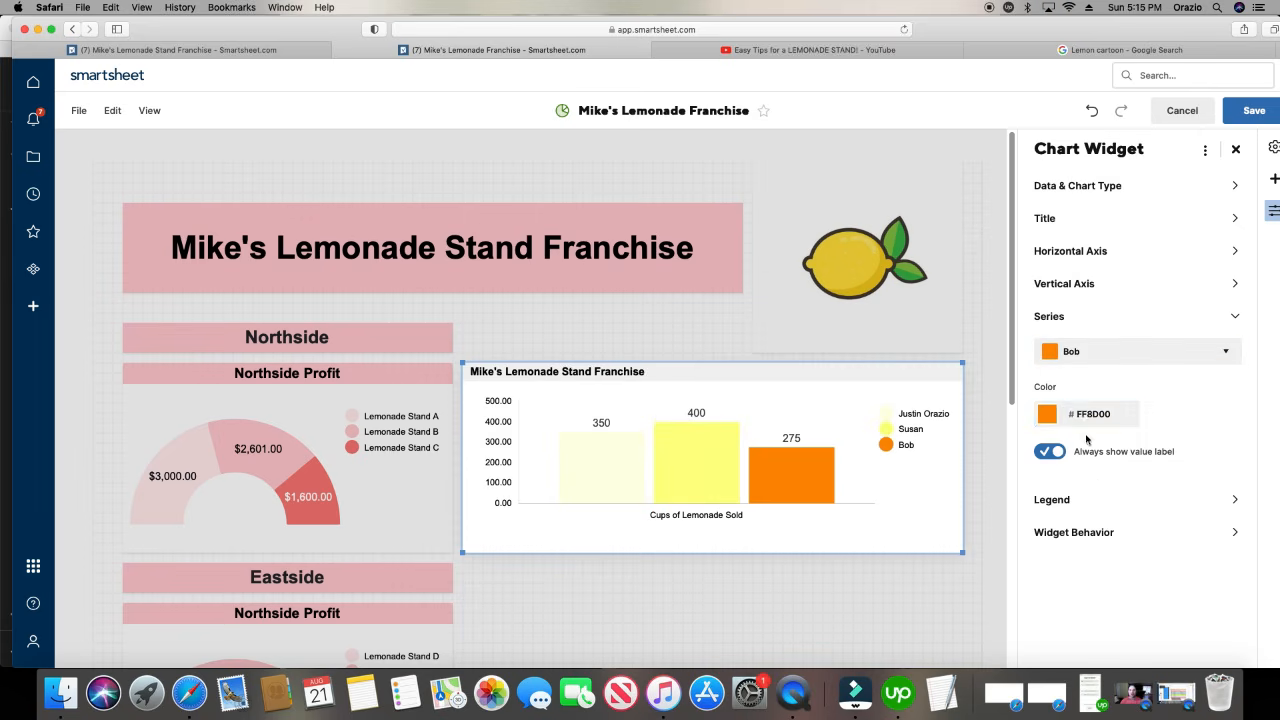
left_click(1089, 406)
left_click(1087, 491)
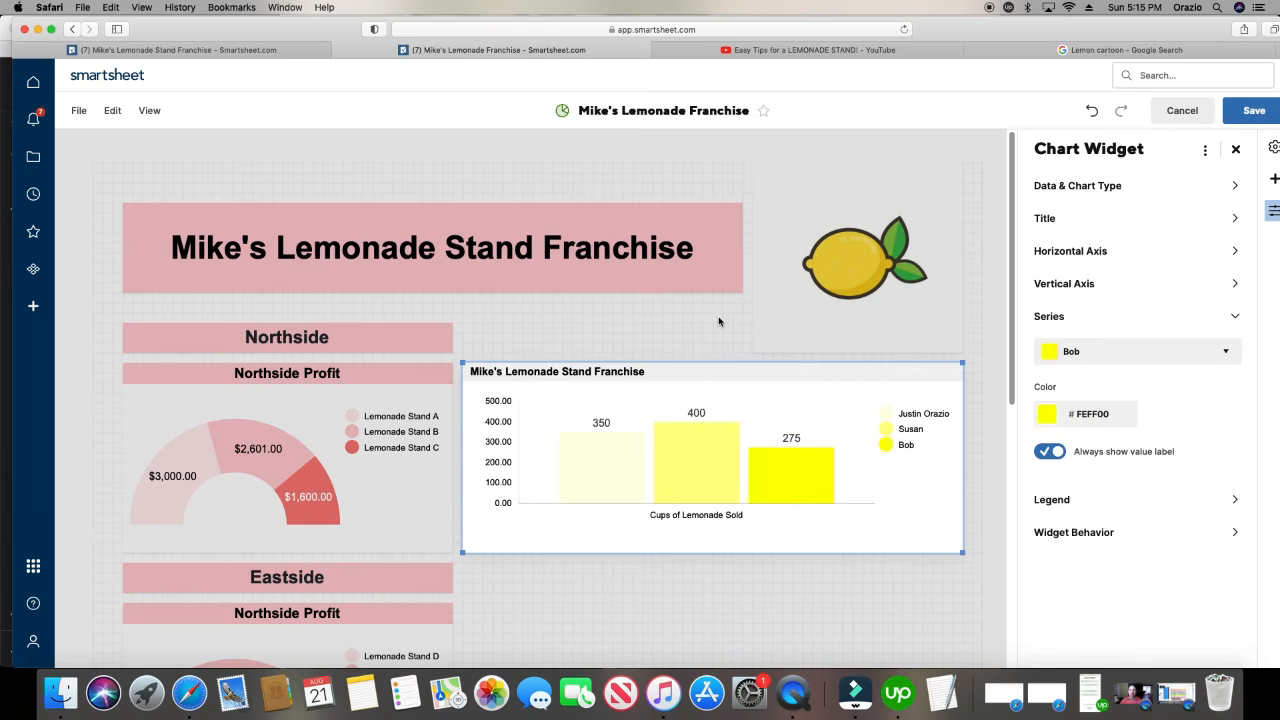
- Give the cups sold chart's title bar a light pink background matching the other headings
left_click(711, 371)
left_click(780, 346)
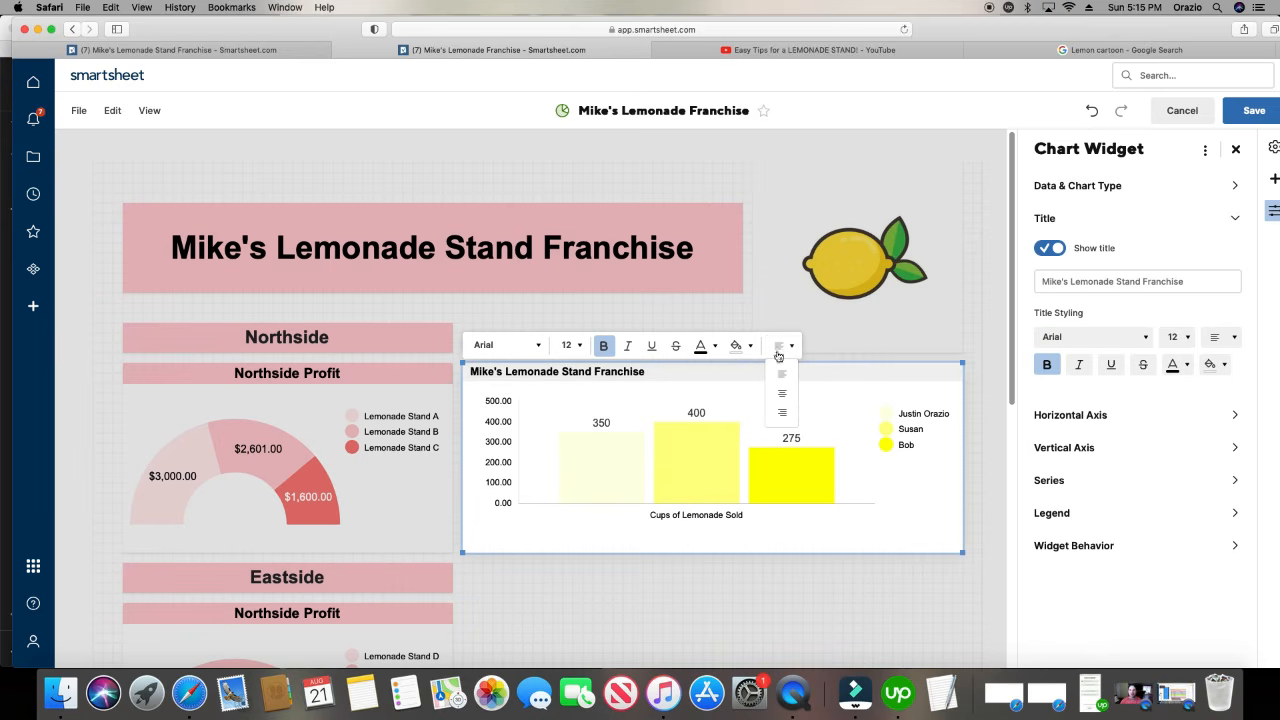
left_click(736, 347)
left_click(741, 431)
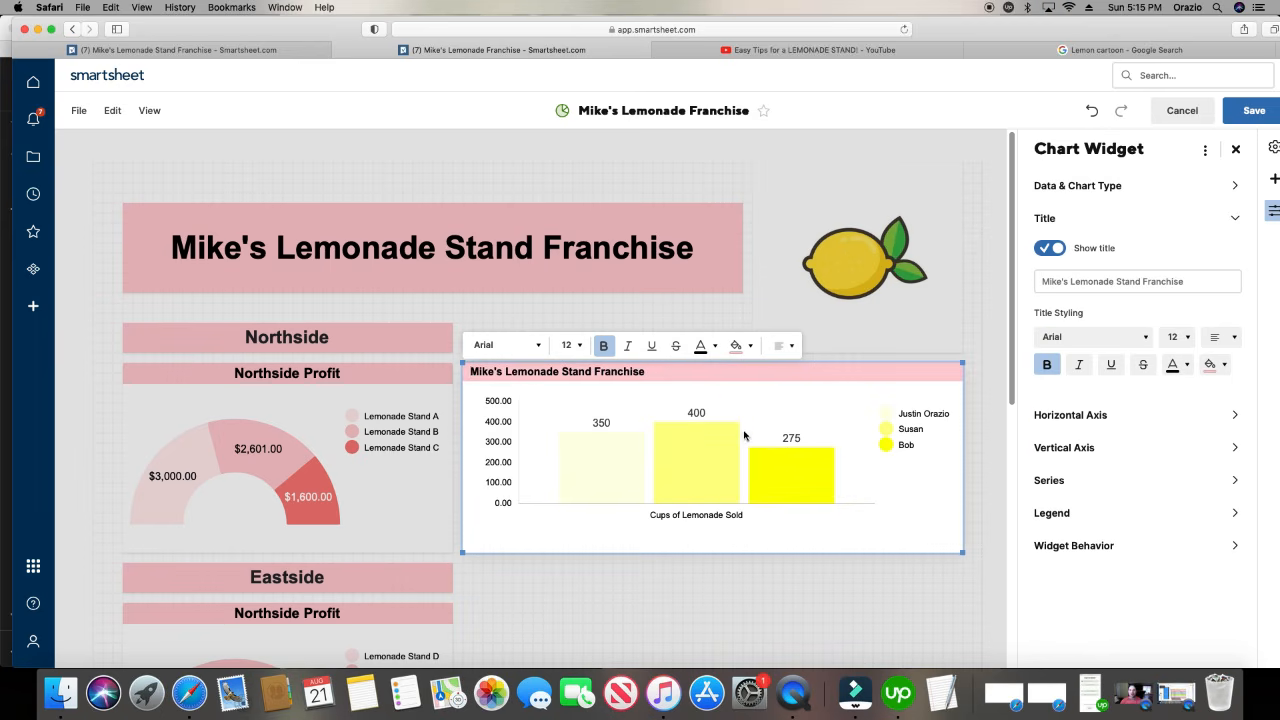
- Replace the column chart's title with "Cups Sold"
triple_click(650, 374)
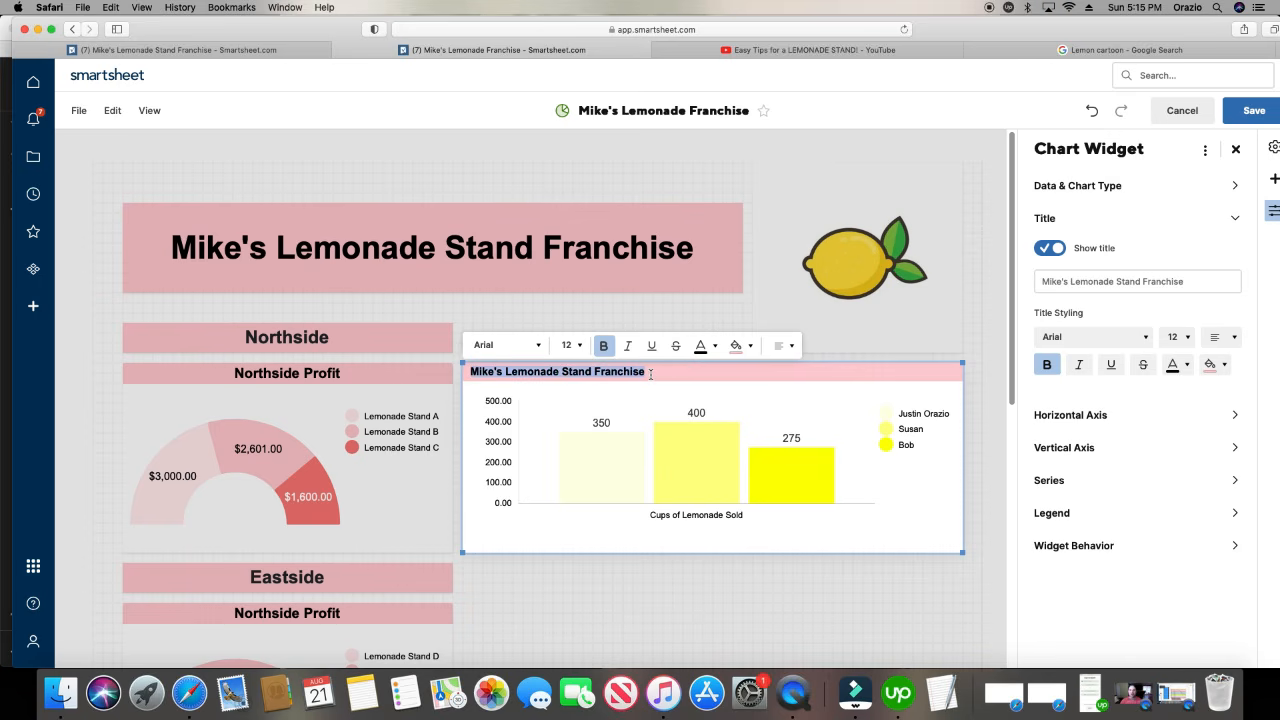
type("N")
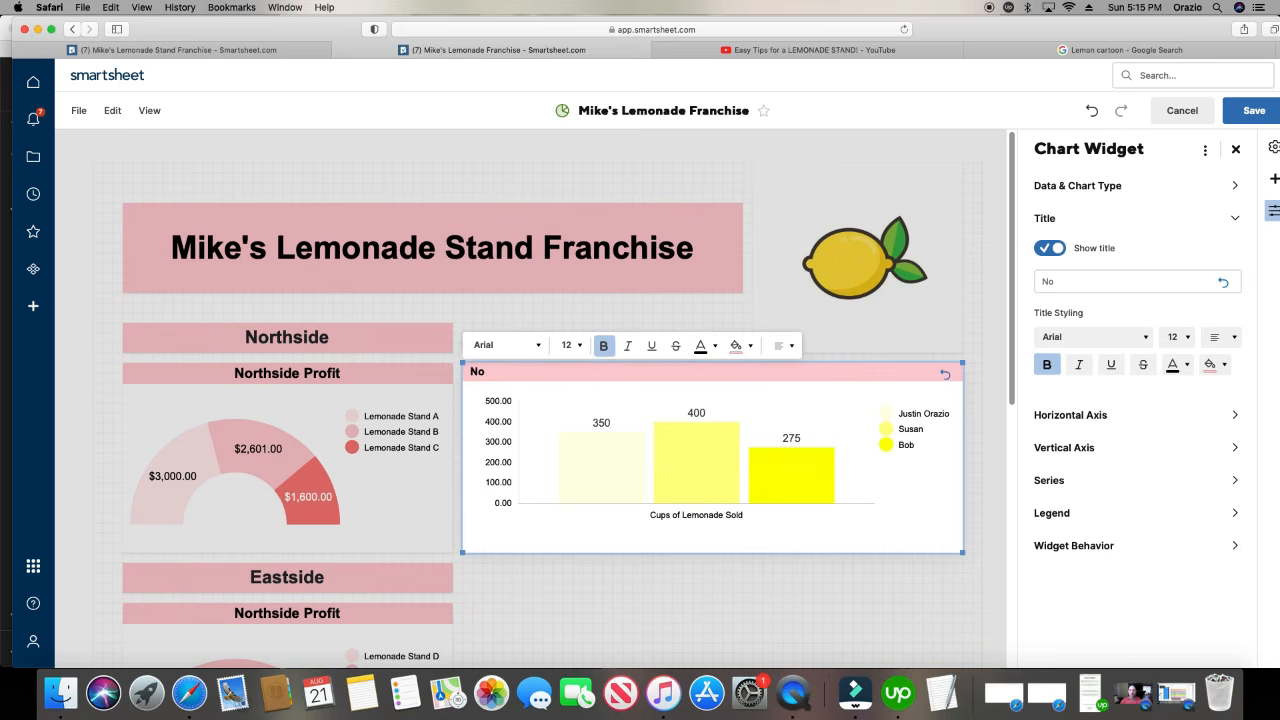
key("BackSpace")
type("Cups Sold")
left_click(616, 598)
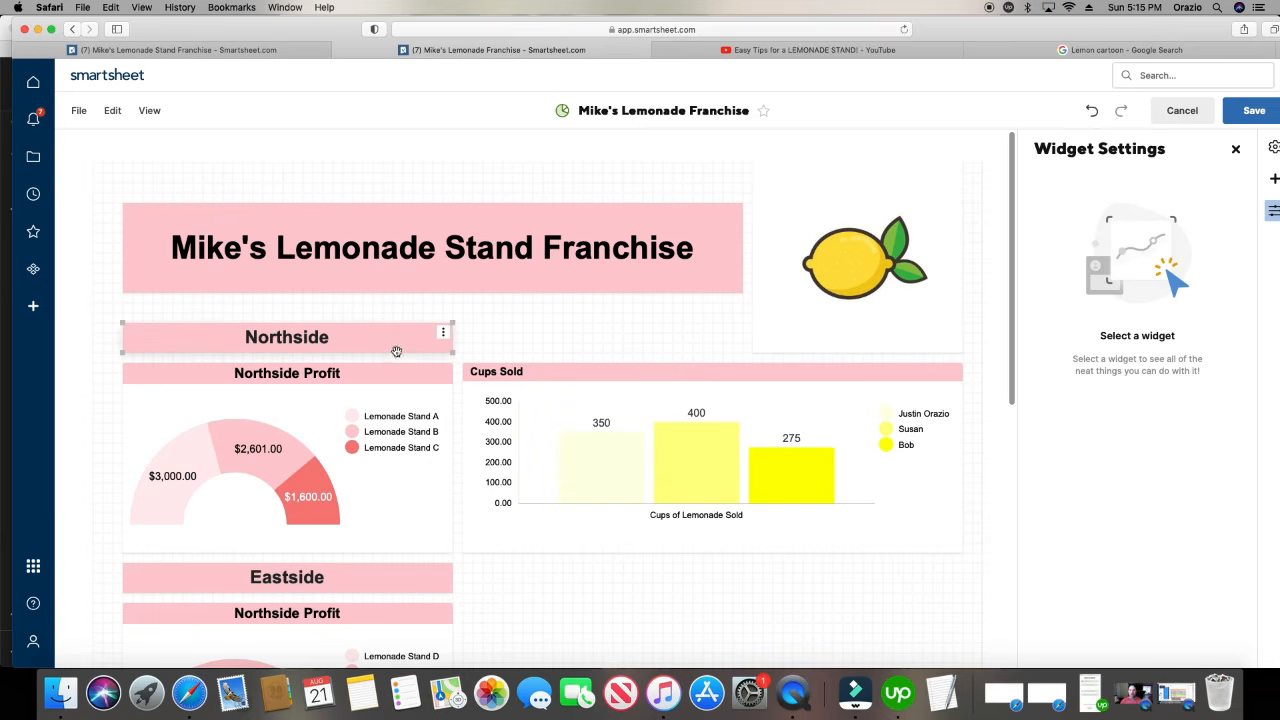
- Rearrange the Southside and Eastside titles and shift the Northside Profit and Cups Sold charts down to free space below the Northside title
scroll(586, 481, "down", 5)
scroll(578, 471, "up", 4)
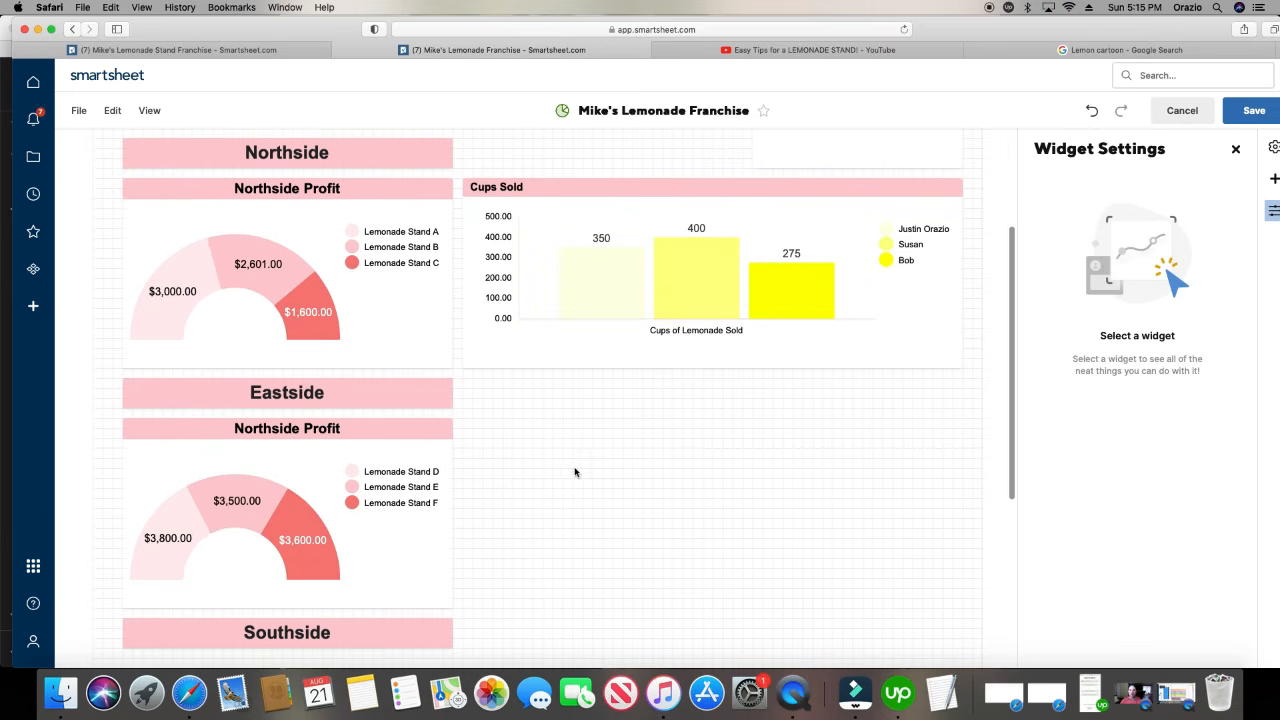
scroll(500, 477, "down", 3)
left_click_drag(408, 441, 686, 580)
left_click_drag(380, 409, 366, 476)
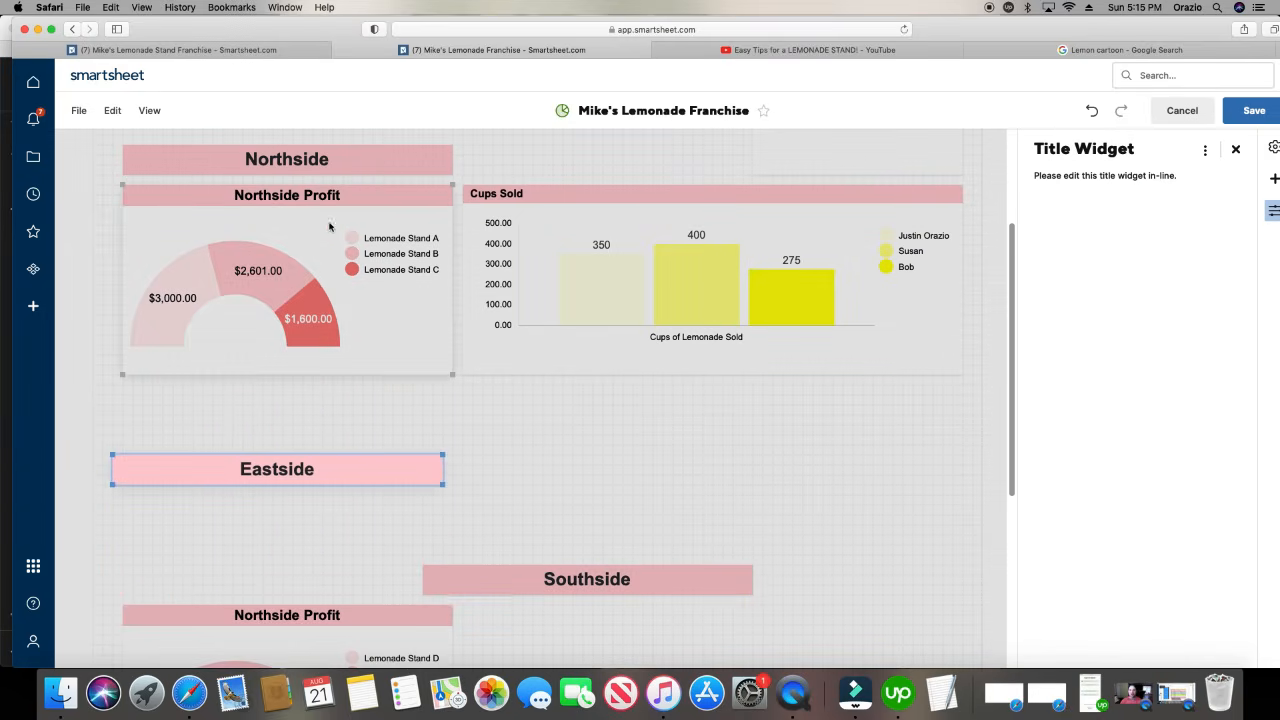
left_click_drag(328, 202, 323, 277)
left_click_drag(518, 199, 534, 251)
- Widen the Northside title to span both charts and align the Northside Profit chart with its left edge
left_click(443, 163)
left_click(433, 195)
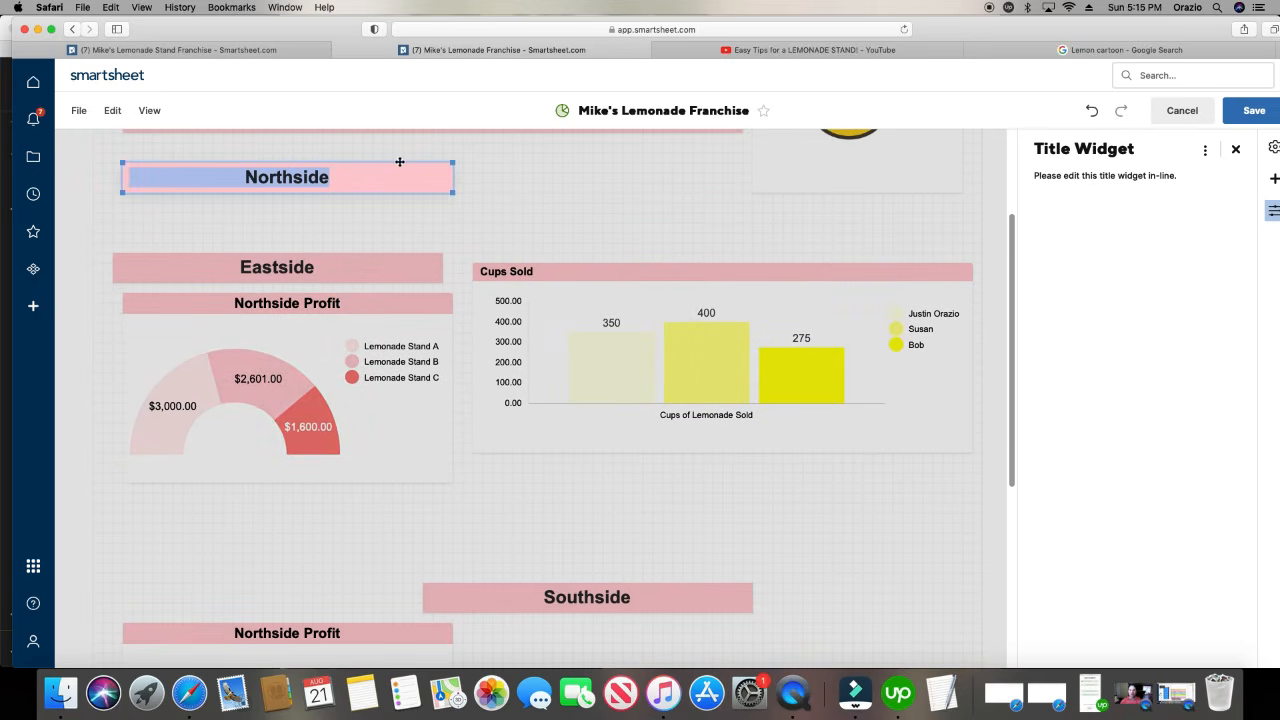
left_click_drag(394, 183, 972, 224)
mouse_move(391, 306)
left_mouse_down()
mouse_move(366, 300)
mouse_move(379, 303)
left_mouse_up()
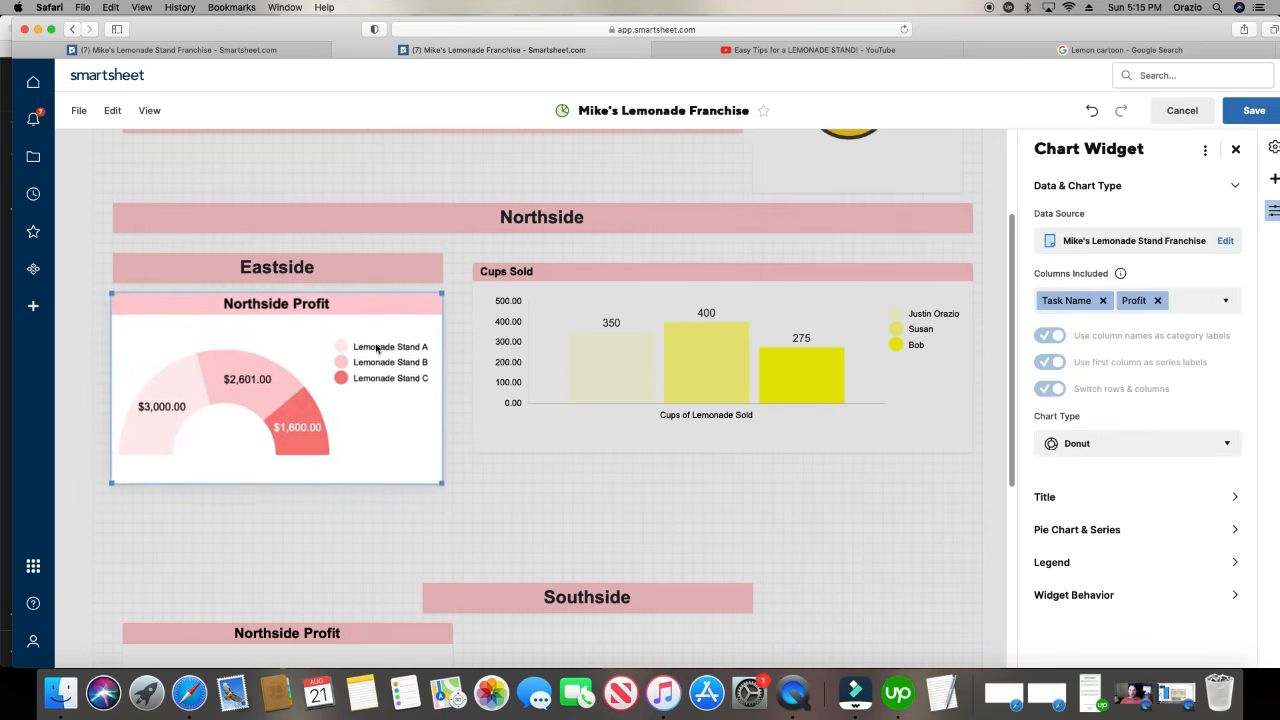
- Move the Eastside title out of the Northside section, down beside the second profit chart
scroll(367, 363, "down", 4)
scroll(366, 363, "up", 5)
scroll(366, 364, "down", 6)
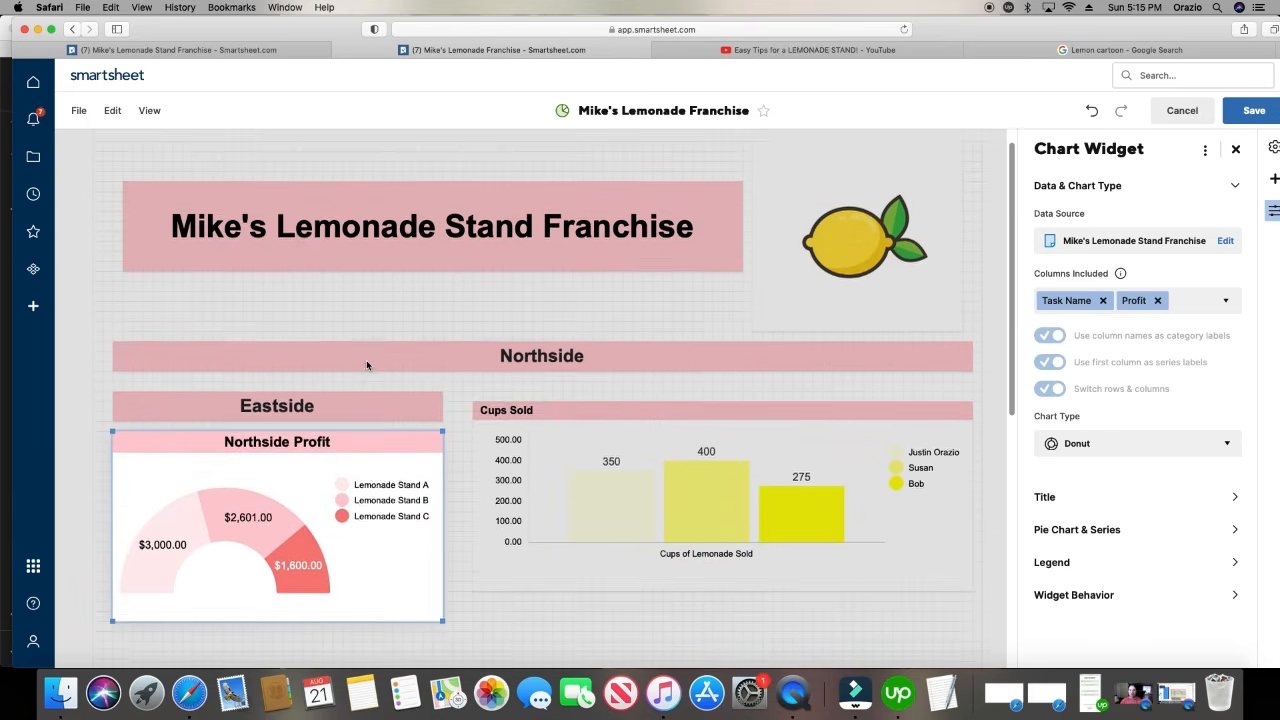
scroll(366, 370, "up", 2)
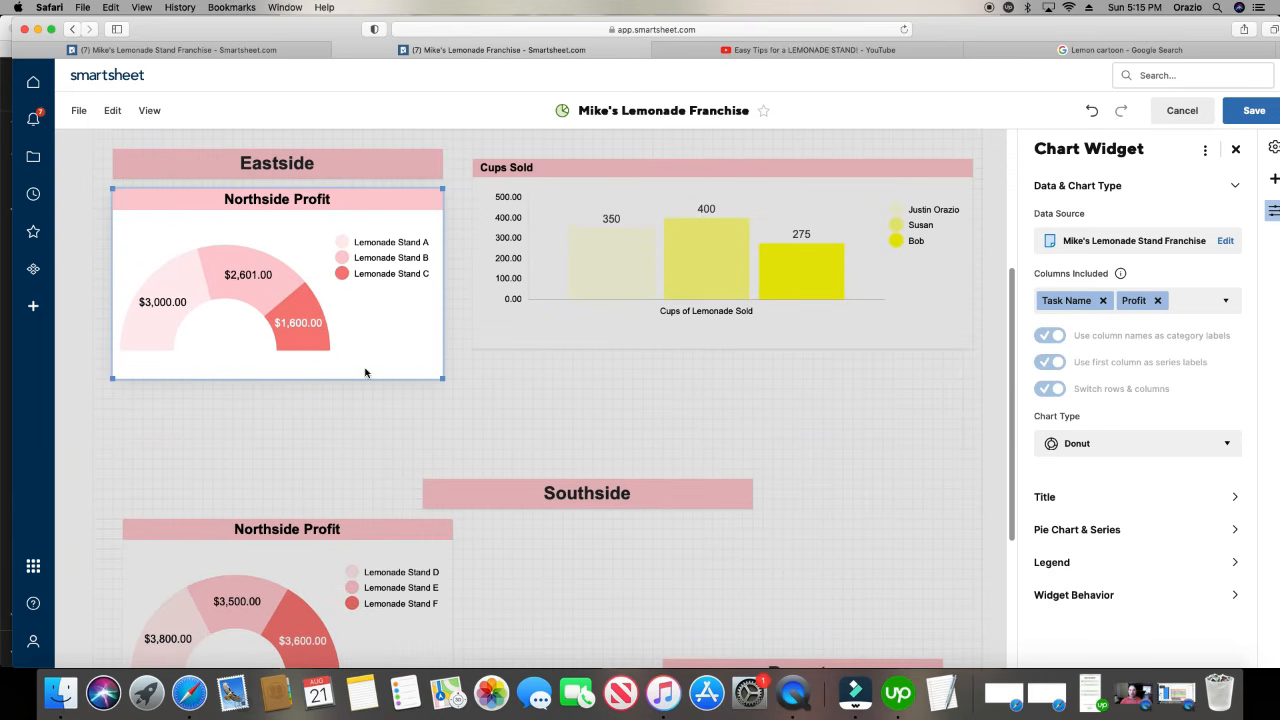
left_click_drag(309, 163, 667, 556)
- Place the Northside Profit and Cups Sold charts side by side directly beneath the wide Northside title, aligned with its edges
left_click_drag(286, 215, 288, 154)
left_click_drag(500, 181, 499, 162)
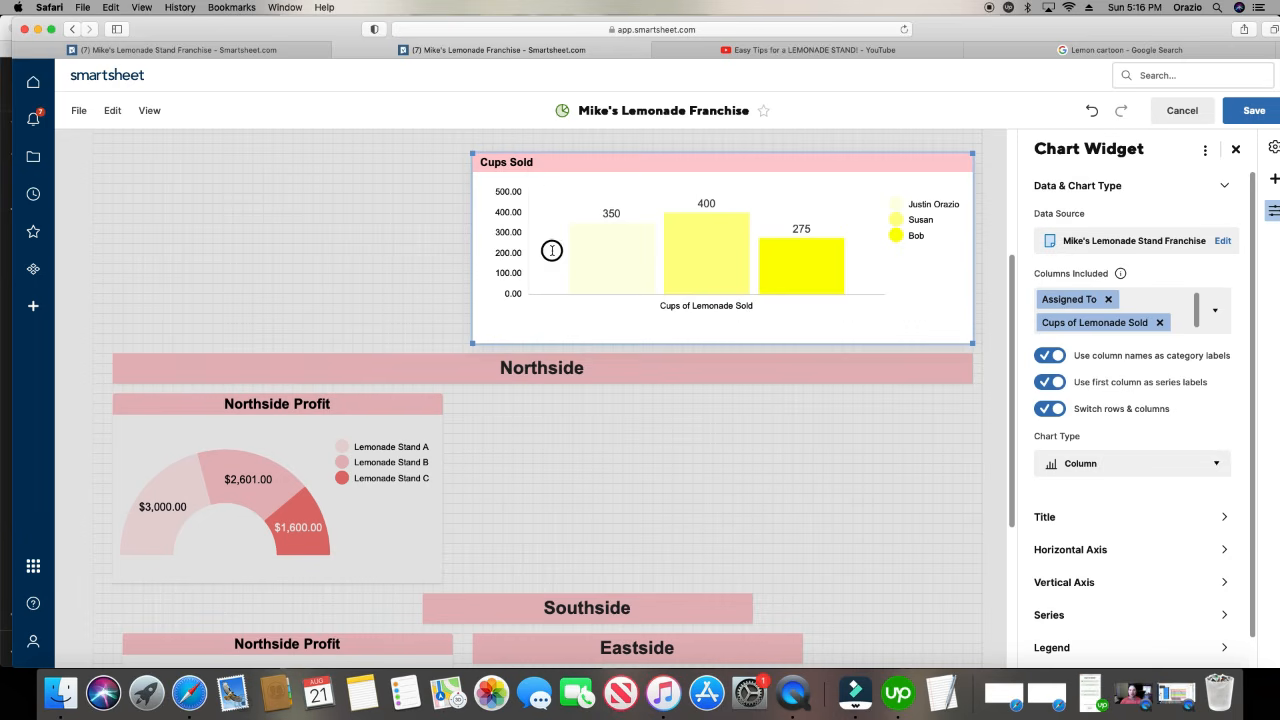
left_click_drag(552, 250, 552, 417)
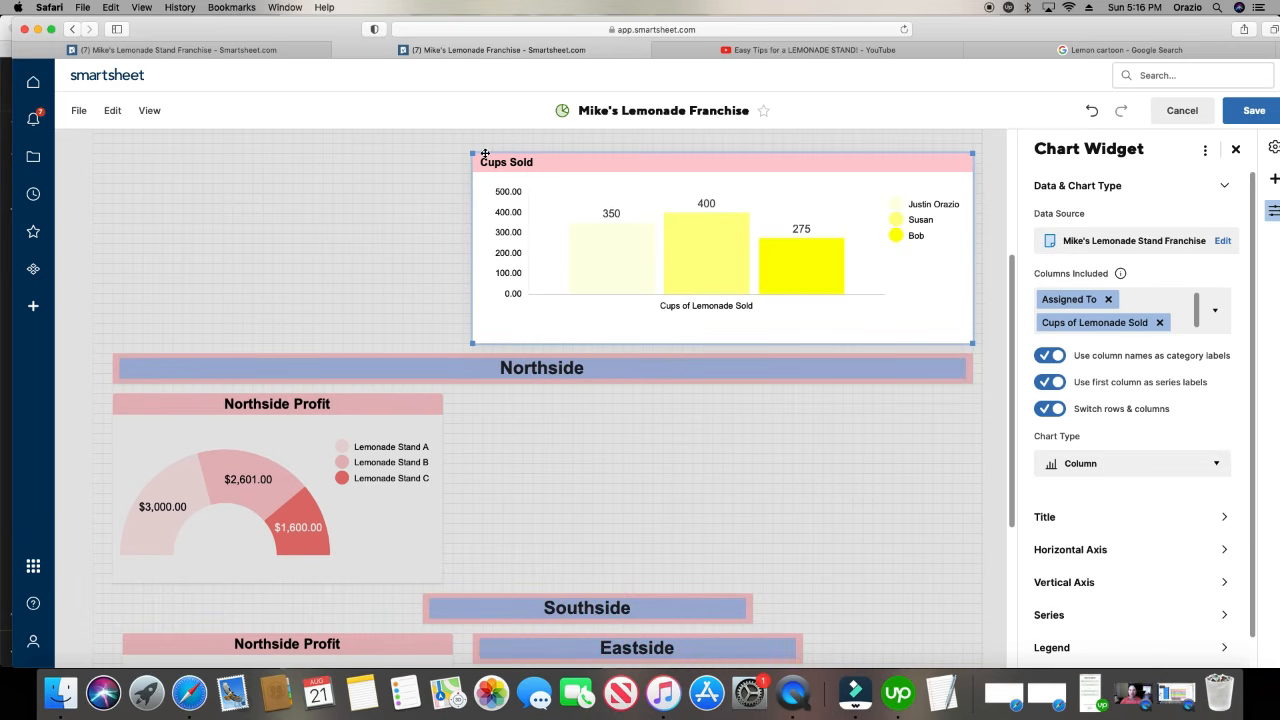
left_click_drag(485, 154, 501, 266)
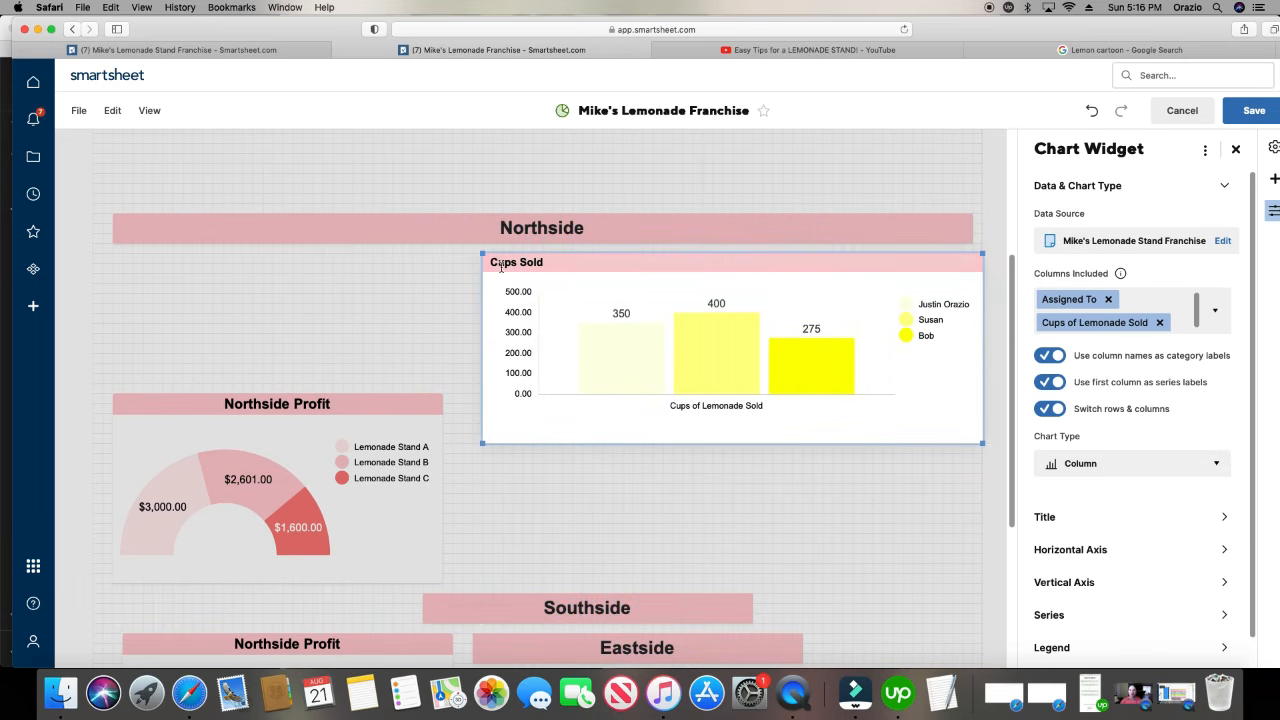
left_click_drag(392, 397, 388, 257)
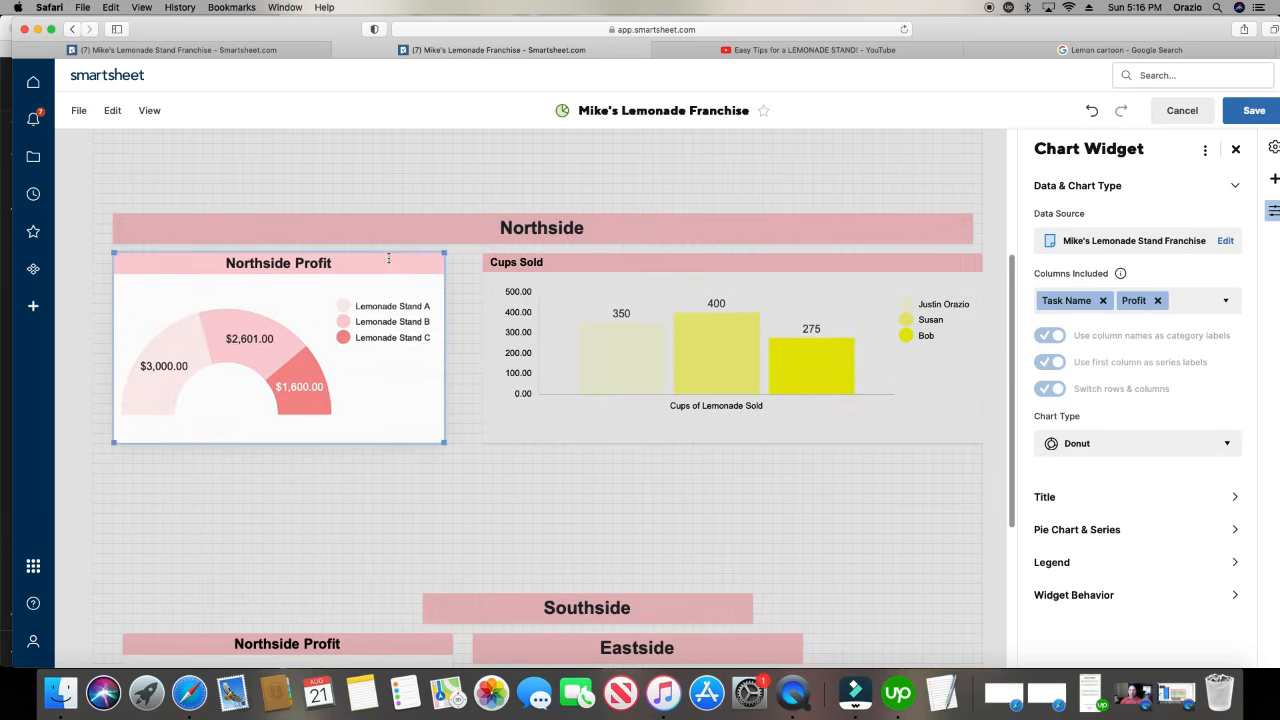
left_click(545, 265)
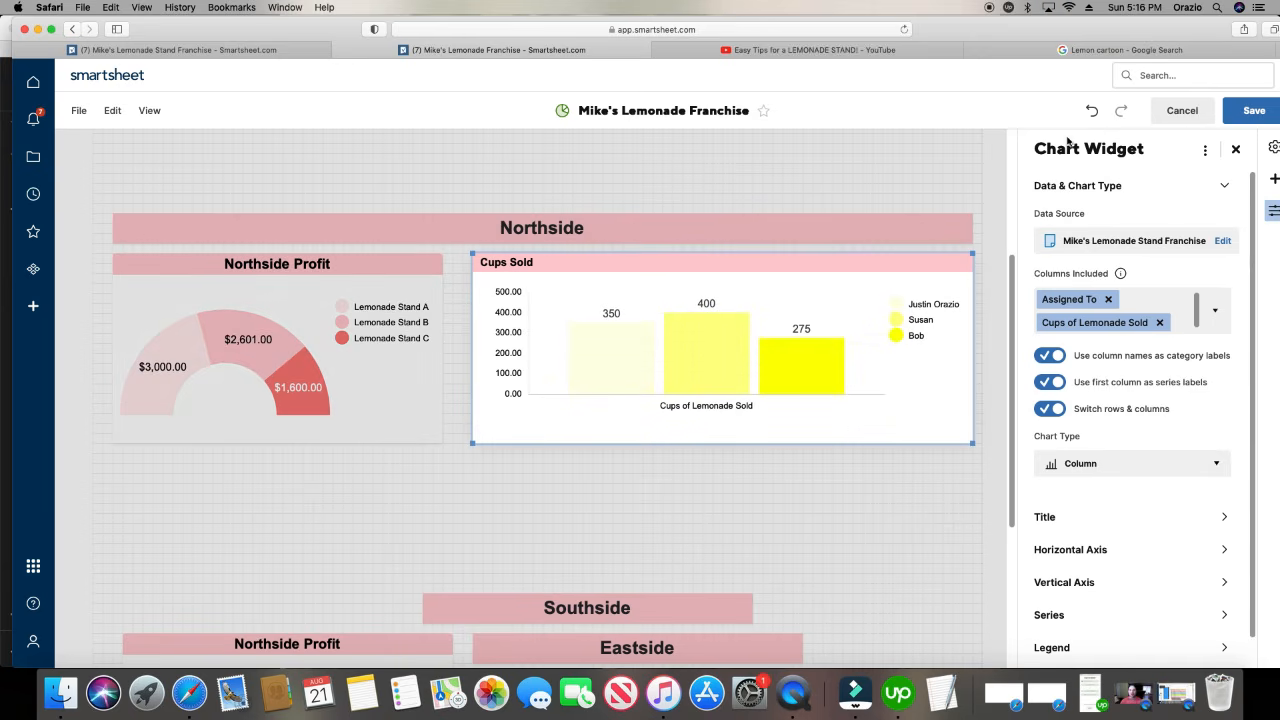
- Save the dashboard, check the published layout and reopen it for editing
left_click(1250, 110)
scroll(572, 389, "down", 3)
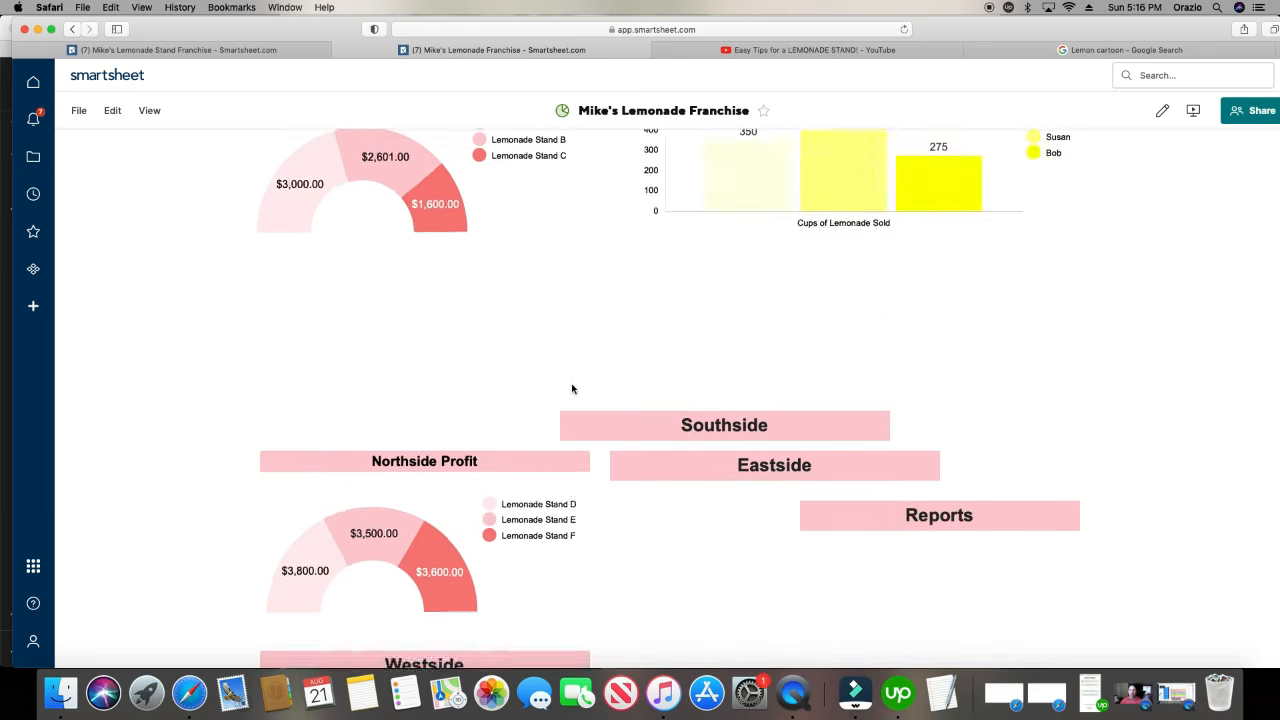
left_click(113, 112)
left_click(120, 137)
- Move the Northside title up below the lemon logo and bring the Cups Sold and Northside Profit charts up directly beneath it
left_click(779, 434)
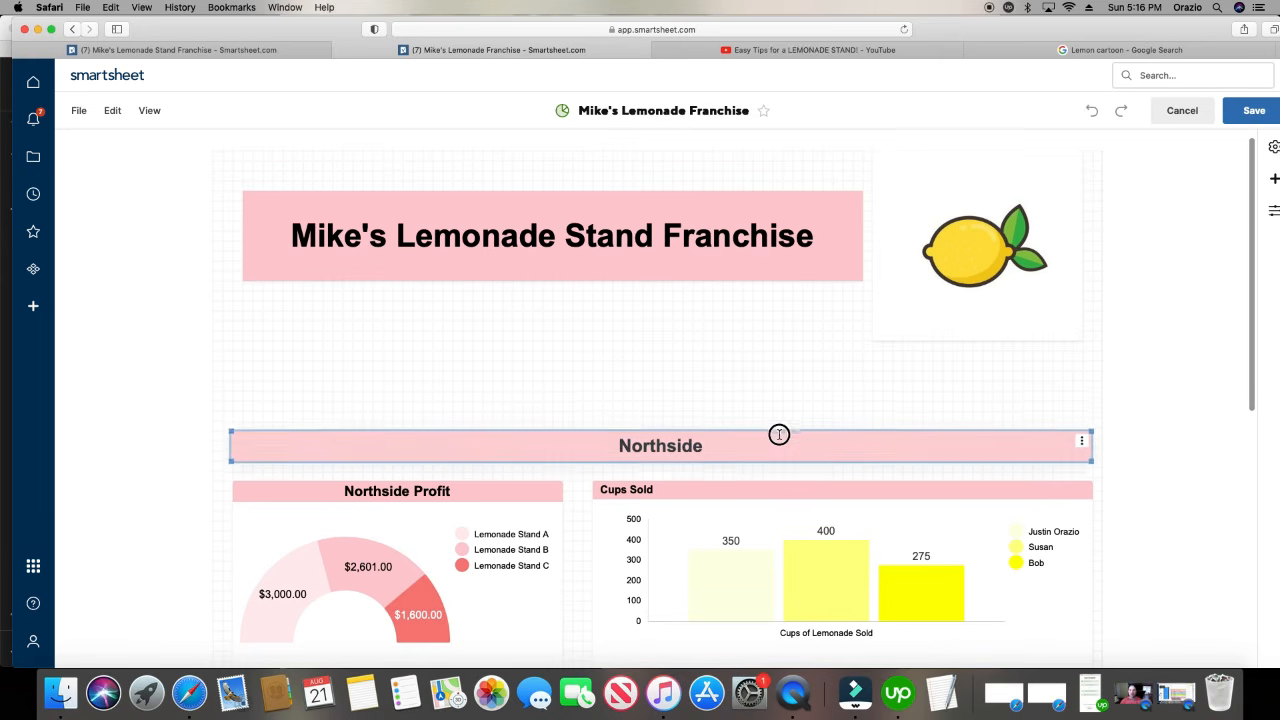
left_click_drag(779, 434, 786, 360)
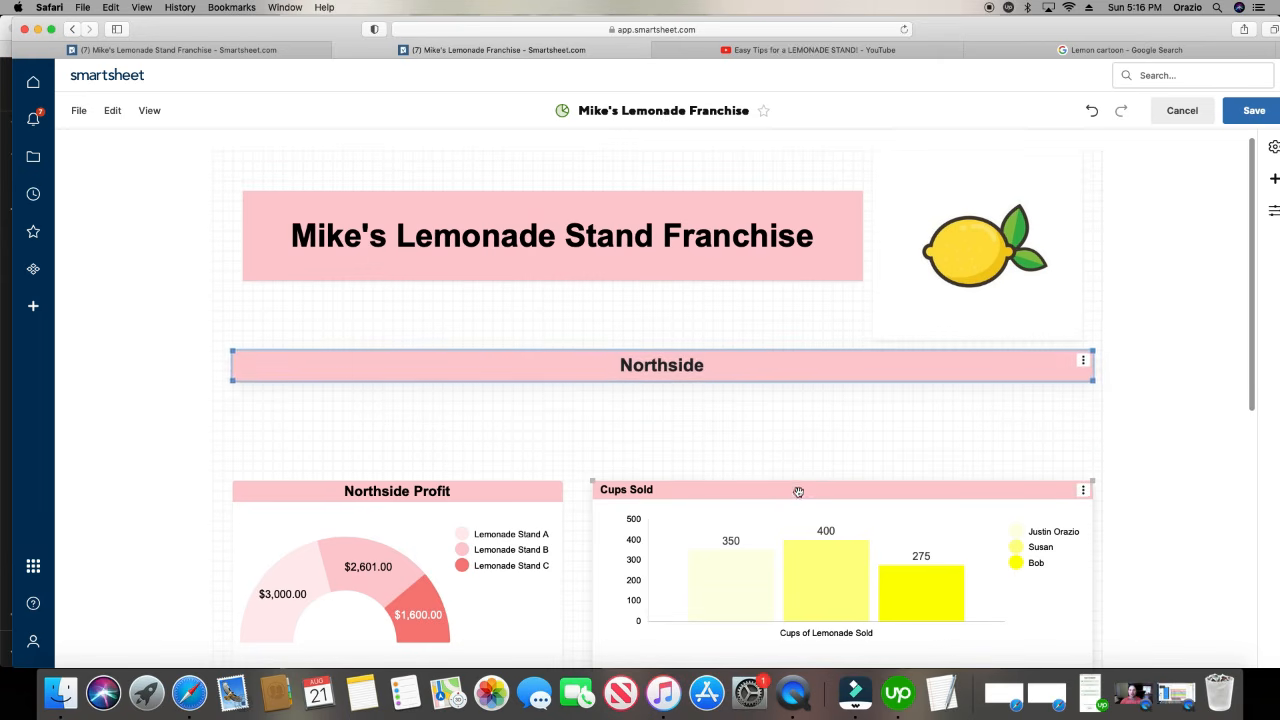
left_click_drag(798, 491, 789, 407)
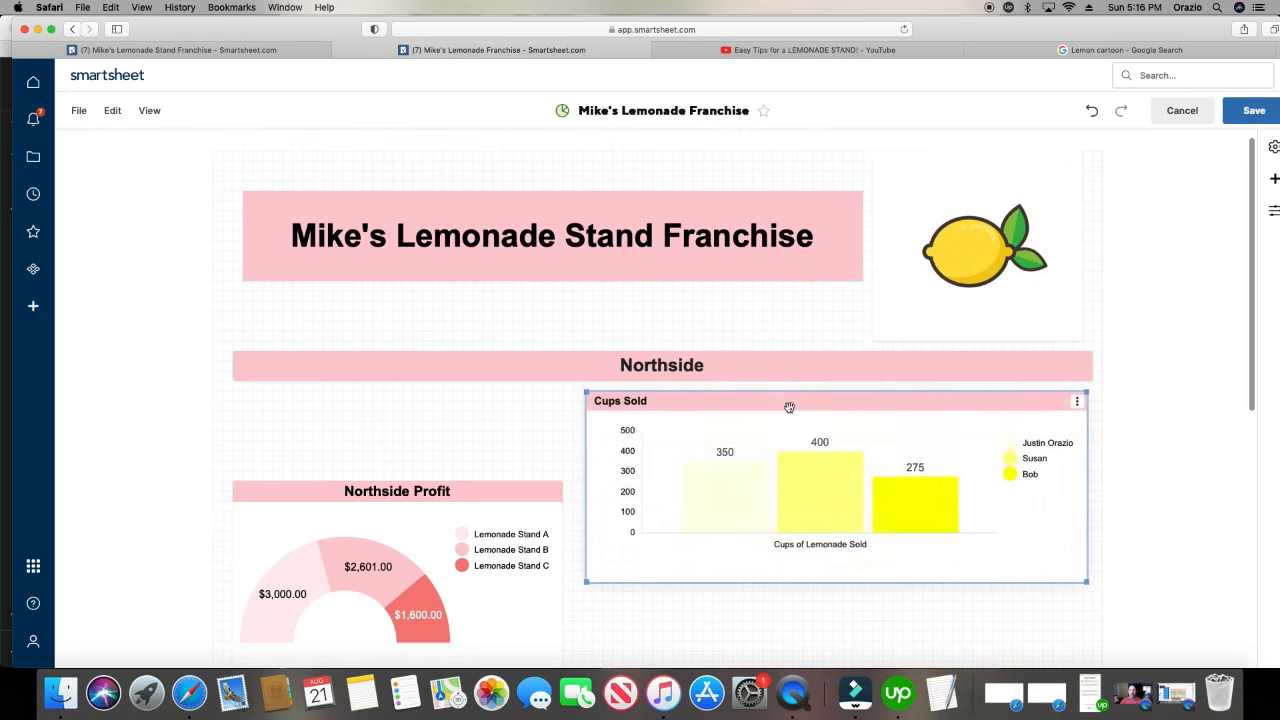
left_click_drag(511, 491, 520, 407)
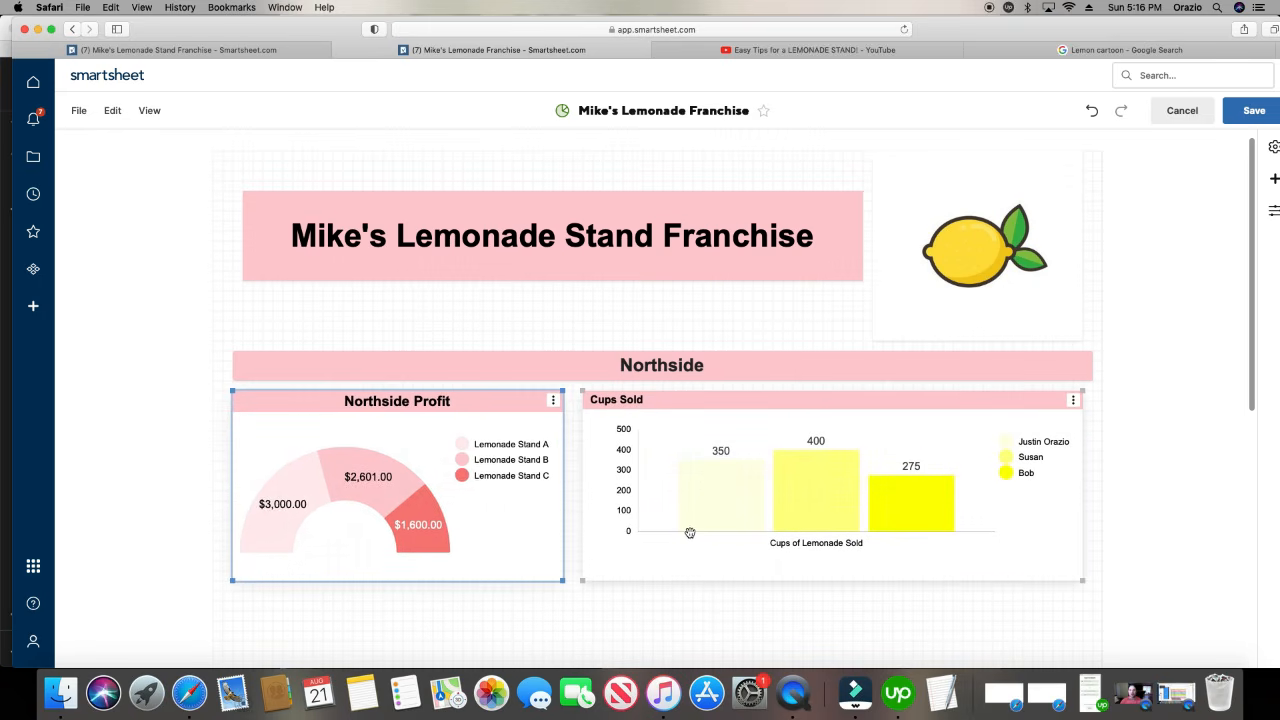
- Move the Southside title beneath the Northside charts and widen it to span both of them
scroll(780, 434, "down", 10)
left_click(752, 383)
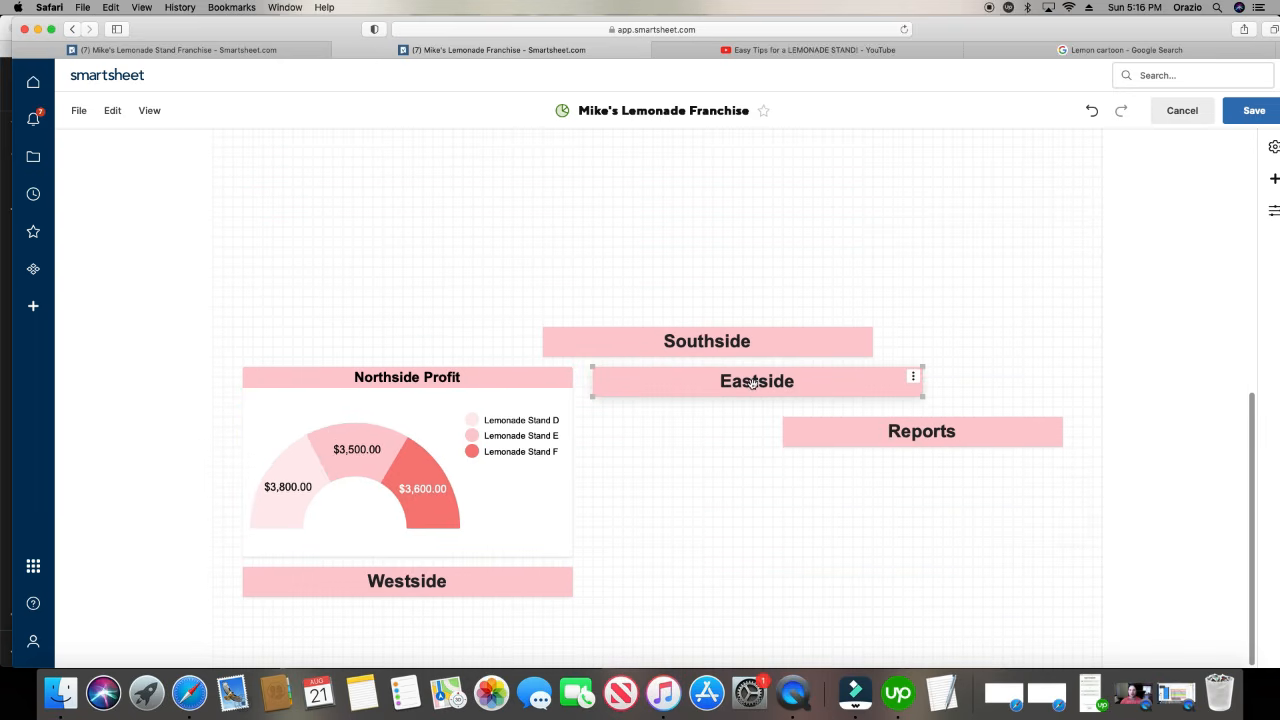
scroll(752, 383, "up", 5)
left_click_drag(740, 591, 440, 375)
left_click_drag(556, 388, 614, 387)
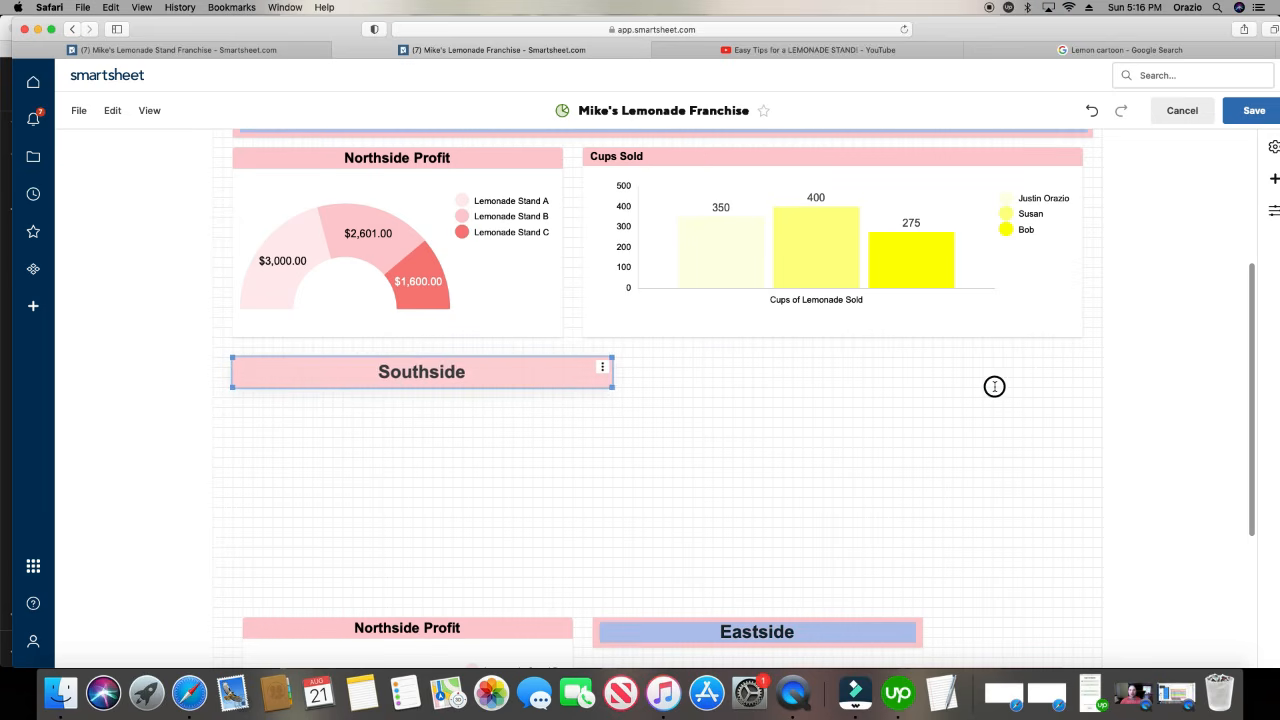
left_click_drag(994, 386, 1081, 388)
scroll(877, 520, "down", 1)
scroll(874, 523, "up", 1)
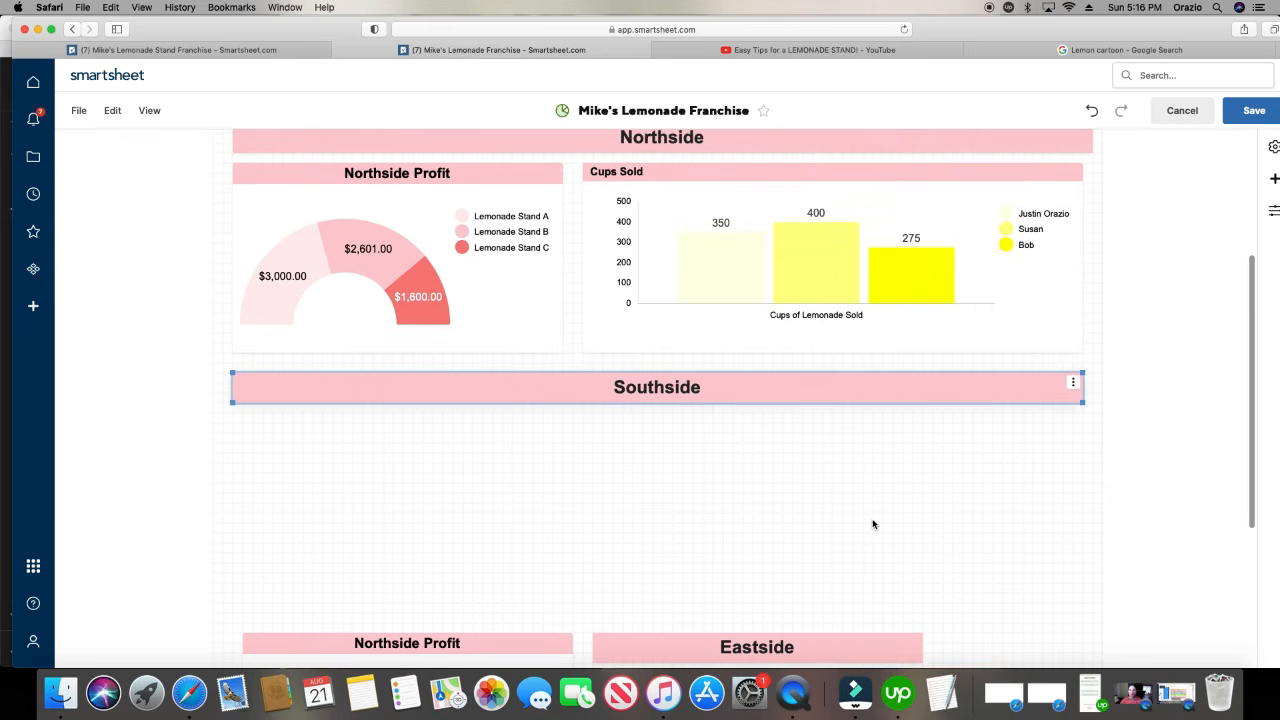
scroll(872, 524, "down", 2)
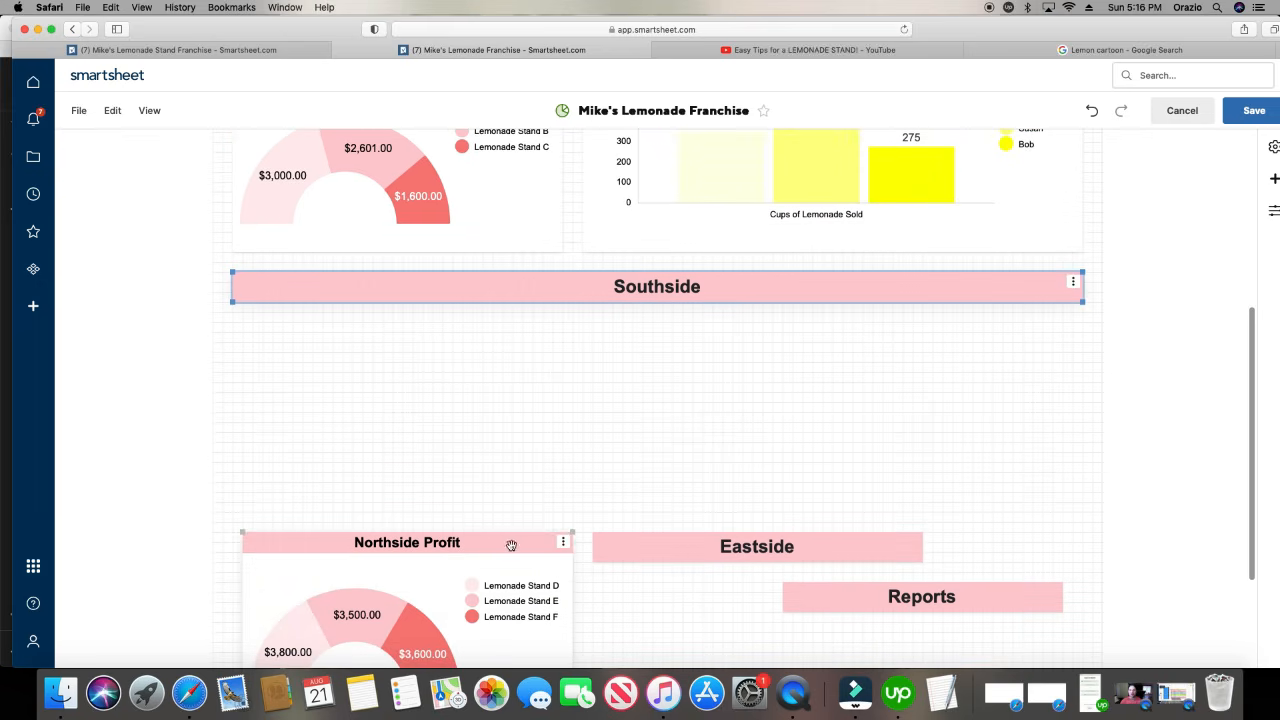
scroll(511, 545, "up", 4)
scroll(513, 552, "down", 7)
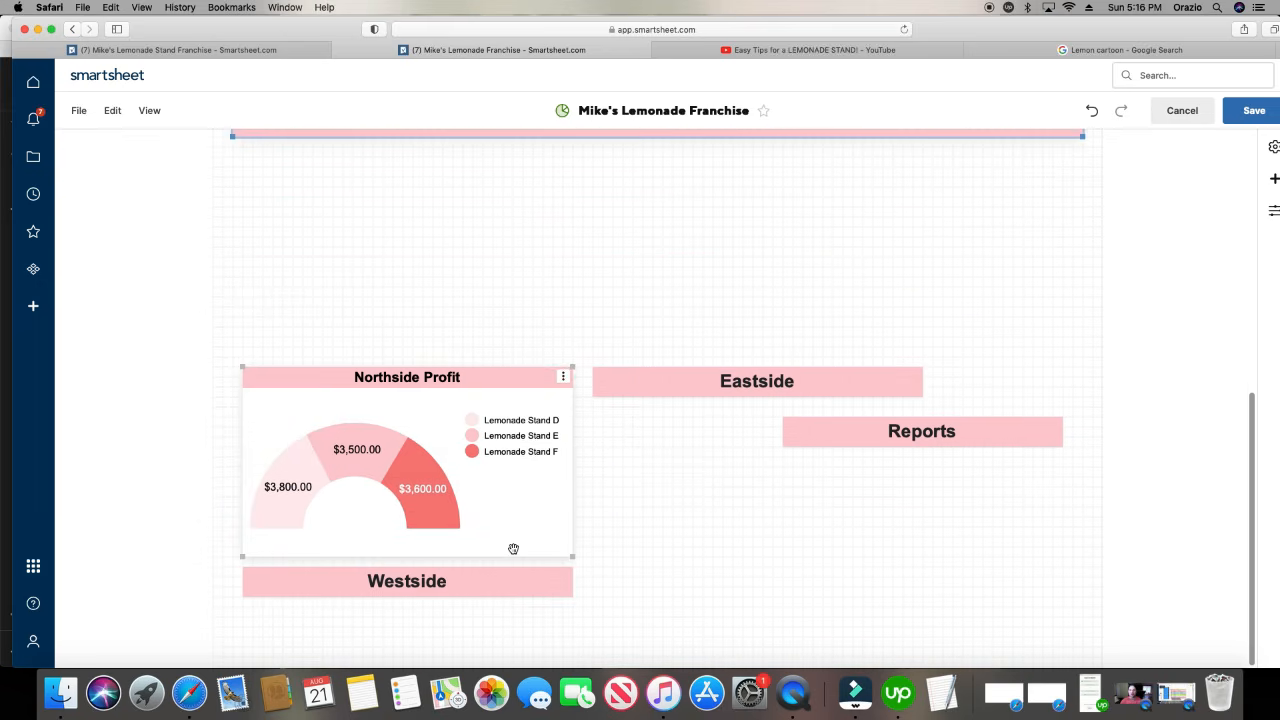
scroll(513, 549, "up", 5)
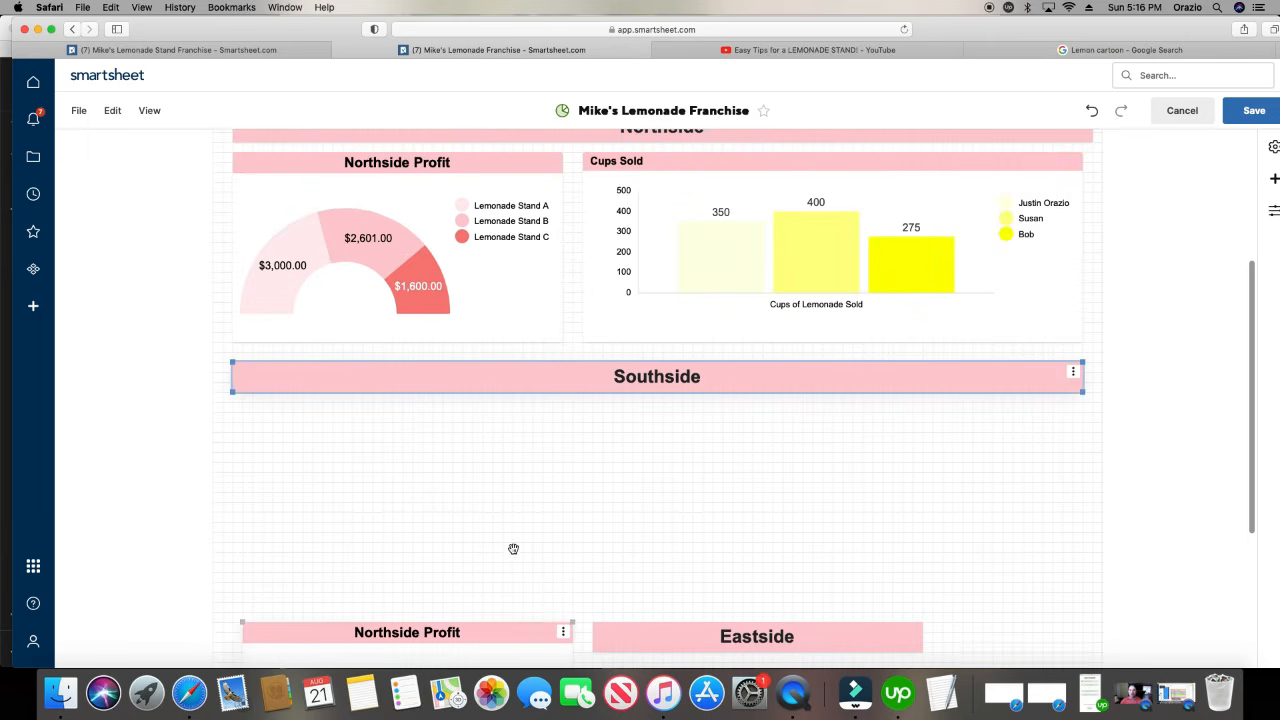
scroll(513, 549, "down", 2)
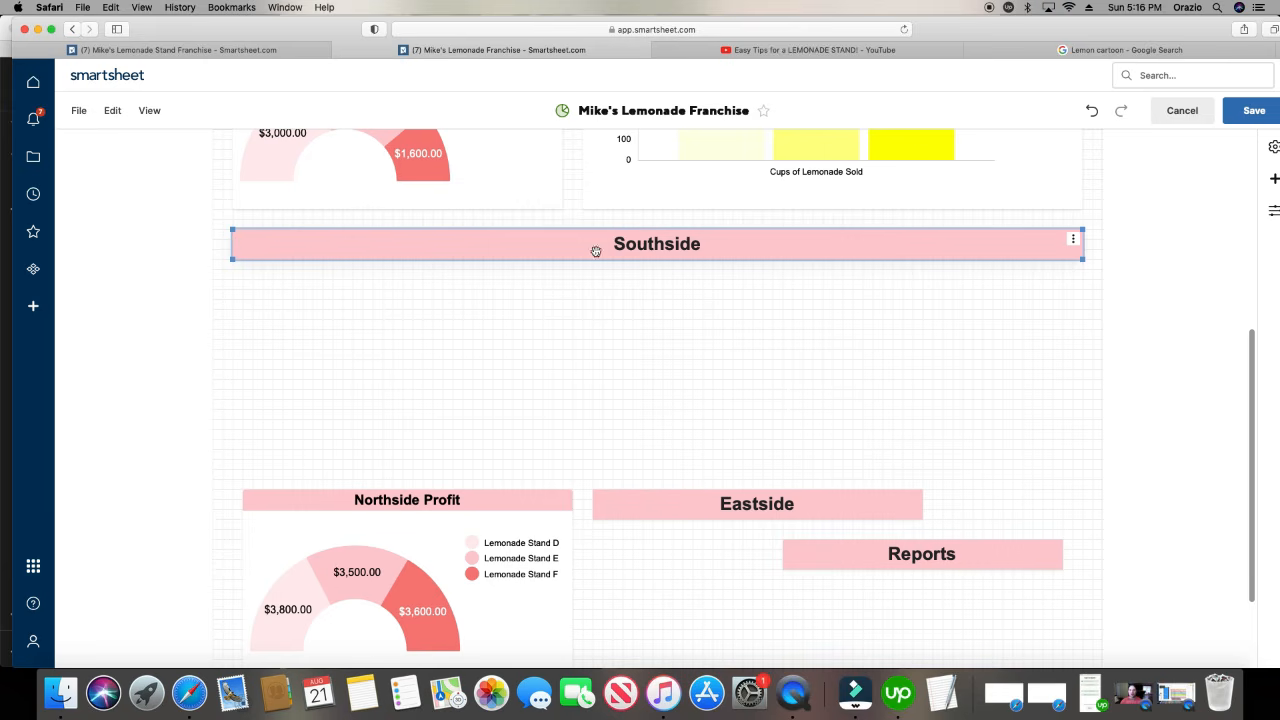
- Place the Eastside title beneath the Northside charts, widened to span both, and move the Lemonade Stand D–F profit chart directly under it
left_click_drag(595, 251, 605, 370)
left_click_drag(657, 508, 298, 248)
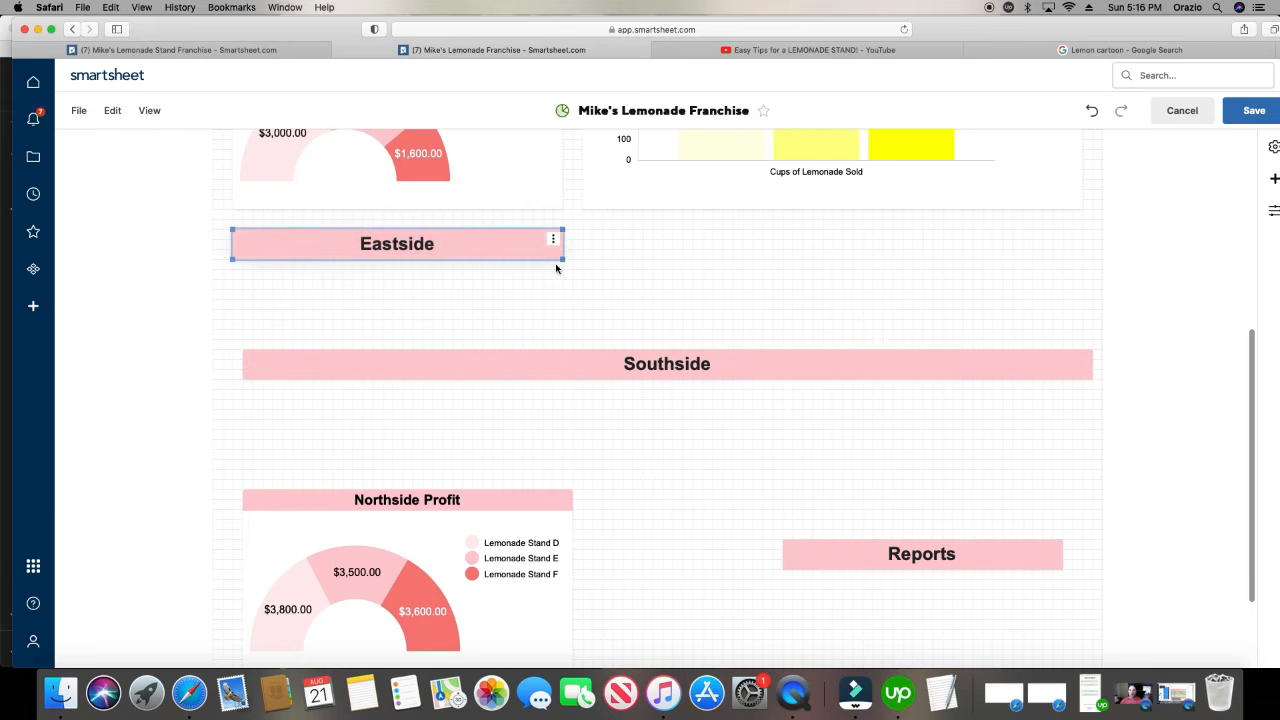
left_click_drag(565, 260, 884, 245)
left_click_drag(988, 258, 1084, 250)
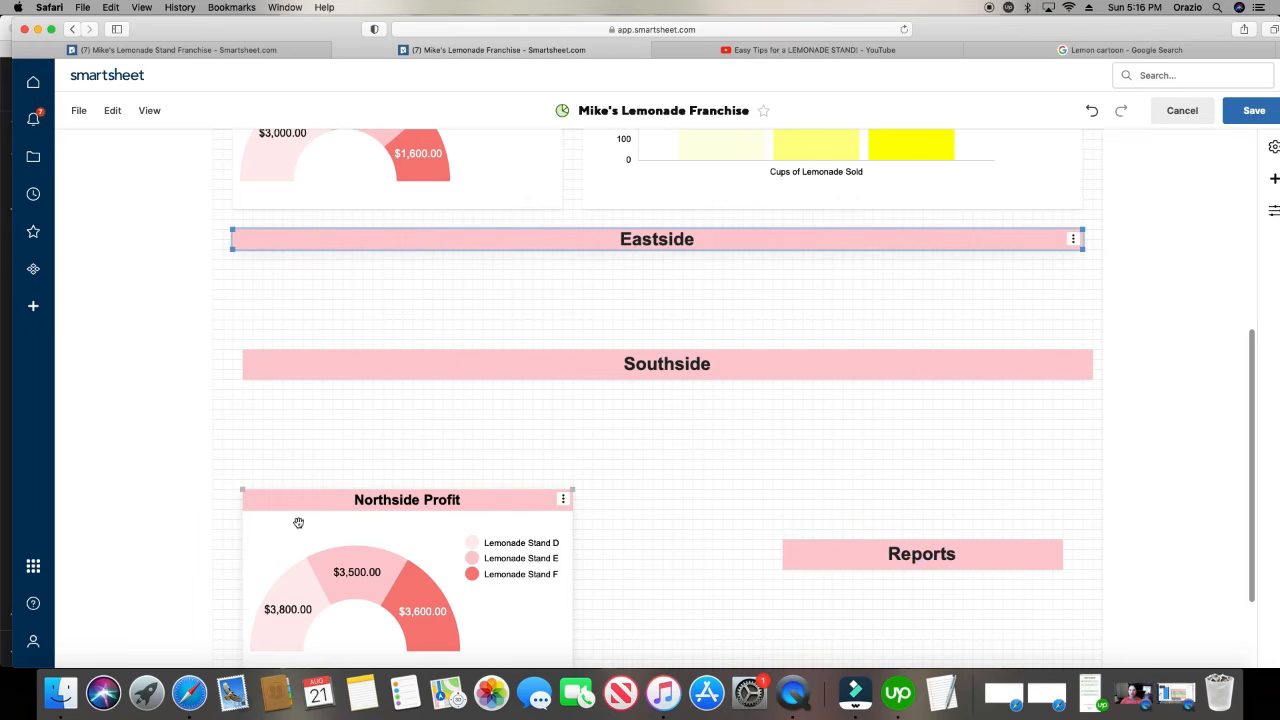
left_click_drag(303, 505, 293, 270)
- Delete the Reports title and paste a copy of the Northside Cups Sold chart beside the Lemonade Stand D–F profit chart
scroll(484, 535, "up", 6)
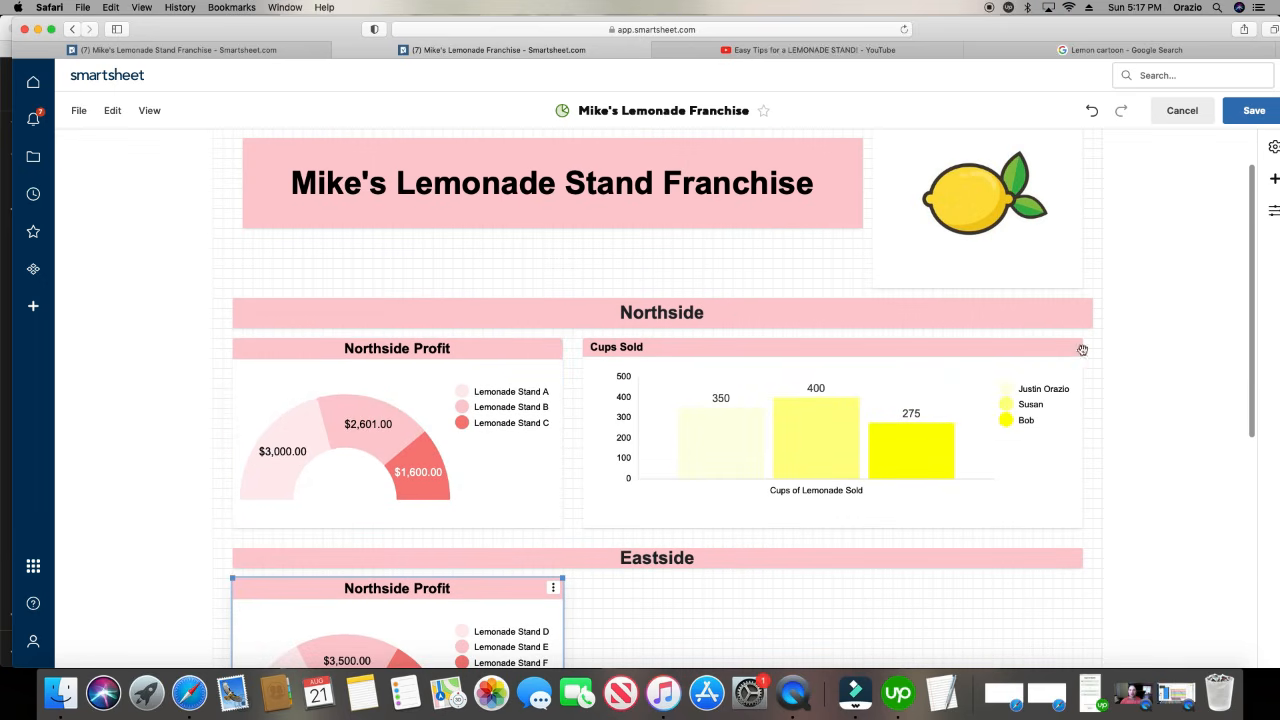
left_click(1073, 348)
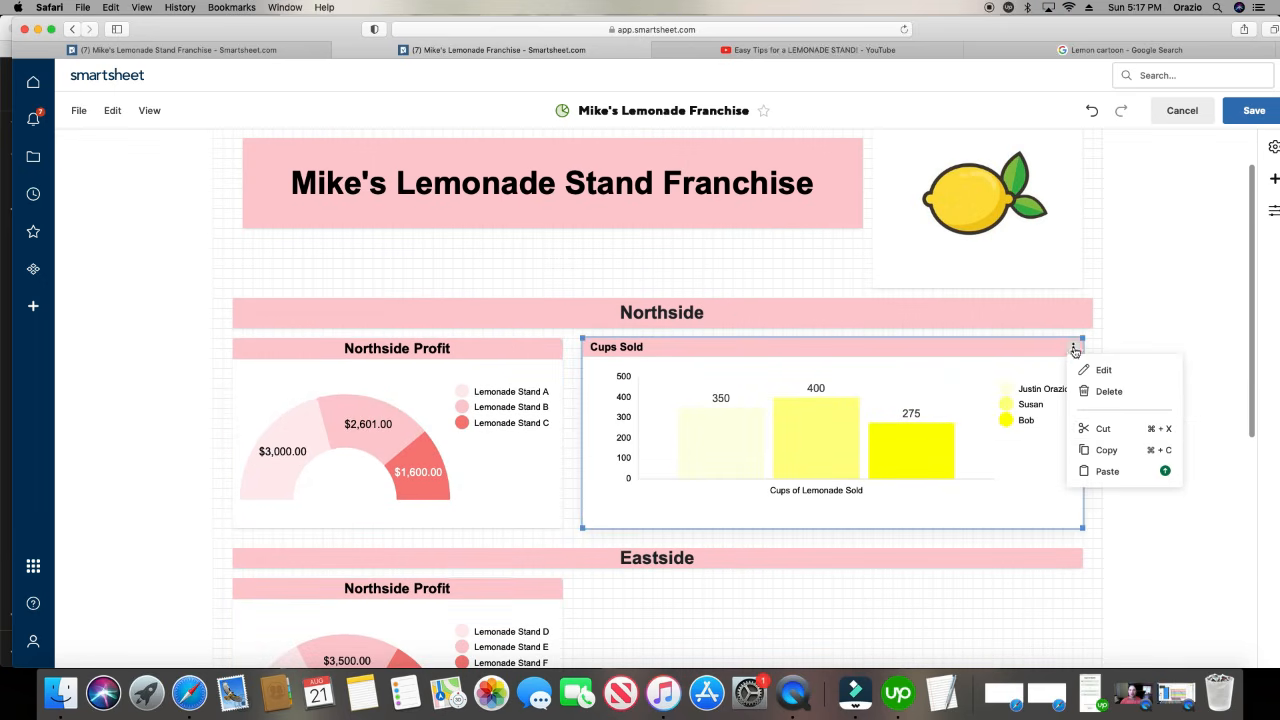
left_click(1108, 450)
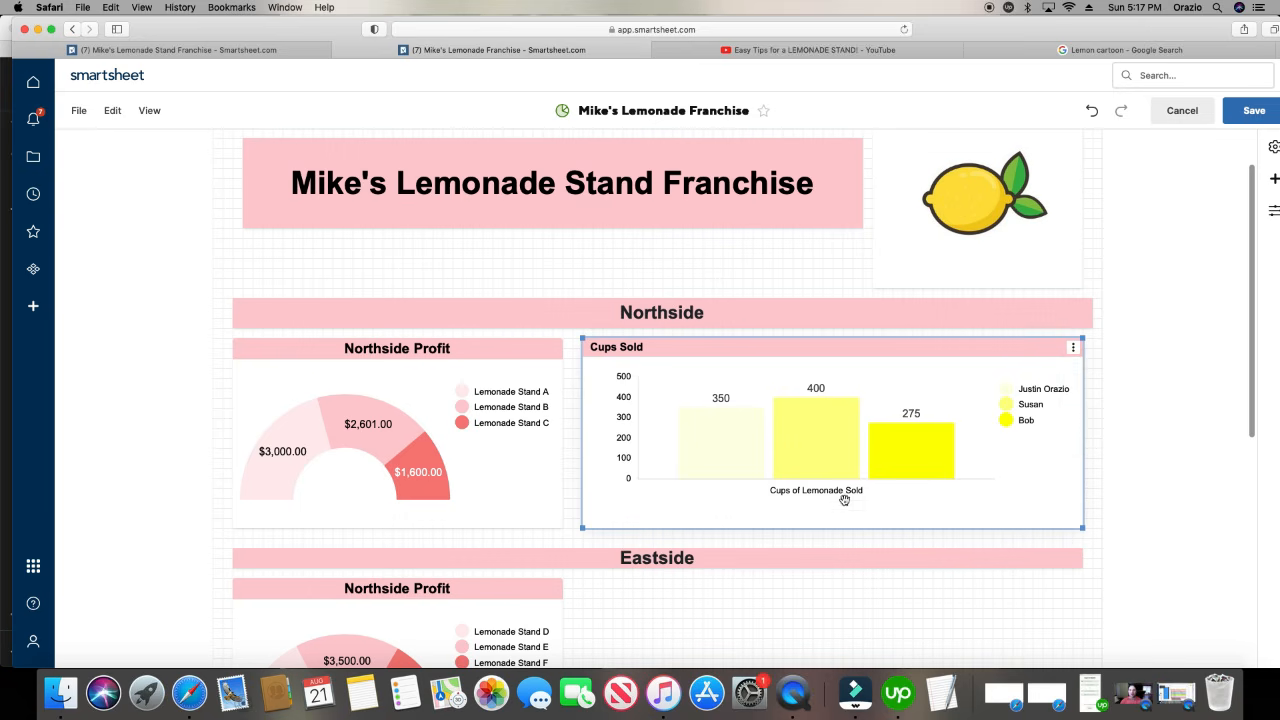
scroll(646, 450, "down", 5)
right_click(590, 347)
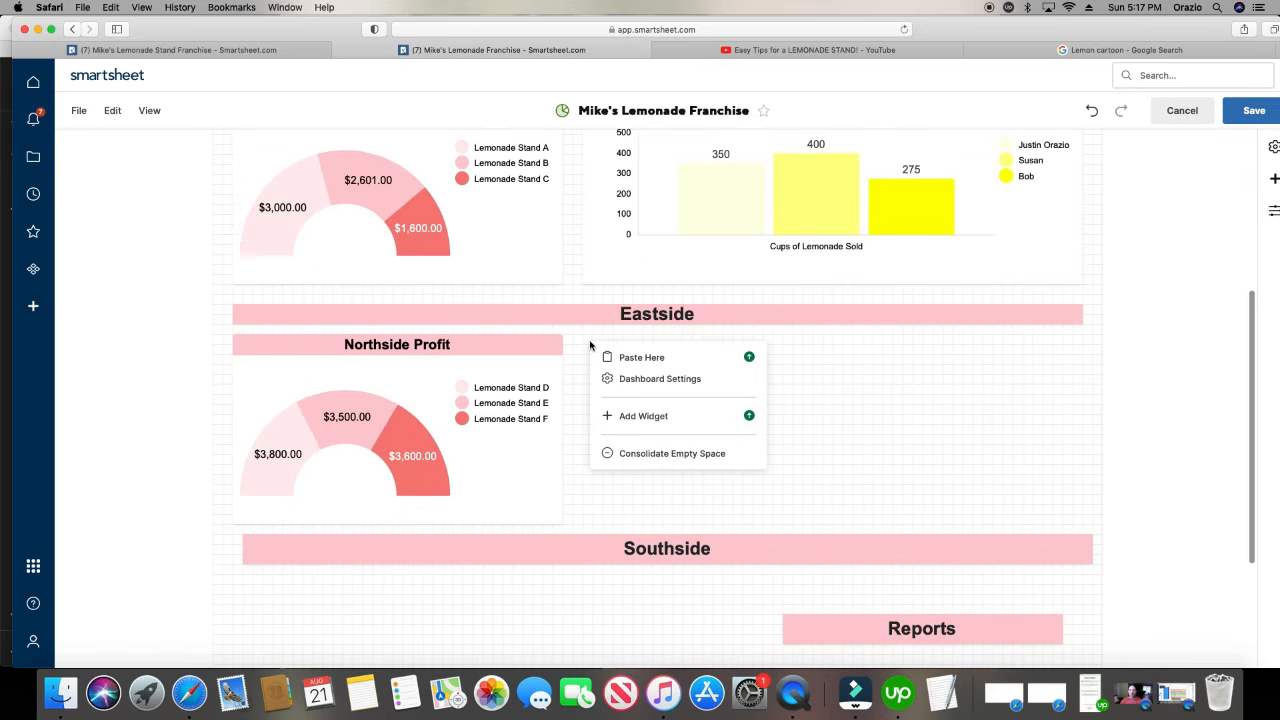
left_click(850, 382)
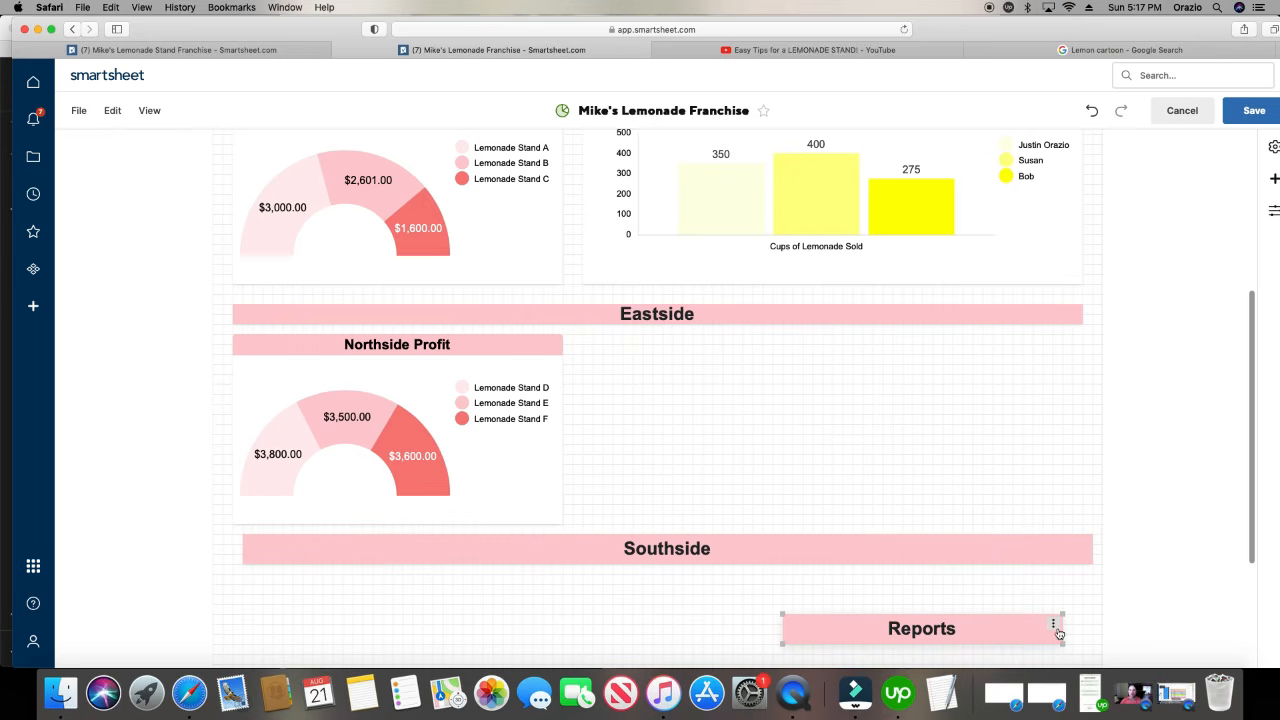
right_click(1054, 622)
left_click(1088, 534)
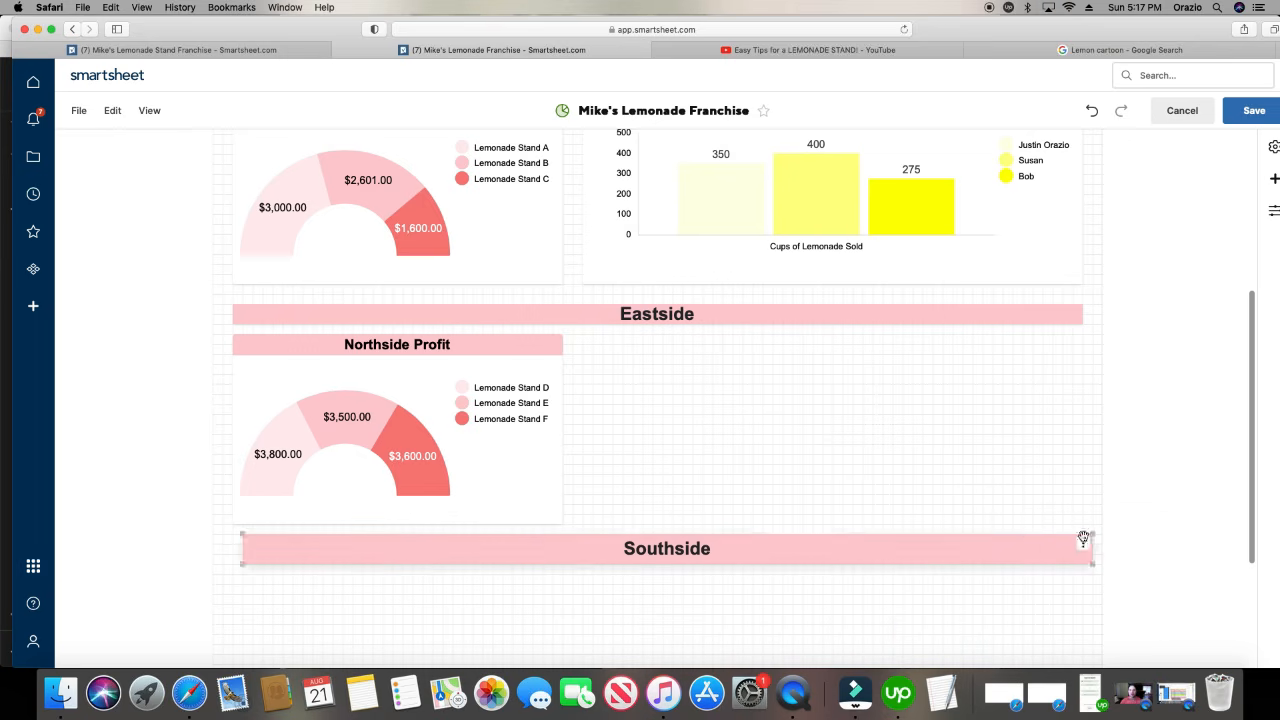
right_click(588, 345)
left_click(615, 354)
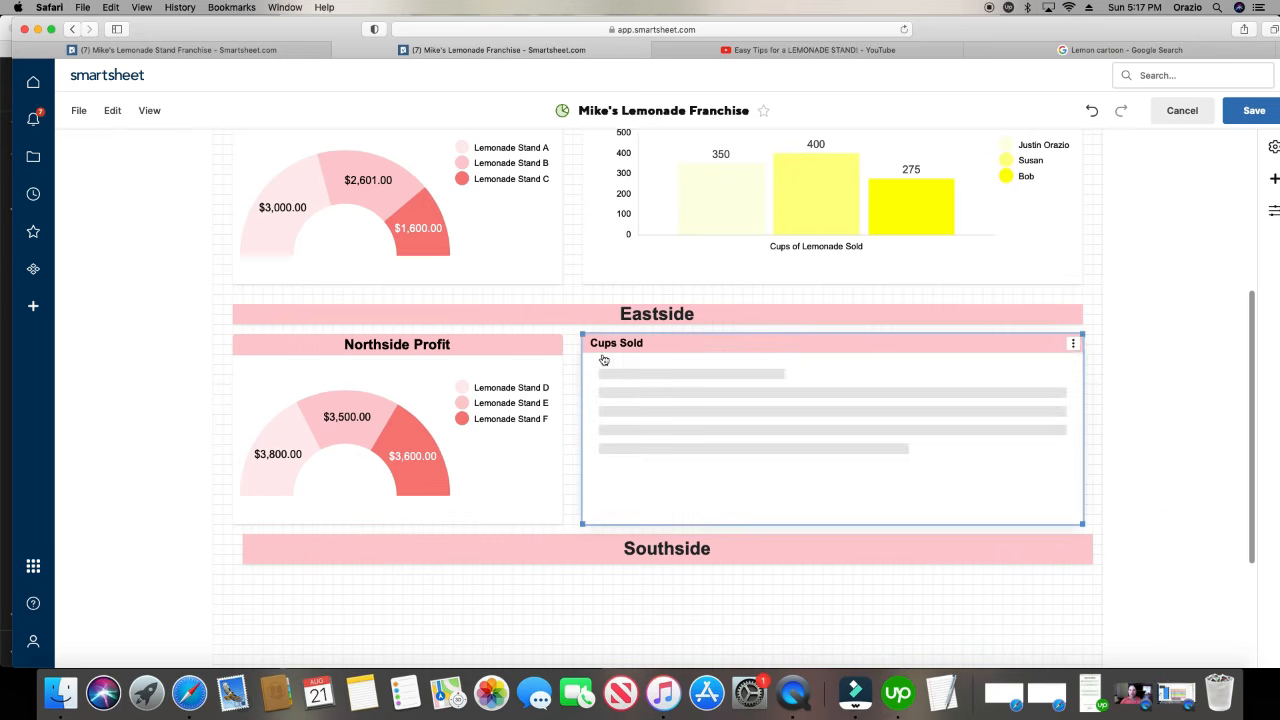
- Change the copied Cups Sold chart's source data to the Lemonade Stand D–F rows, from Assigned To through Cups of Lemonade Sold
left_click(1074, 347)
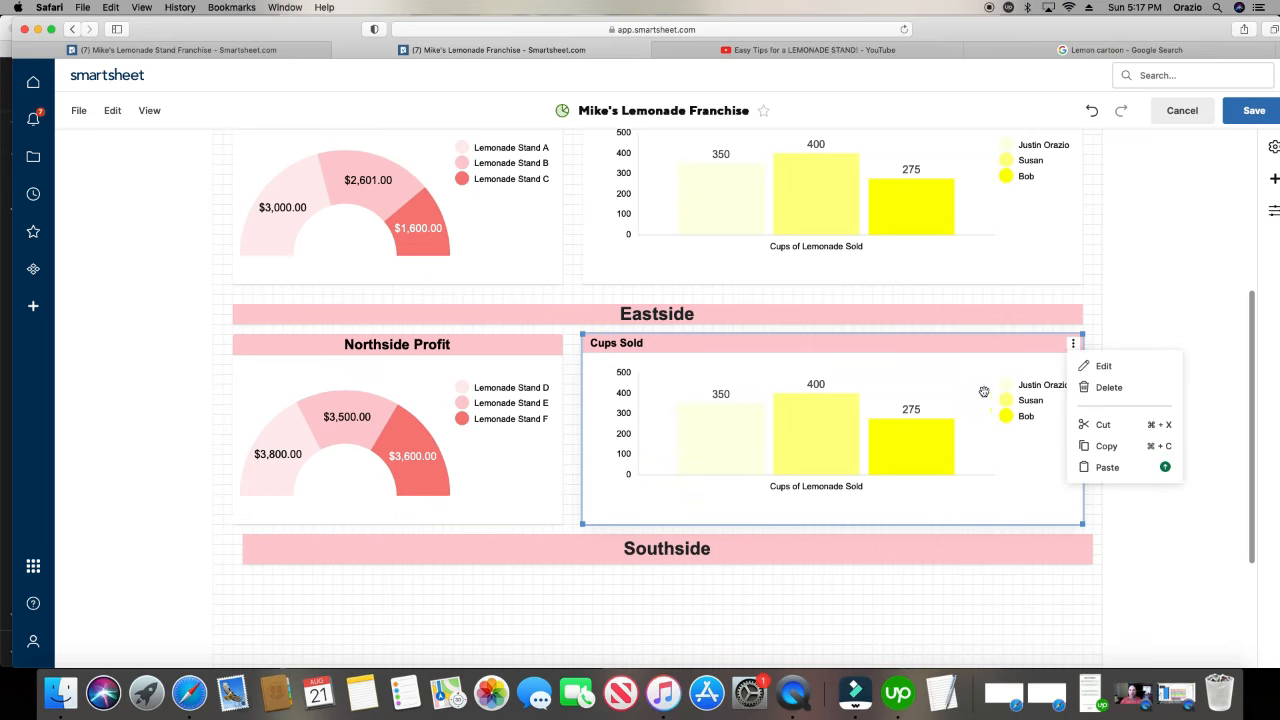
left_click(1101, 366)
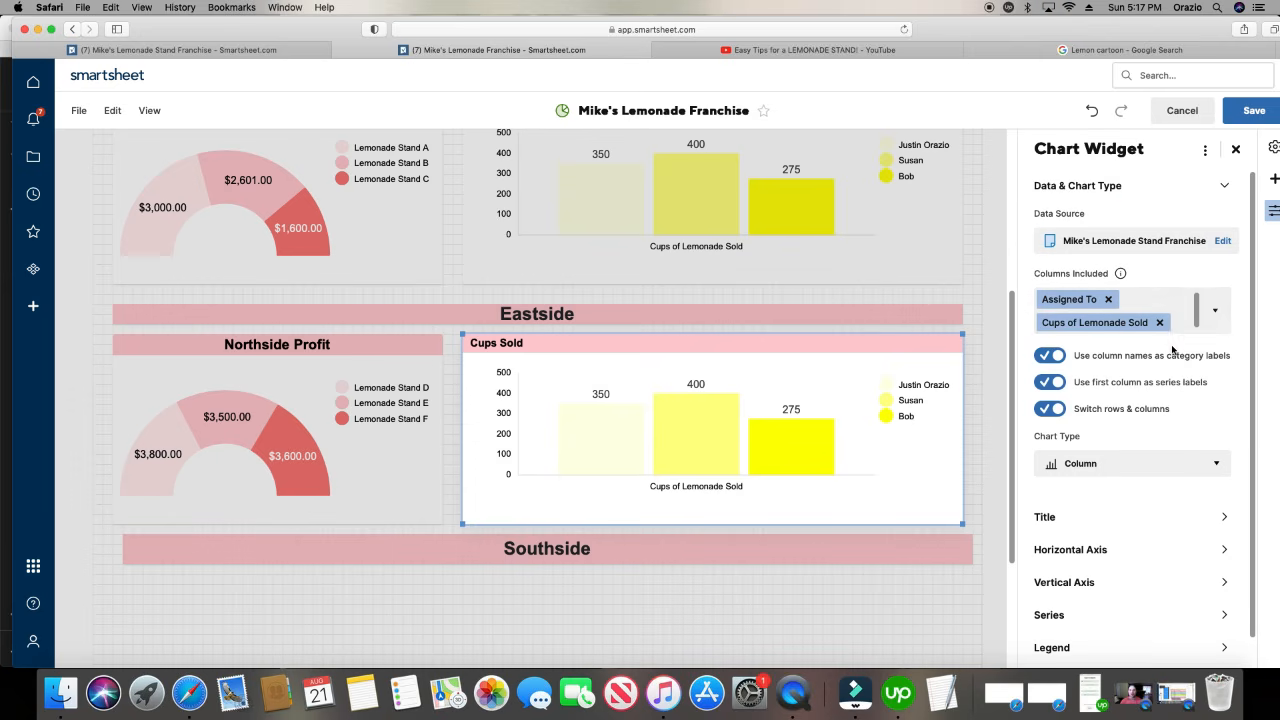
left_click(1221, 241)
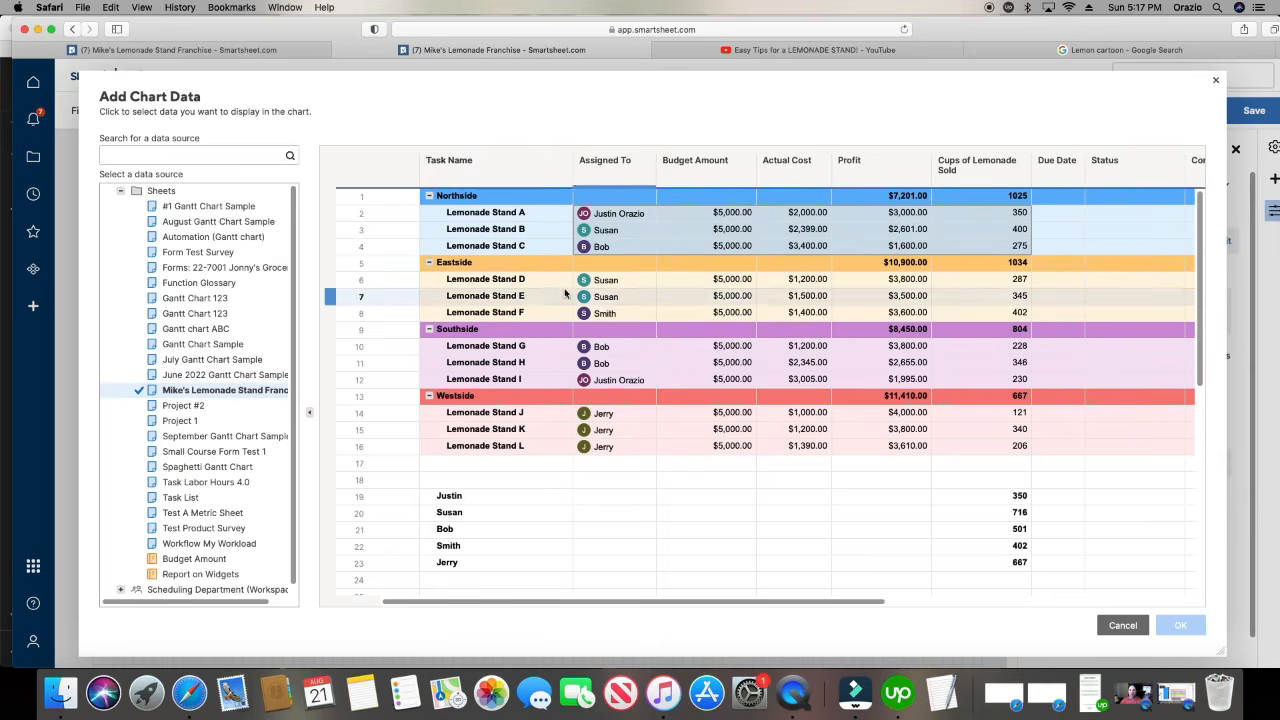
left_click_drag(657, 286, 846, 296)
left_click_drag(932, 296, 981, 308)
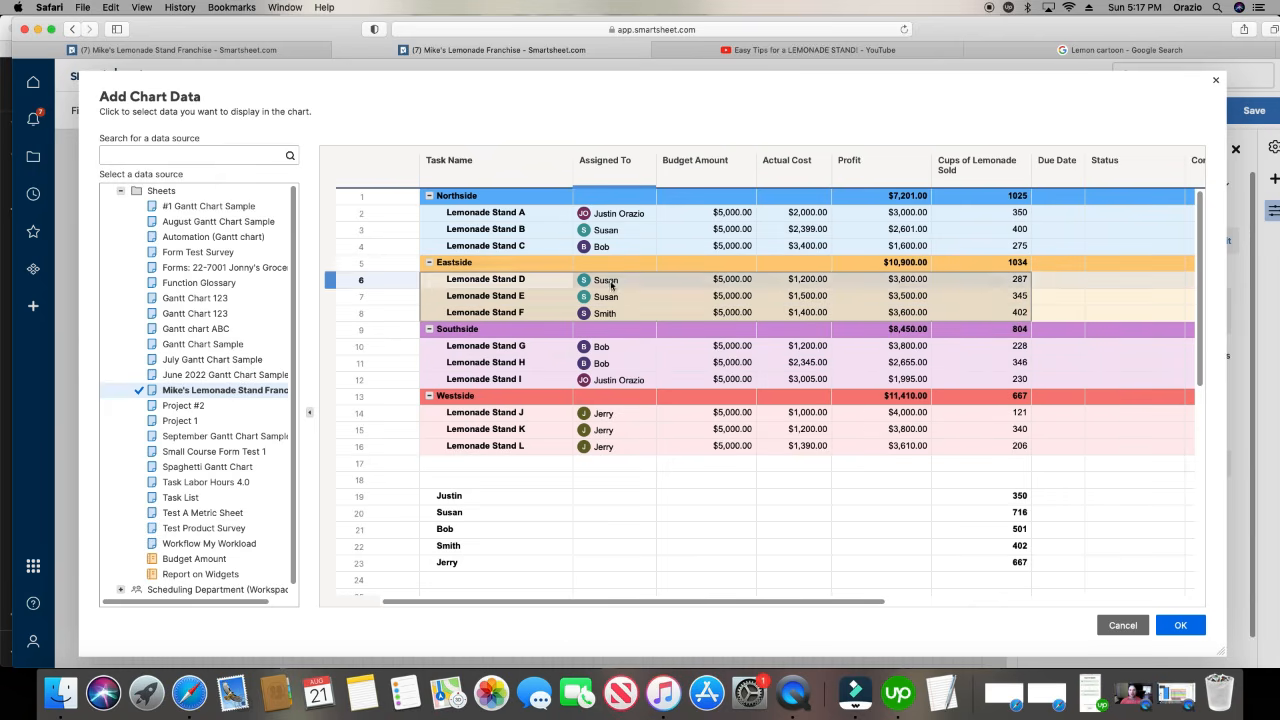
left_click_drag(600, 283, 983, 314)
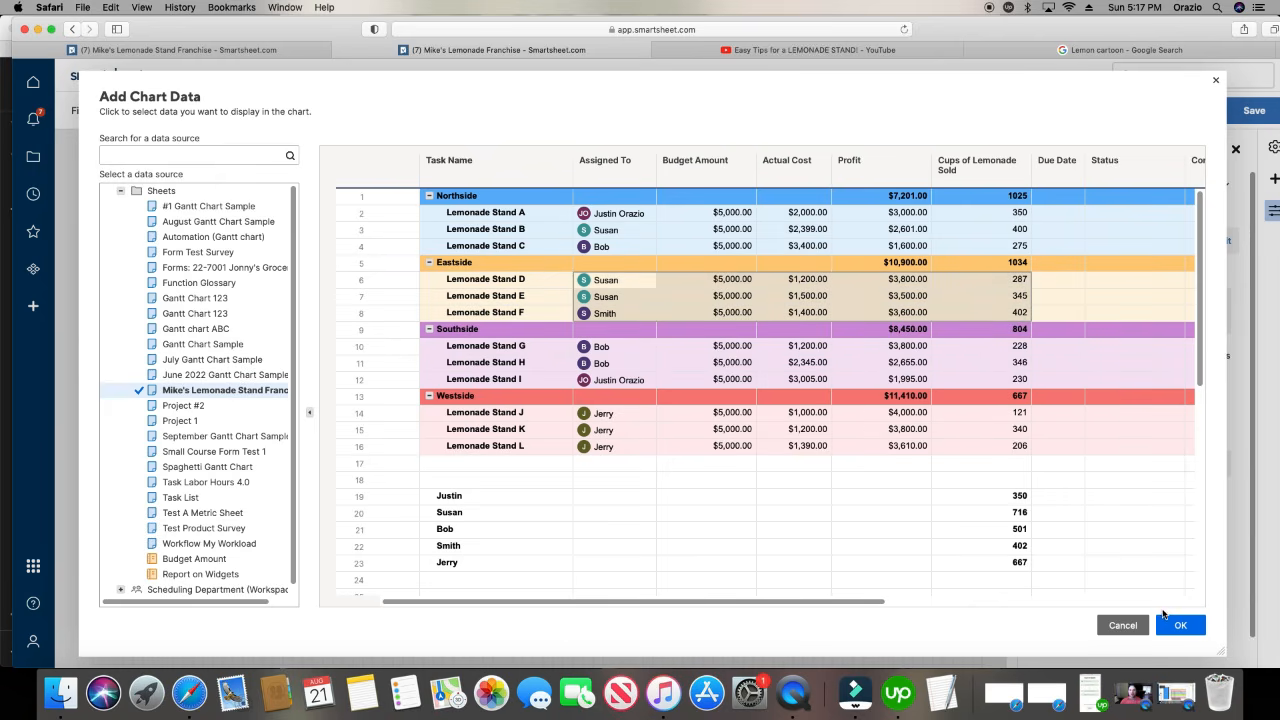
left_click(1177, 622)
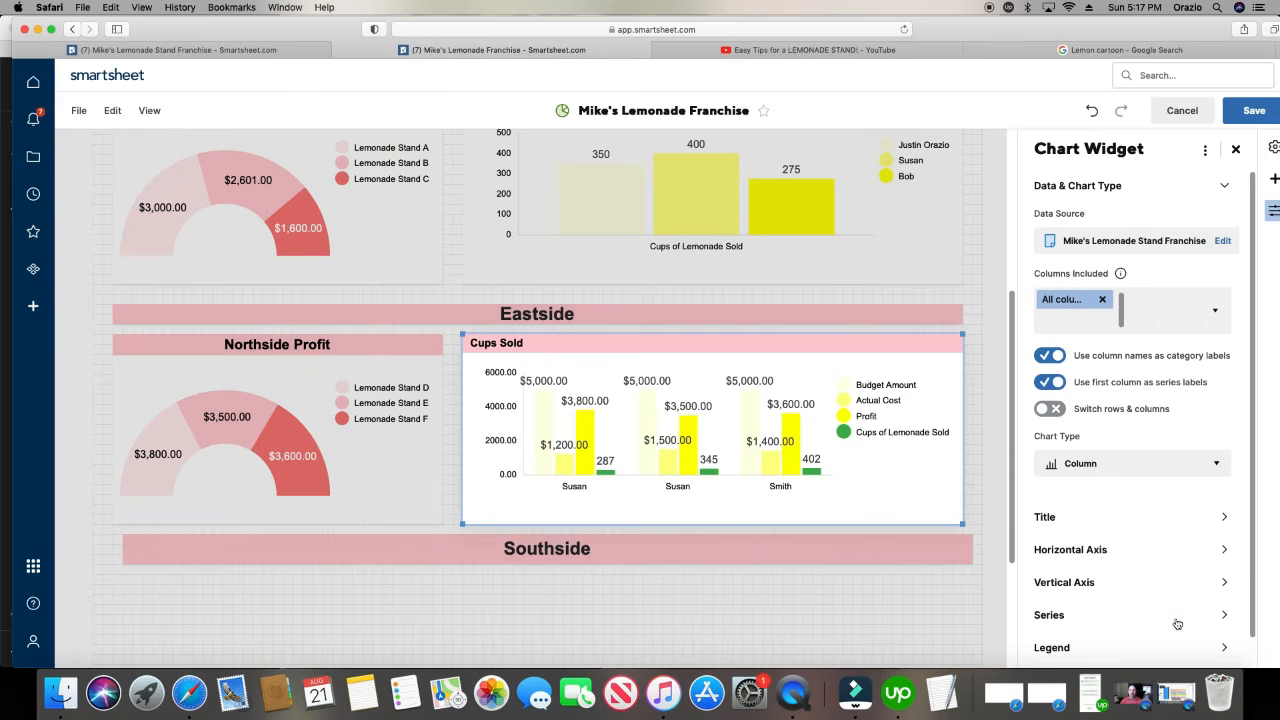
- Limit the Eastside Cups Sold chart to the Assigned To and Cups of Lemonade Sold columns and switch its rows and columns
left_click(1155, 315)
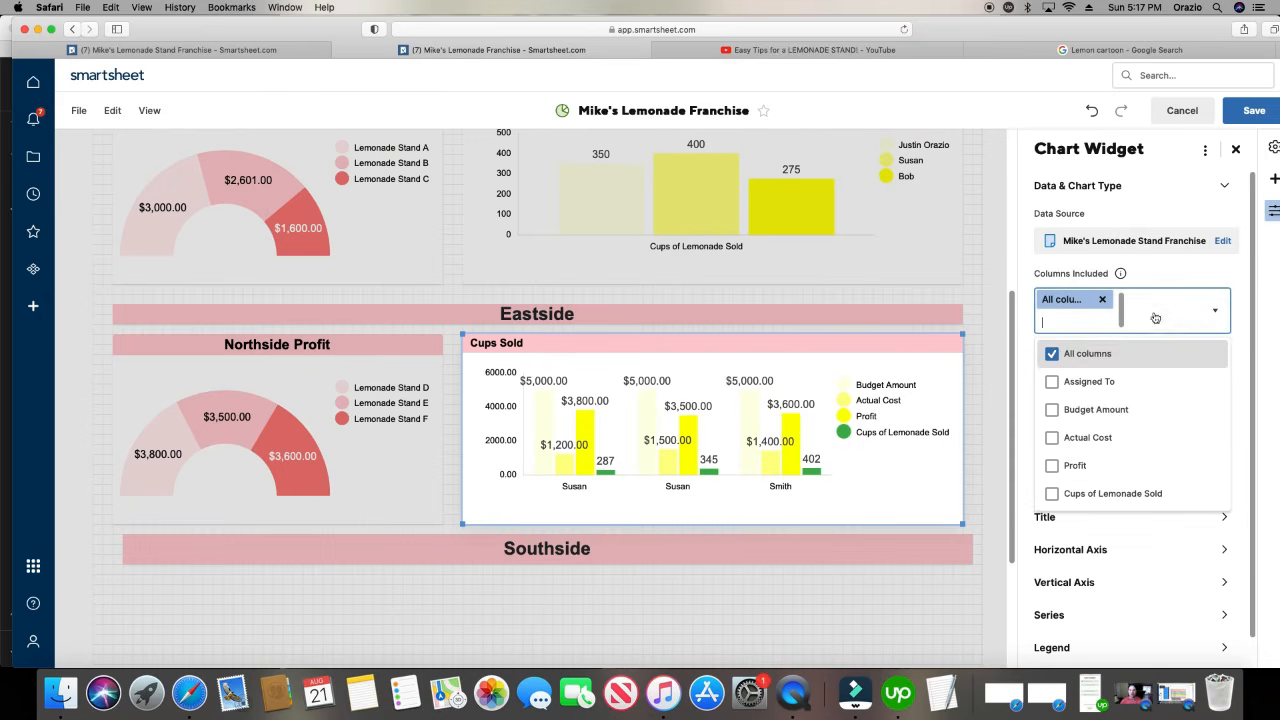
left_click(1051, 381)
left_click(1052, 502)
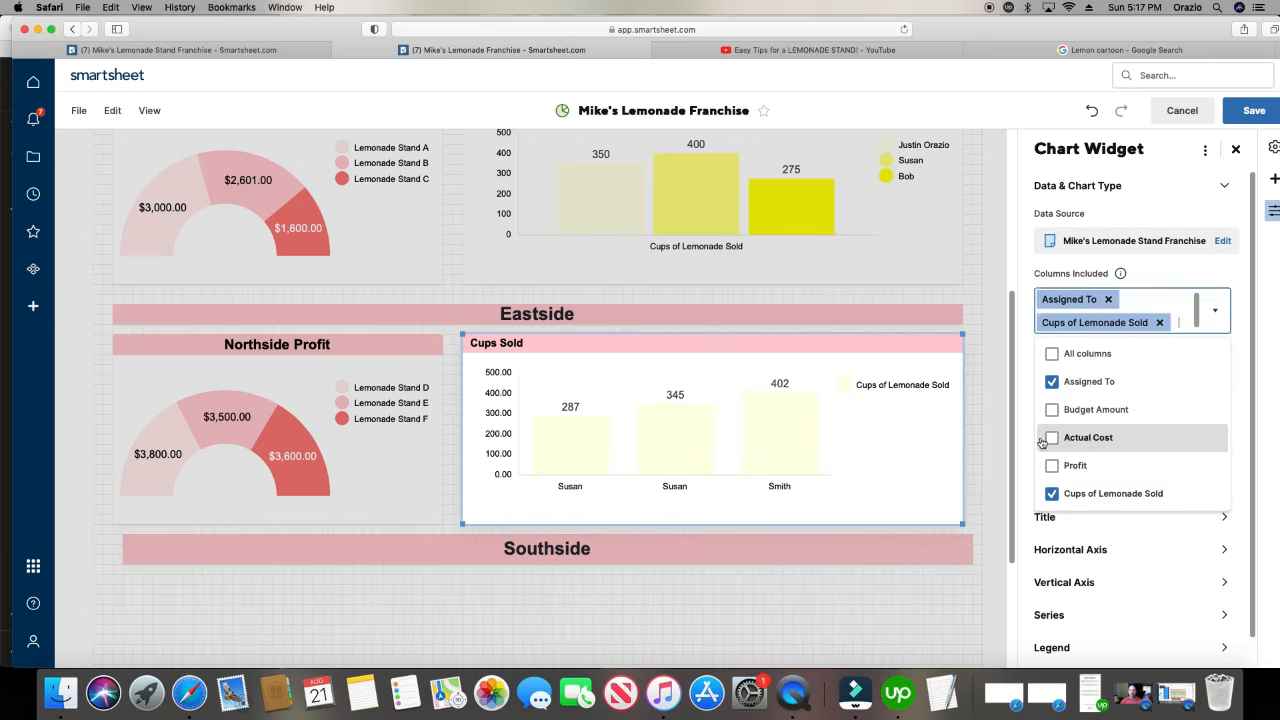
left_click(1033, 431)
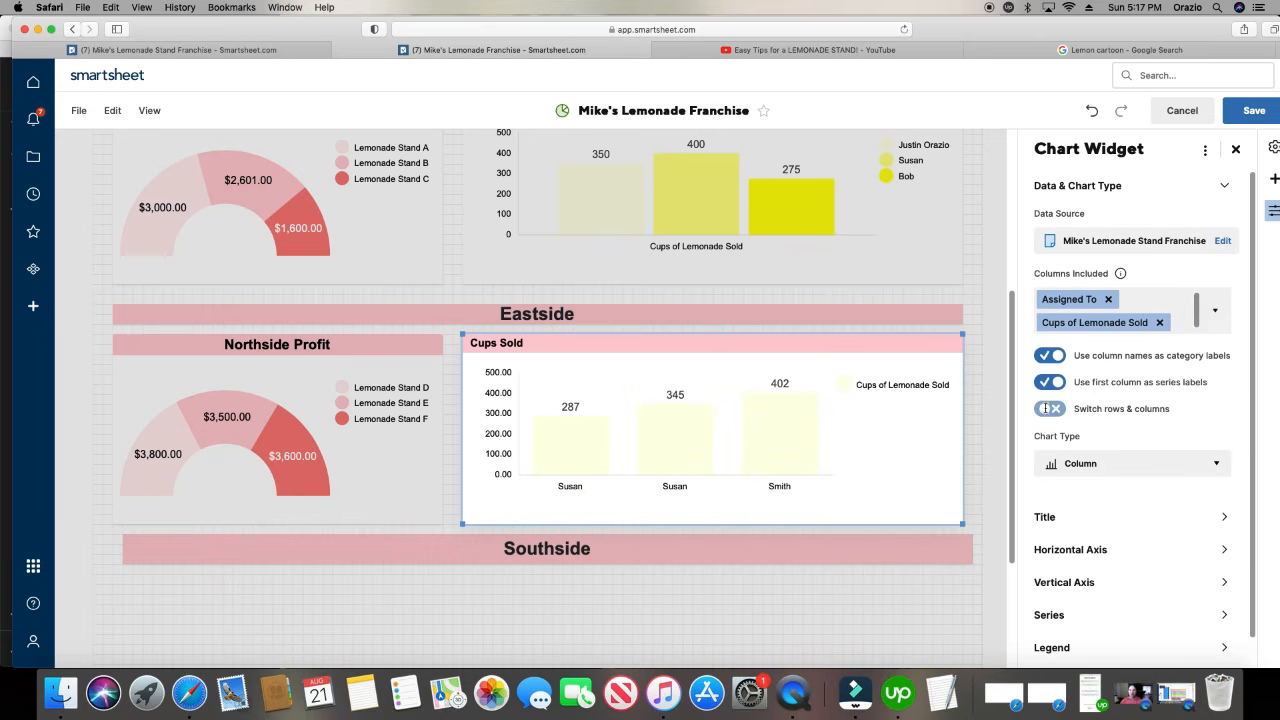
left_click(1047, 408)
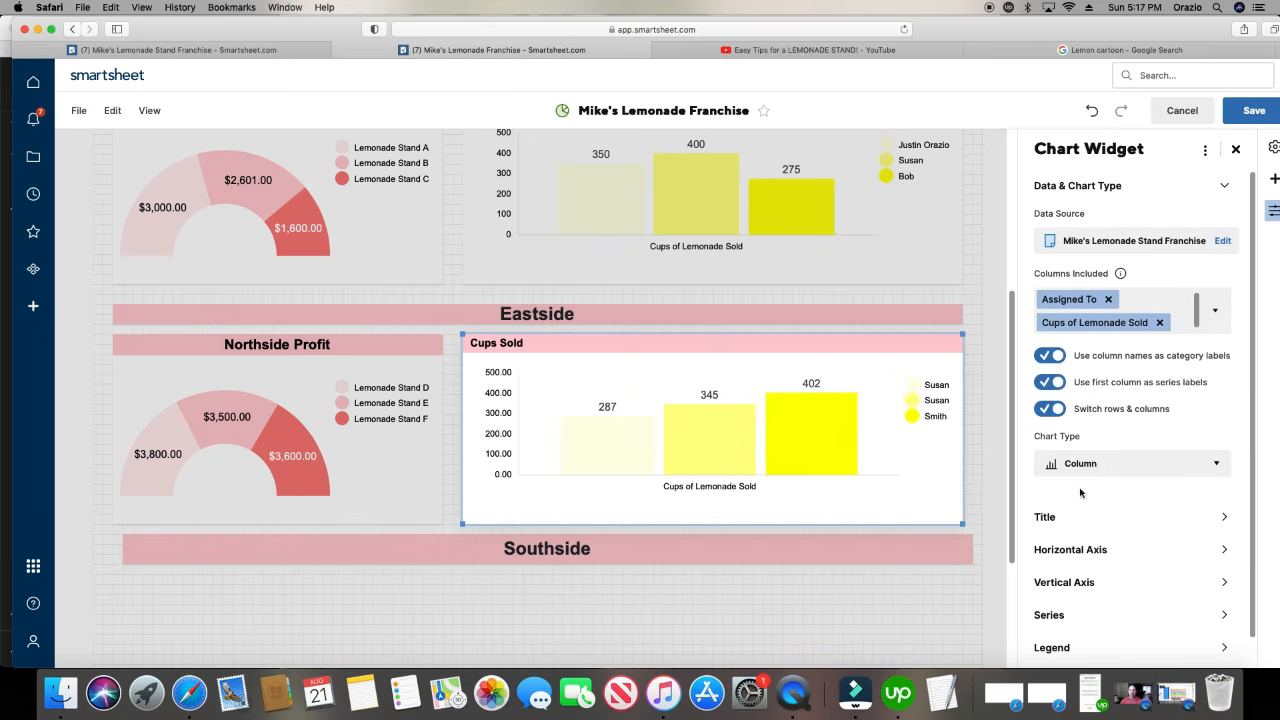
- Save the dashboard, review the Northside and Eastside sections in the published view, and reopen it for editing
left_click(1254, 111)
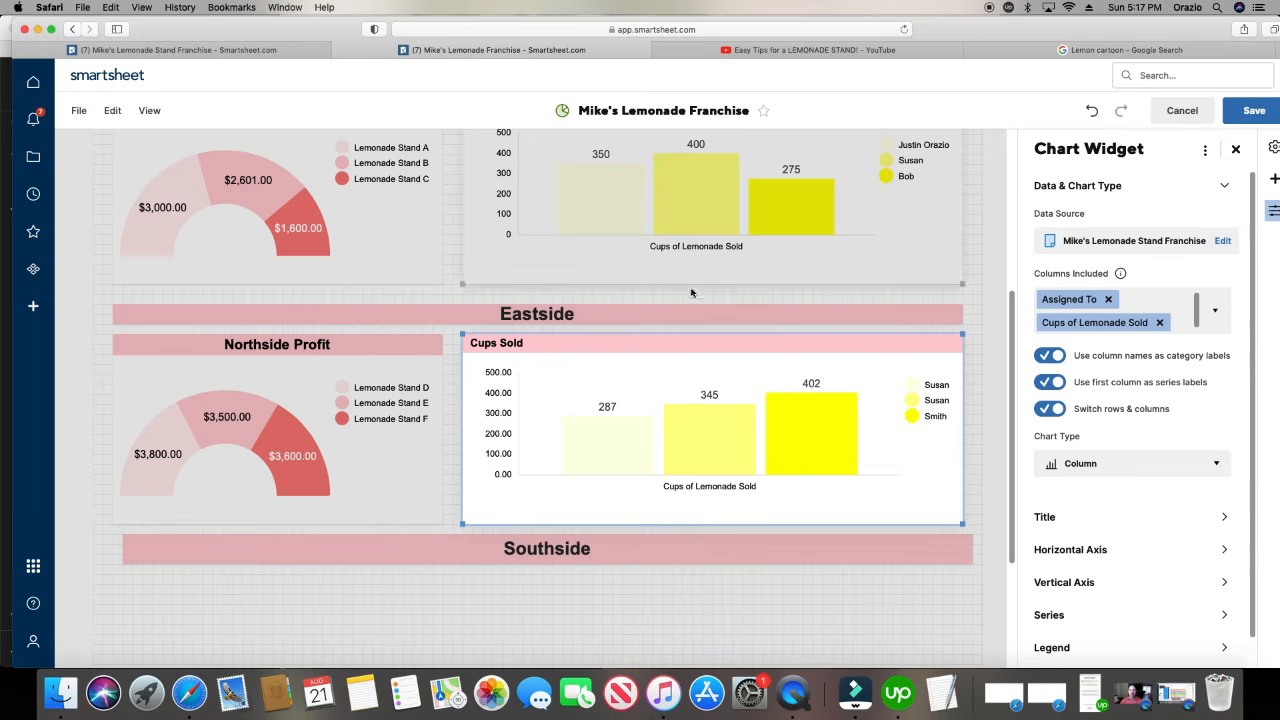
scroll(705, 353, "up", 3)
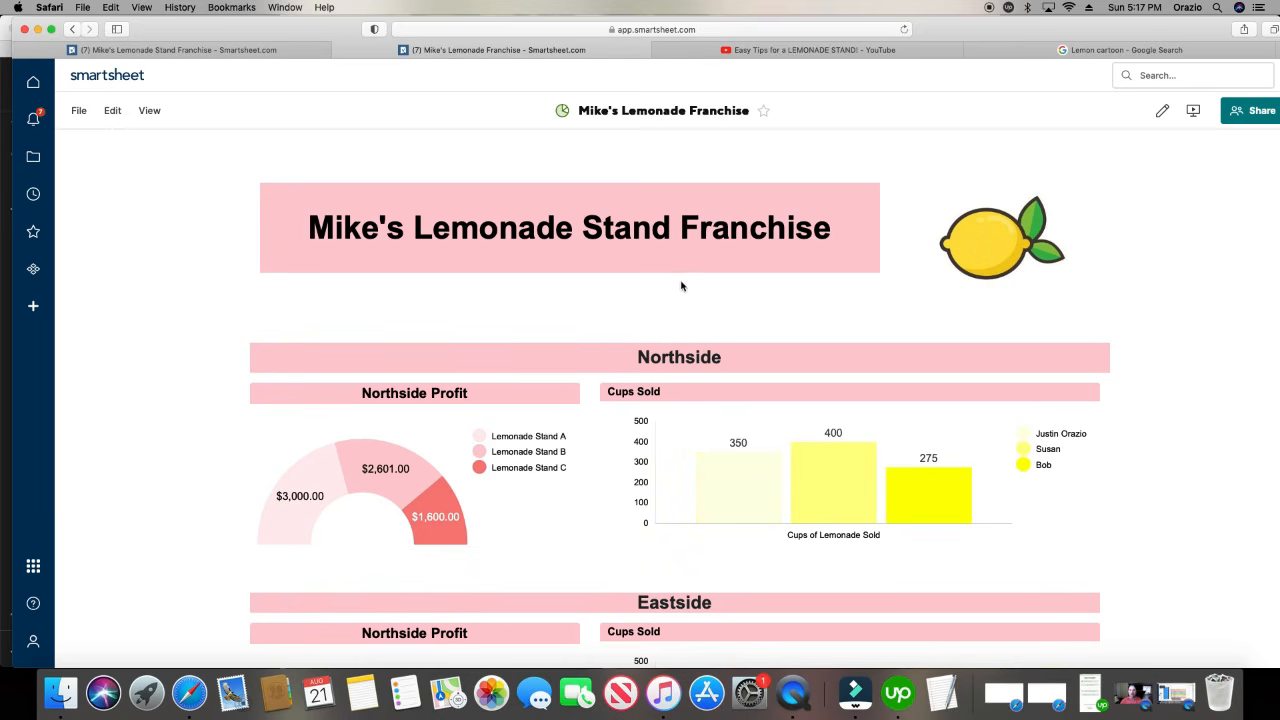
scroll(687, 312, "down", 1)
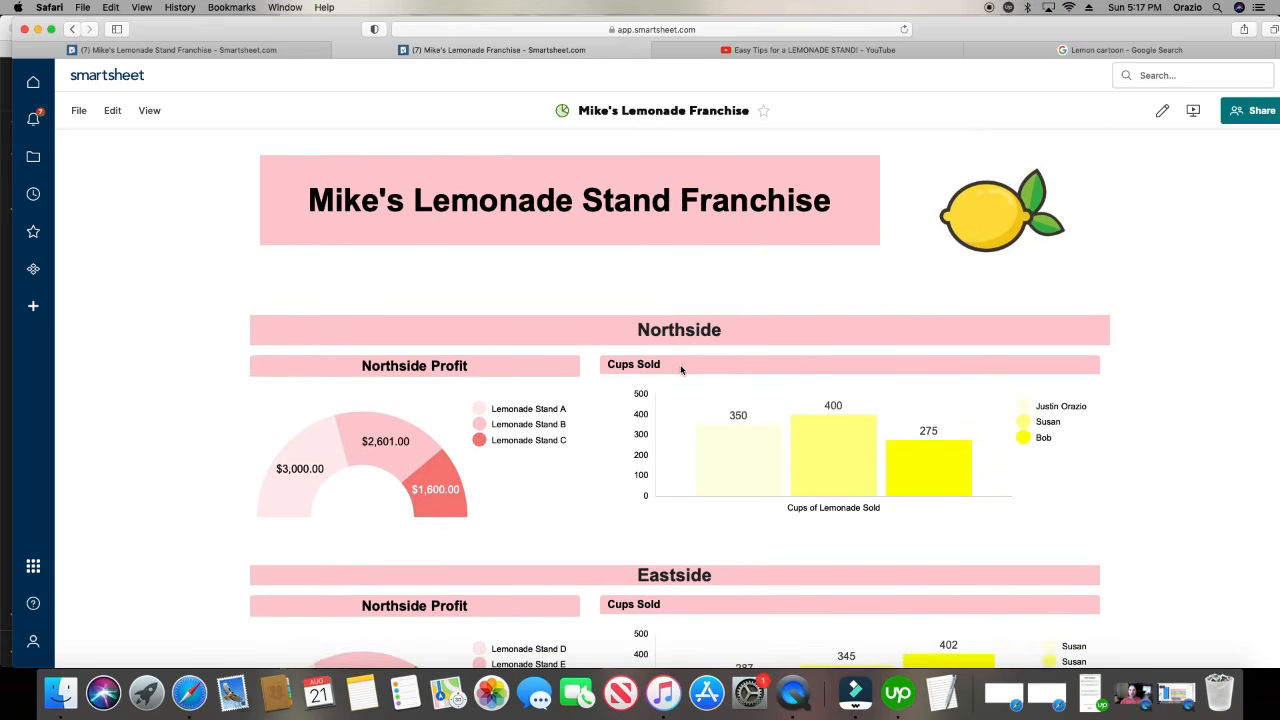
scroll(681, 369, "down", 6)
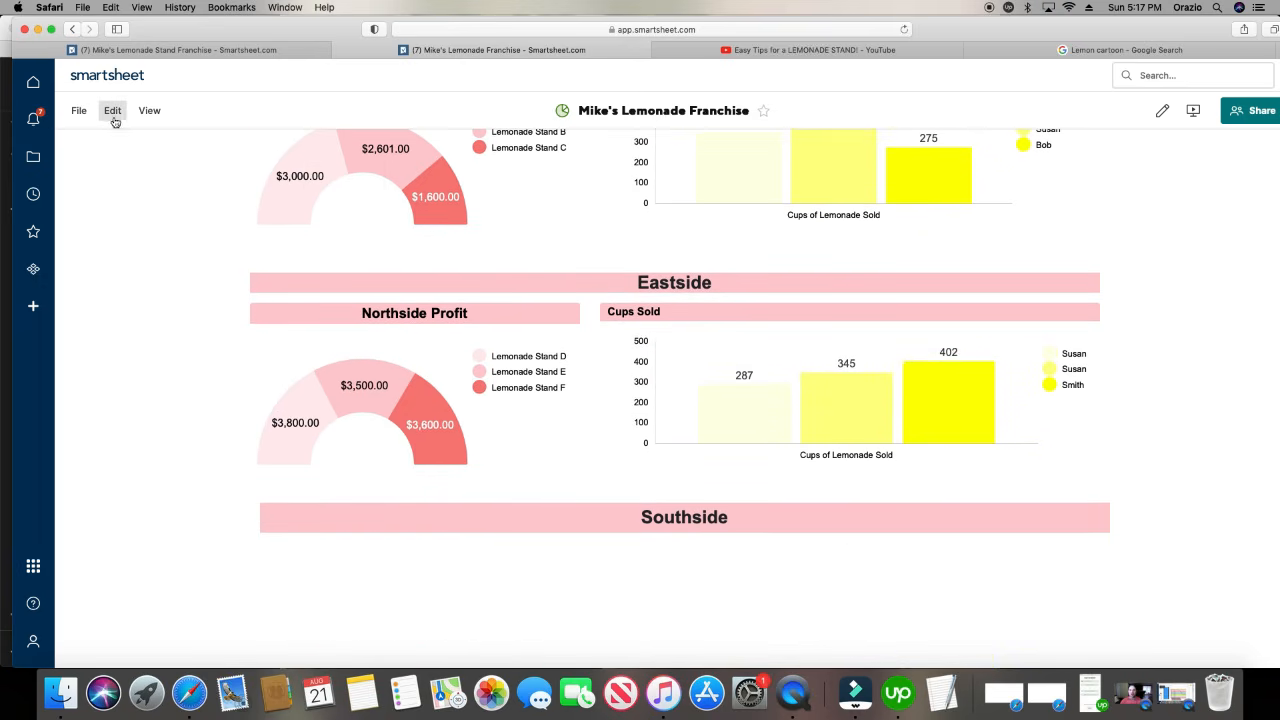
left_click(113, 111)
left_click(140, 140)
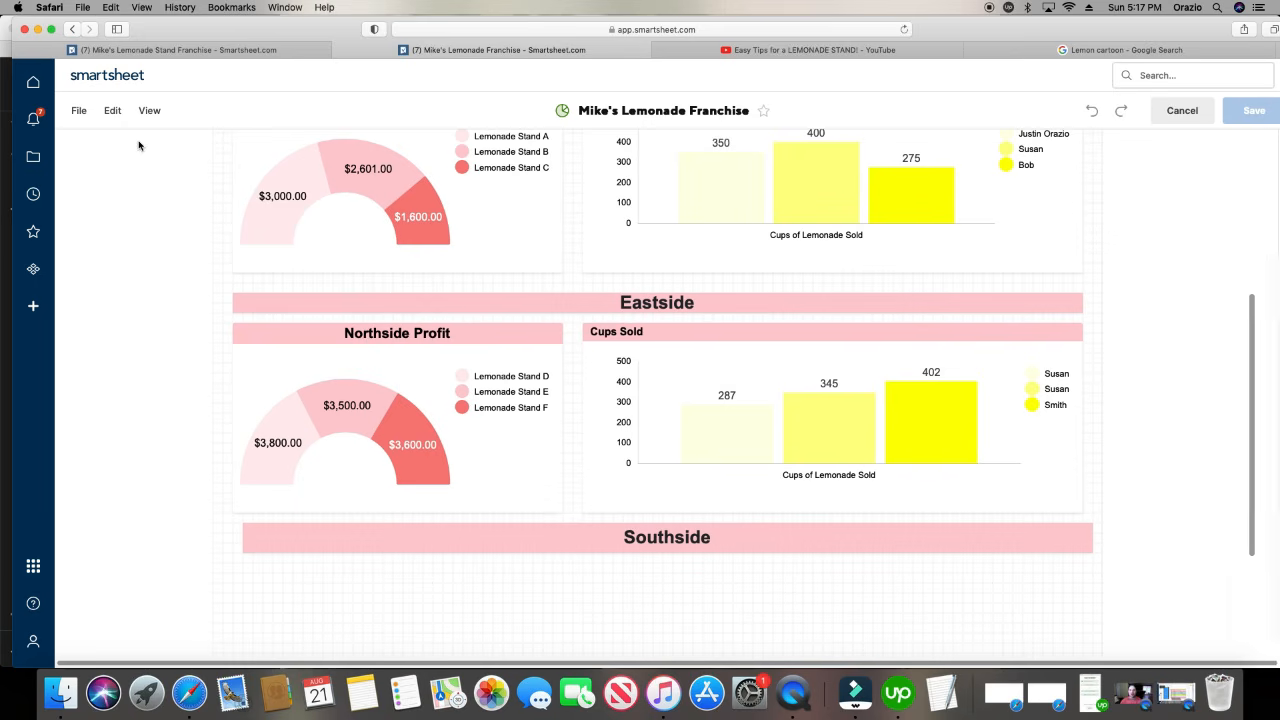
- Delete the Southside and Westside titles below the Eastside charts
left_click(1083, 534)
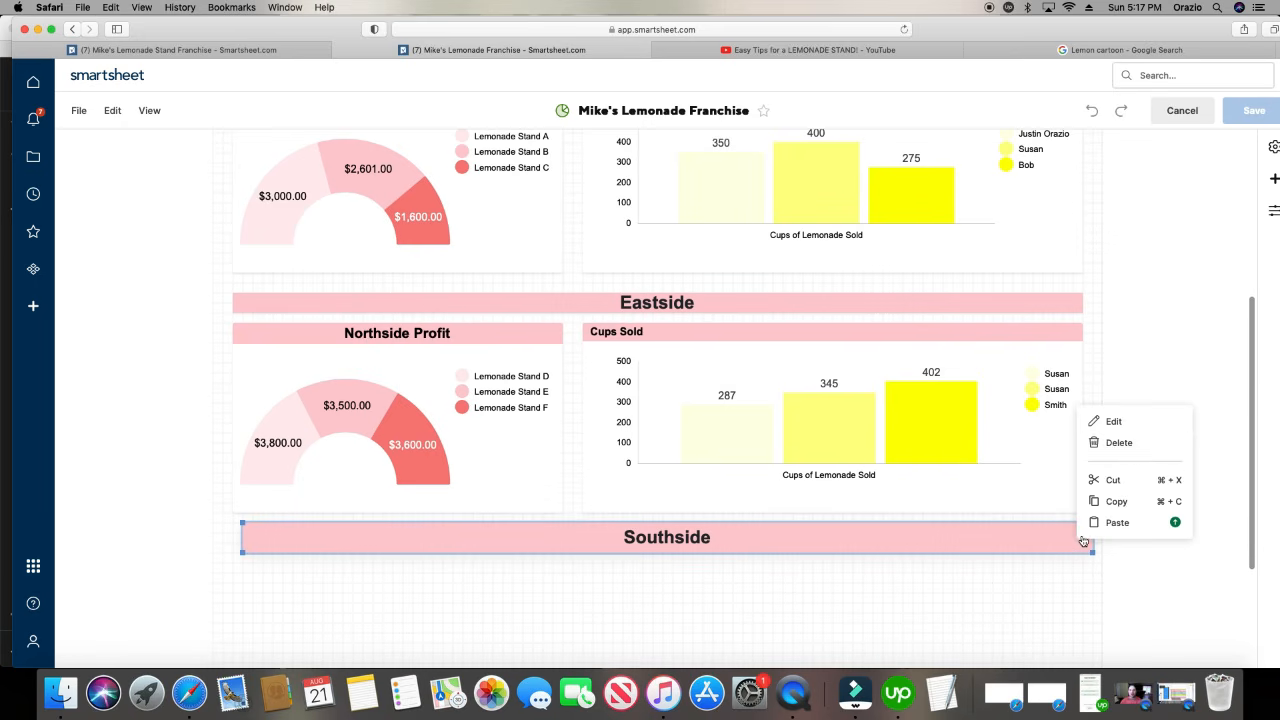
left_click(1134, 446)
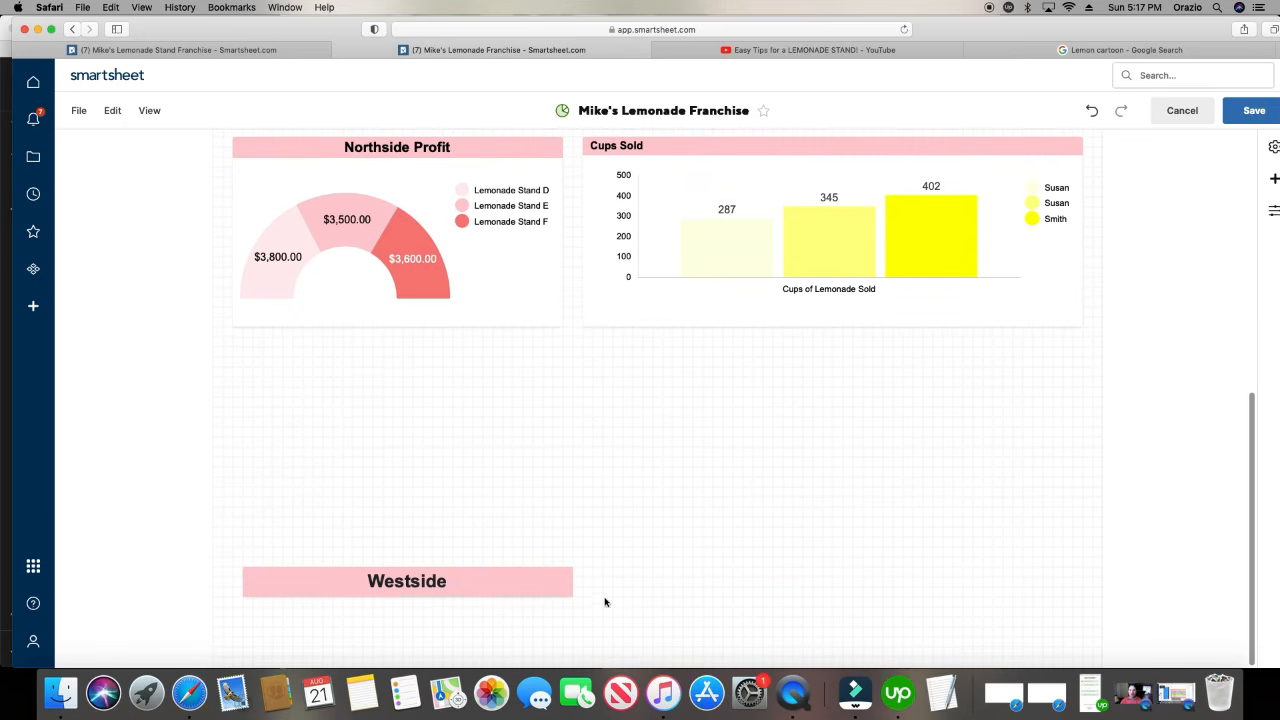
left_click(563, 579)
left_click(612, 490)
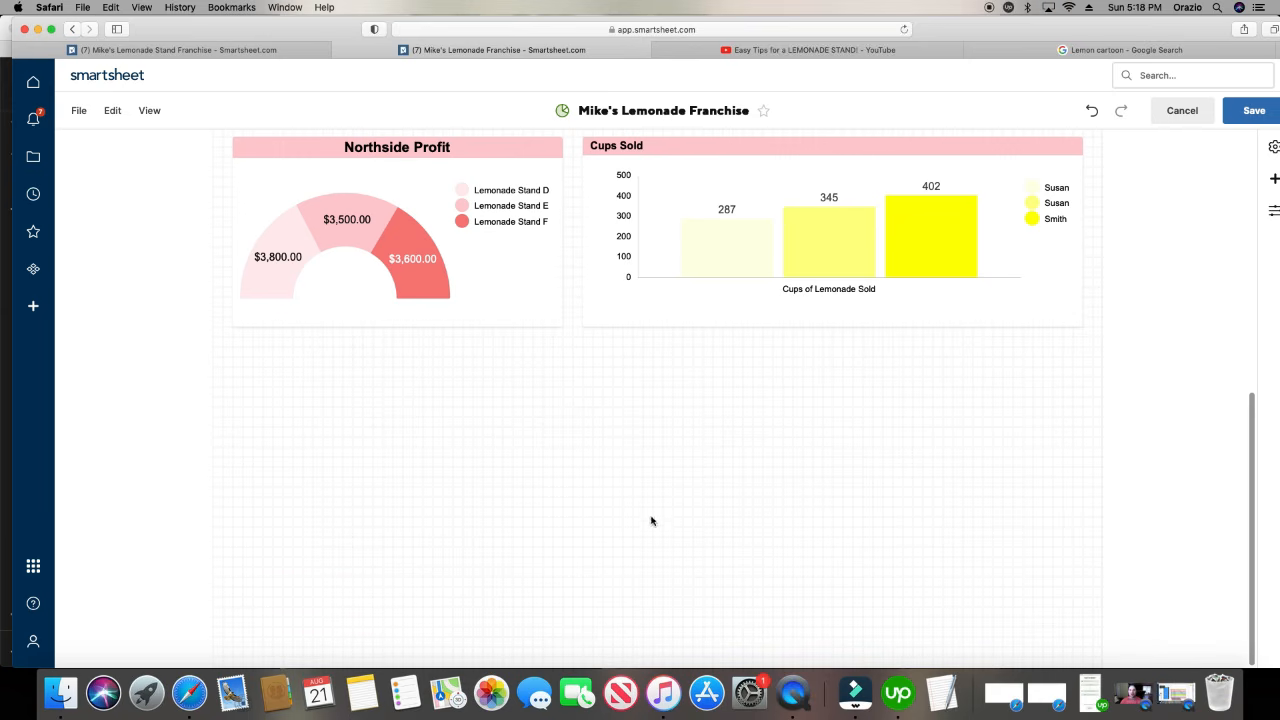
- Add a report widget beneath the Eastside charts that displays the Budget Amount report
scroll(651, 520, "up", 5)
scroll(650, 521, "up", 10)
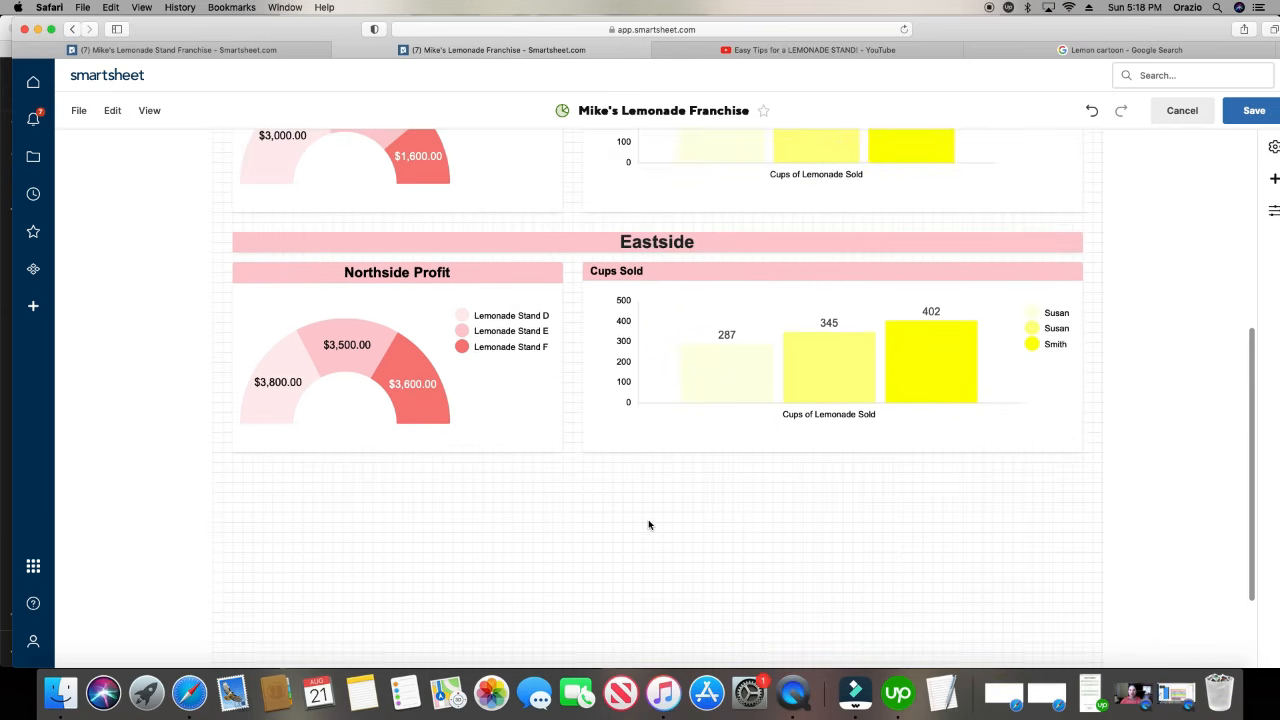
scroll(648, 521, "down", 7)
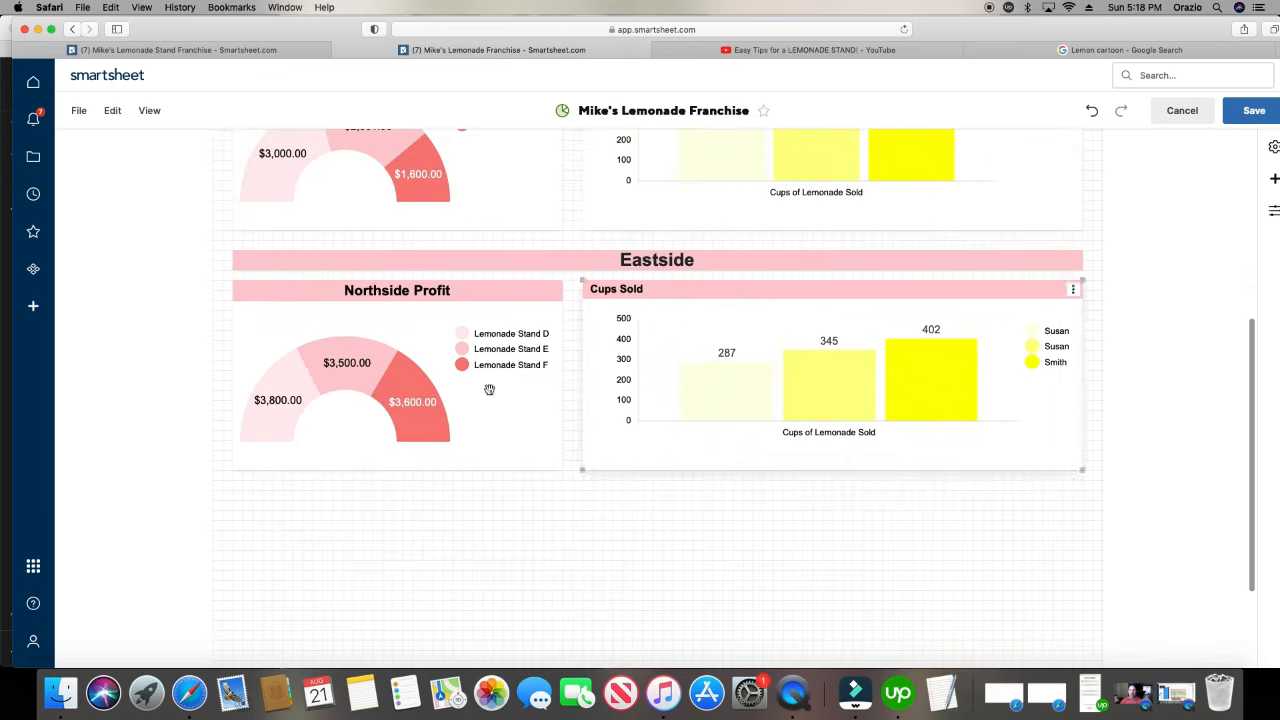
left_click(112, 110)
mouse_move(150, 207)
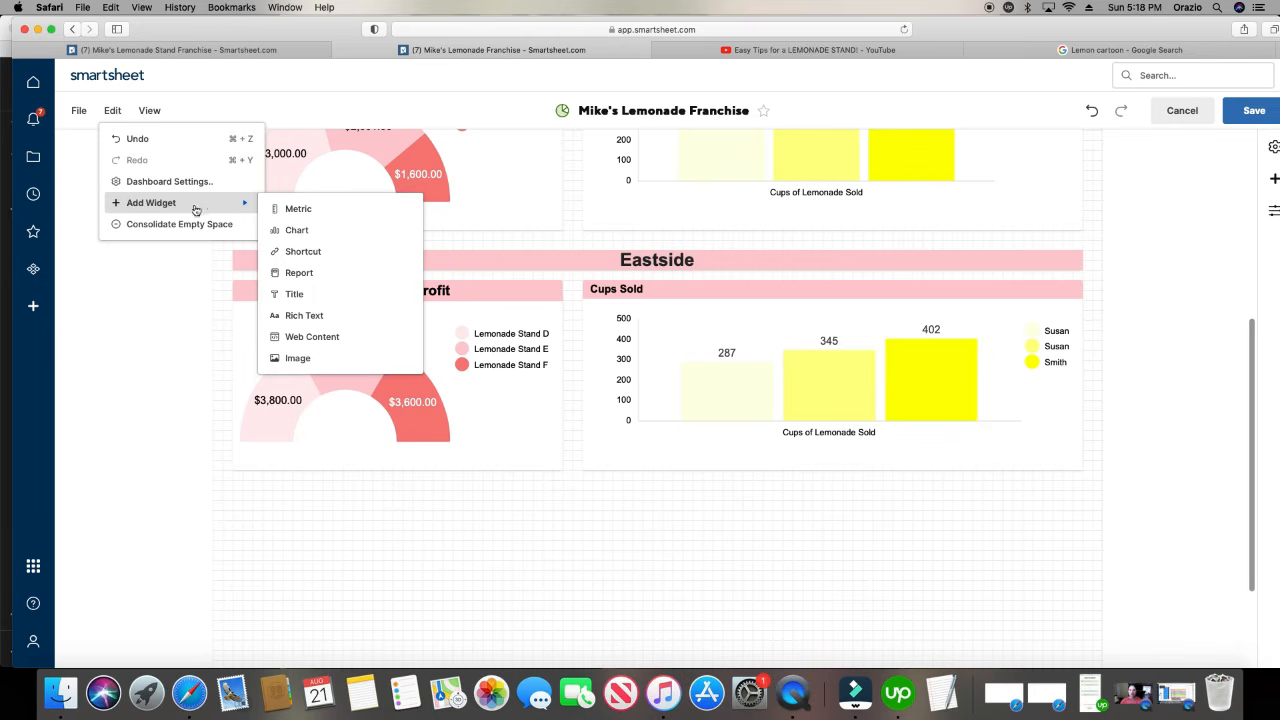
left_click(327, 273)
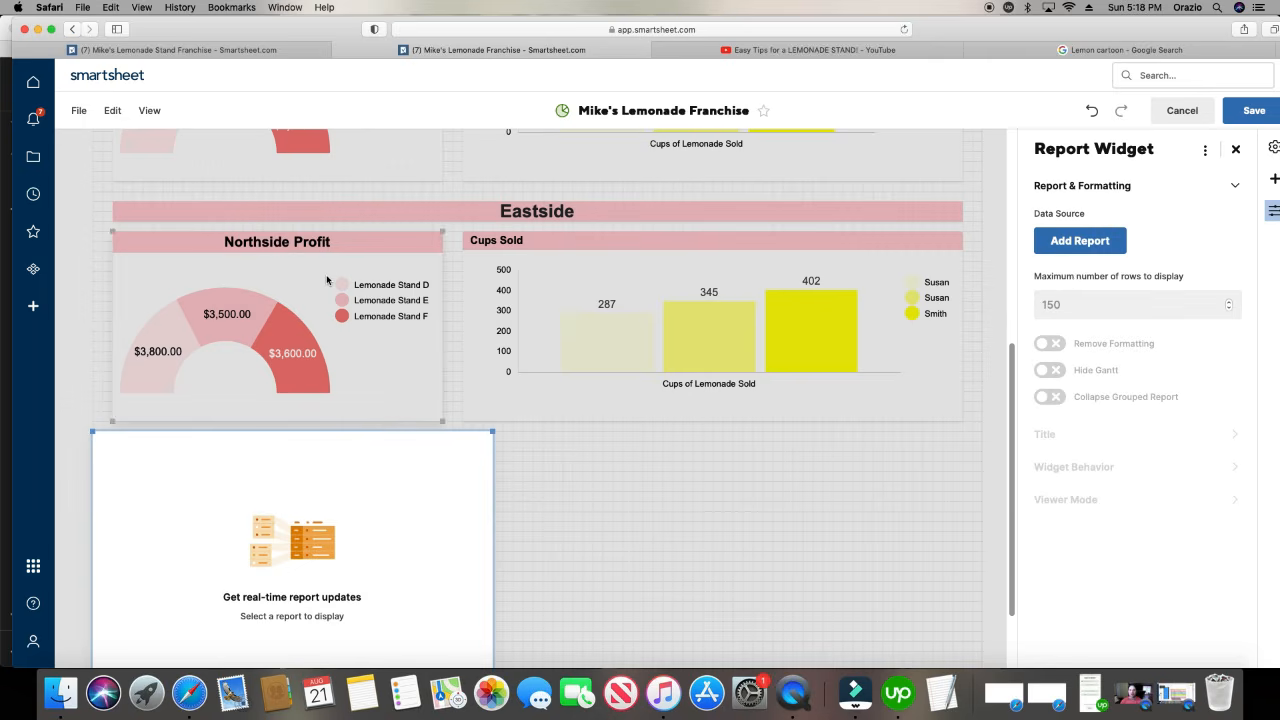
left_click(1080, 241)
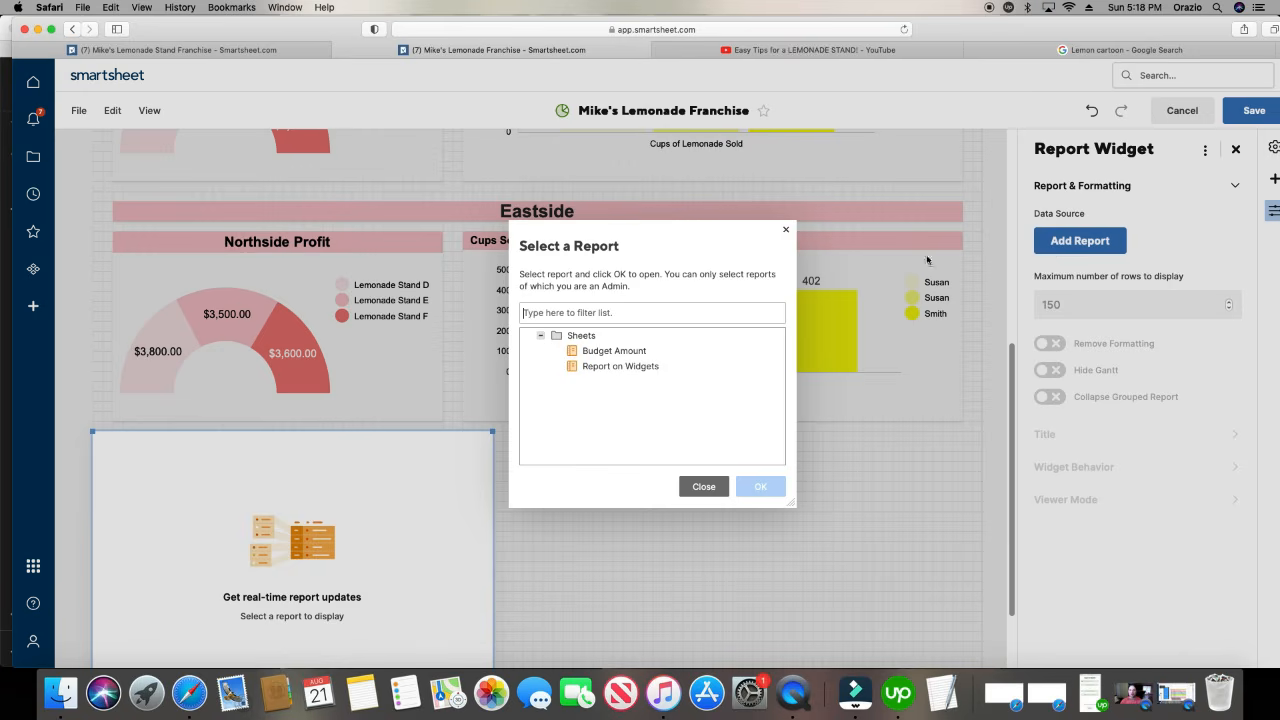
left_click(660, 352)
left_click(753, 488)
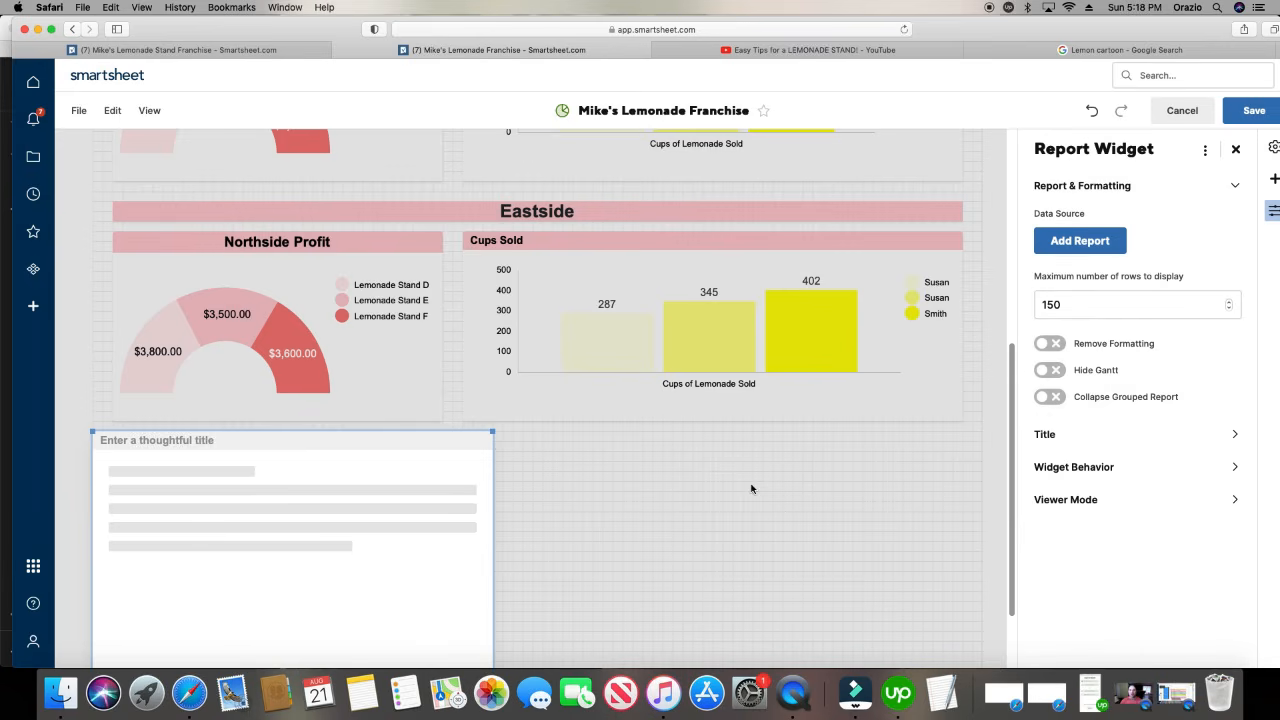
scroll(540, 510, "up", 2)
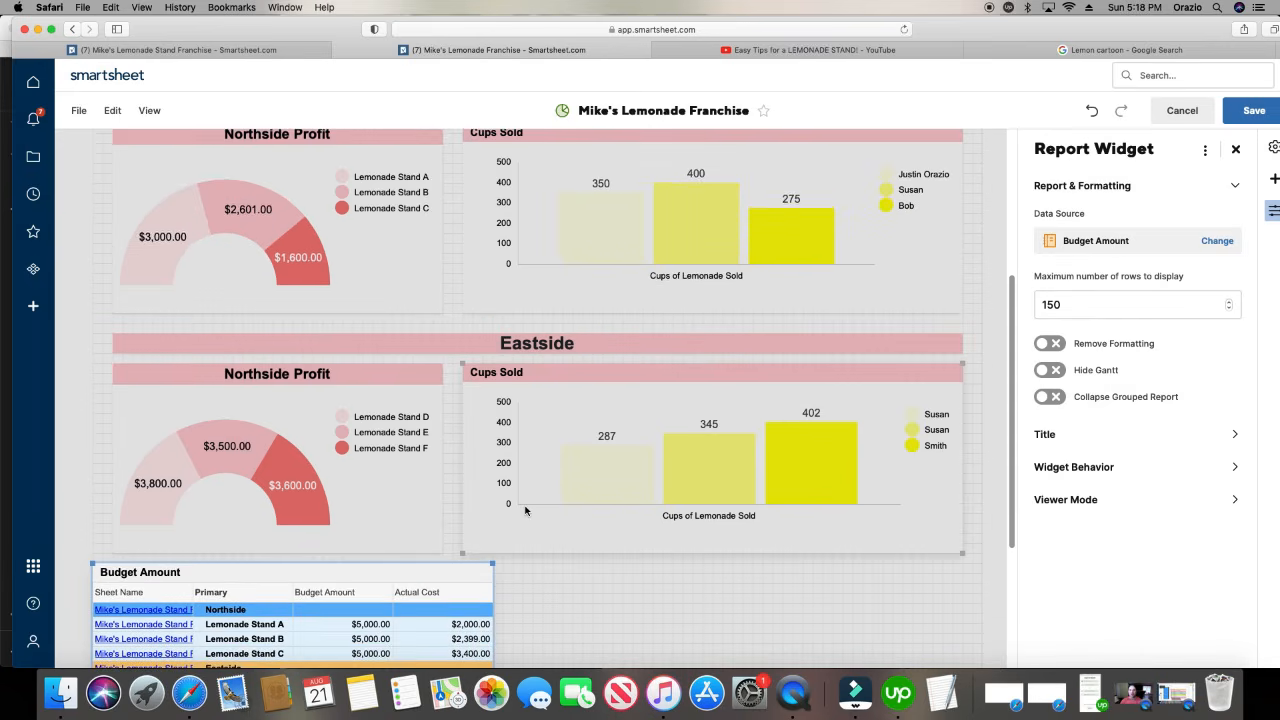
scroll(485, 500, "down", 4)
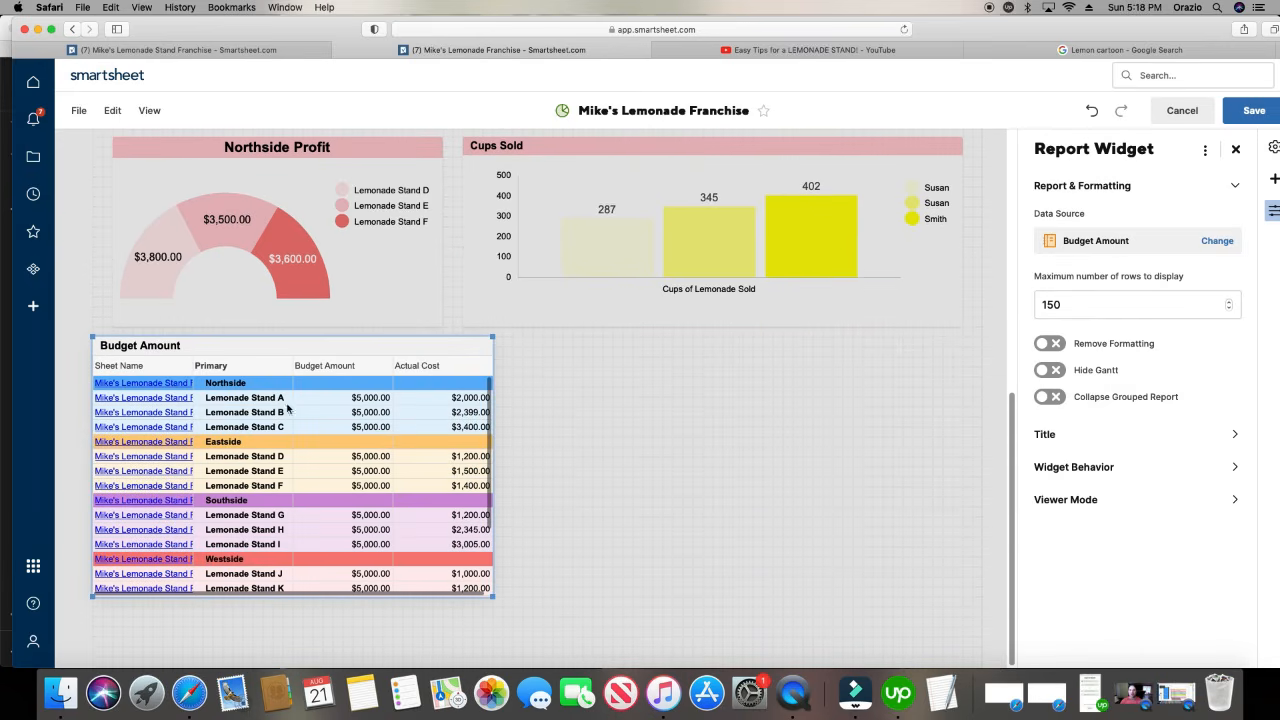
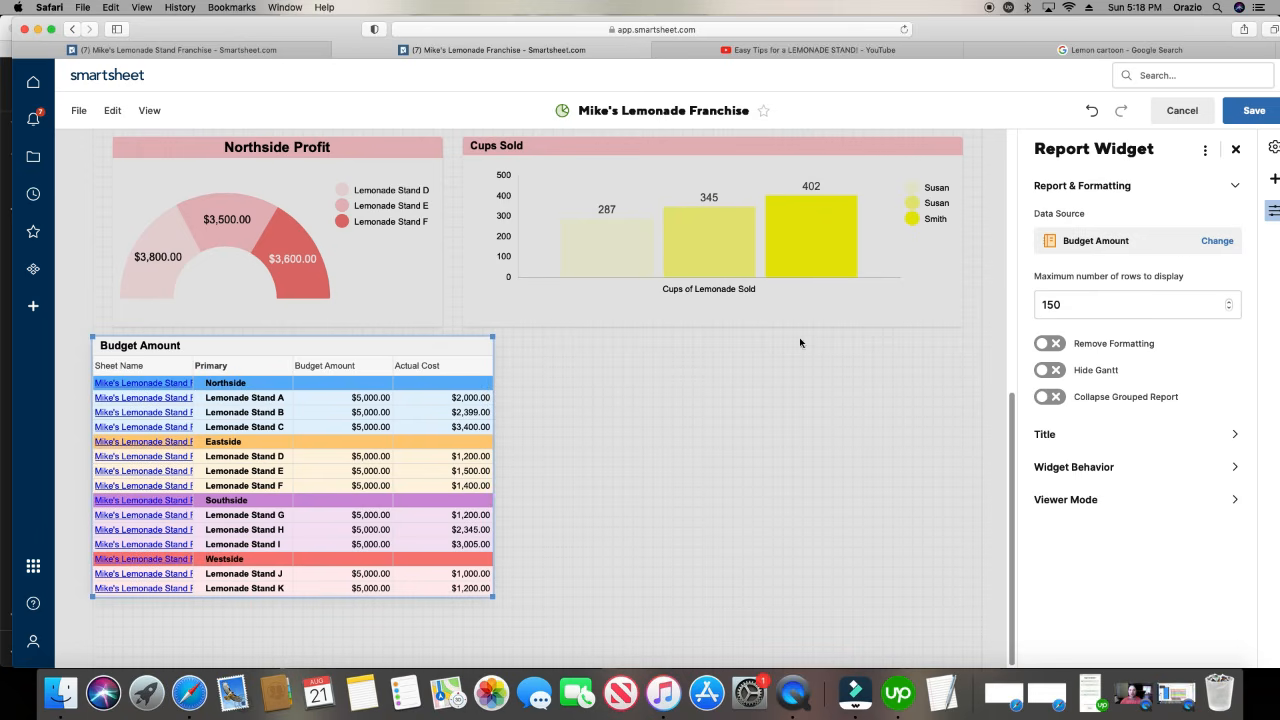
- Save the dashboard and reopen it for editing
left_click(1180, 110)
left_click(727, 230)
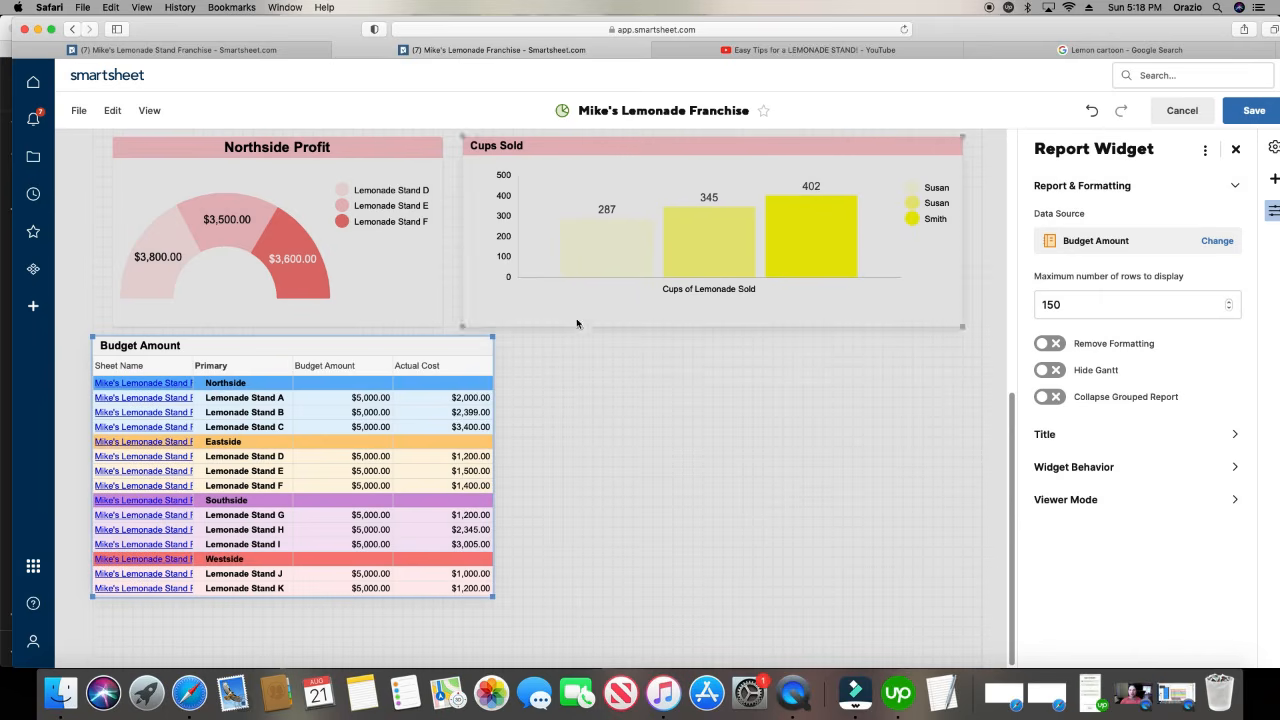
left_click(1254, 110)
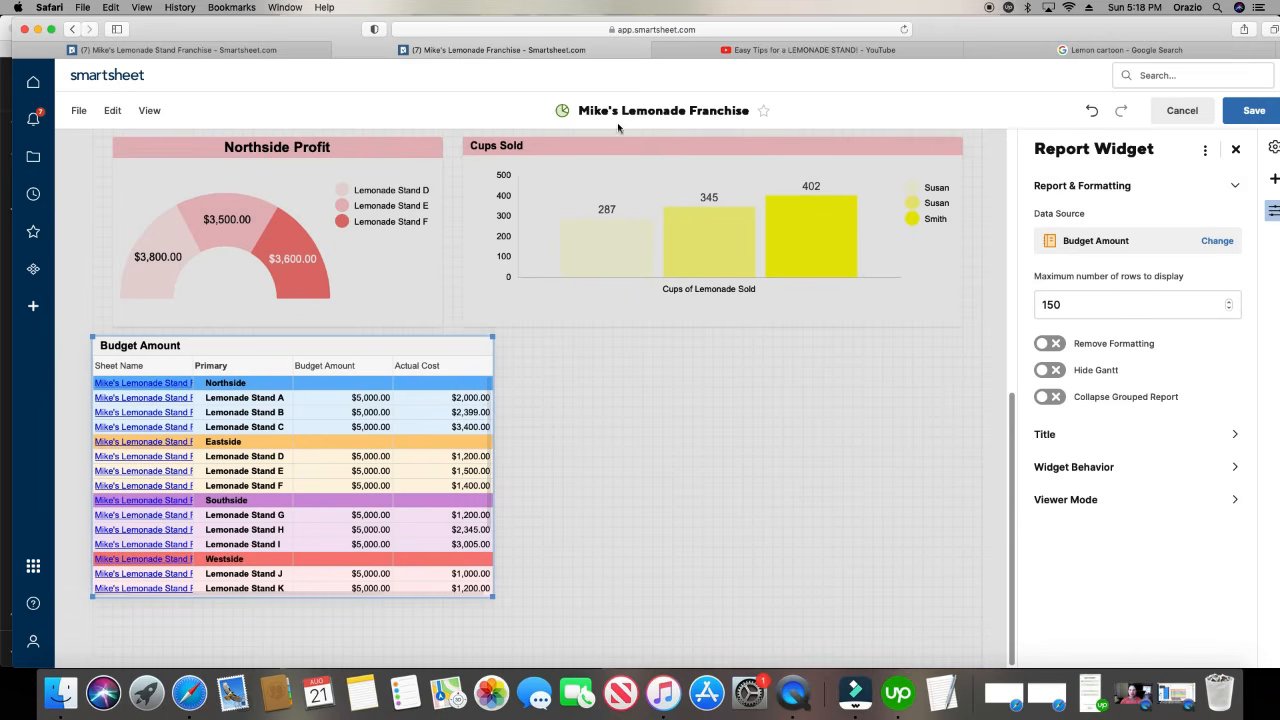
left_click(112, 110)
left_click(131, 139)
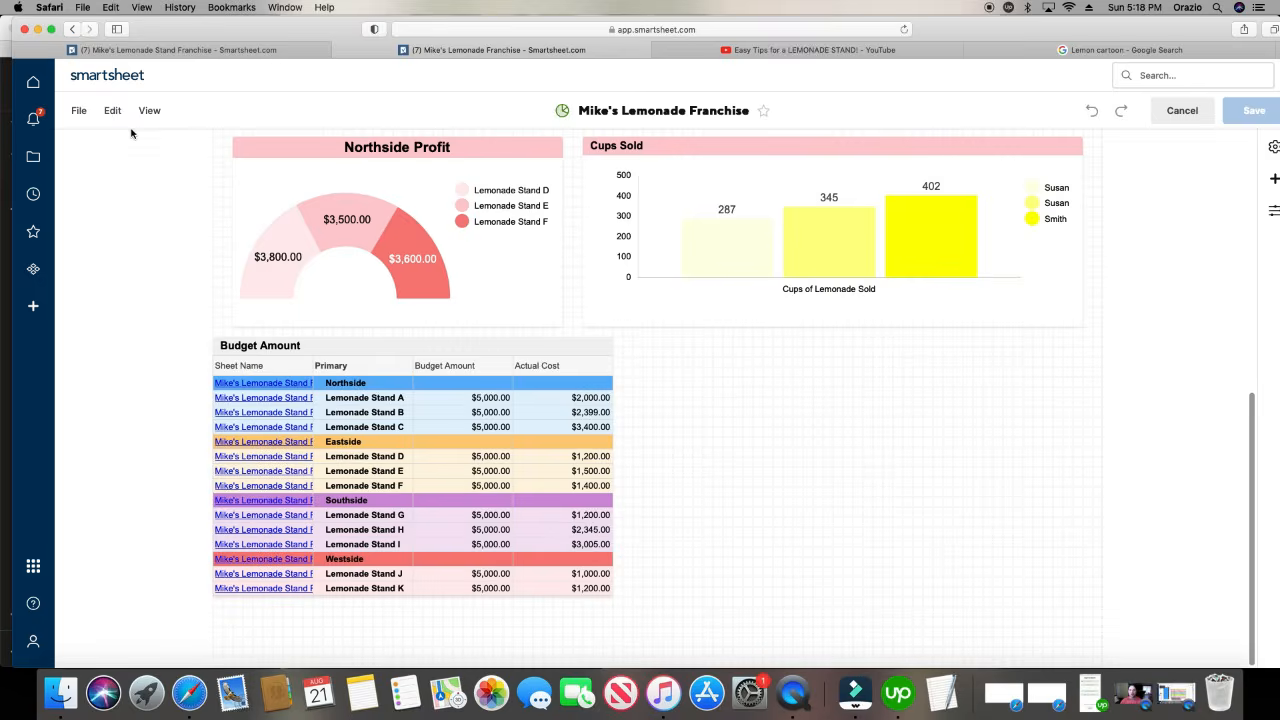
- Delete the Budget Amount report widget beneath the Eastside charts
left_click(113, 110)
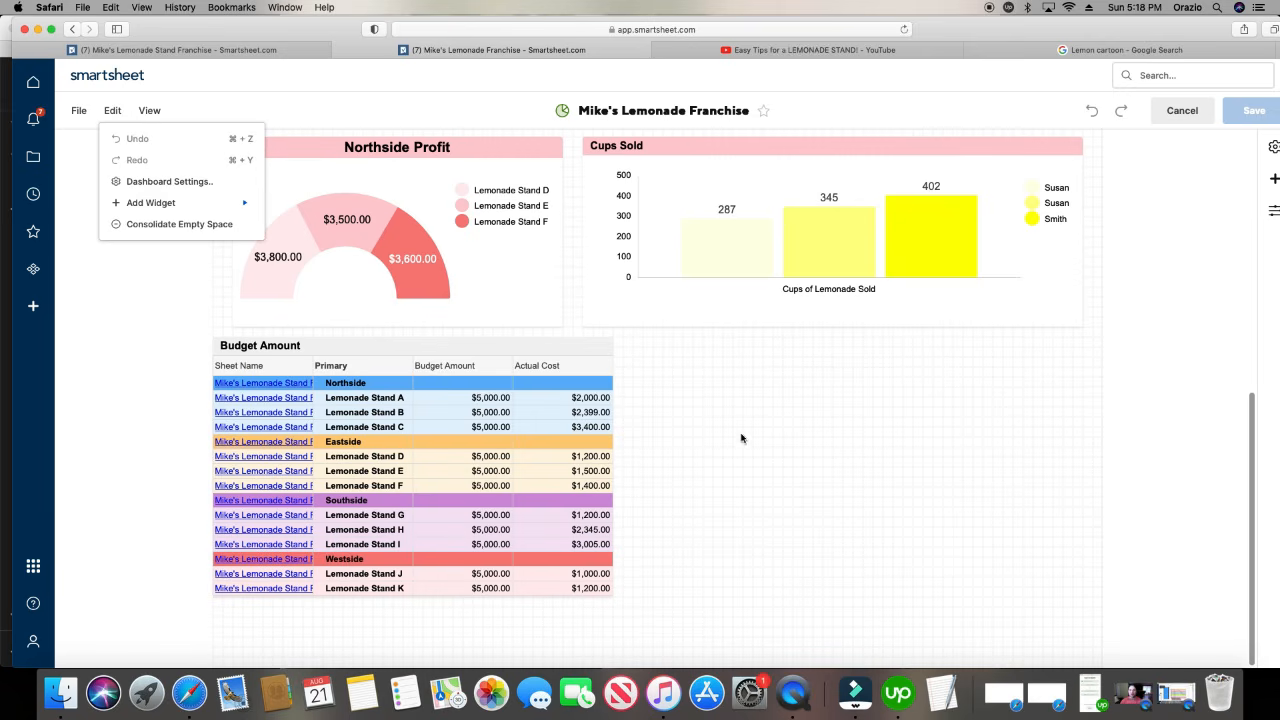
left_click(603, 345)
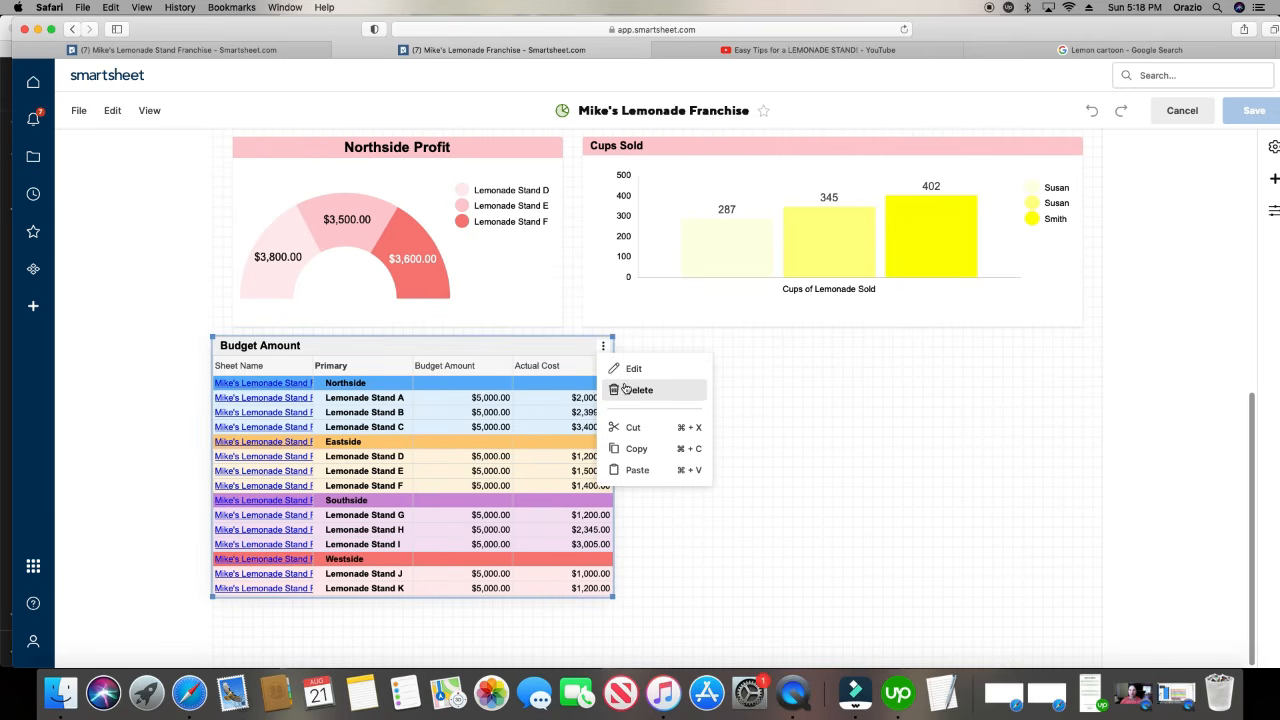
left_click(630, 389)
- Add a shortcut widget beneath the Eastside charts that links to the Budget Amount report, using the Stacked layout
left_click(113, 110)
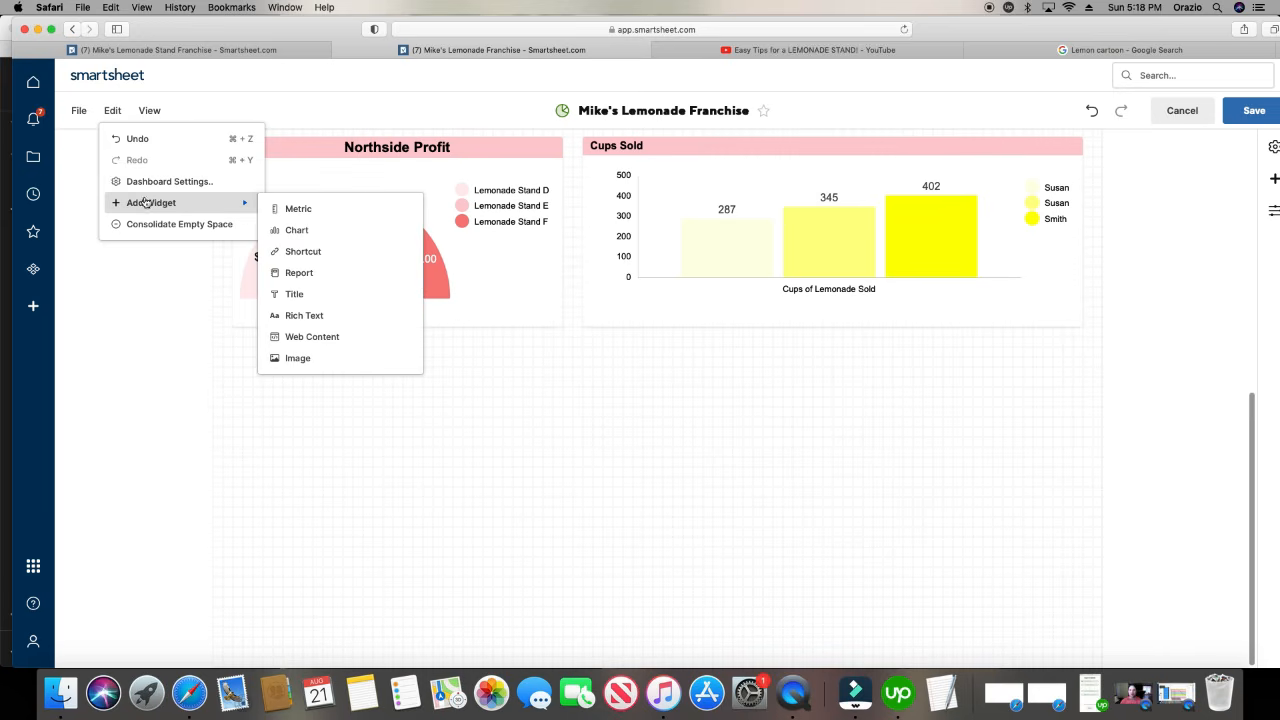
left_click(327, 257)
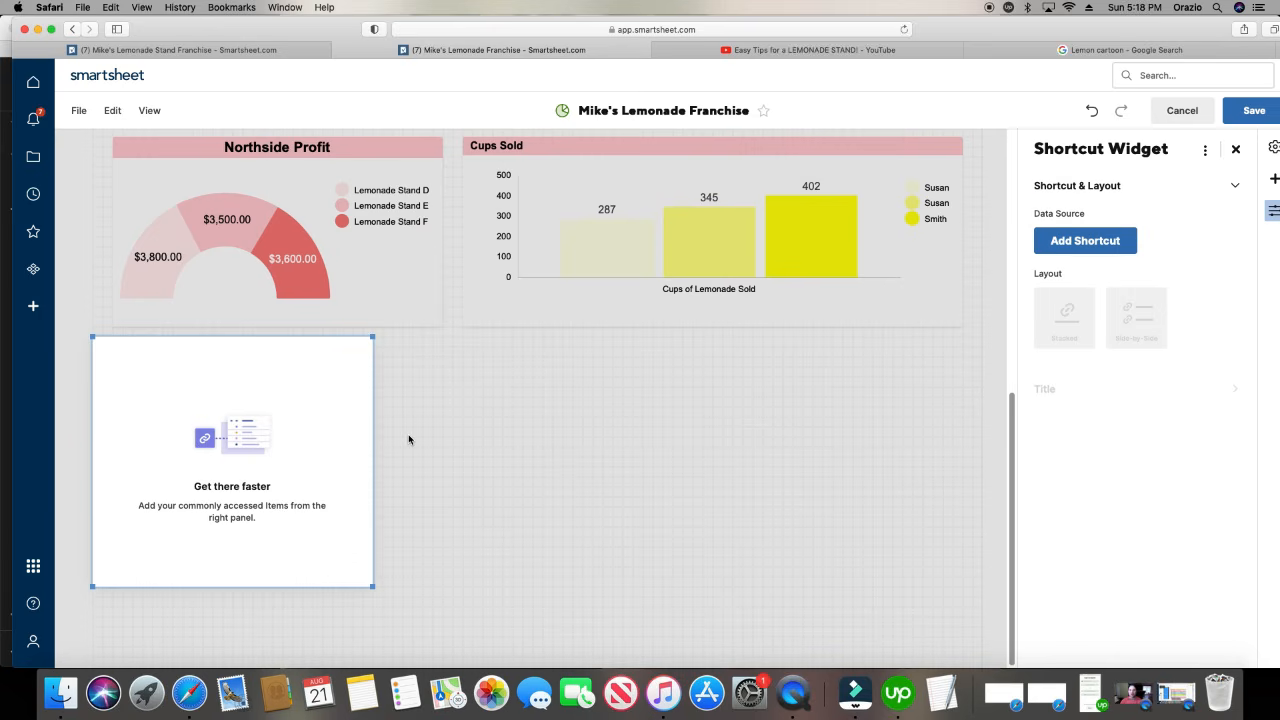
left_click(1128, 248)
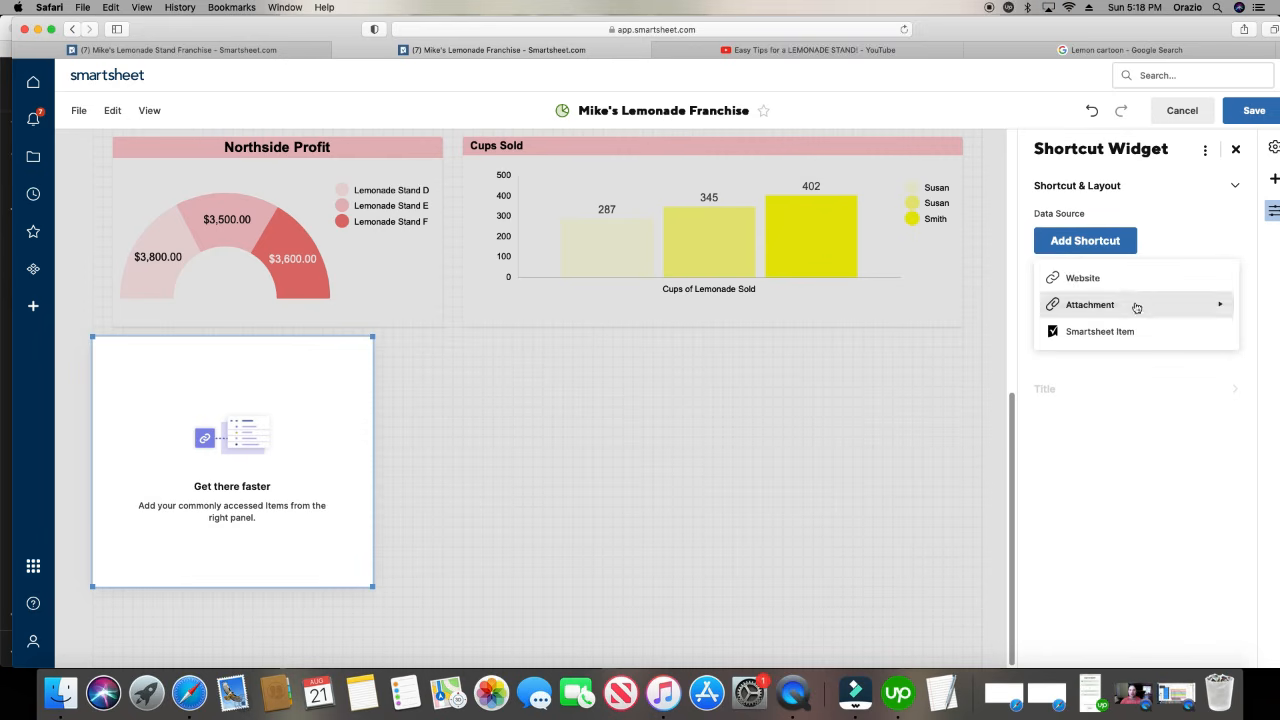
left_click(1133, 337)
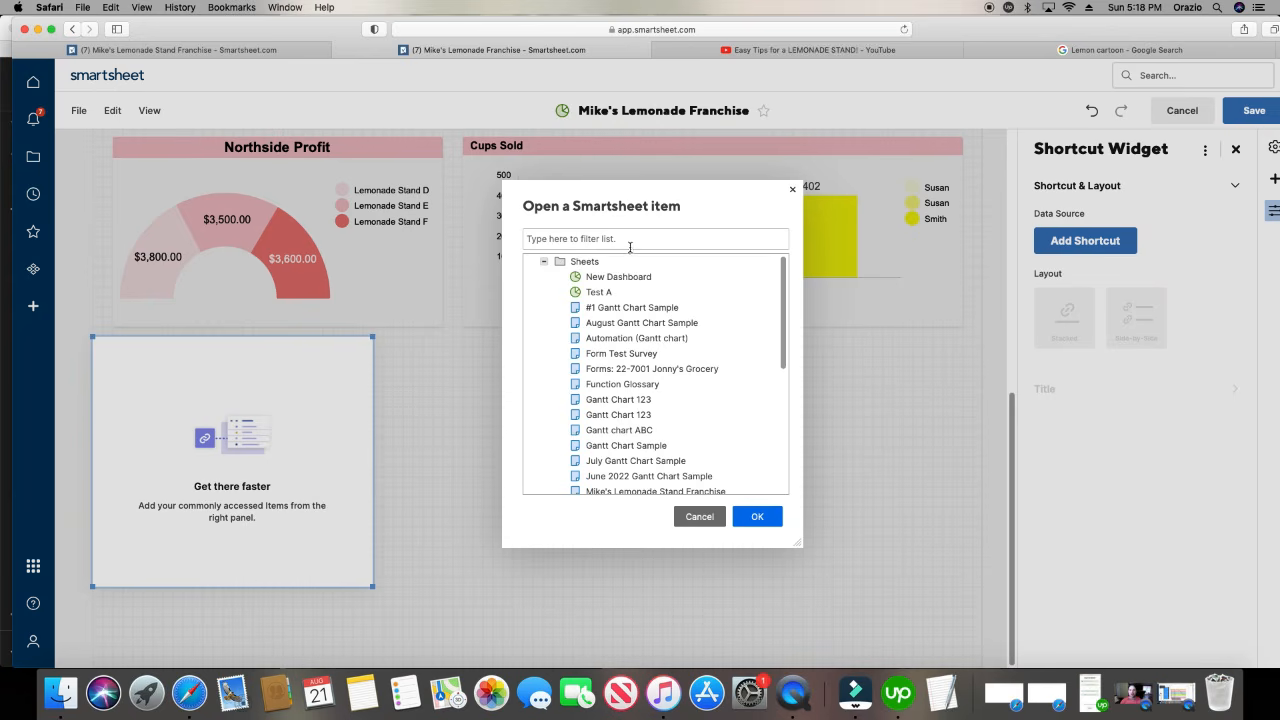
scroll(755, 308, "down", 10)
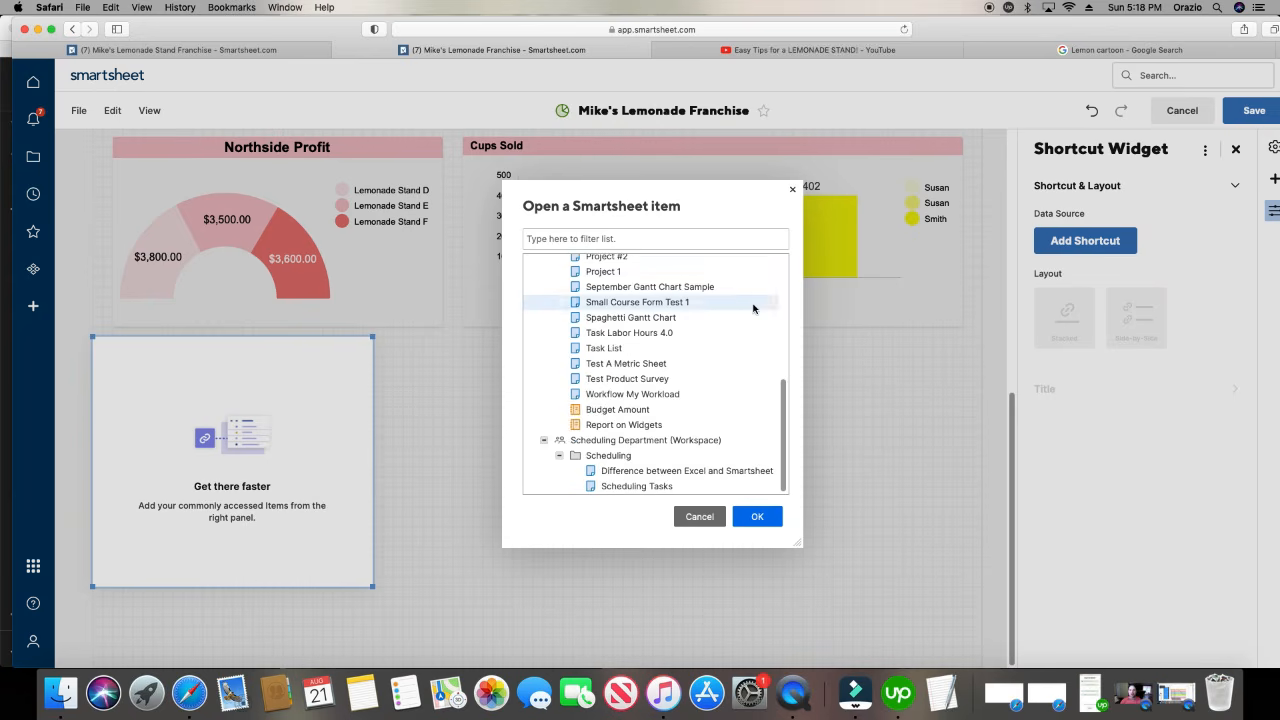
left_click(752, 409)
left_click(757, 515)
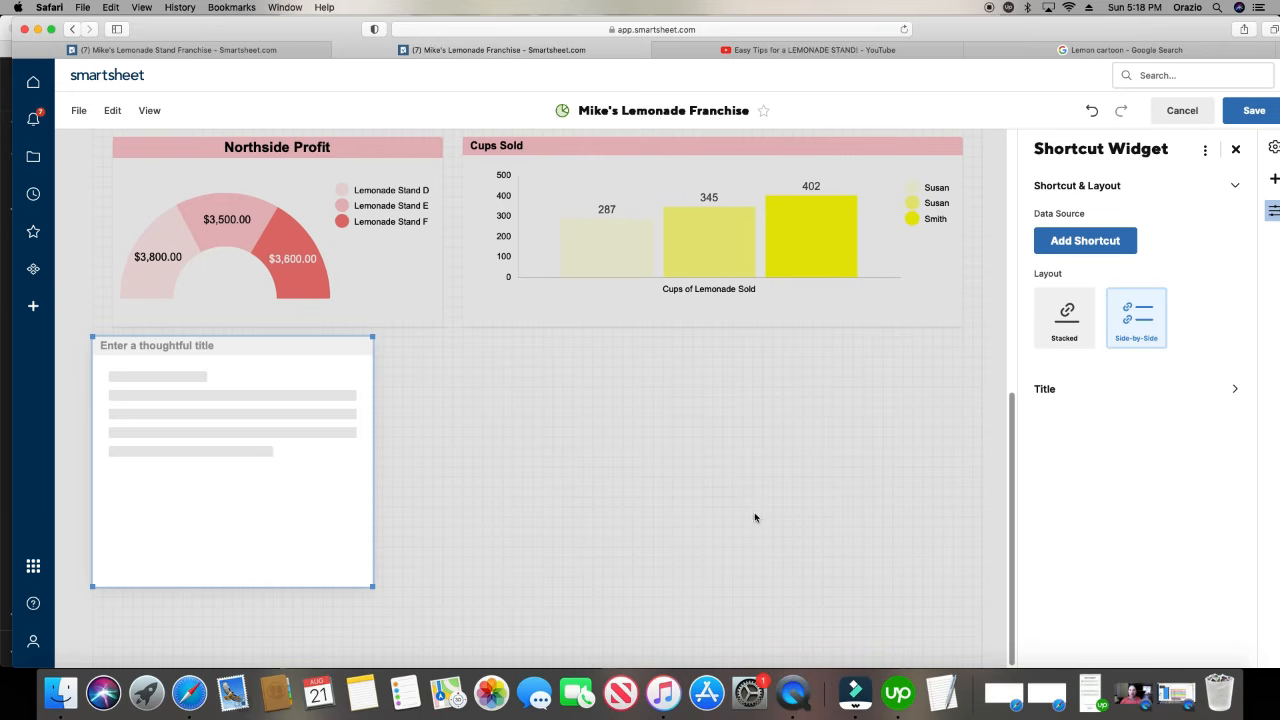
left_click(1070, 327)
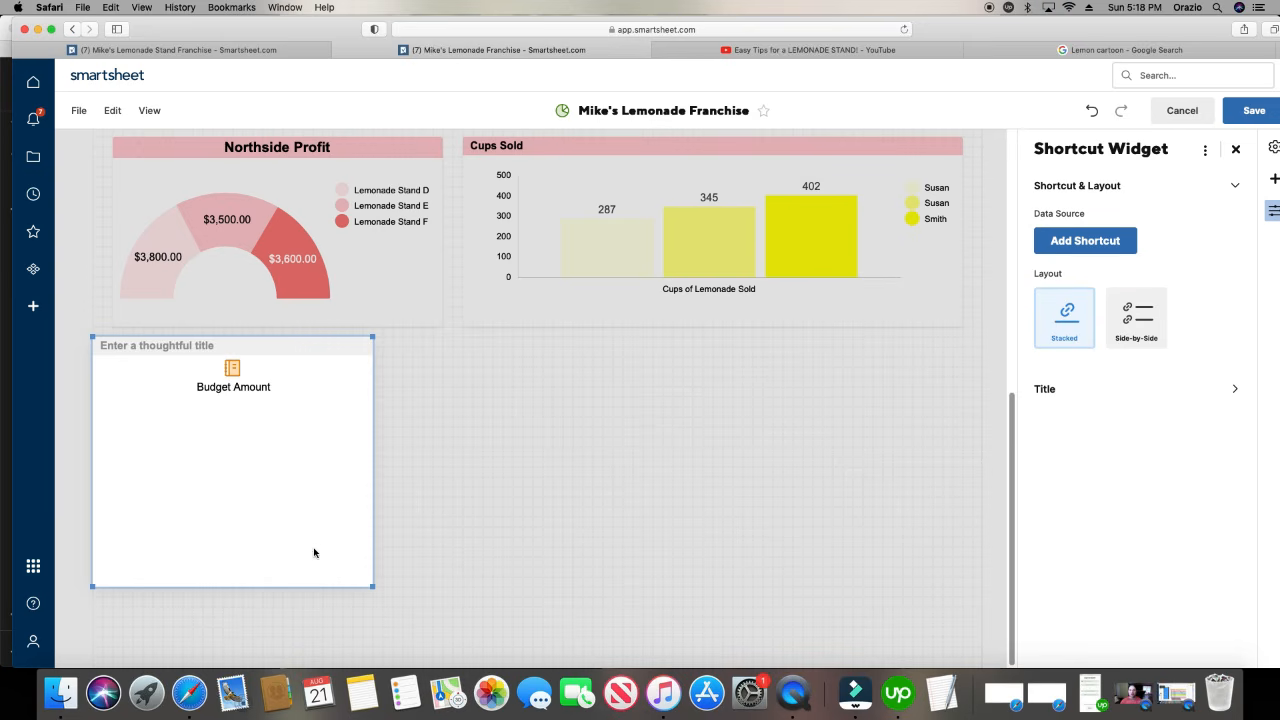
- Hide the shortcut widget's title and relabel its link Budget in bold, size 14
left_click(1057, 390)
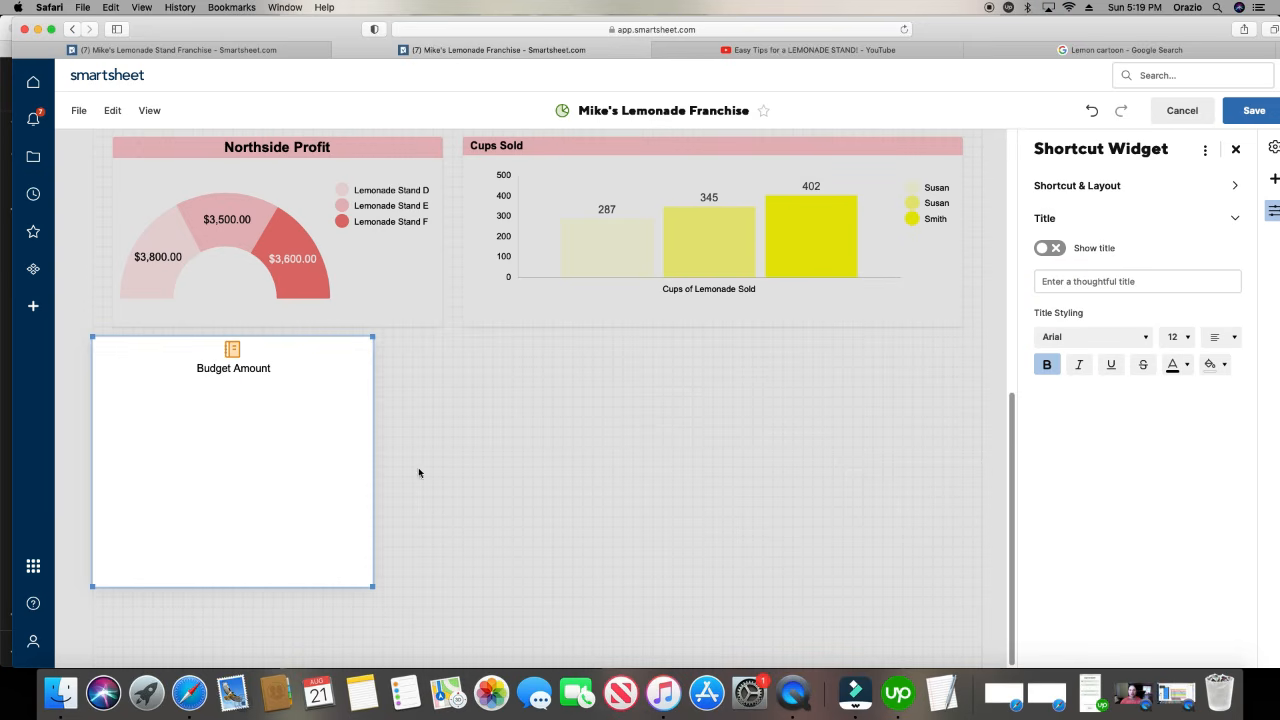
left_click(251, 369)
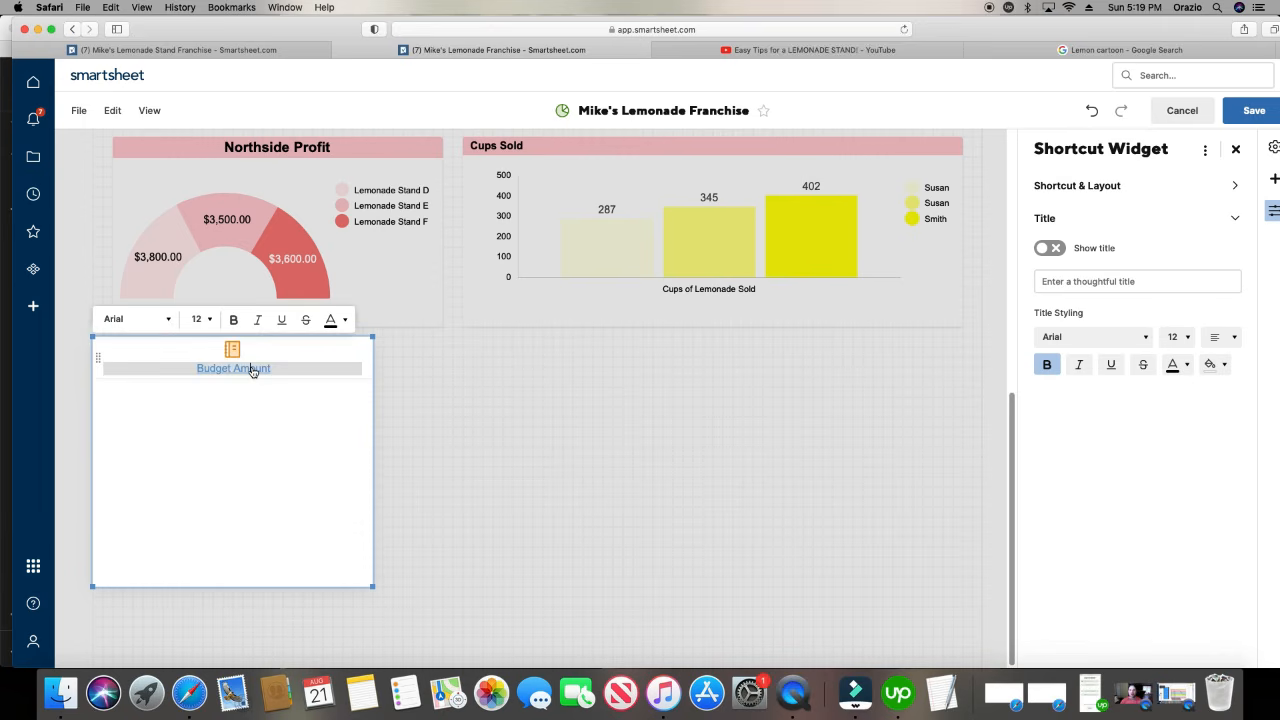
triple_click(259, 369)
type("Budget")
left_click(233, 319)
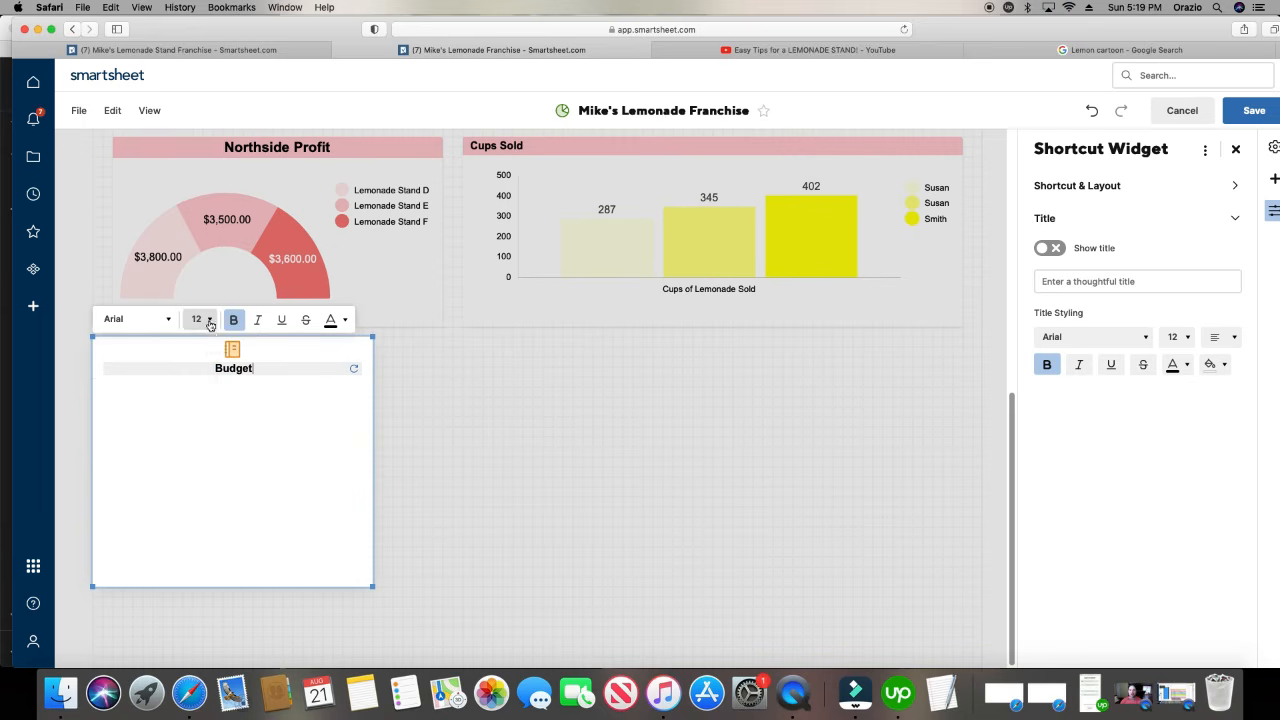
left_click(197, 319)
left_click(199, 423)
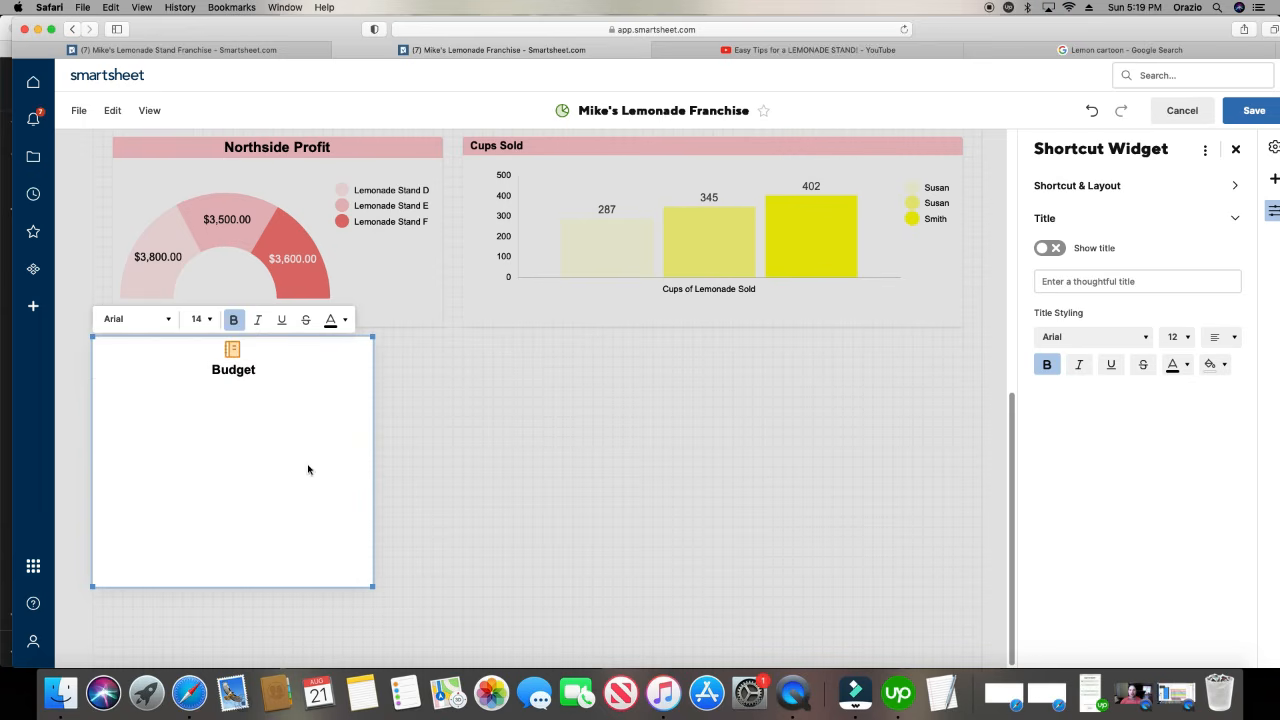
- Shrink the Budget shortcut widget to fit its icon and label, and shift it slightly inward beneath the Eastside profit chart
left_click(416, 487)
left_click_drag(371, 588, 322, 390)
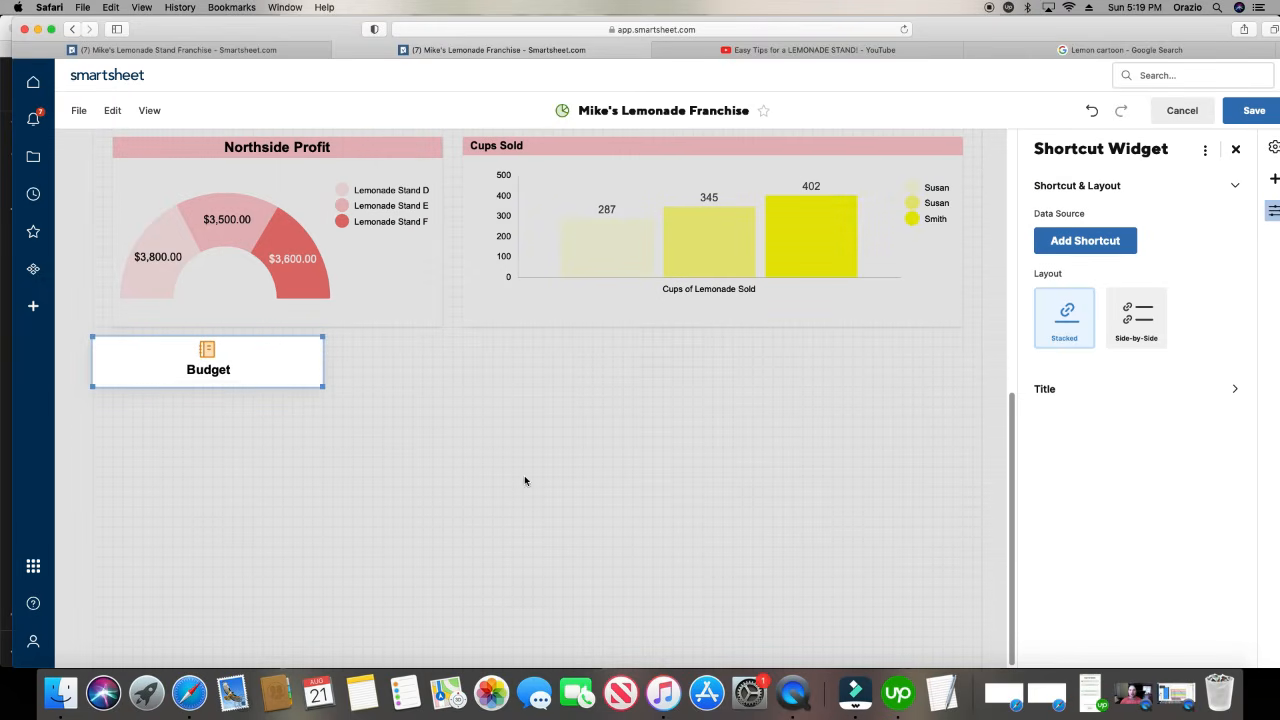
left_click_drag(273, 342, 315, 351)
- Save the dashboard and review the Eastside section in the published view
left_click(1245, 112)
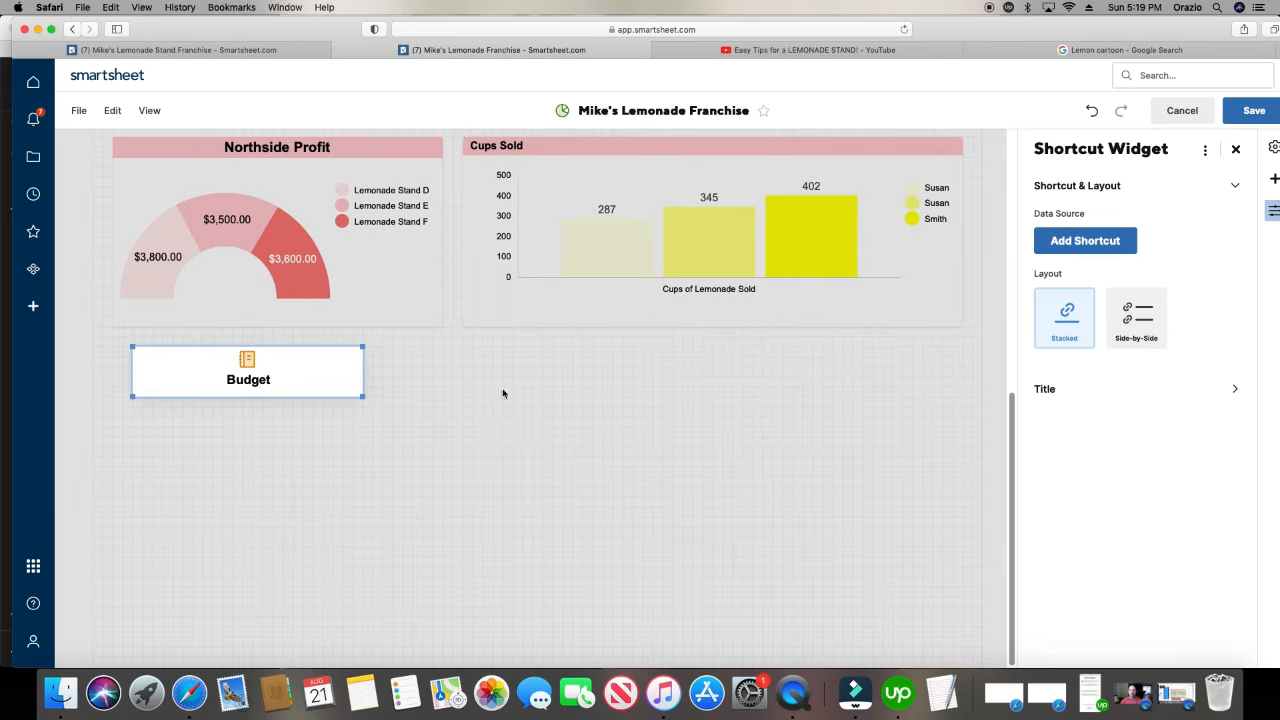
scroll(545, 456, "up", 5)
scroll(545, 456, "down", 5)
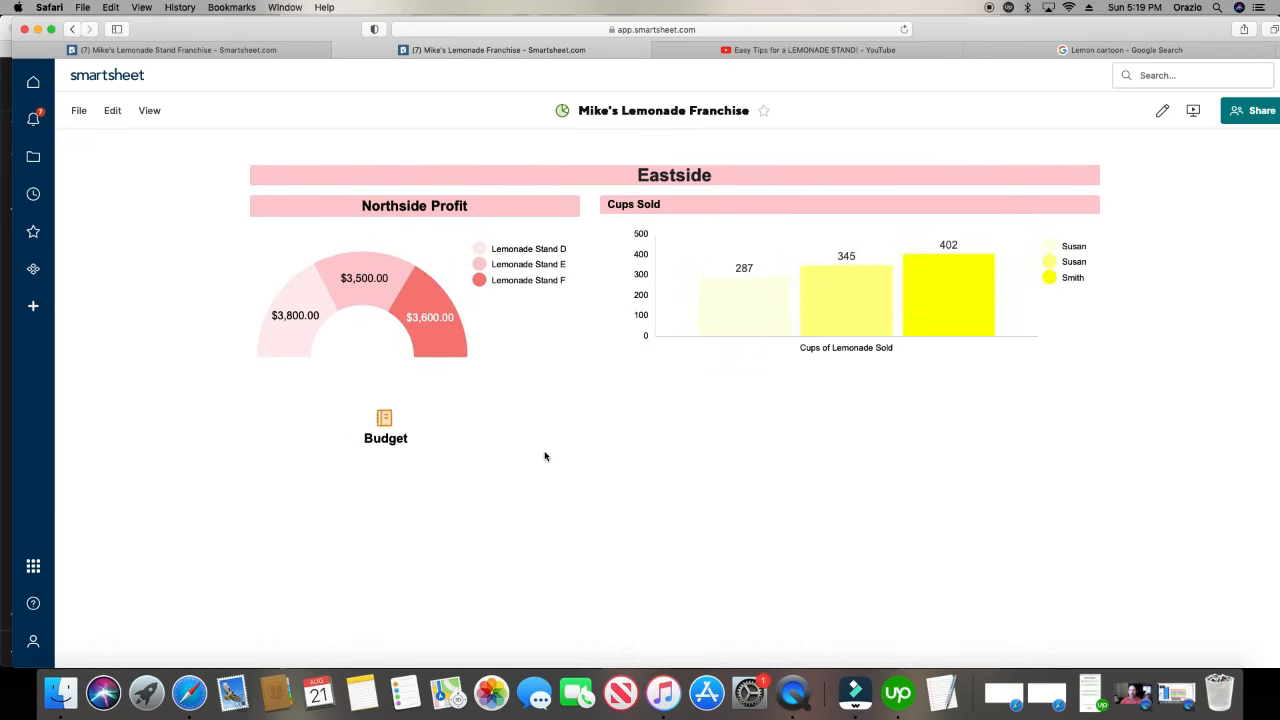
- Follow the Budget shortcut to its report, return to the dashboard, and look over the chart sections
left_click(386, 437)
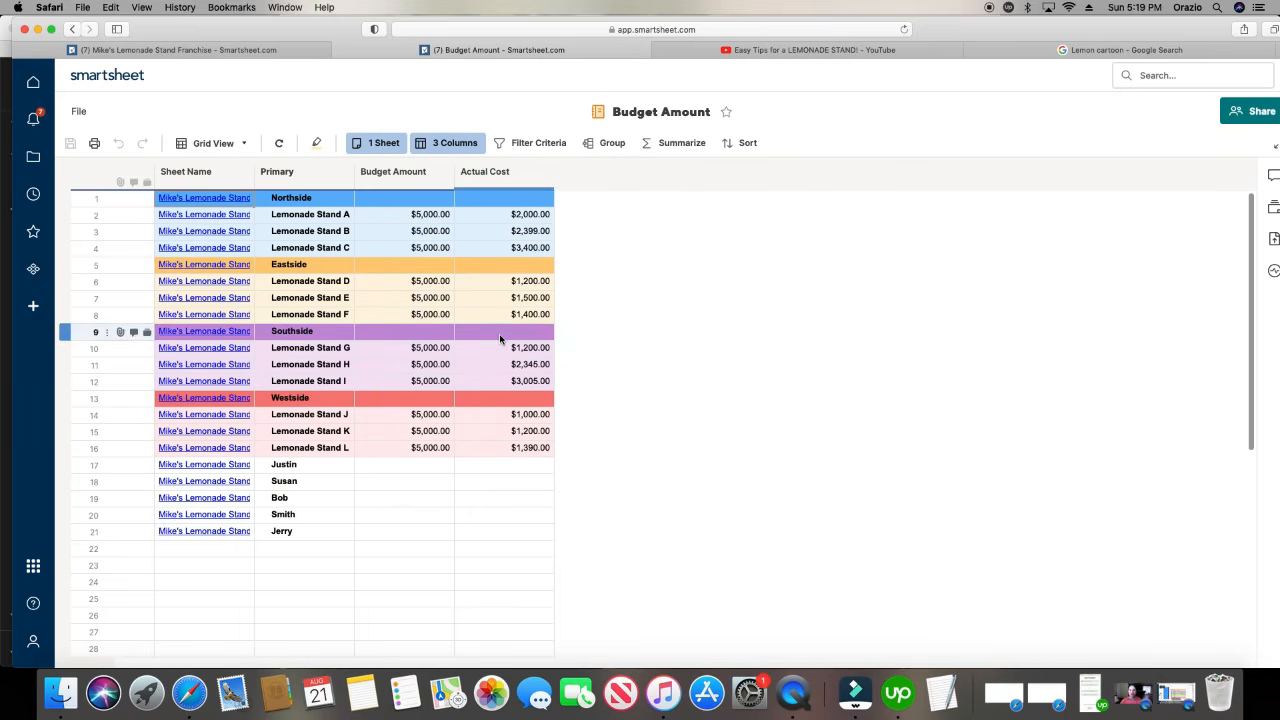
left_click(74, 31)
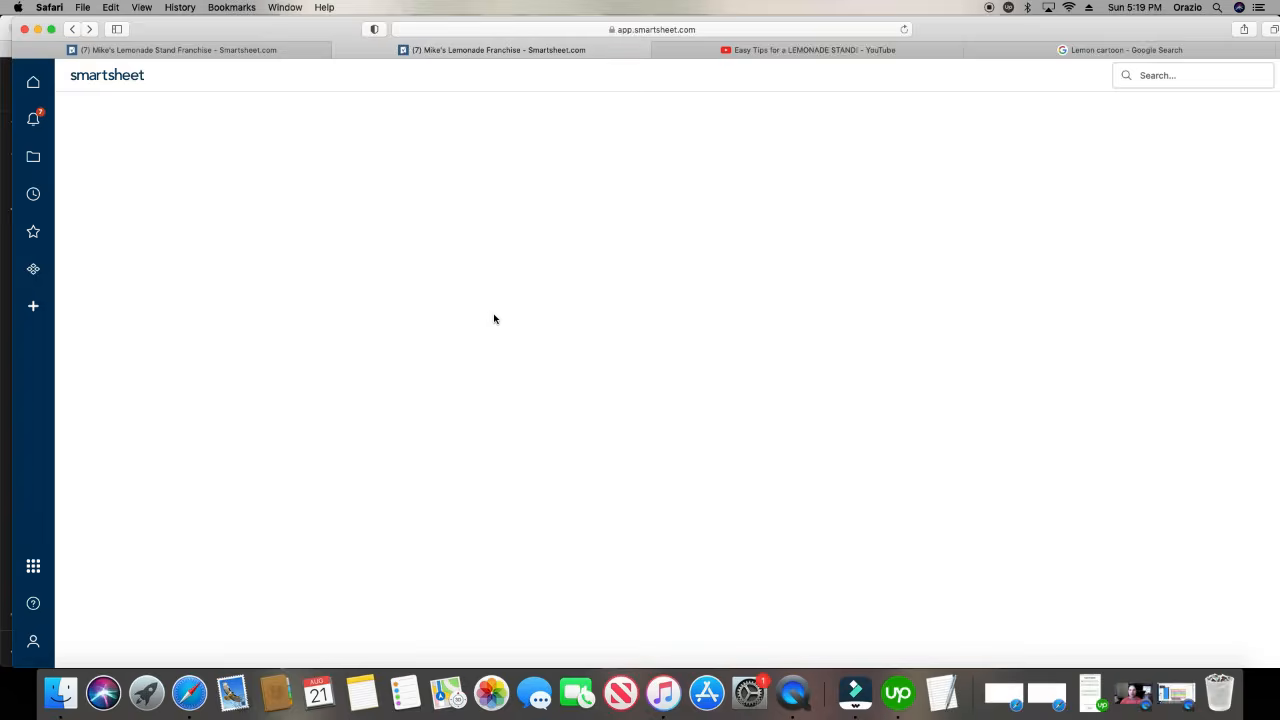
scroll(533, 436, "down", 1)
scroll(533, 430, "down", 3)
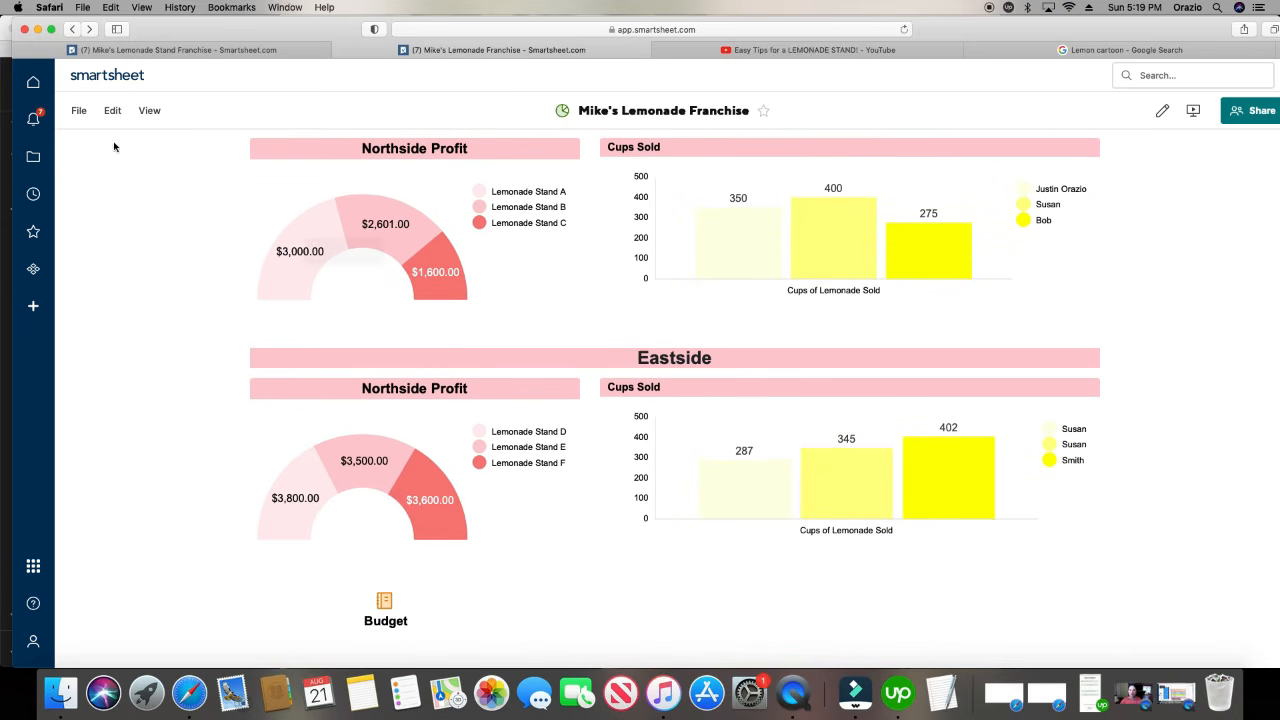
- Reopen the dashboard for editing and delete the Budget shortcut widget
left_click(112, 111)
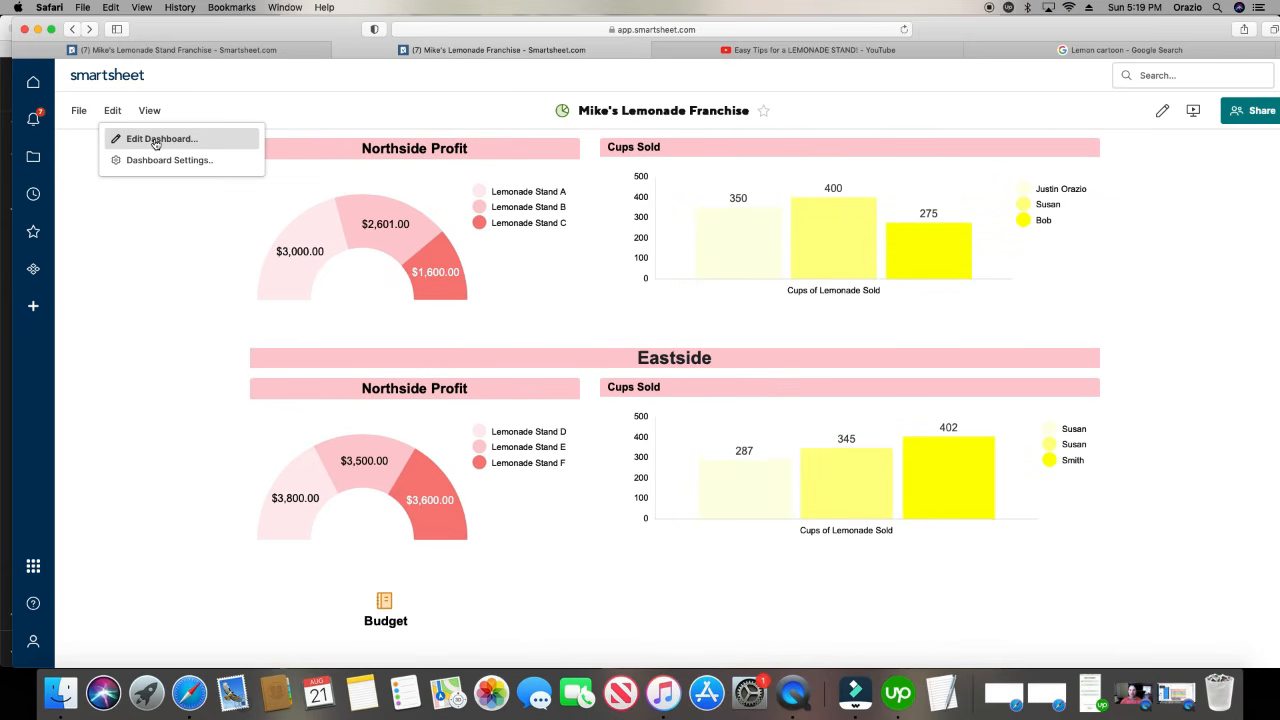
left_click(155, 140)
left_click(112, 110)
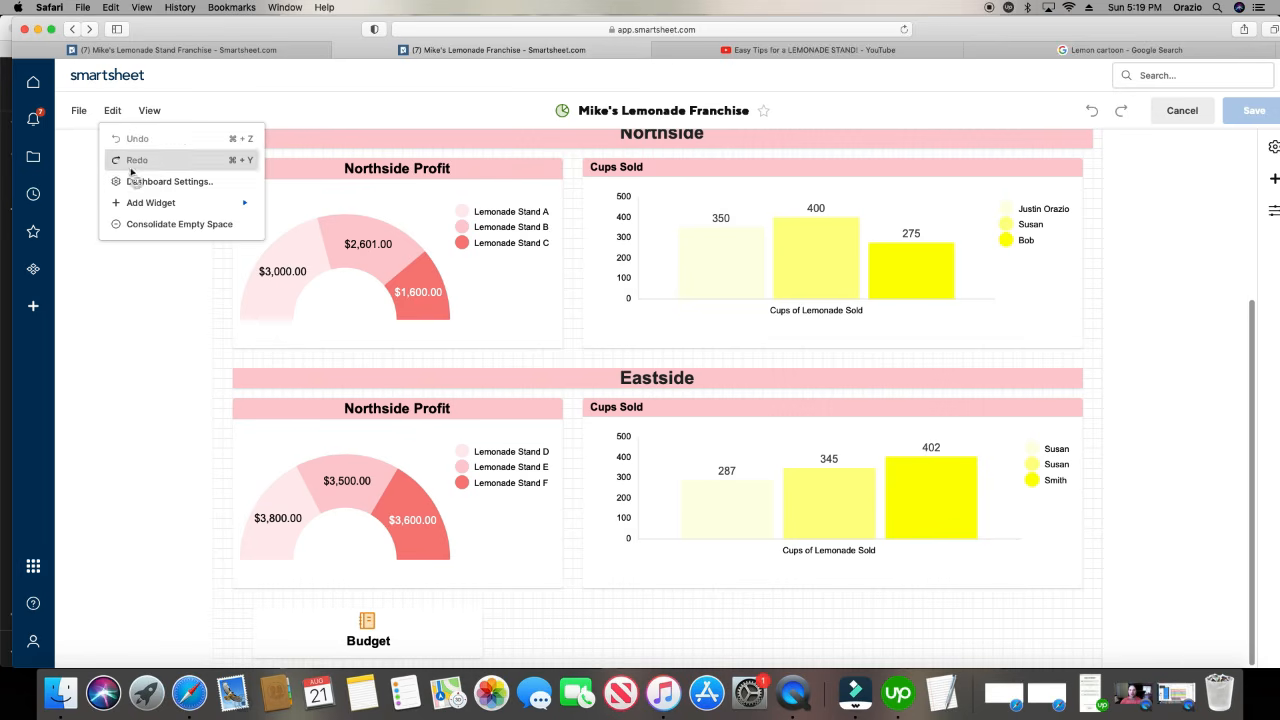
mouse_move(143, 203)
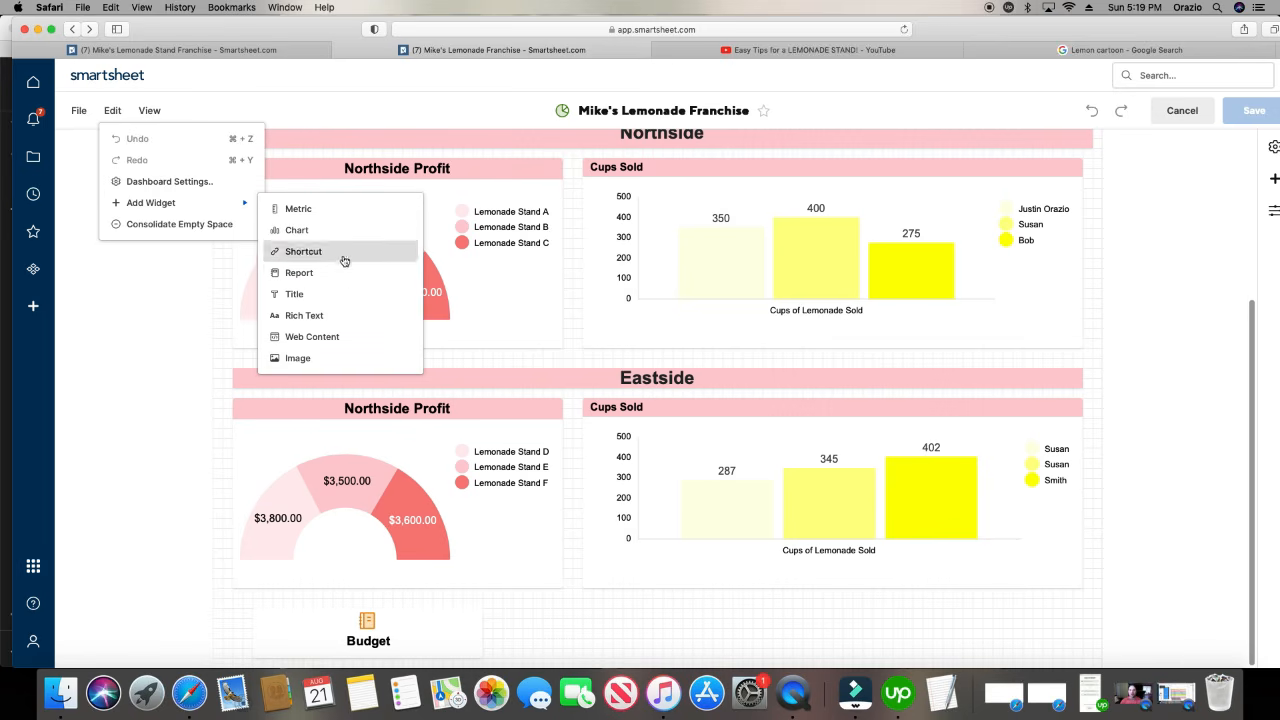
right_click(477, 622)
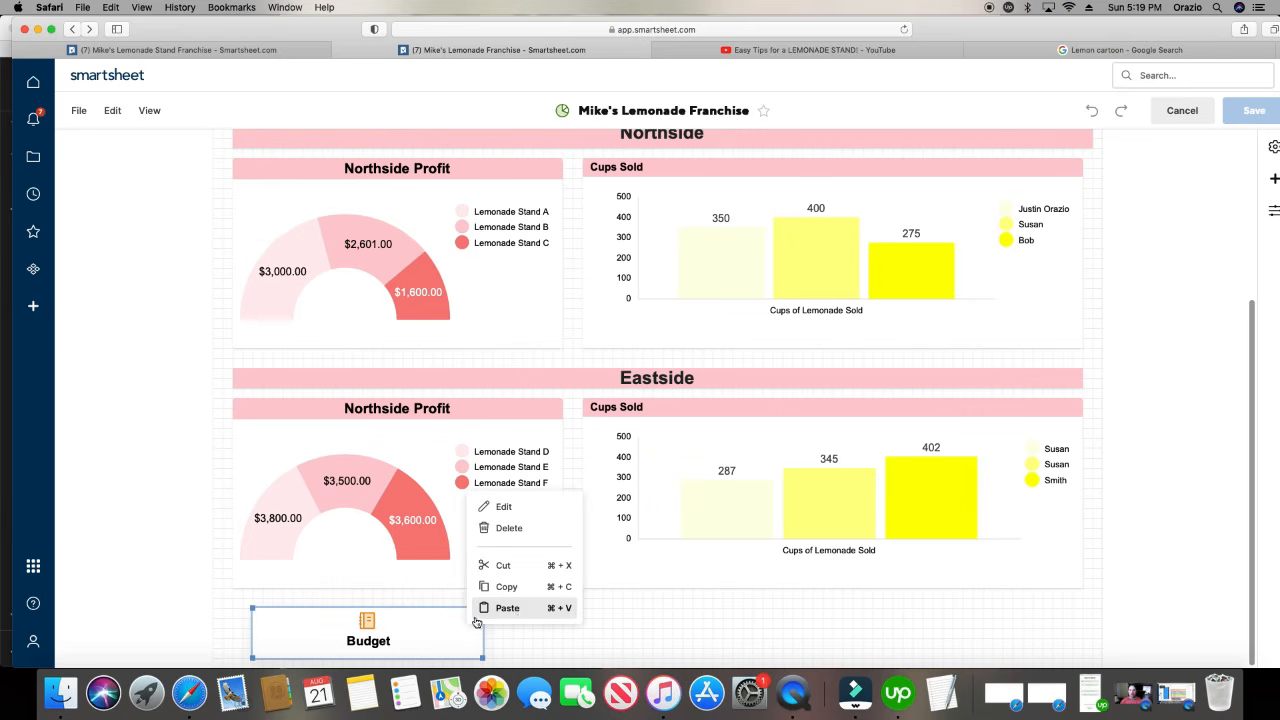
left_click(509, 528)
- Add a web content widget beneath the Eastside charts
left_click(115, 111)
mouse_move(160, 206)
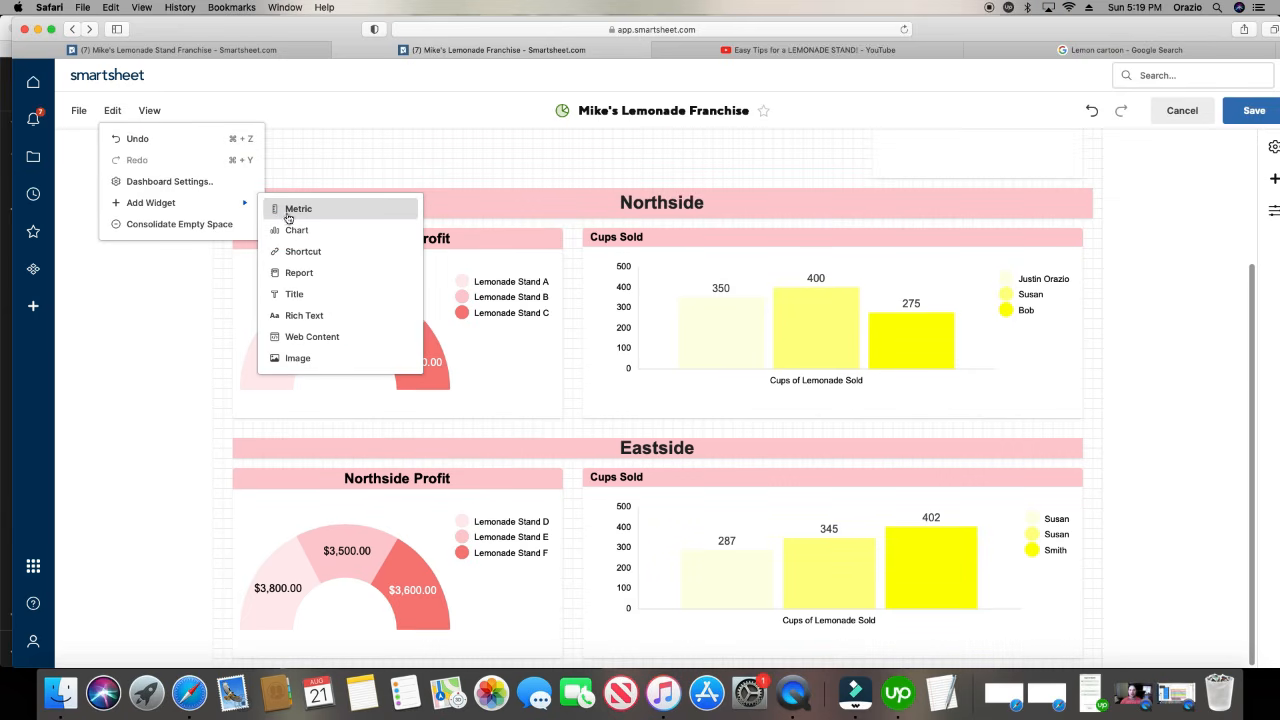
left_click(312, 336)
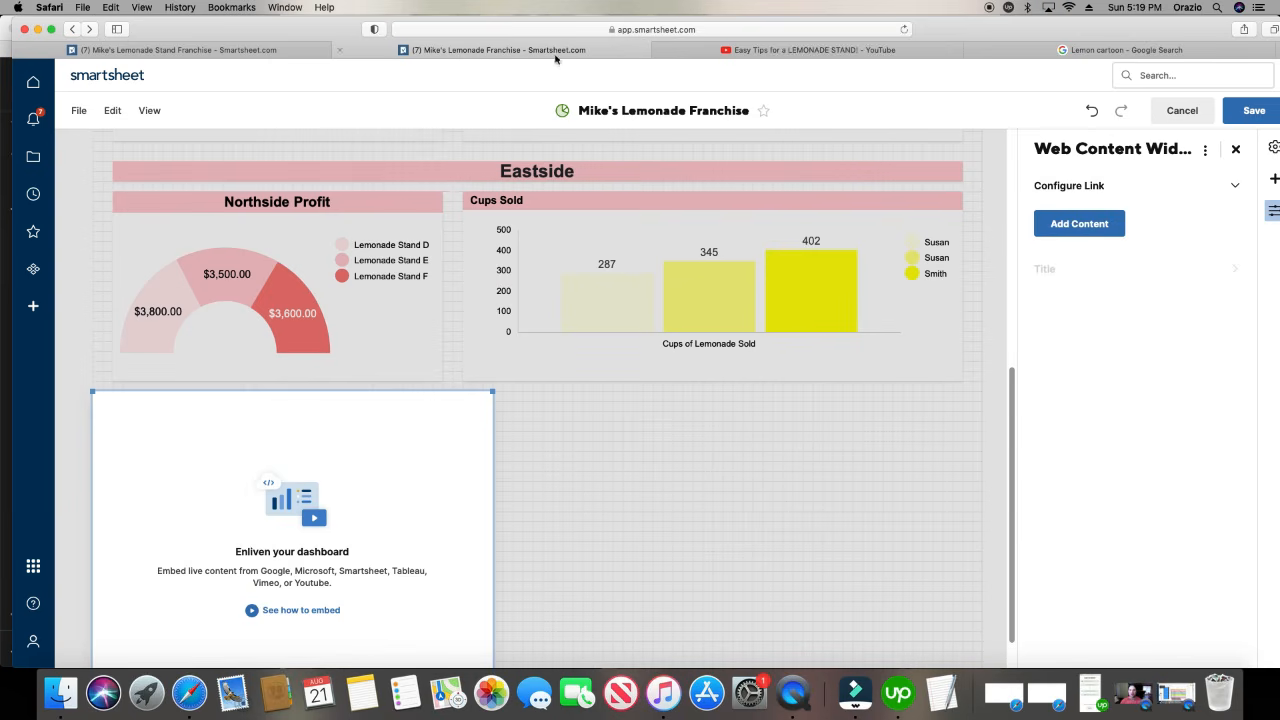
- Copy the URL of the Lemonade Stand form from the Mike's Lemonade Stand Franchise sheet's form manager
left_click(183, 52)
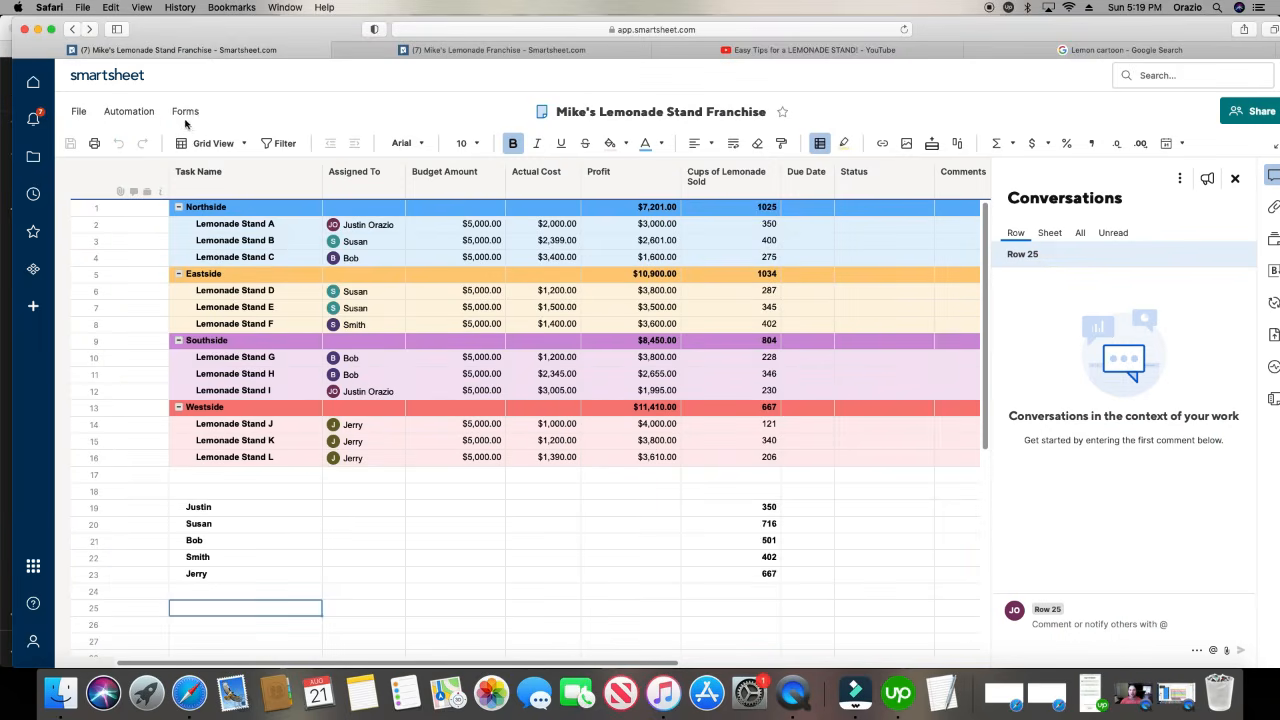
left_click(185, 111)
left_click(218, 170)
mouse_move(569, 295)
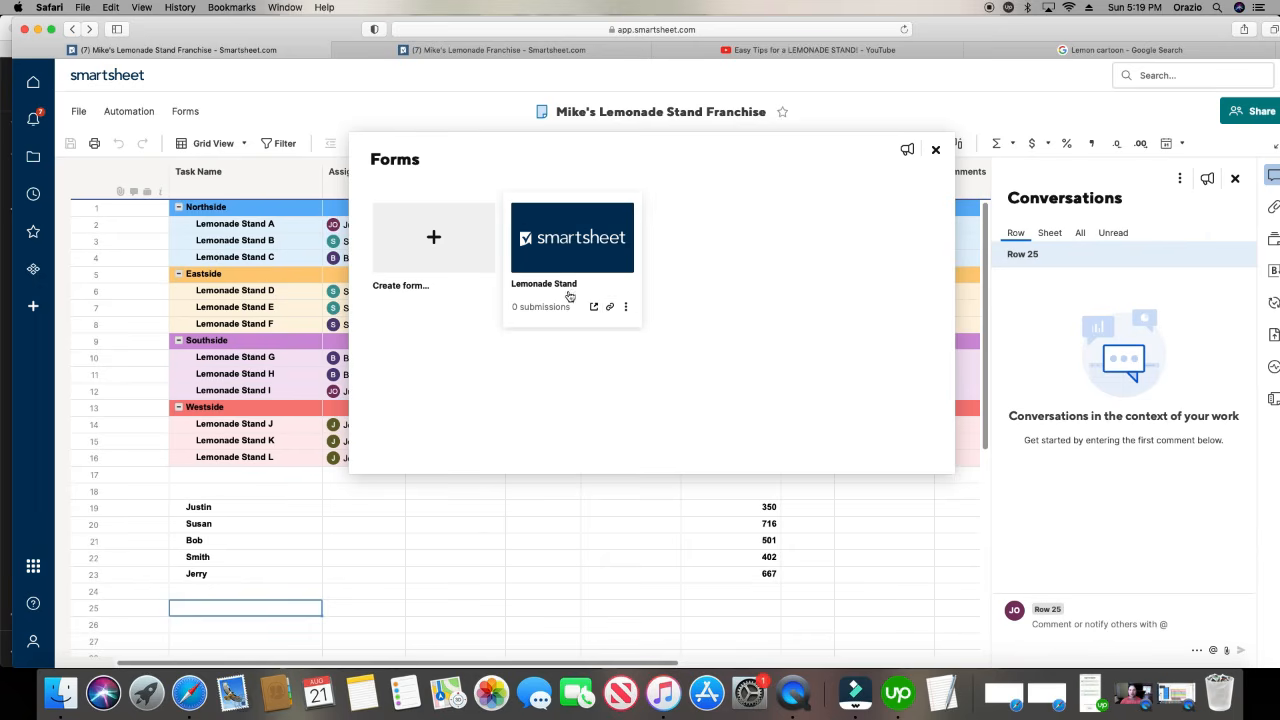
left_click(609, 307)
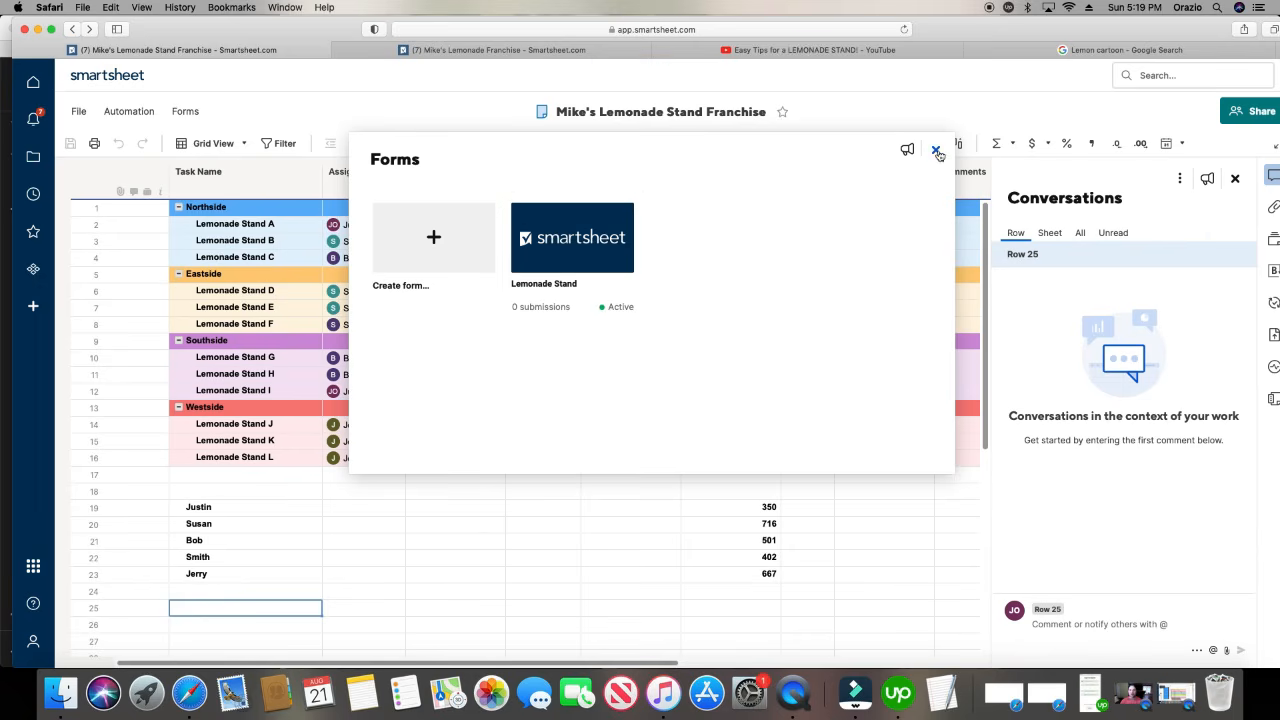
left_click(936, 151)
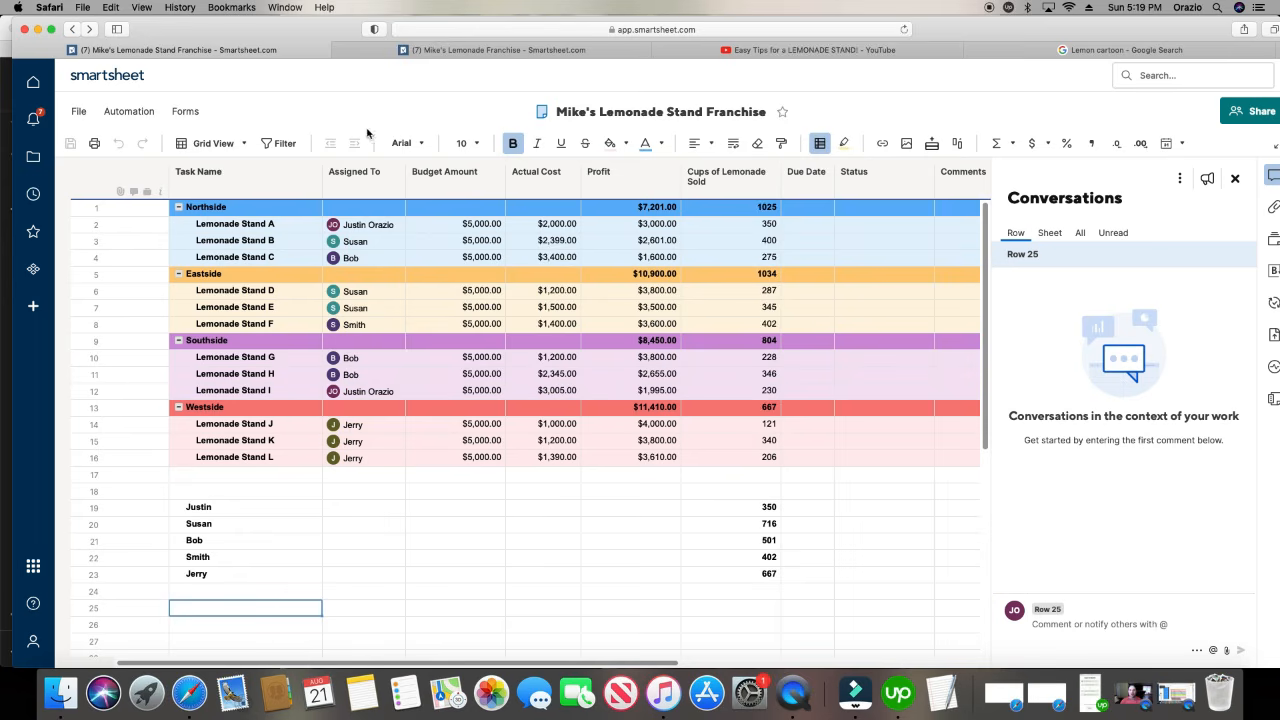
left_click(187, 113)
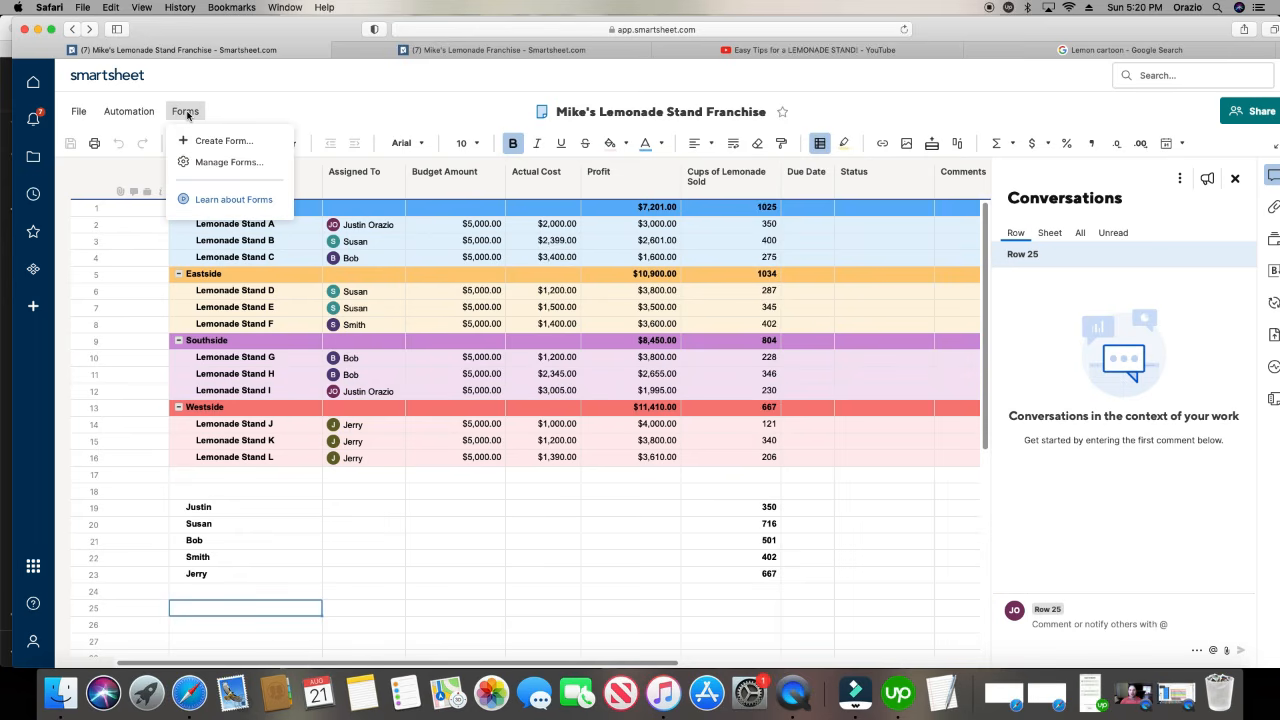
left_click(204, 164)
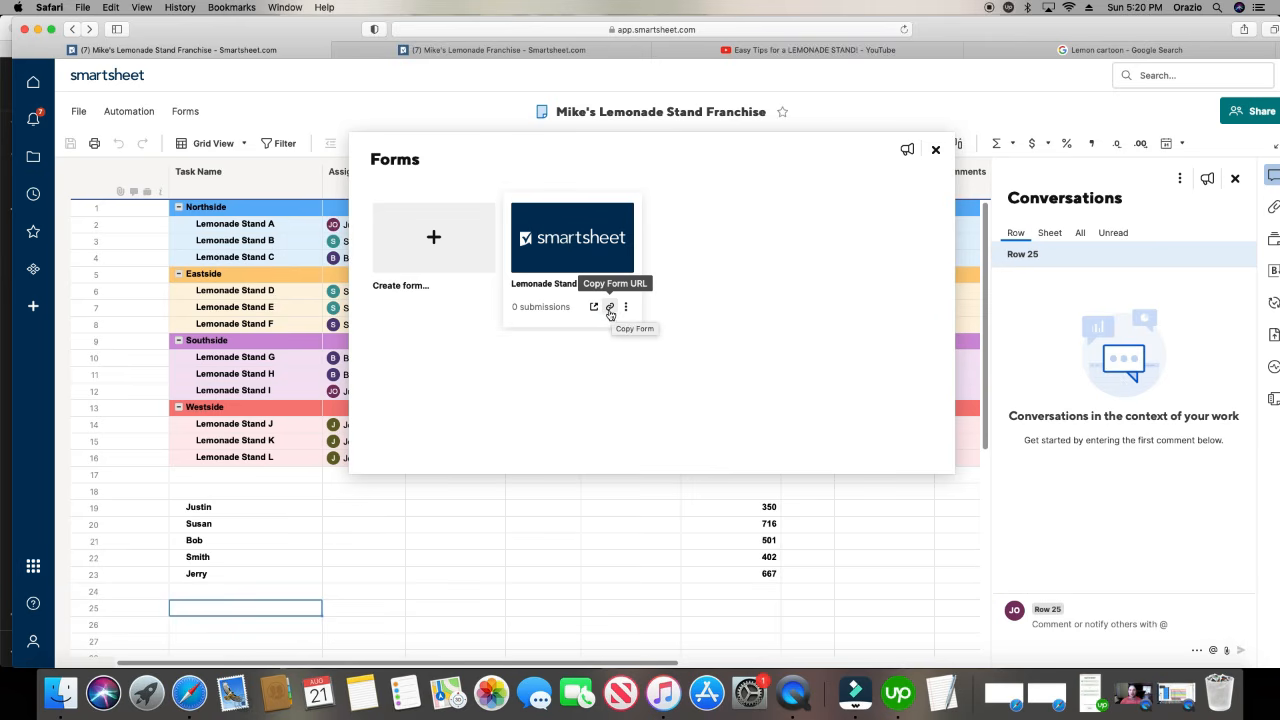
left_click(610, 310)
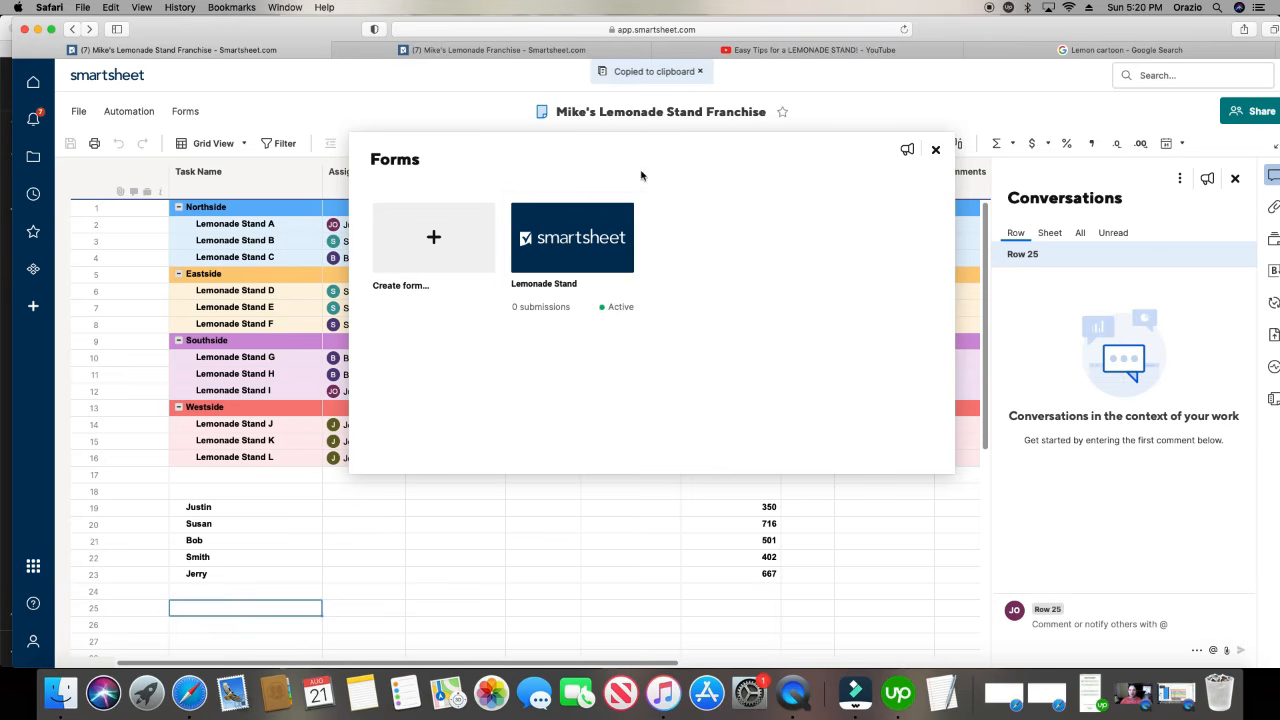
- Embed the copied form URL in the dashboard's web content widget and hide the widget's title
left_click(479, 50)
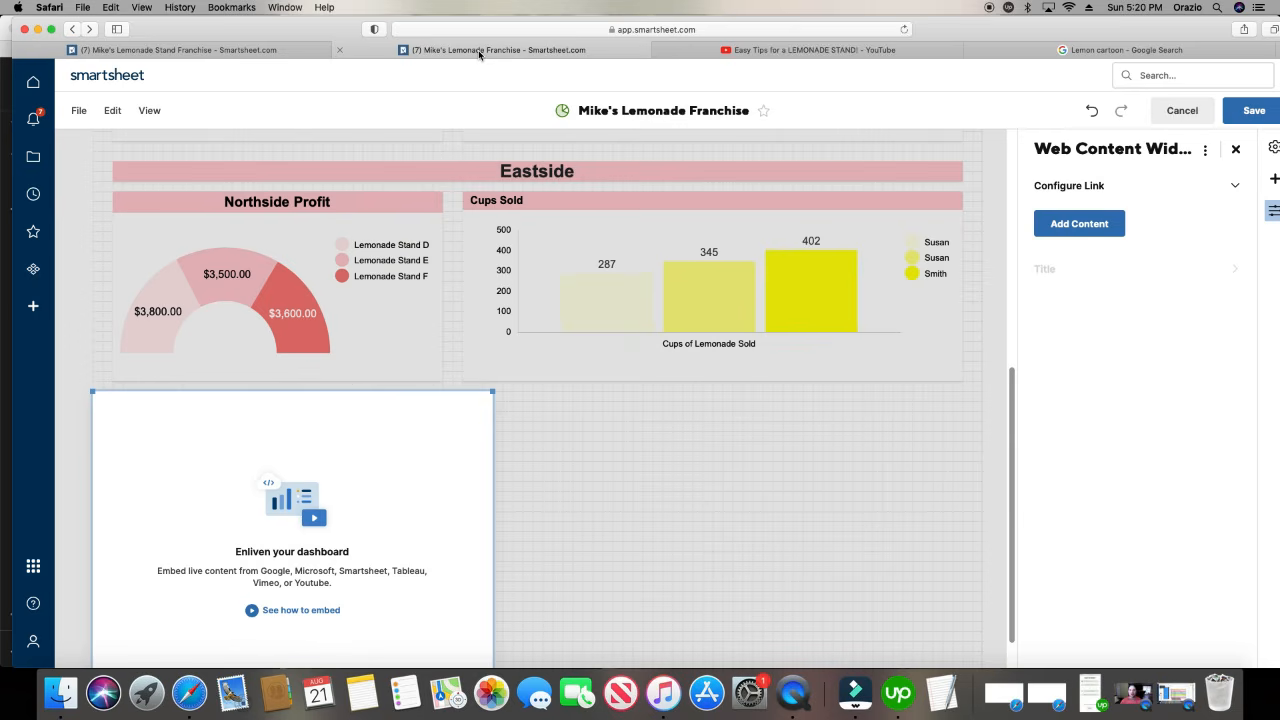
left_click(1092, 230)
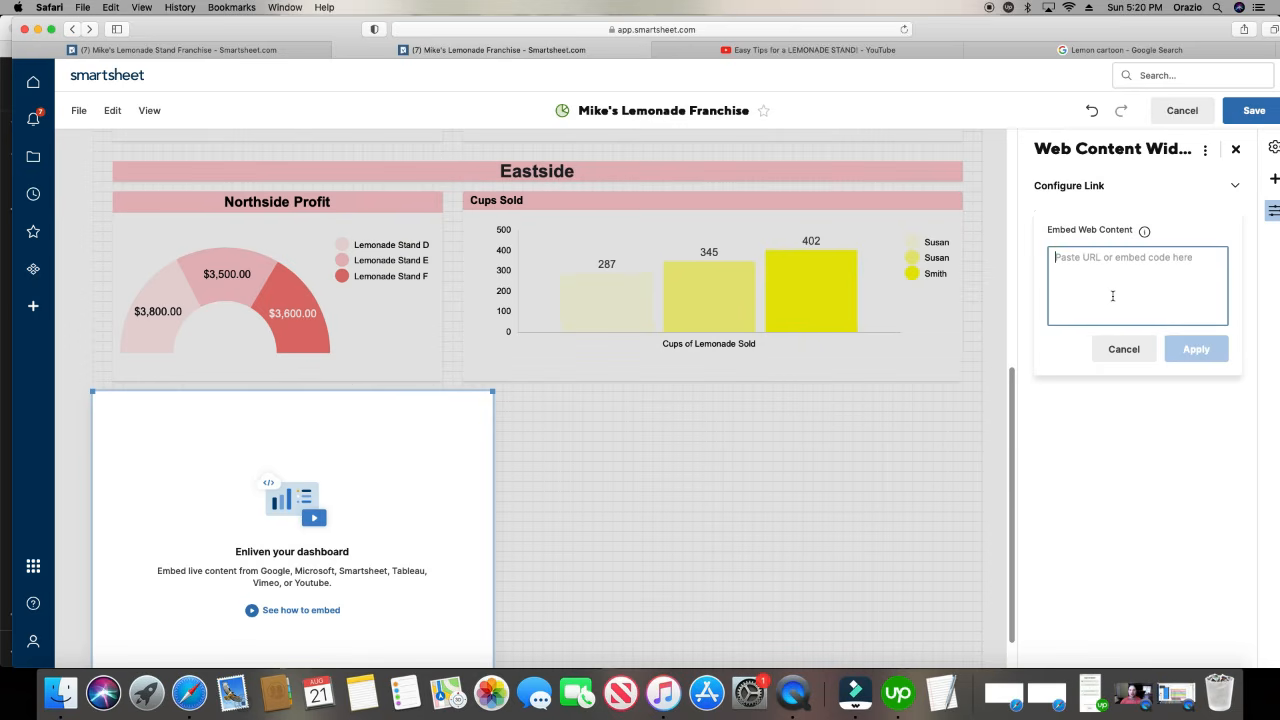
key("super+v")
left_click(1189, 350)
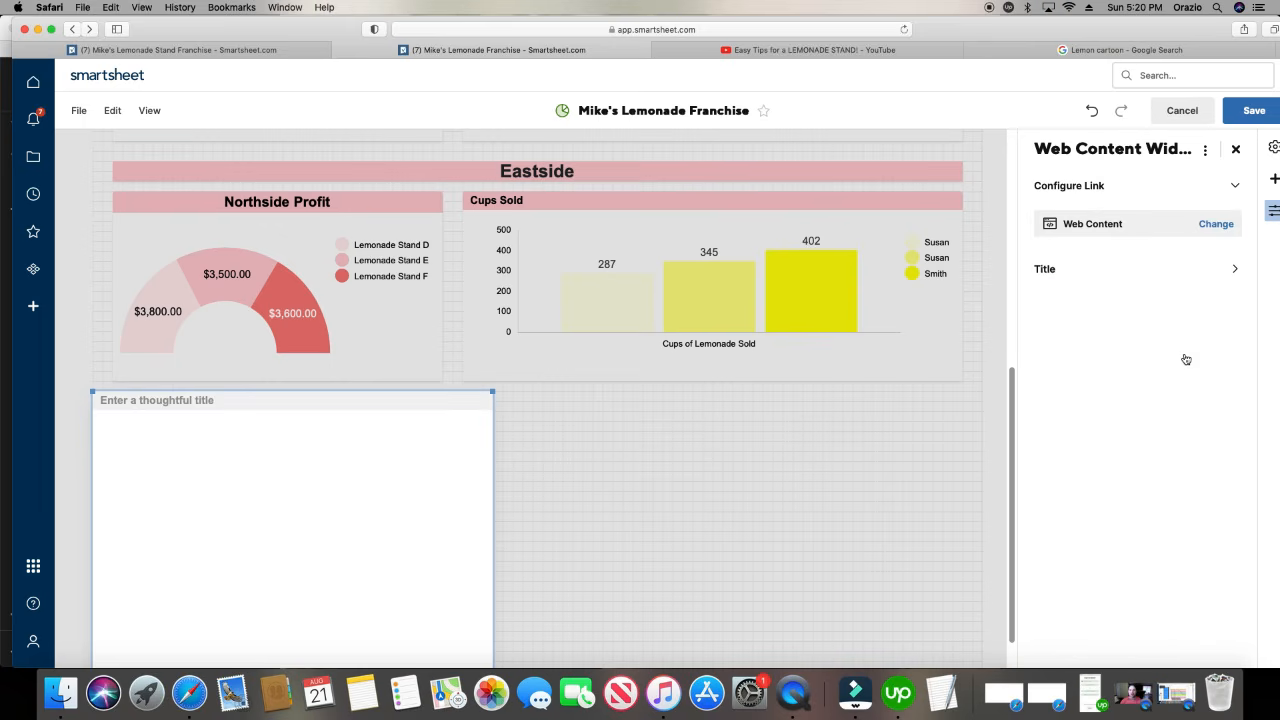
scroll(585, 502, "down", 2)
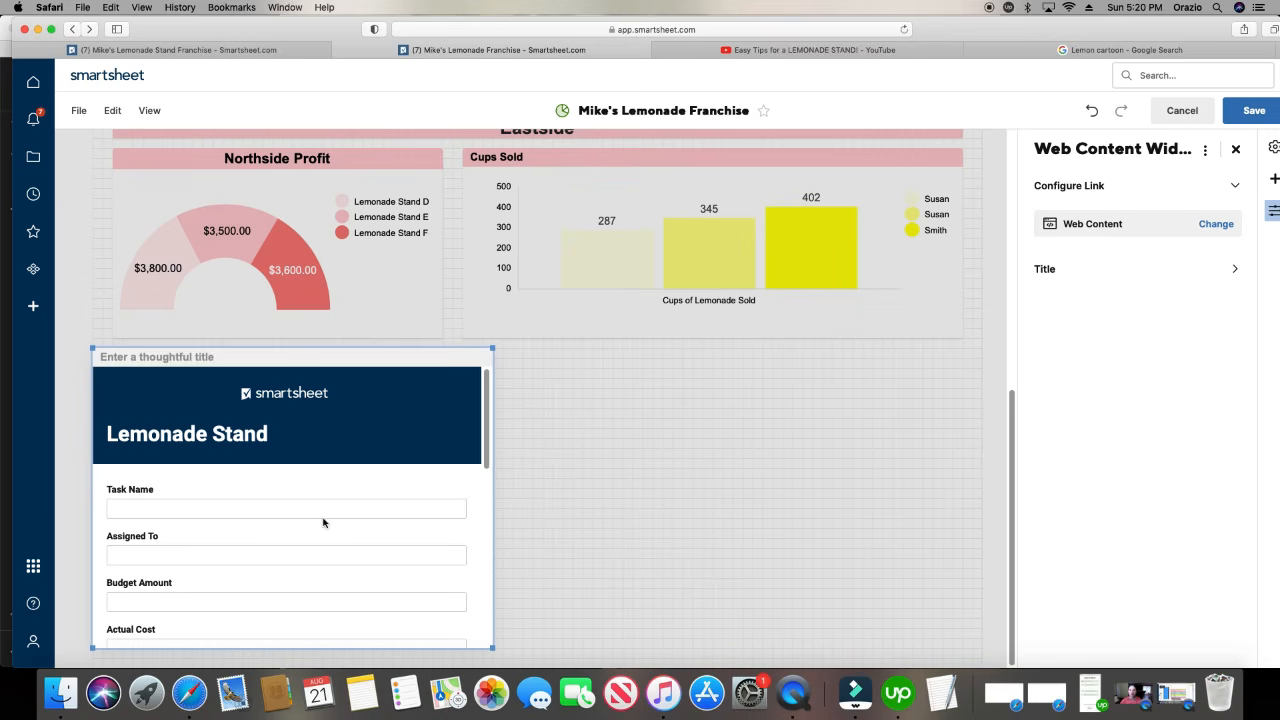
left_click(1054, 278)
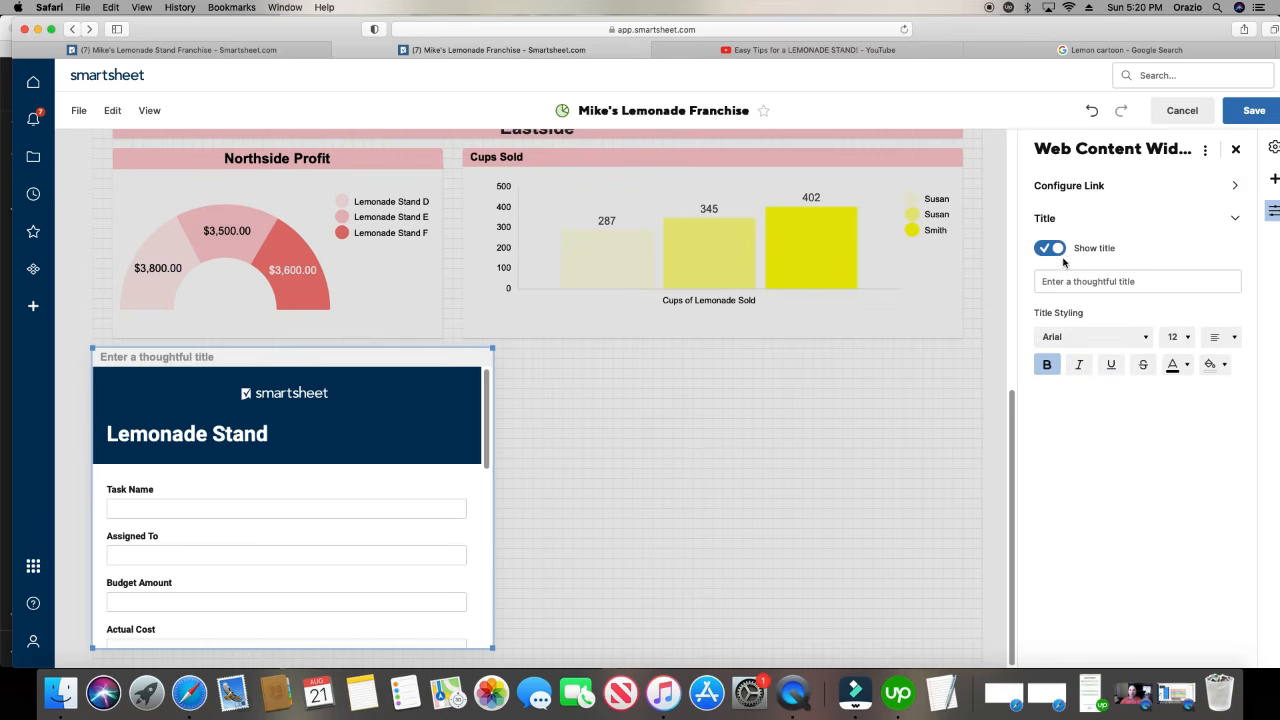
left_click(1049, 248)
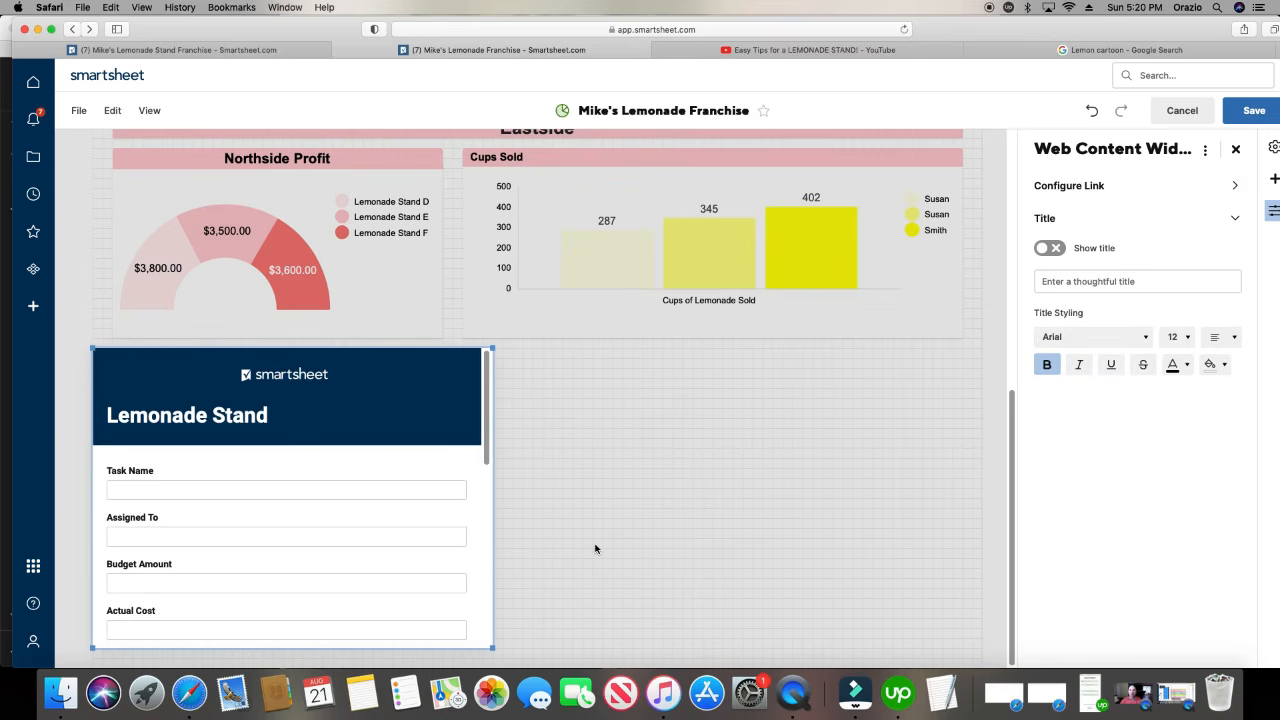
- Add a second web content widget beside the embedded Lemonade Stand form
scroll(651, 492, "up", 10)
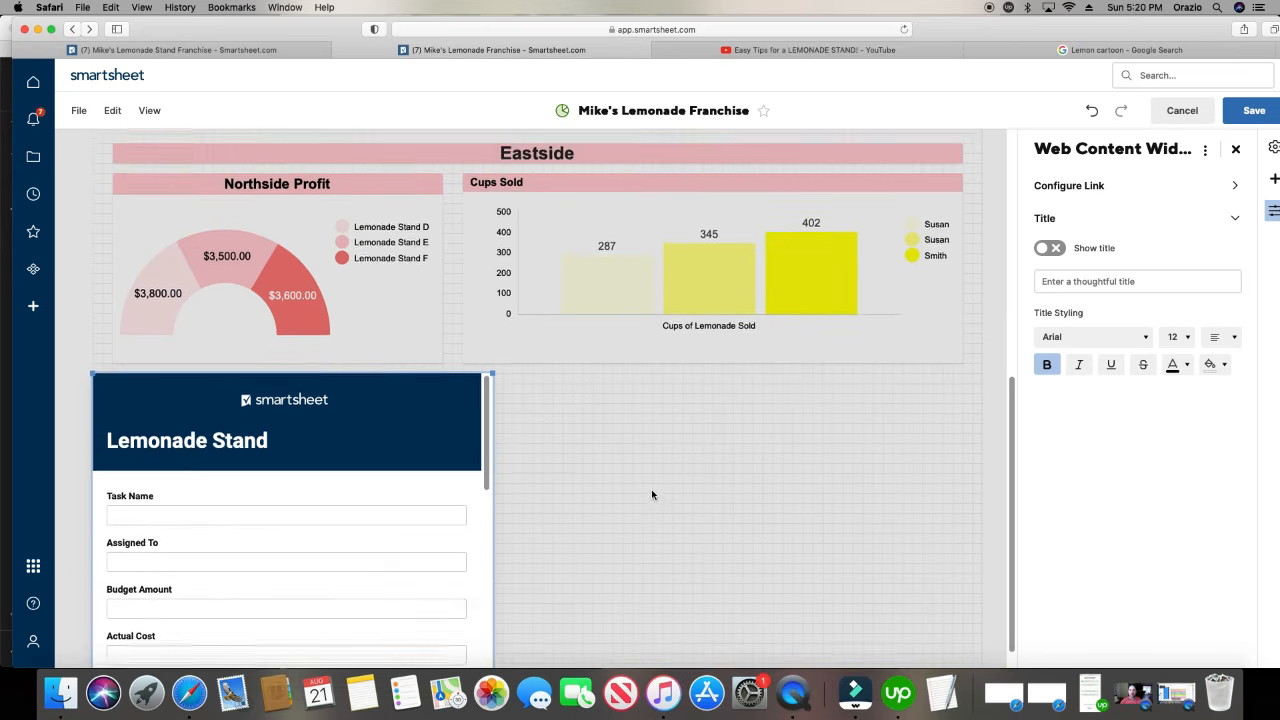
scroll(651, 490, "down", 5)
scroll(651, 492, "down", 3)
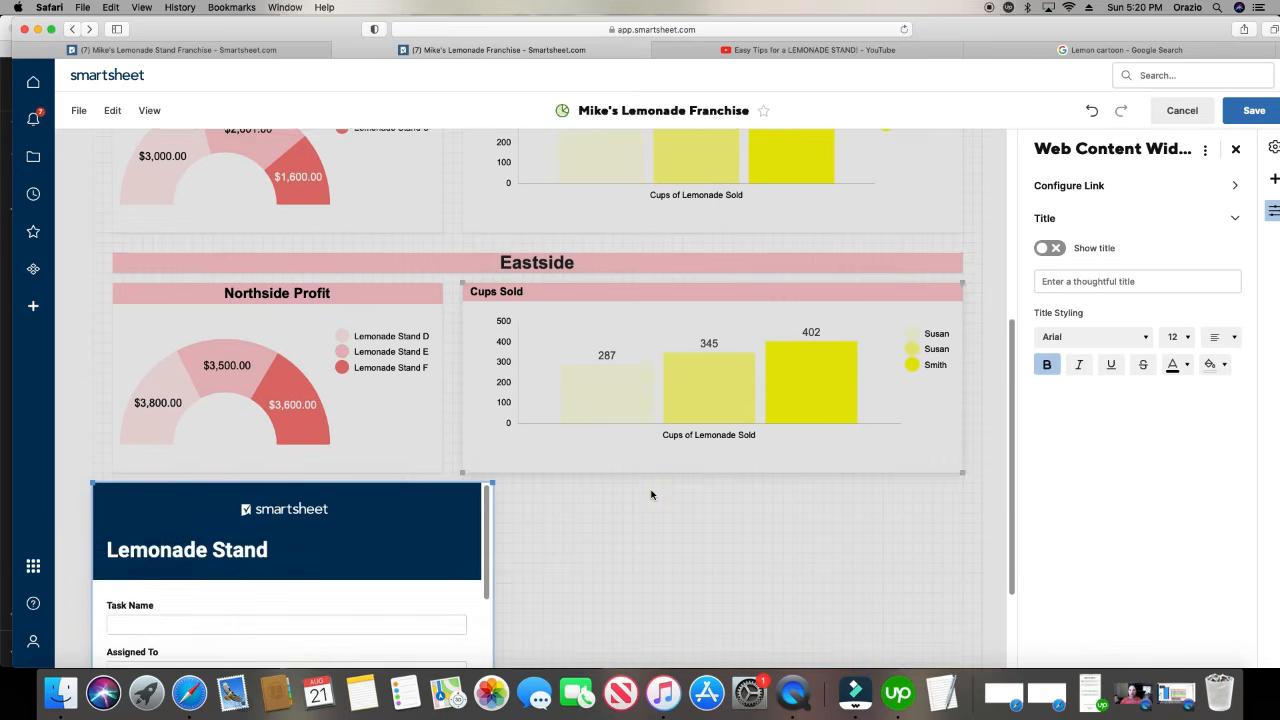
scroll(651, 491, "up", 1)
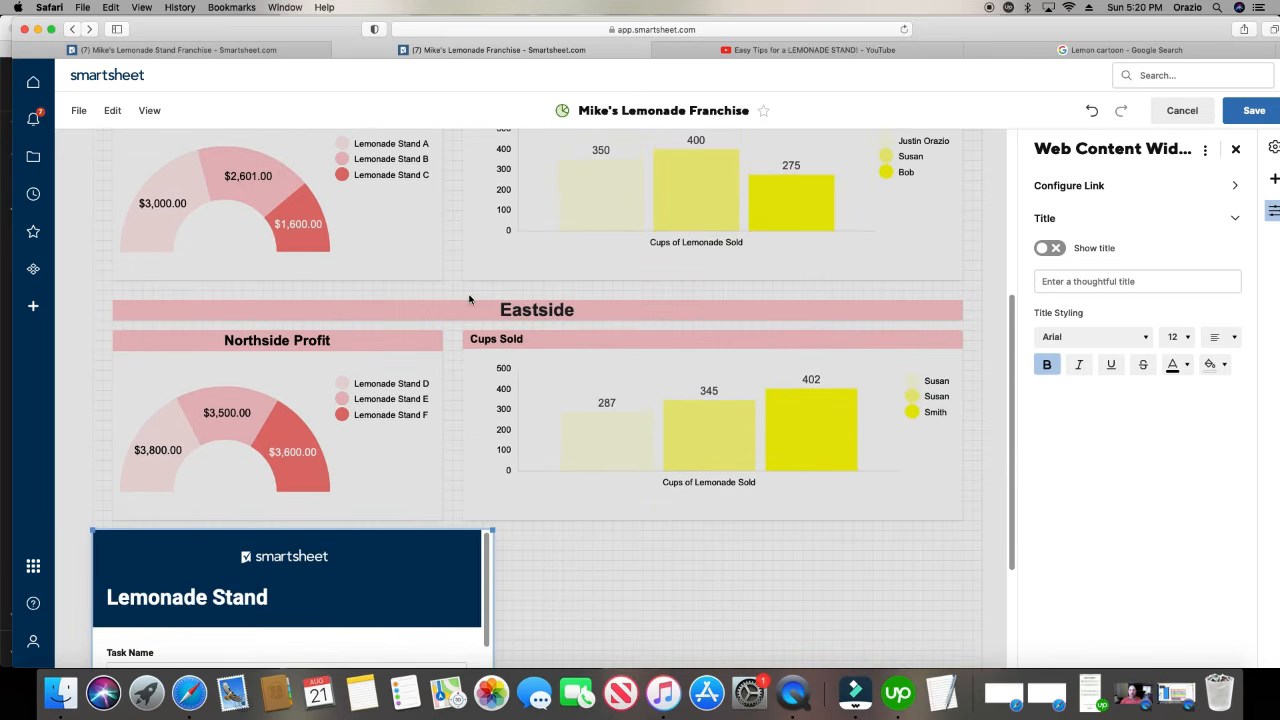
left_click(113, 110)
mouse_move(174, 203)
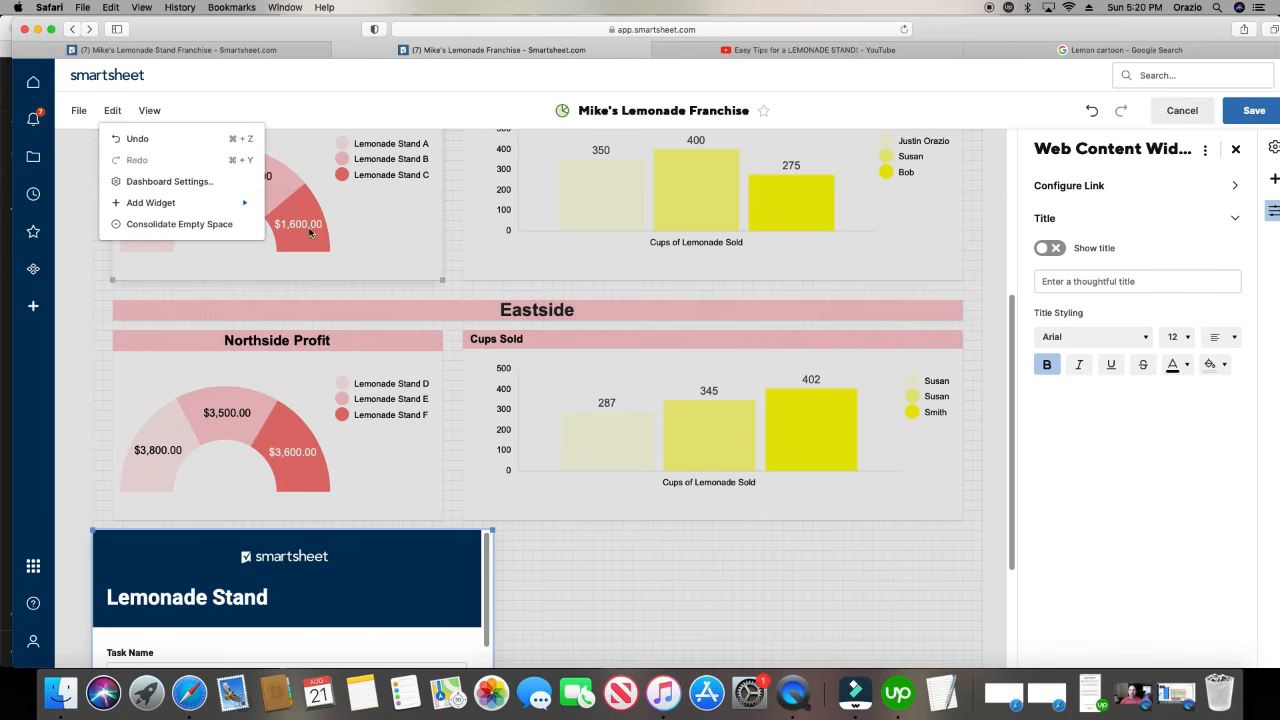
left_click(336, 336)
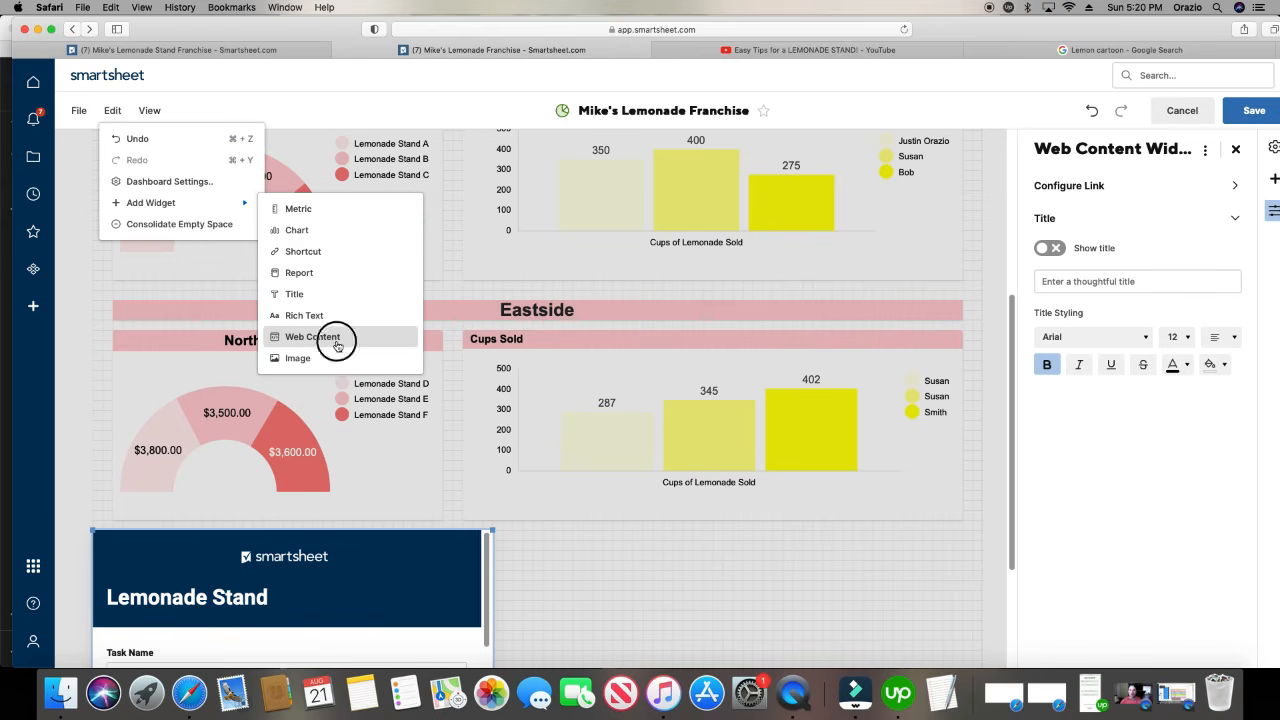
- Switch to YouTube, copy the share link of the "Easy Tips for a LEMONADE STAND!" video, and dismiss the YouTube TV offer
left_click(752, 50)
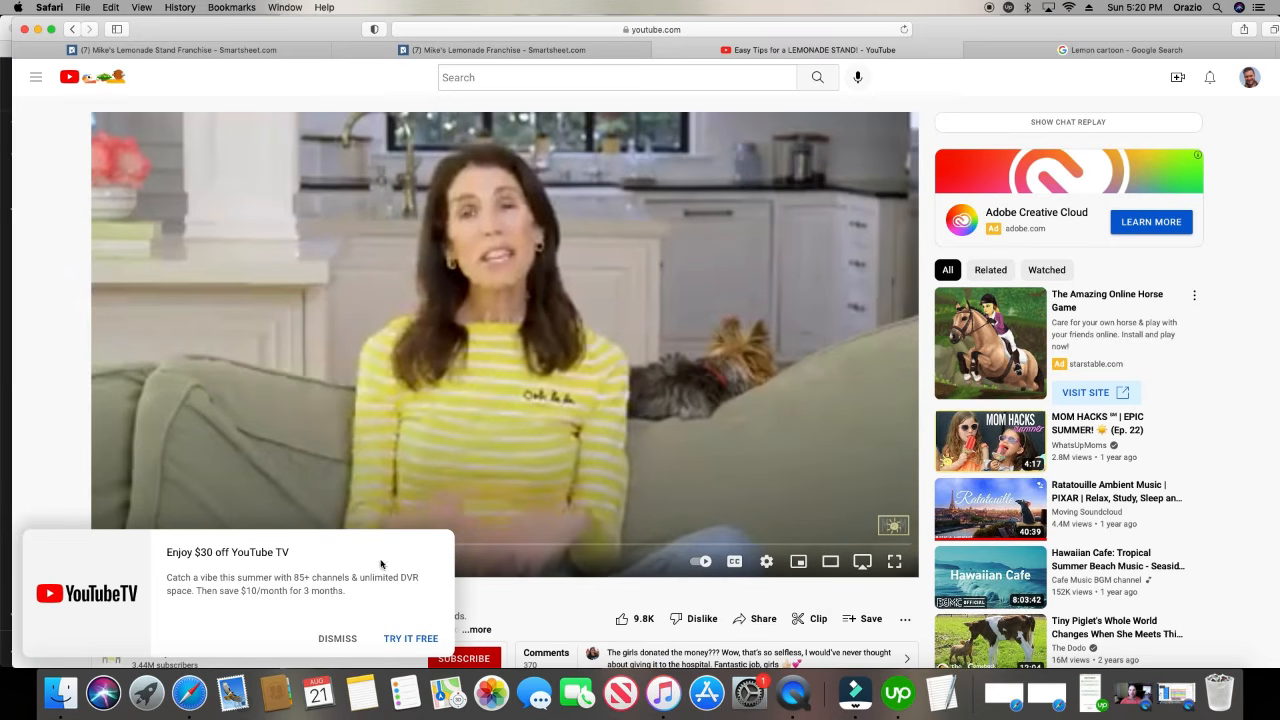
left_click(760, 619)
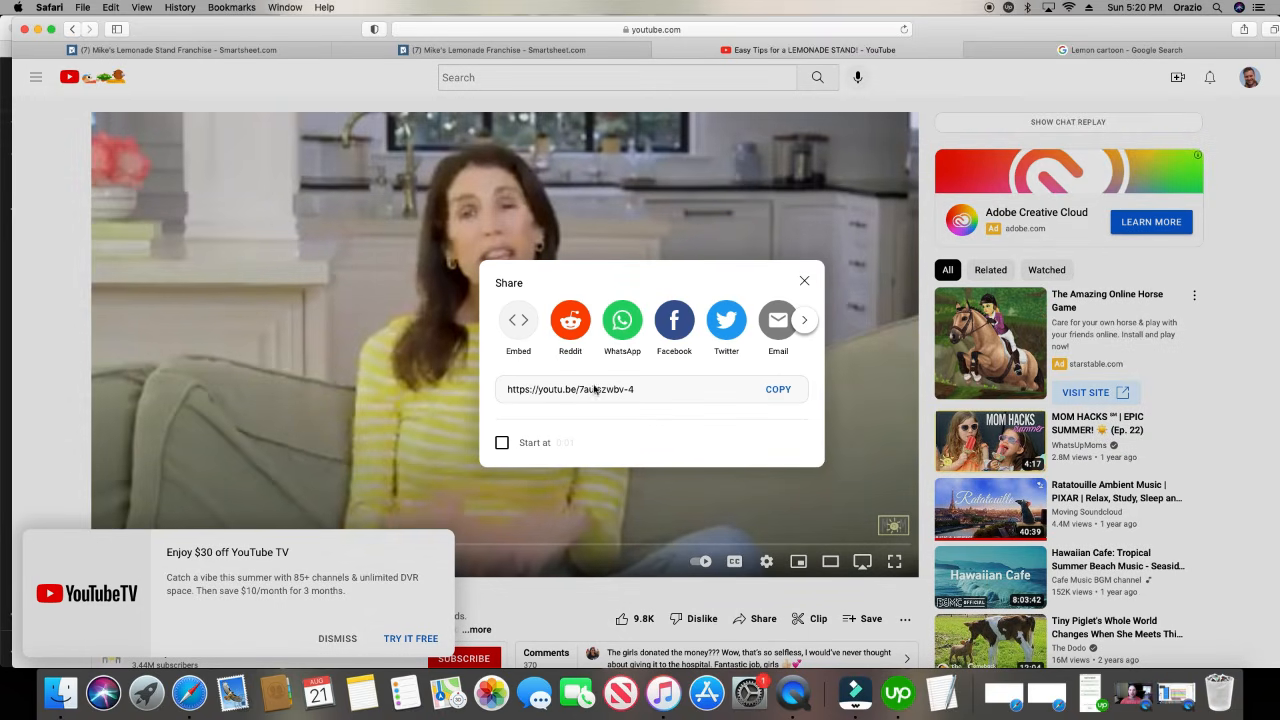
left_click(780, 391)
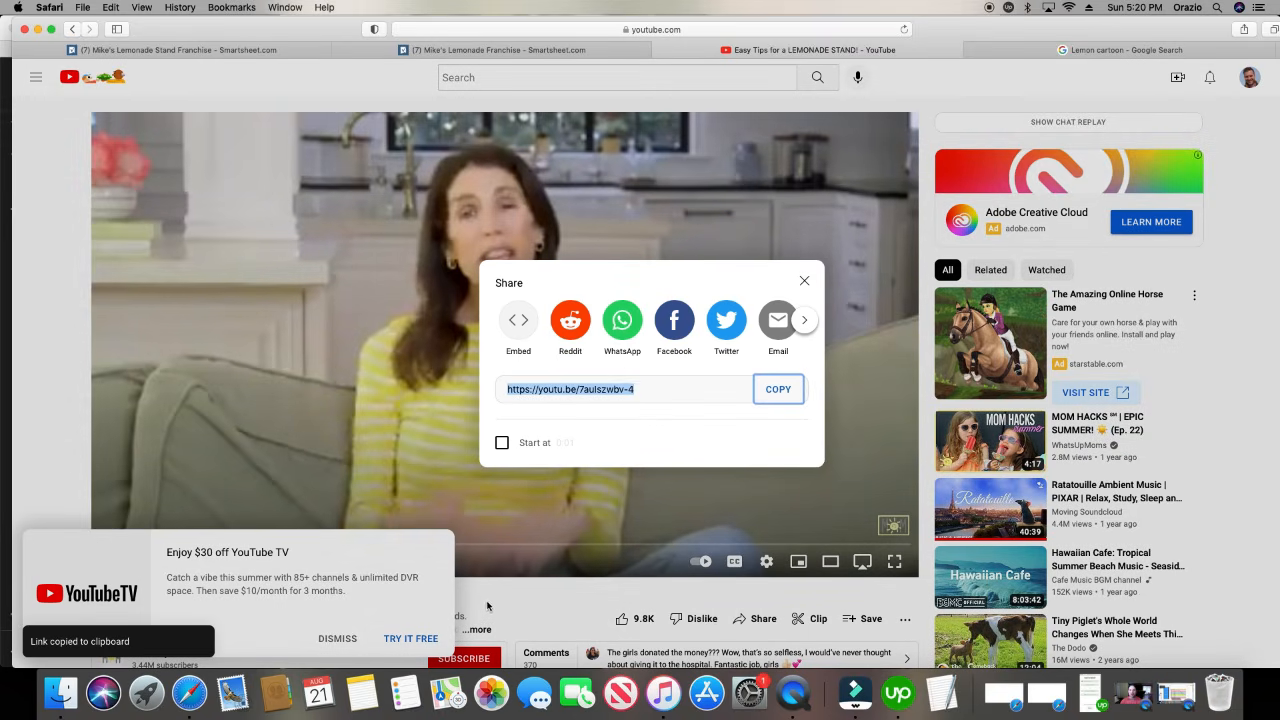
left_click(329, 650)
left_click(330, 641)
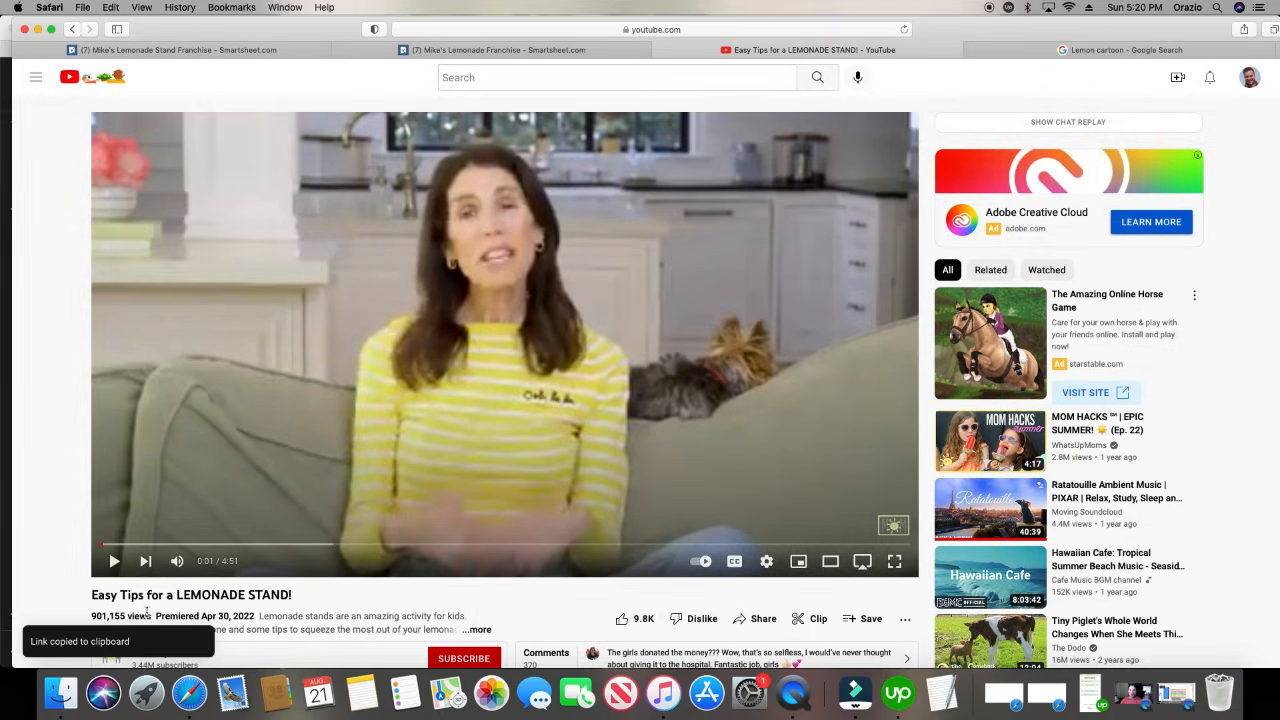
scroll(312, 595, "down", 4)
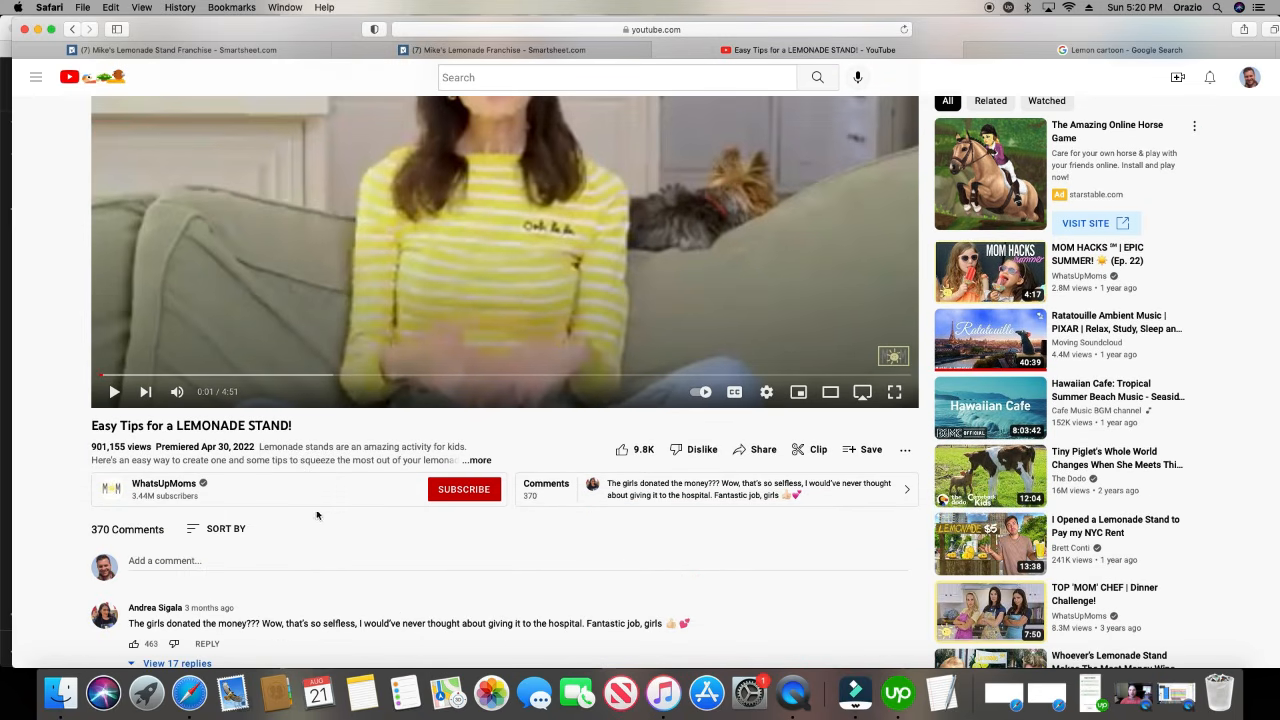
scroll(371, 544, "up", 4)
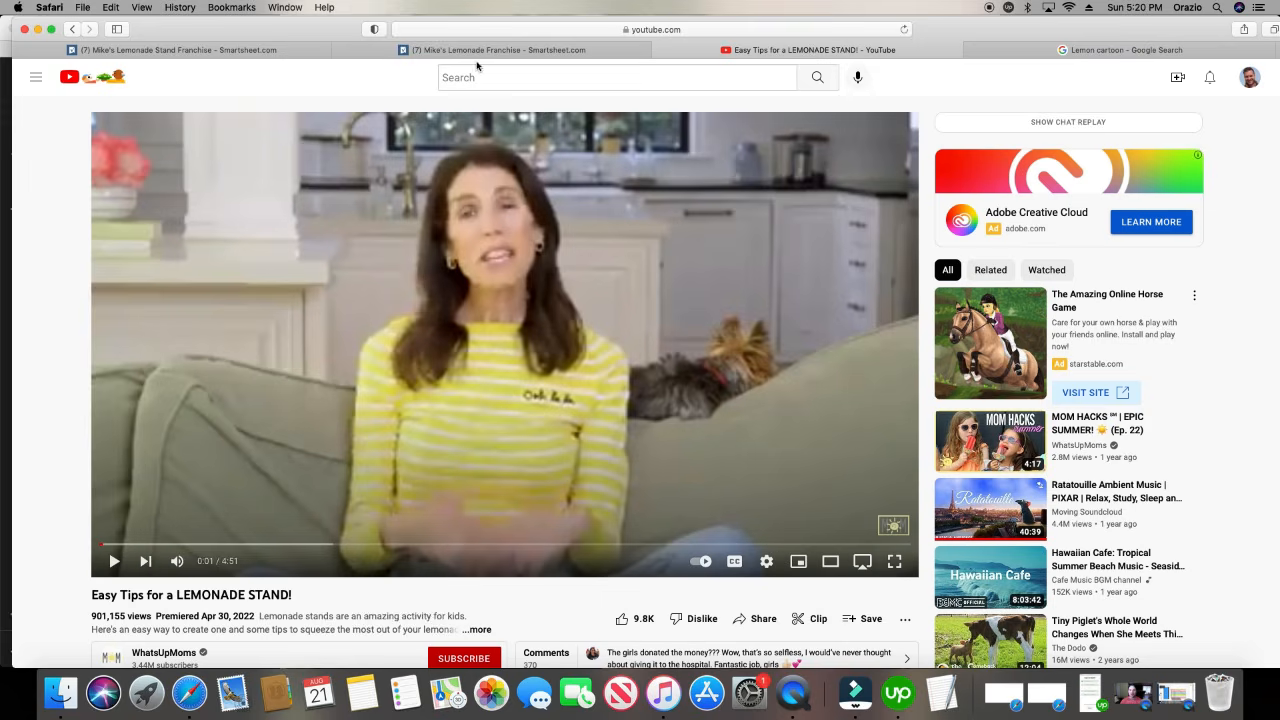
- Return to the Smartsheet dashboard and embed the copied video link in the new web content widget
left_click(588, 50)
left_click(1079, 223)
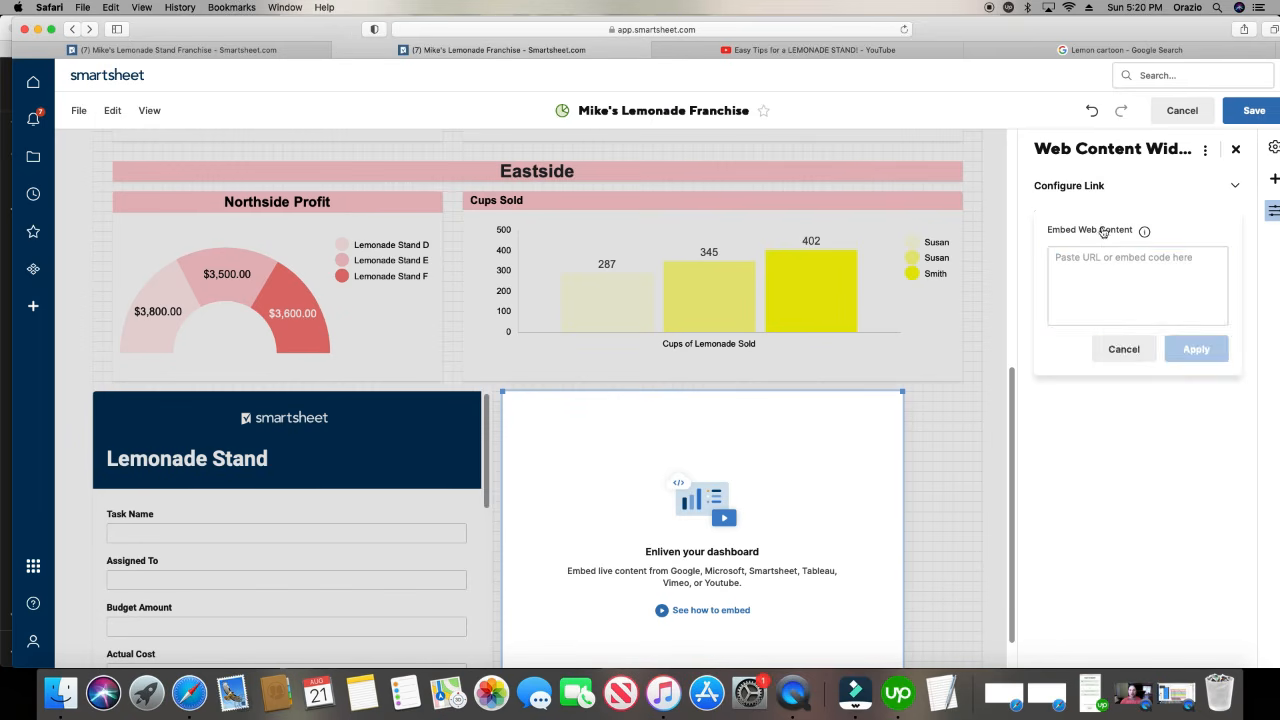
right_click(1105, 277)
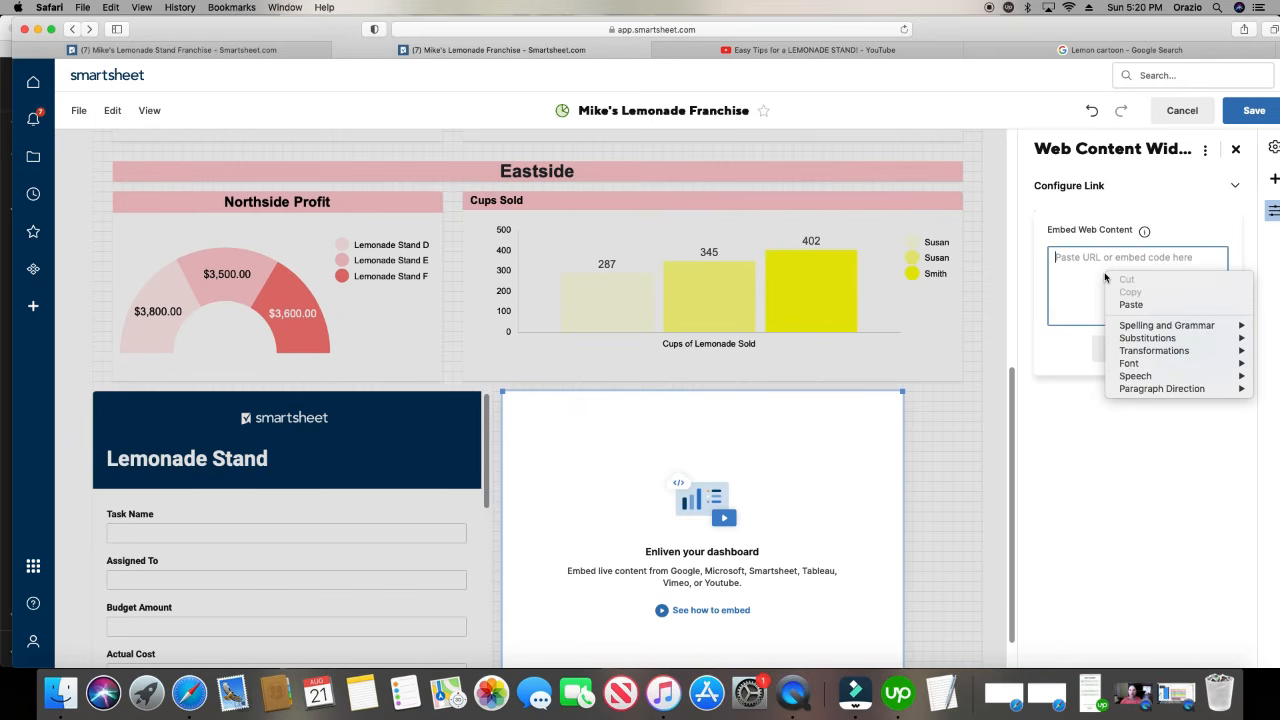
left_click(1077, 257)
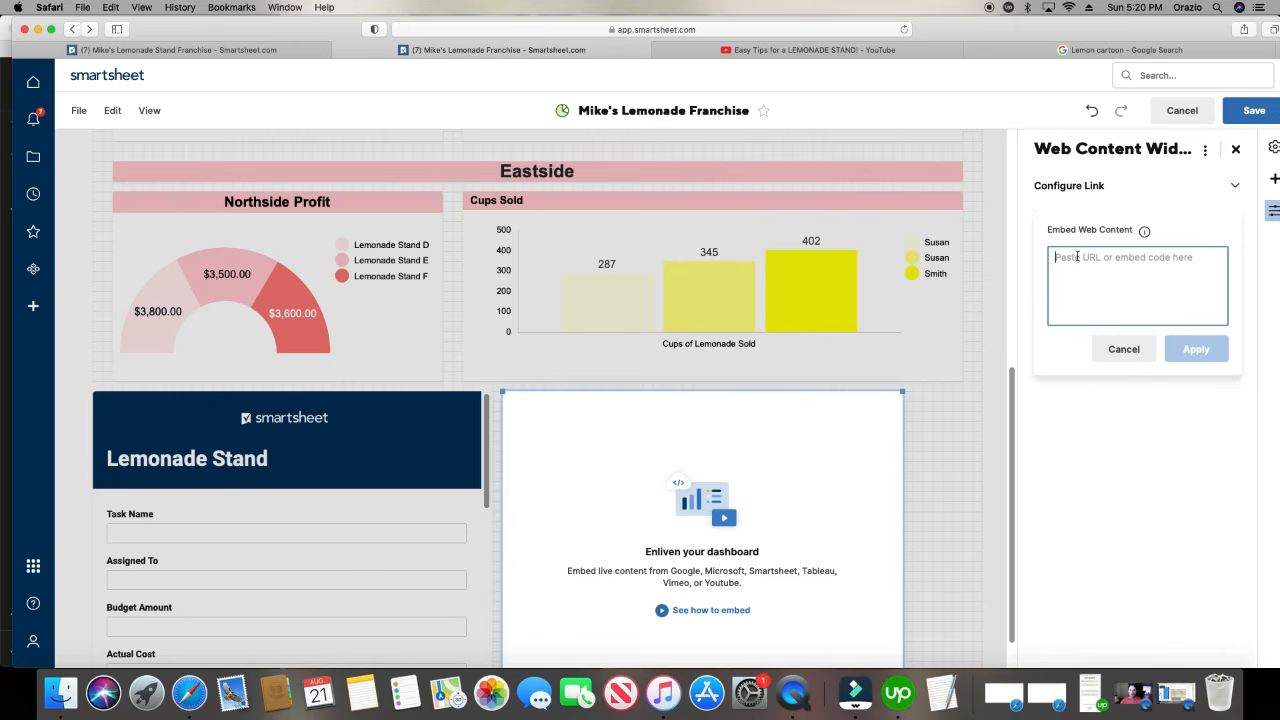
key("super+v")
left_click(1194, 349)
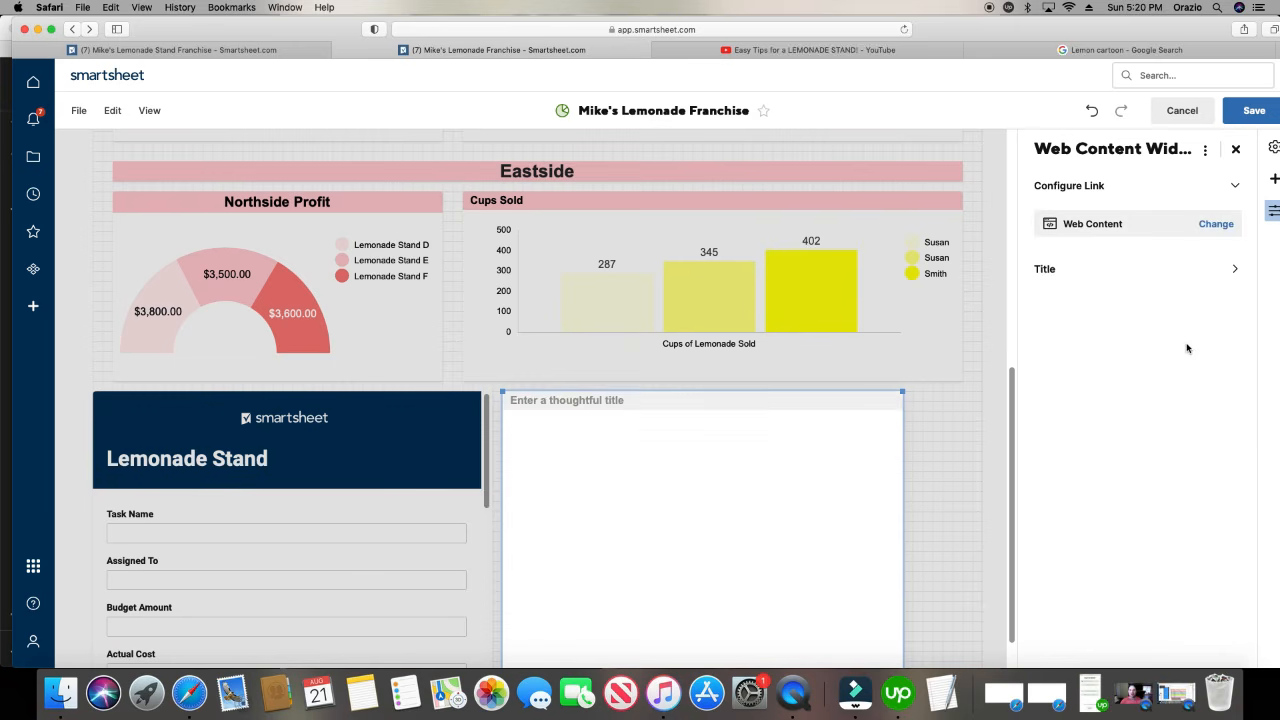
- Hide the video widget's title and save the dashboard
left_click(1052, 270)
left_click(1049, 250)
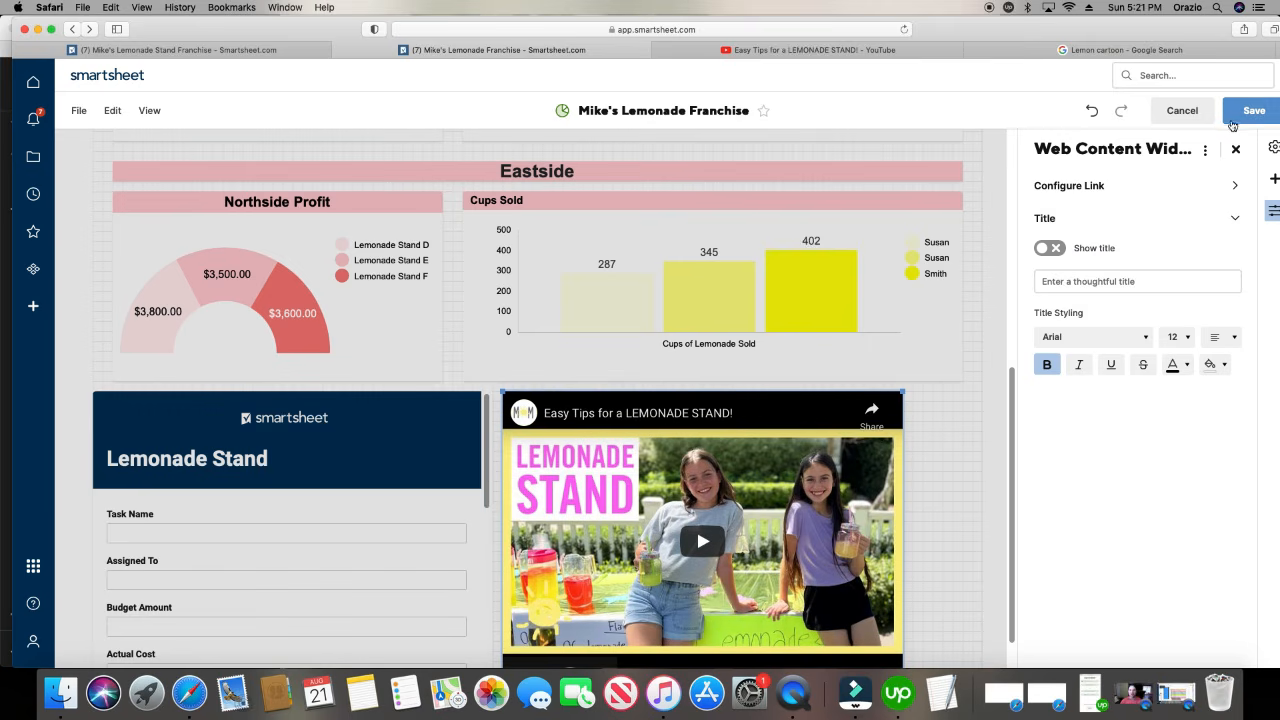
left_click(1235, 118)
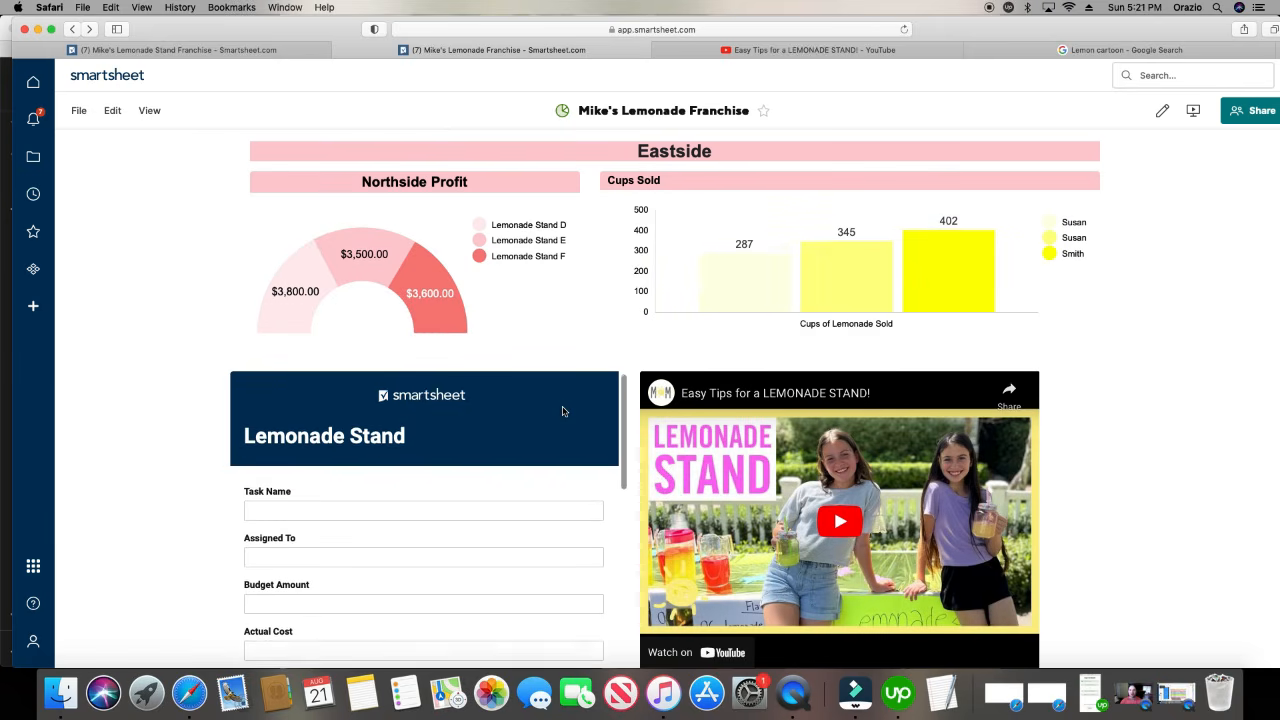
scroll(565, 372, "up", 8)
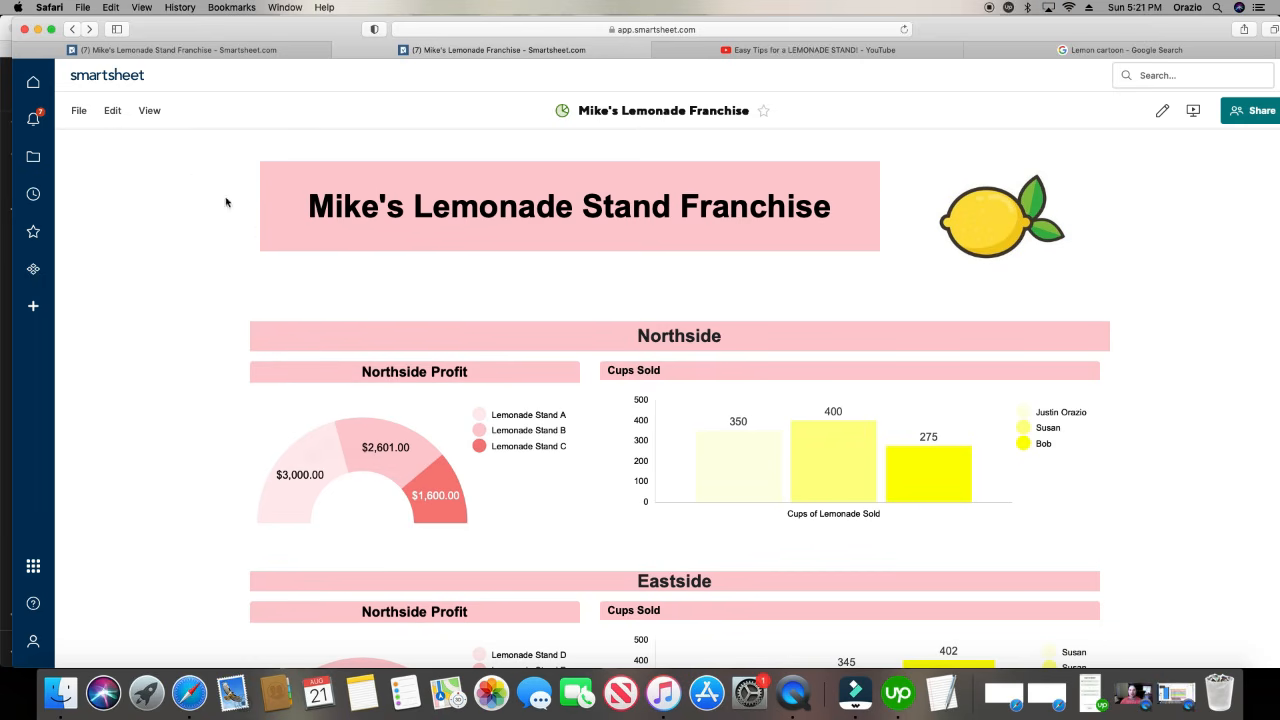
- Edit the dashboard so the Northside Profit chart under the Northside heading opens its data source when selected by a viewer, and save
left_click(113, 118)
left_click(134, 146)
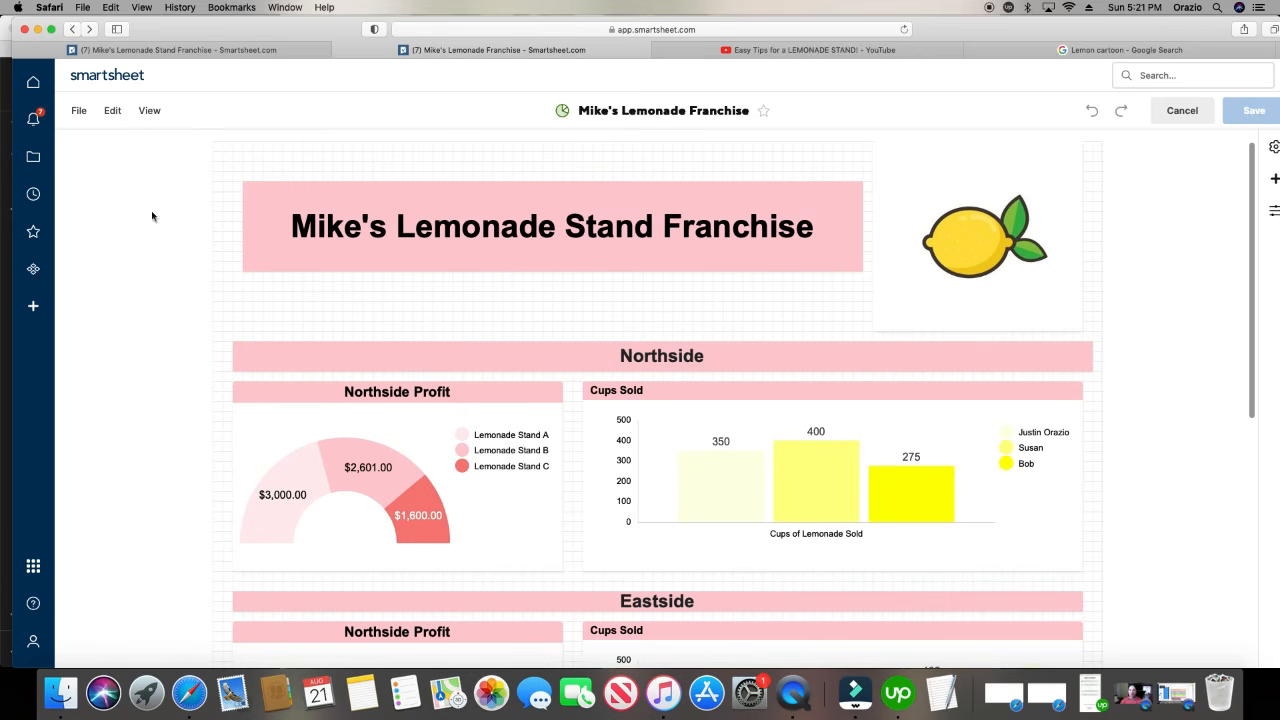
left_click(553, 393)
left_click(568, 410)
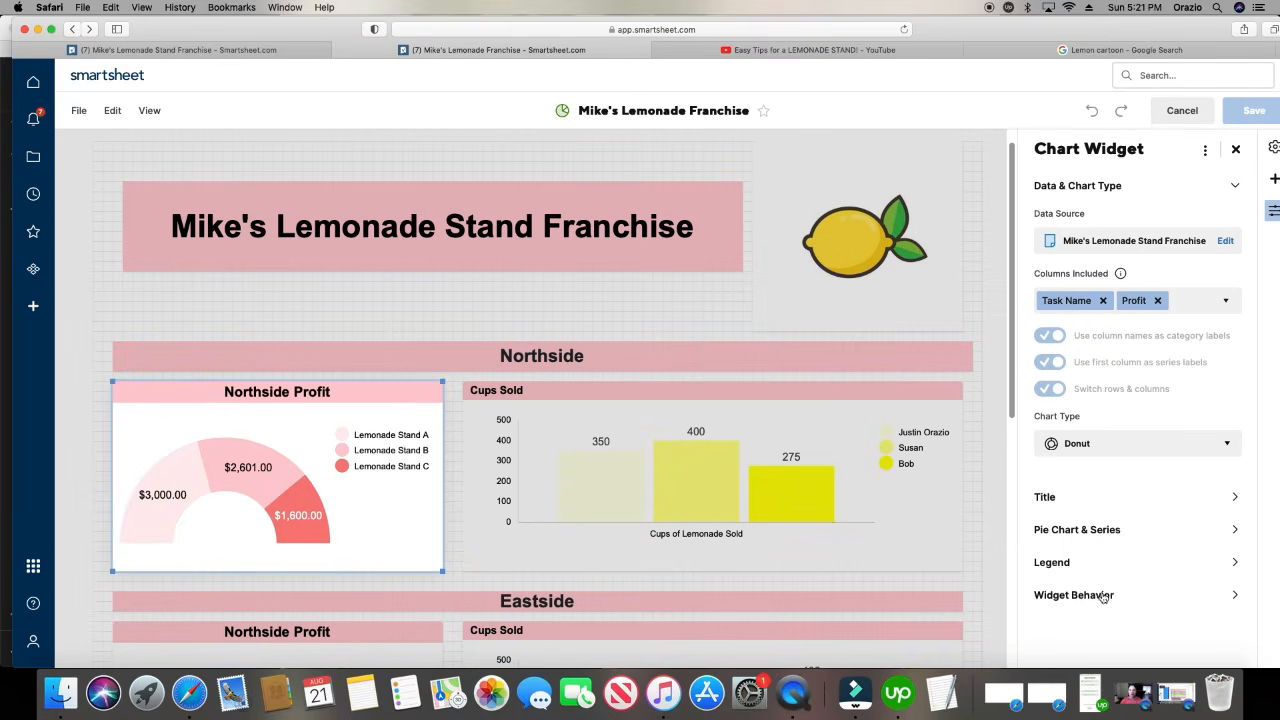
left_click(1096, 600)
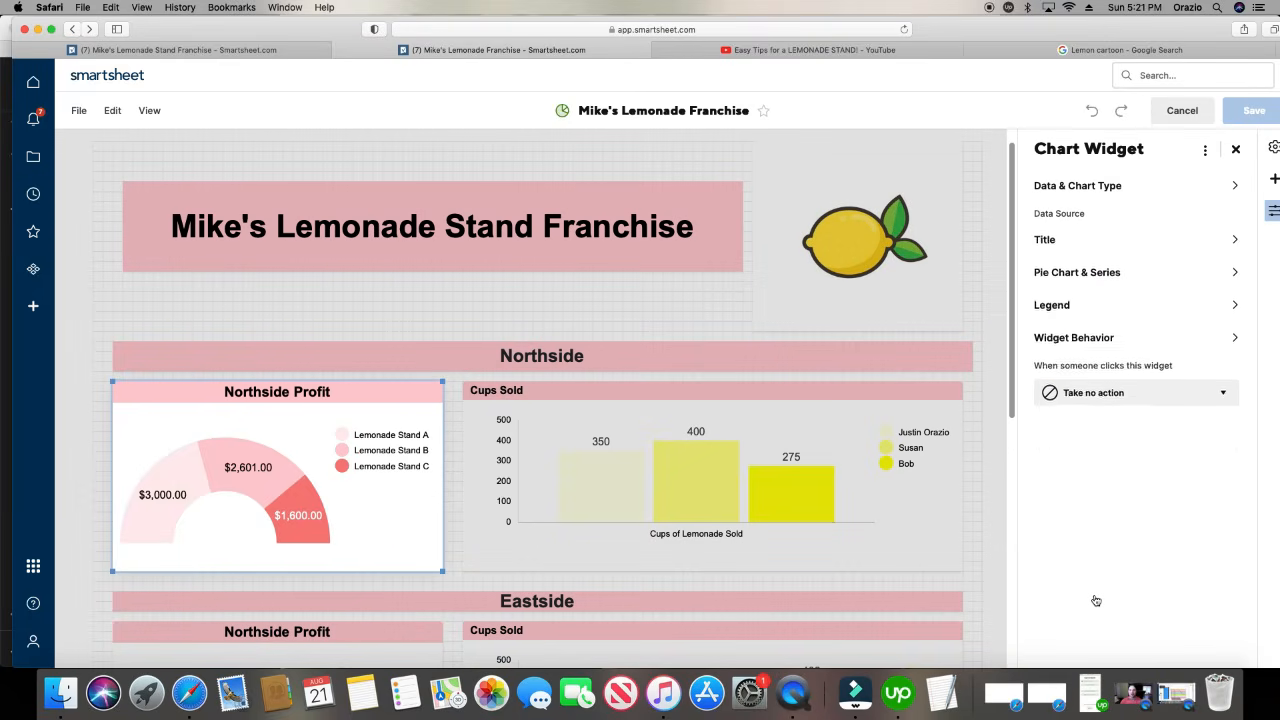
left_click(1101, 376)
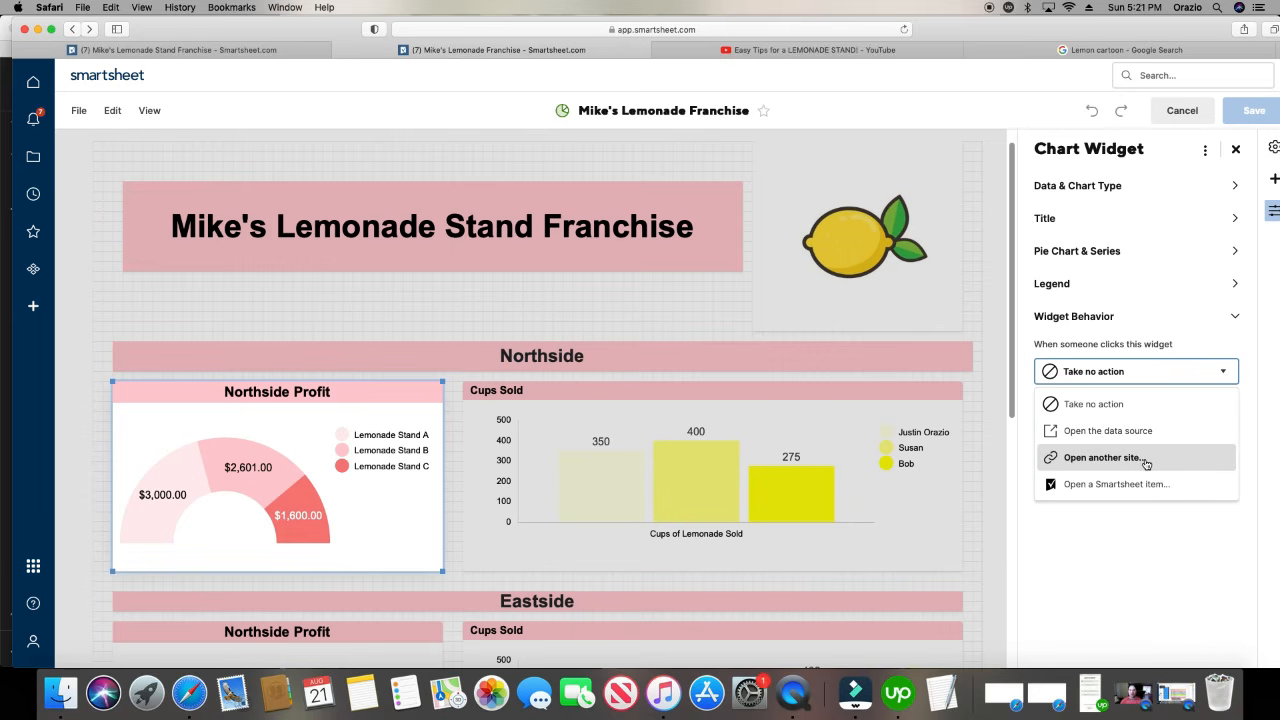
left_click(1120, 432)
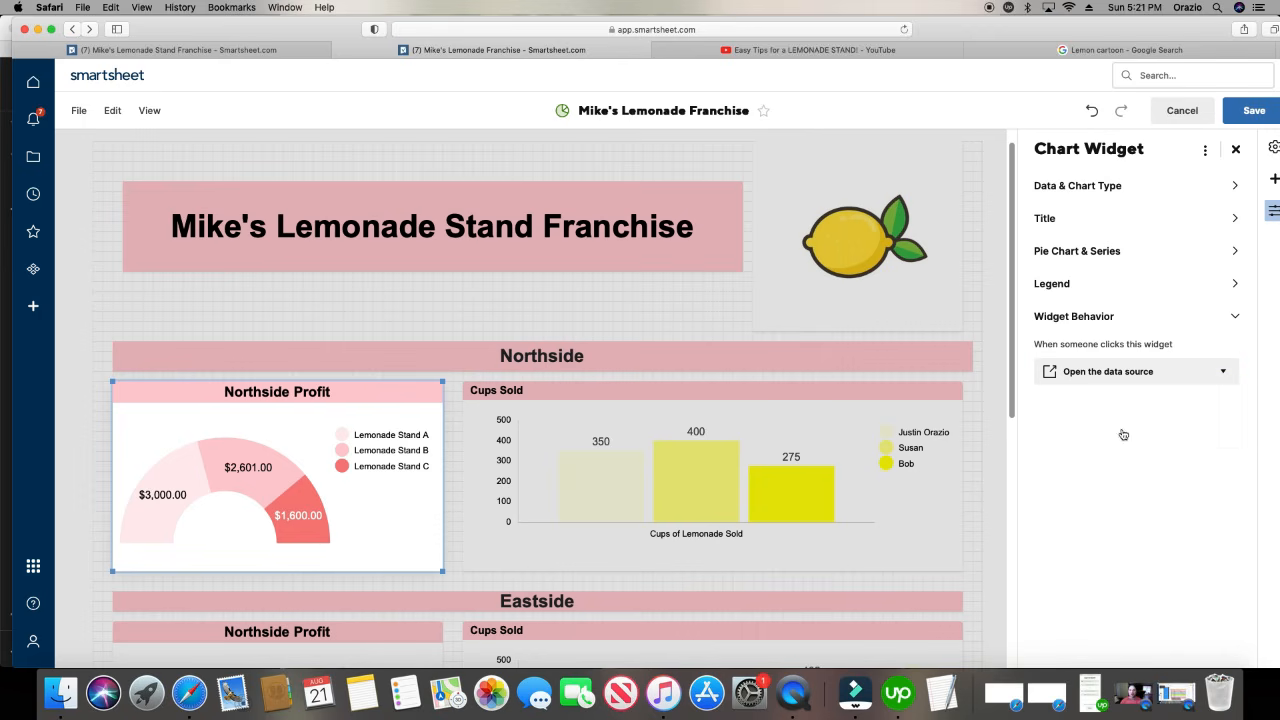
left_click(1240, 115)
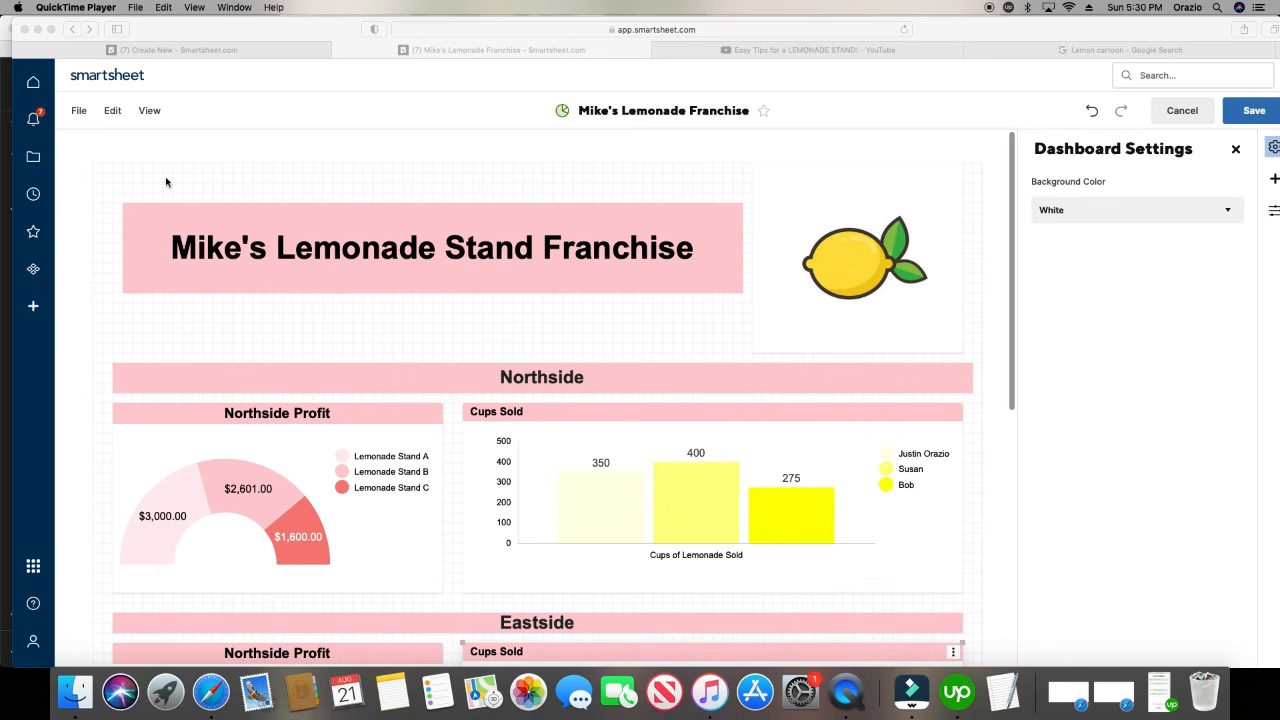
- Add a metric widget to the dashboard below the Eastside profit chart
left_click(114, 115)
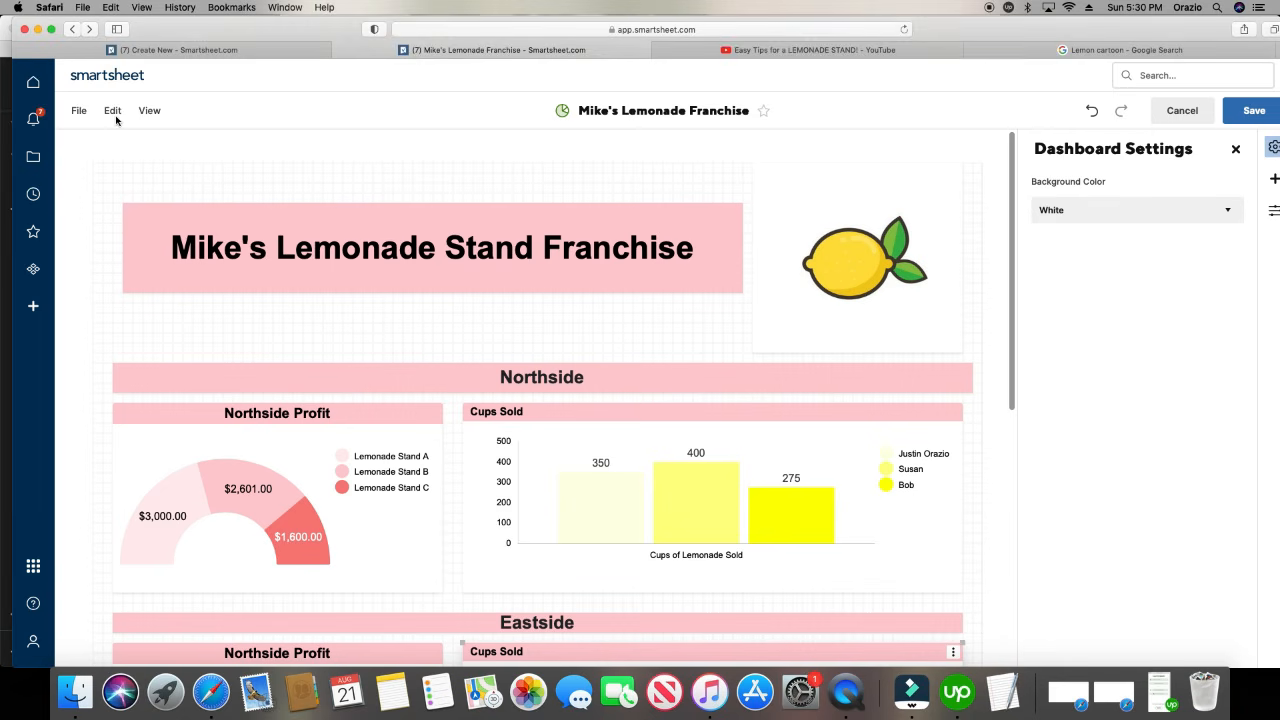
left_click(112, 111)
mouse_move(150, 202)
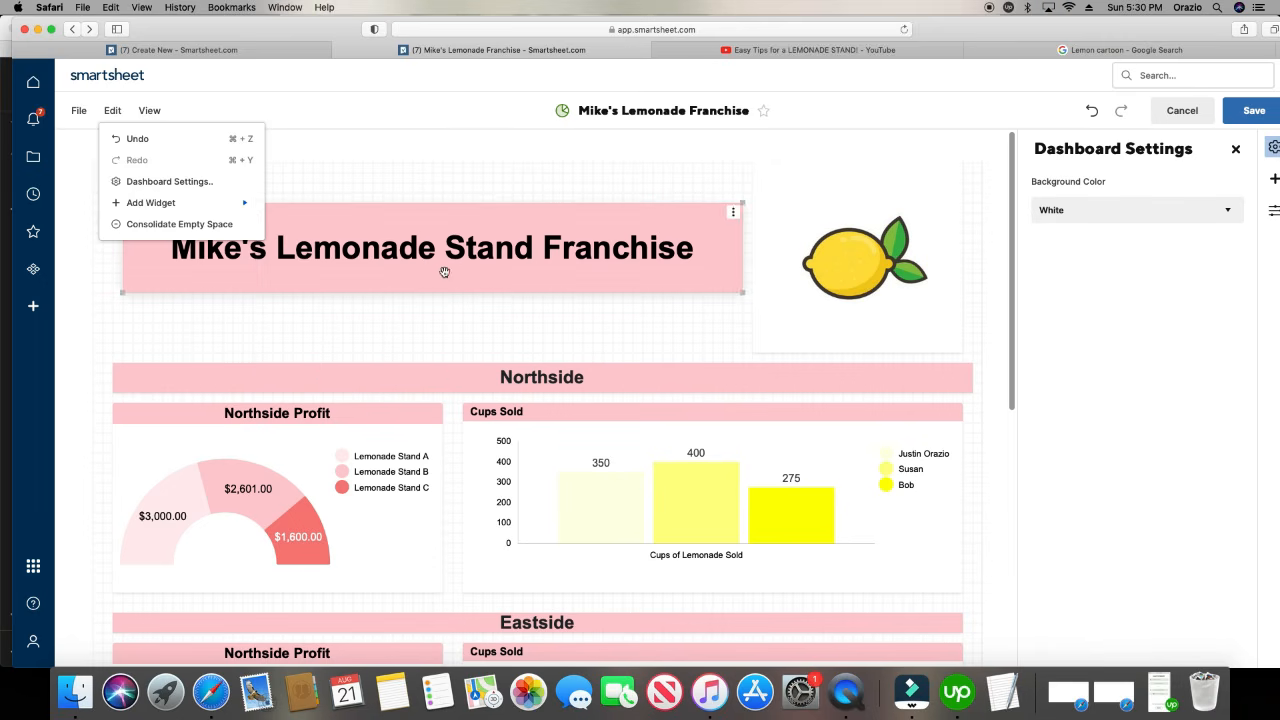
mouse_move(242, 204)
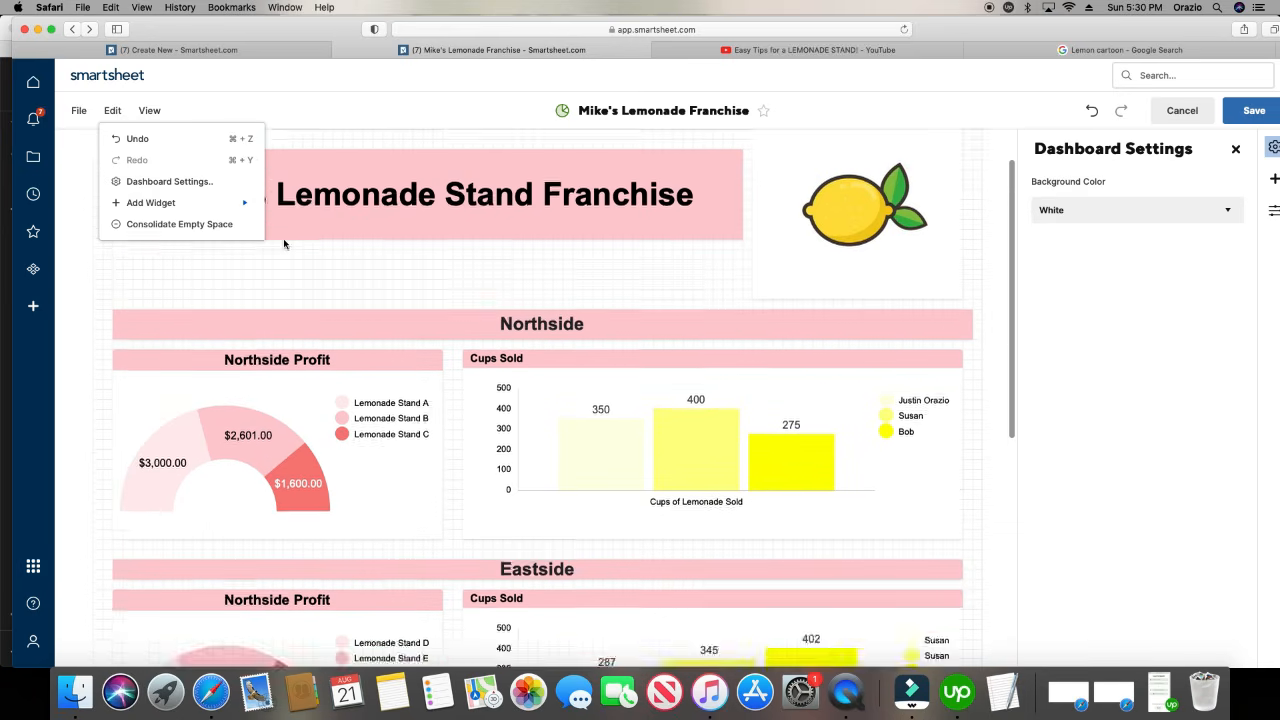
mouse_move(230, 203)
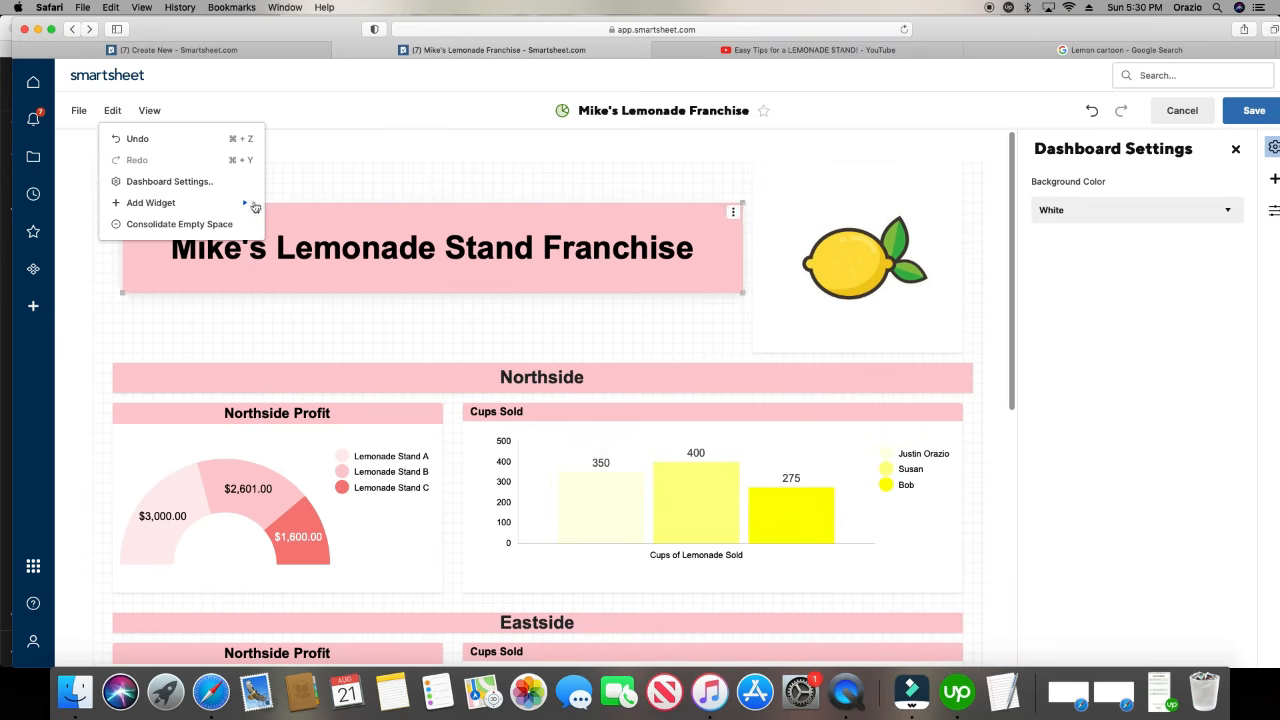
left_click(289, 207)
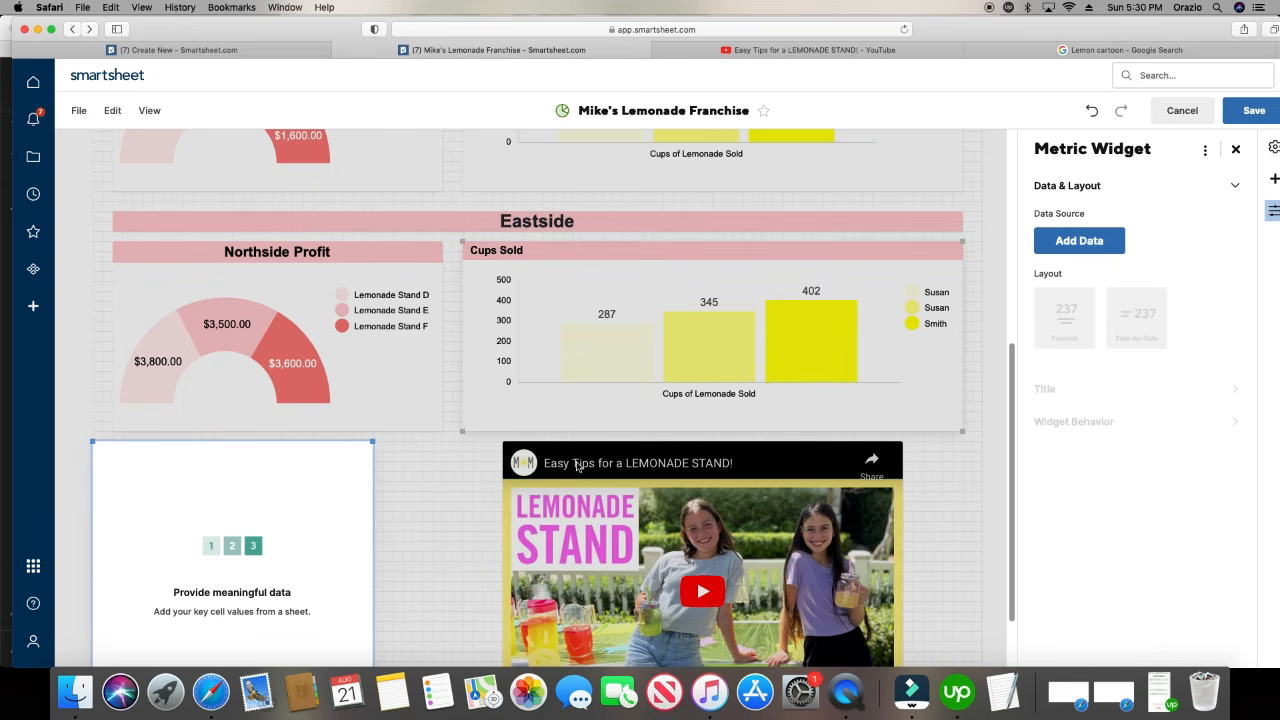
- Search data sources for "lemonade" and link the metric widget to the Northside row's Profit cell in the Mike's Lemonade Stand Franchise sheet
left_click(1101, 245)
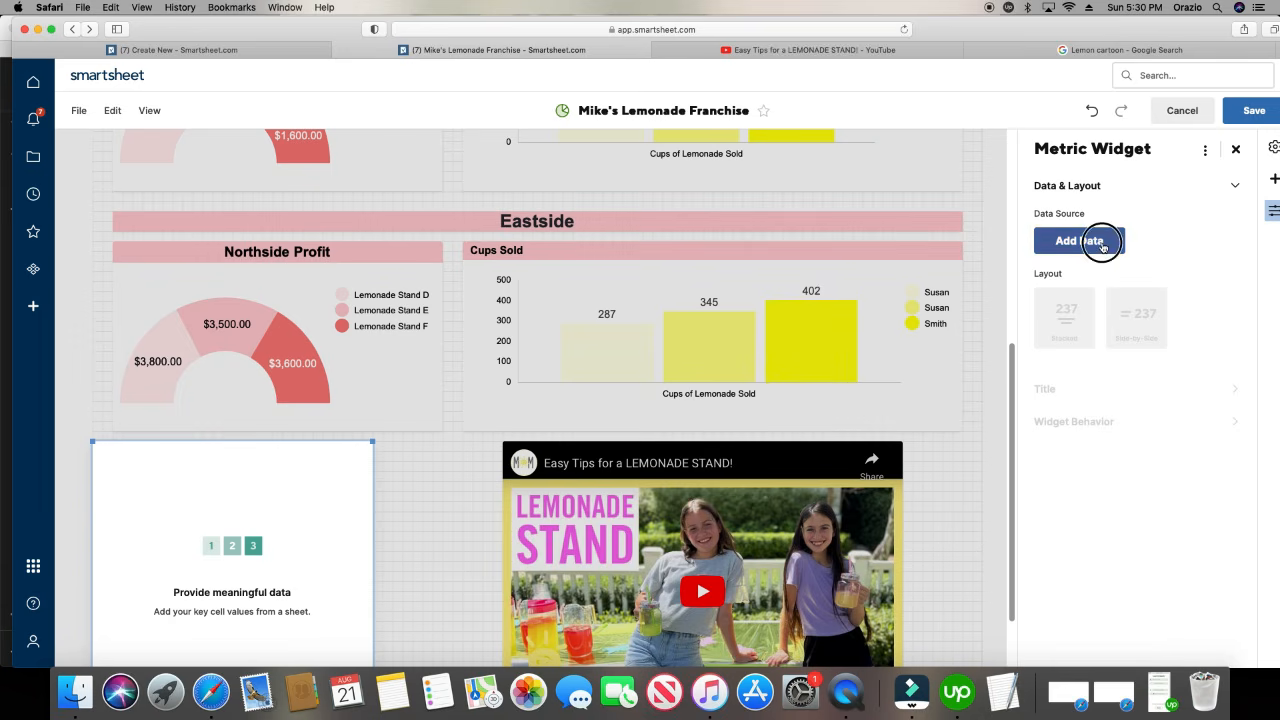
left_click(279, 188)
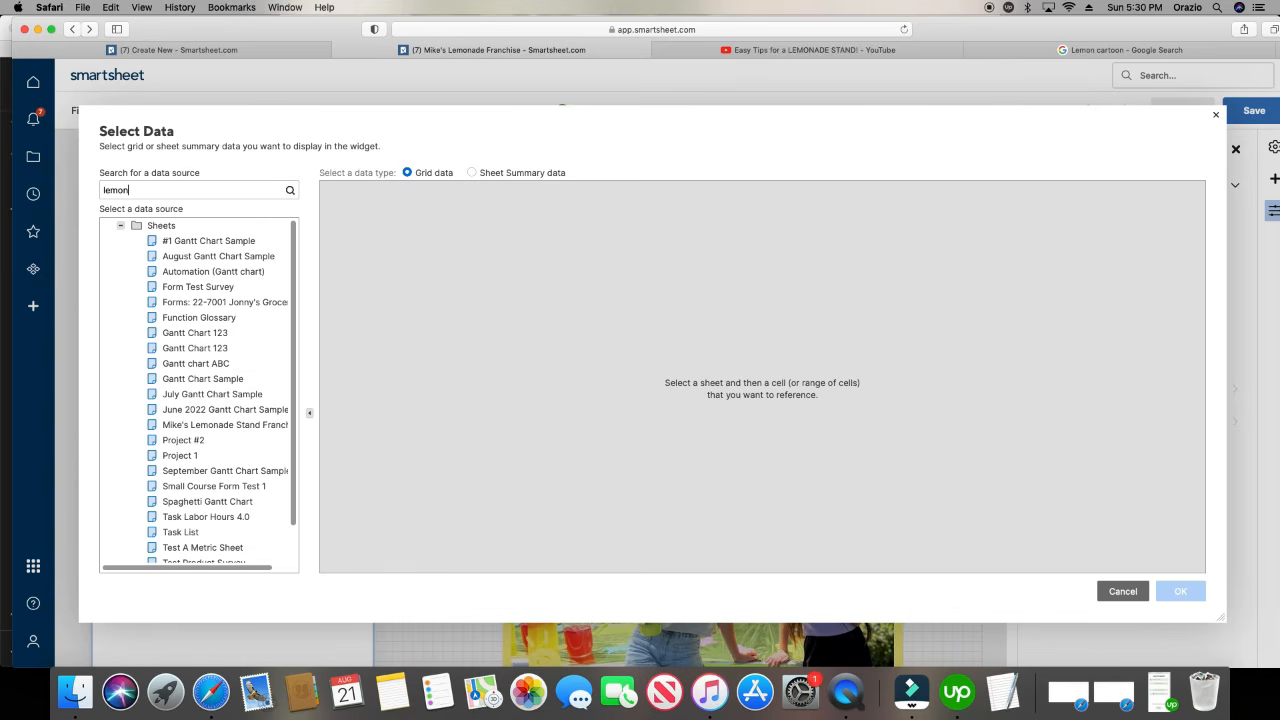
type("lemonade")
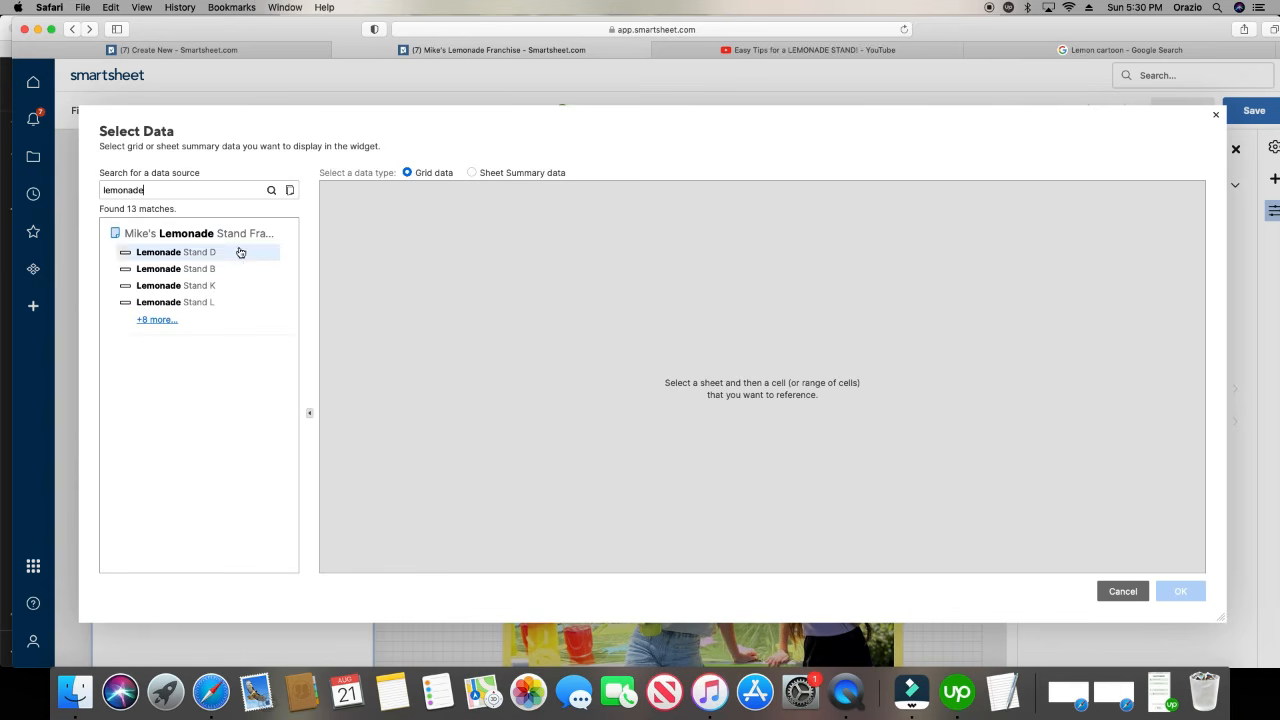
left_click(234, 236)
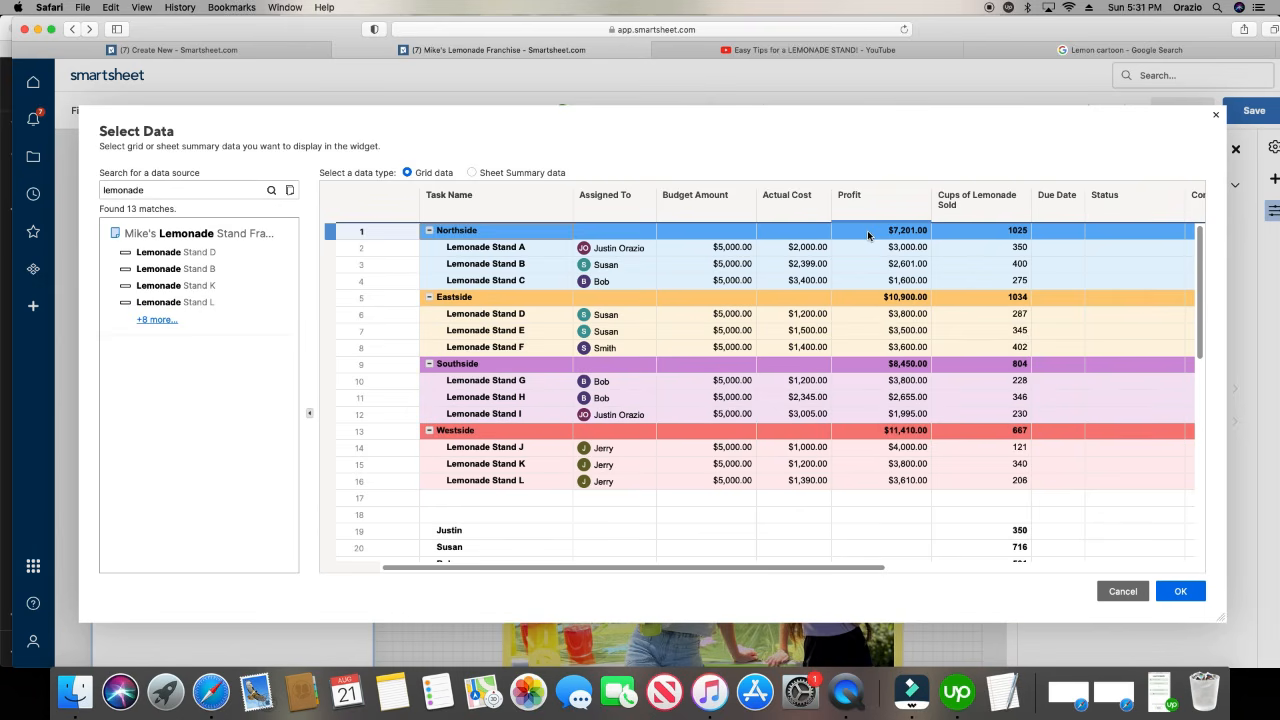
left_click(1168, 589)
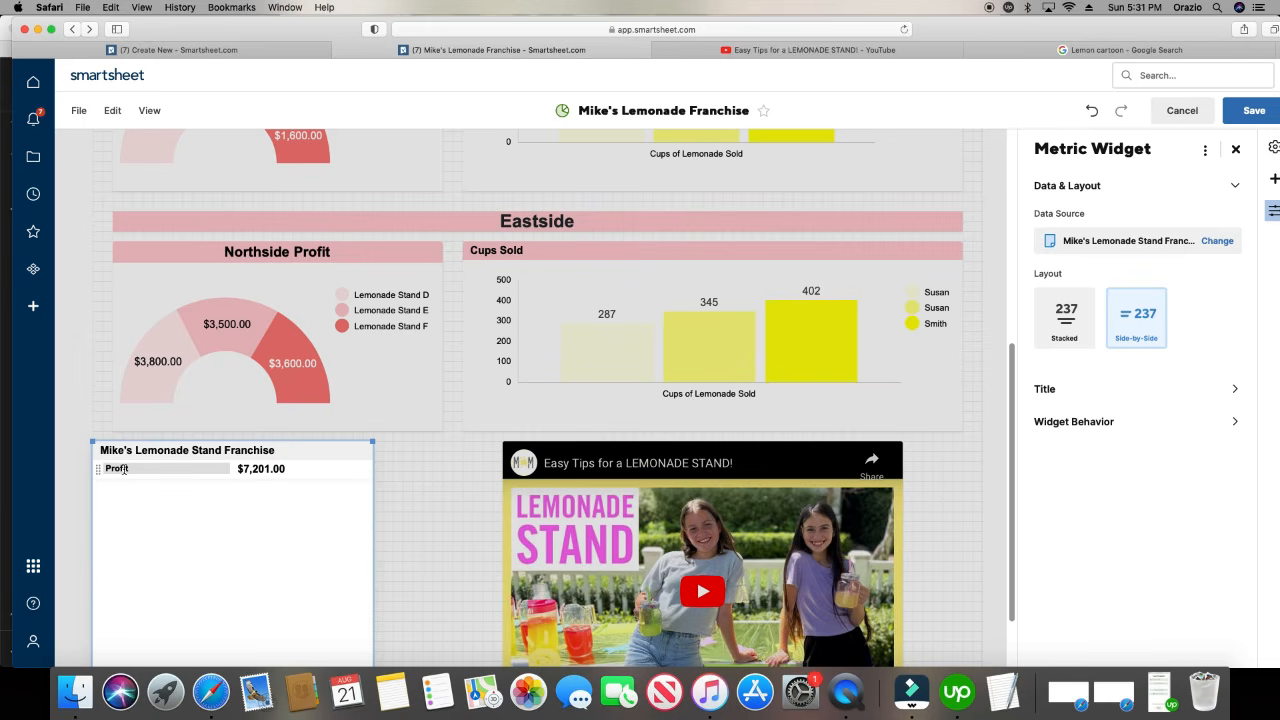
- Format the metric widget's Profit label at font size 14 in light red
left_click(137, 469)
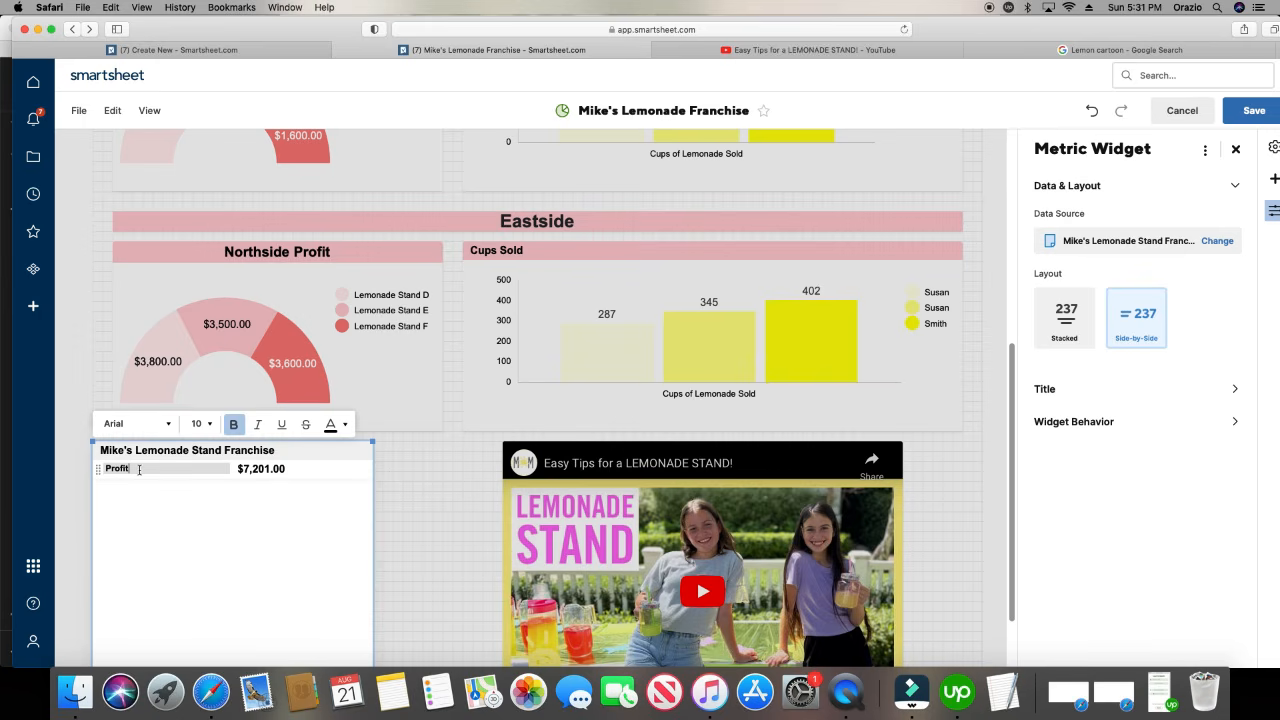
double_click(117, 469)
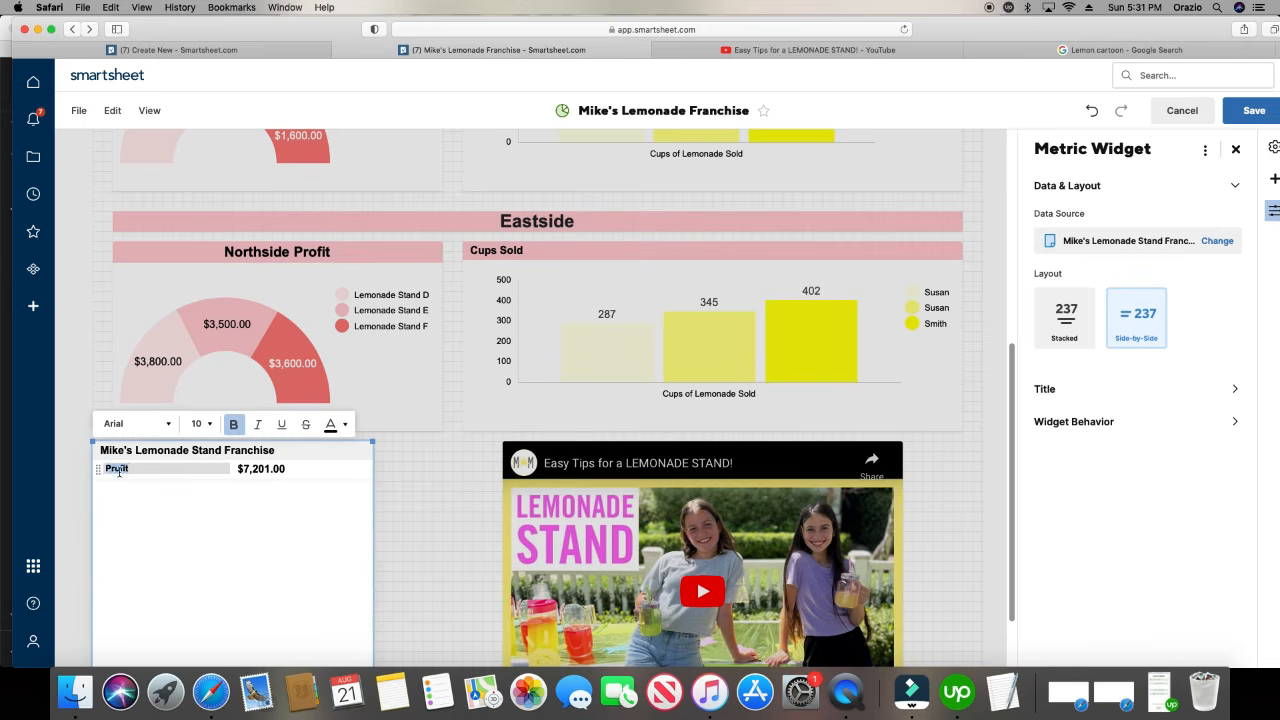
left_click(200, 423)
left_click(199, 262)
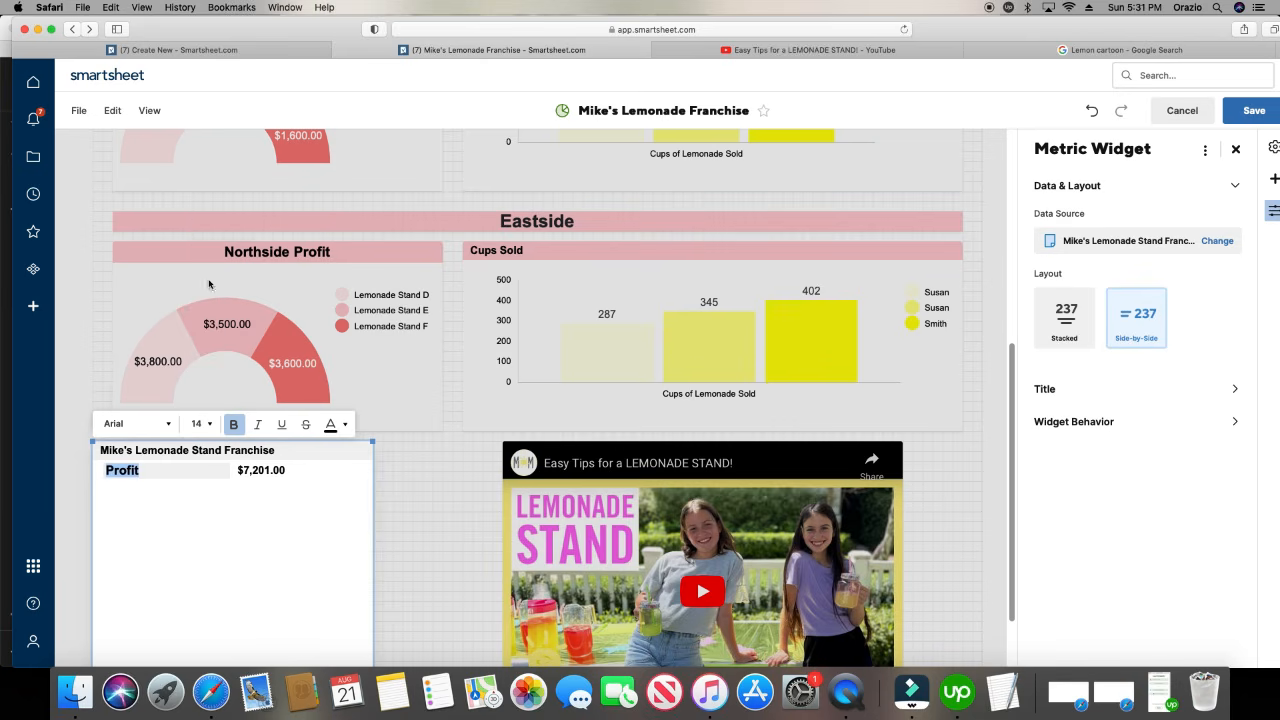
left_click(345, 428)
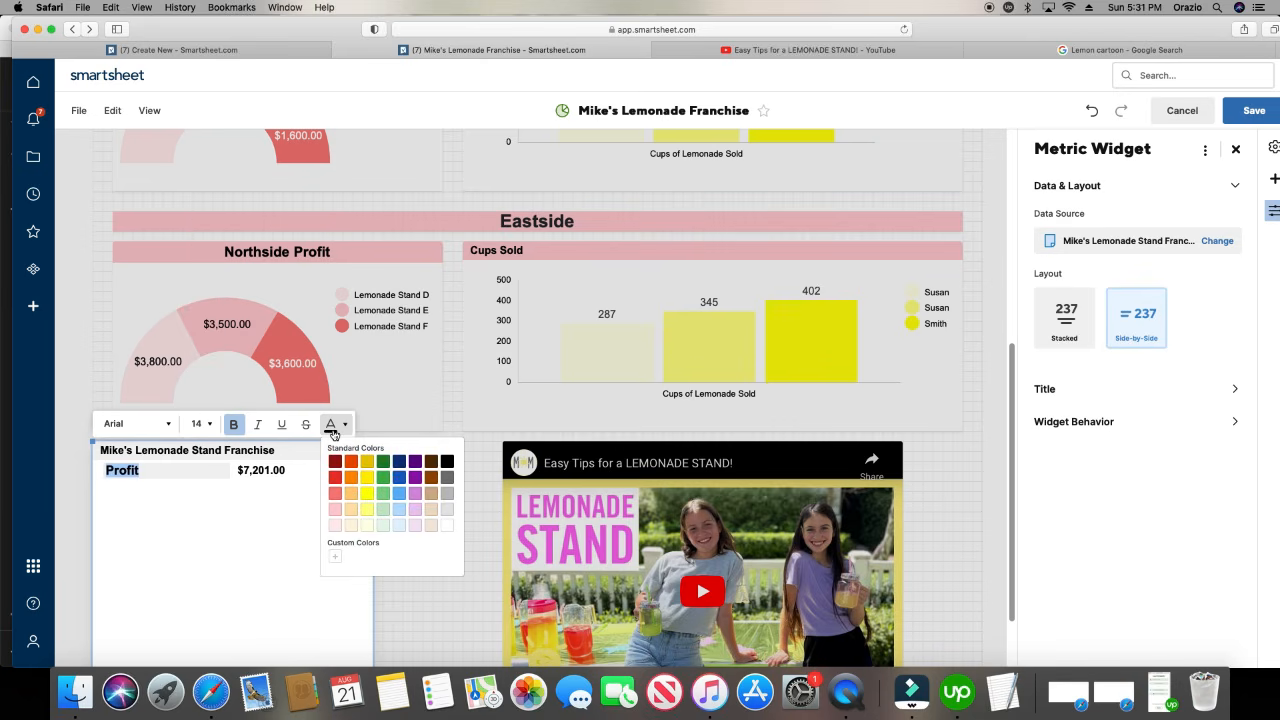
left_click(335, 495)
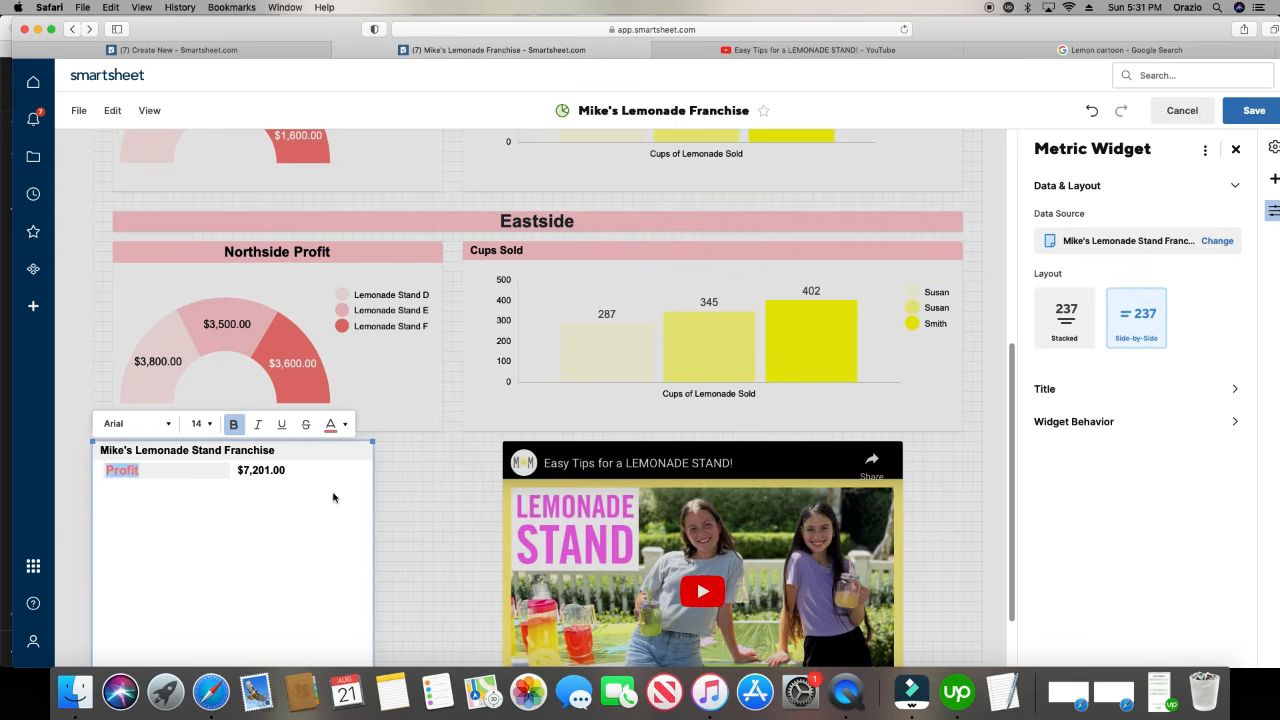
- Color the metric widget's profit amount the same light red as its label
left_click(283, 474)
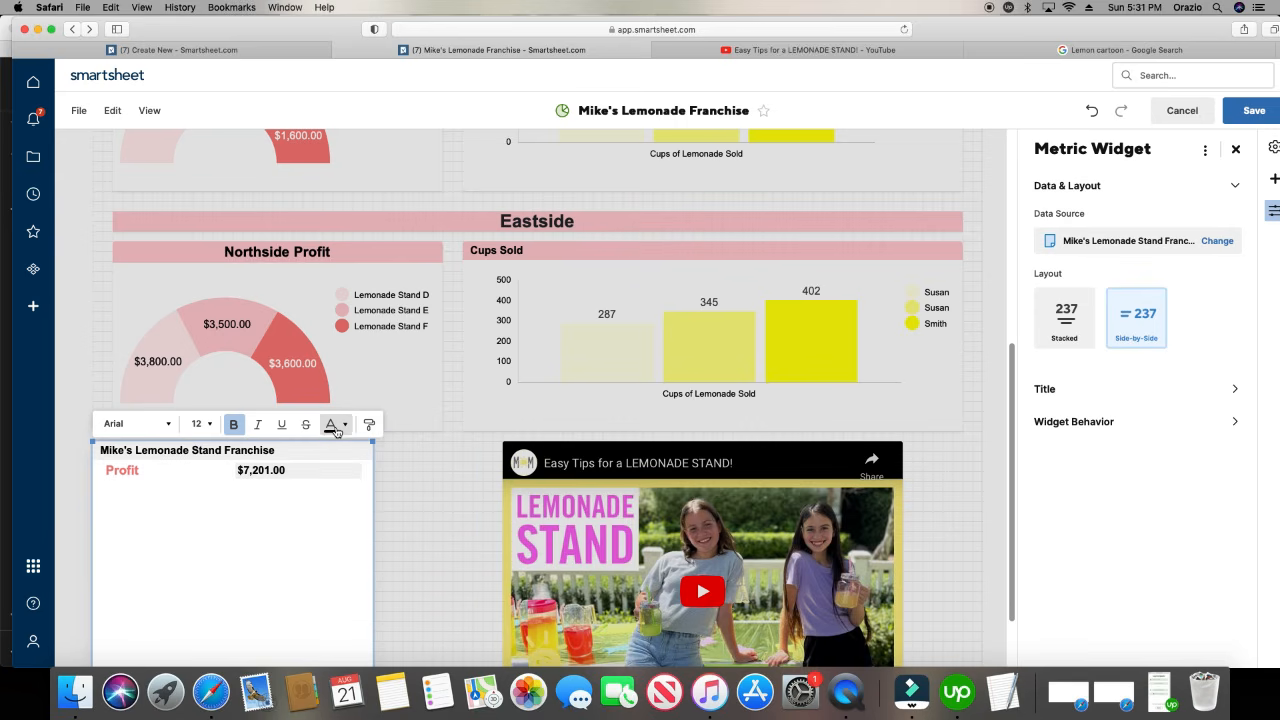
left_click(345, 424)
left_click(336, 493)
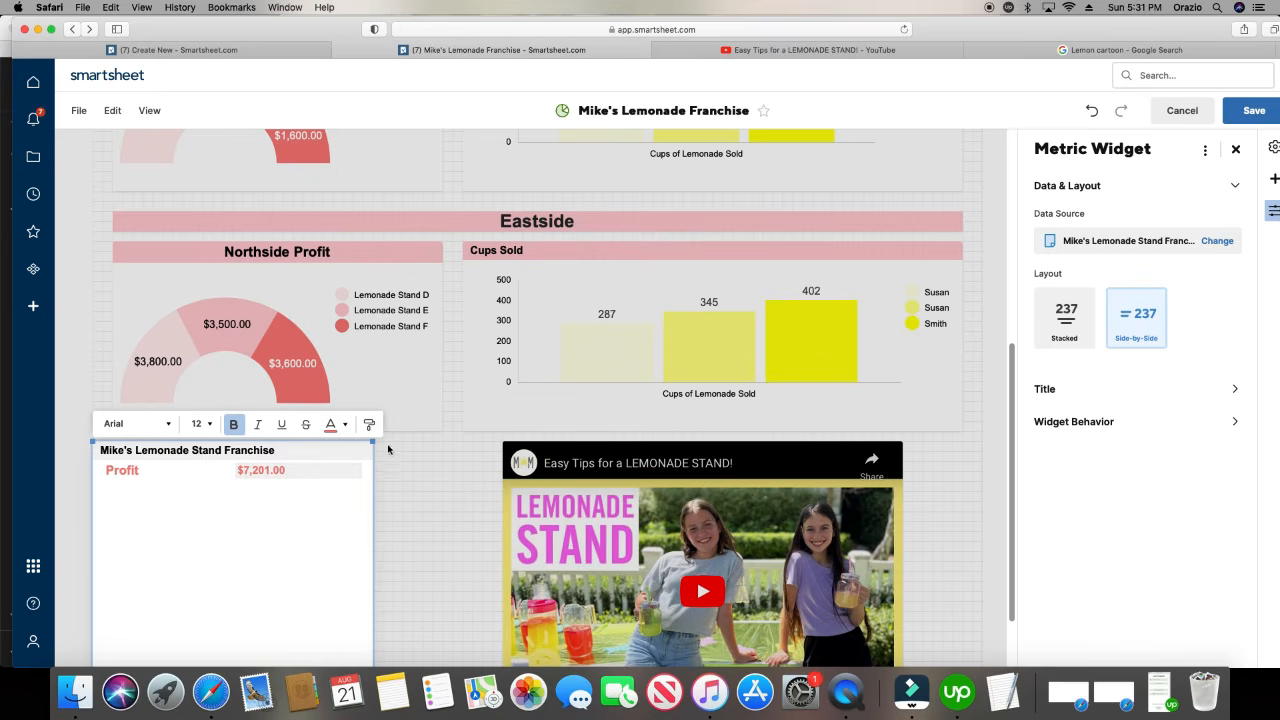
- Hide the metric widget's title and resize the widget to a short, slightly wider box around the Profit metric
left_click(1050, 391)
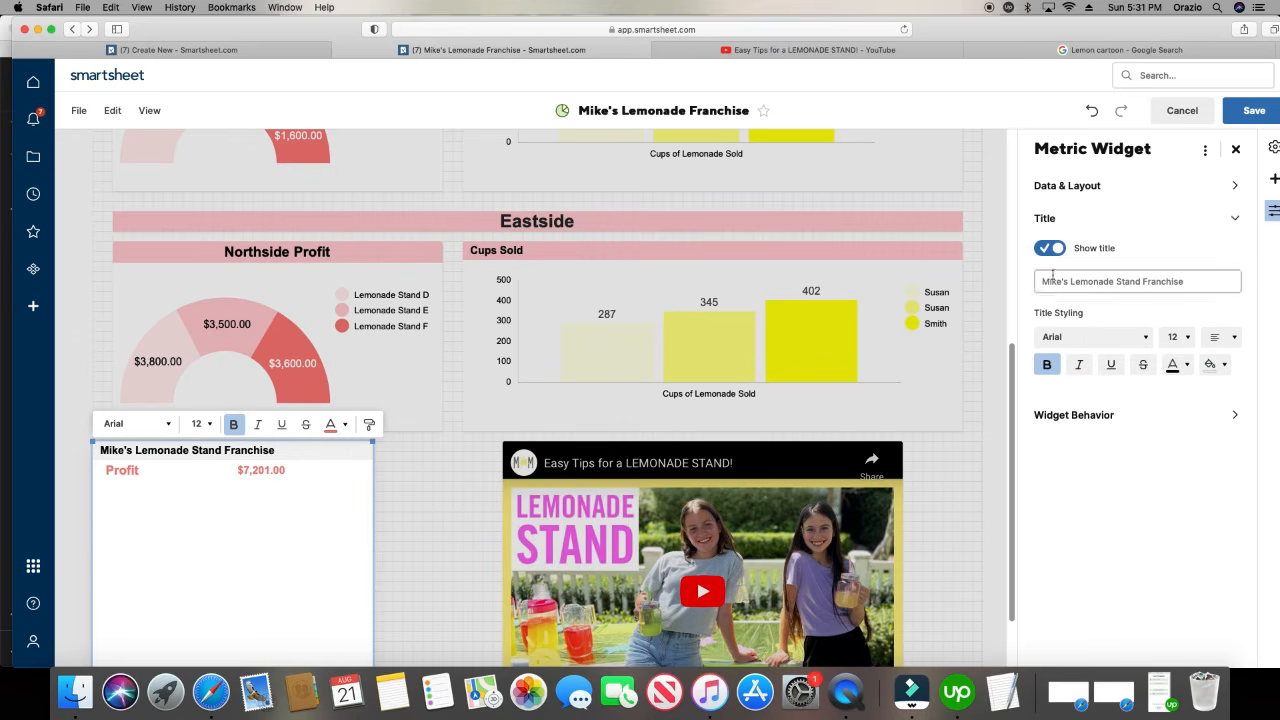
left_click(1050, 248)
scroll(412, 533, "up", 3)
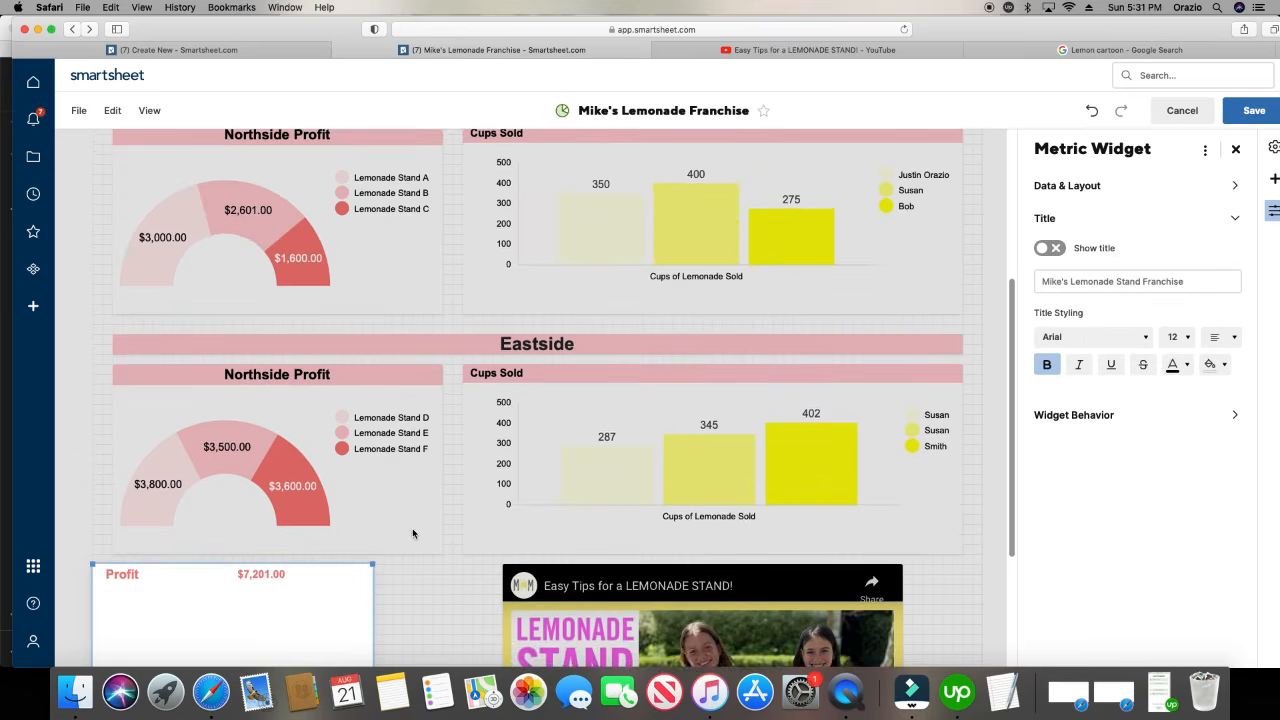
scroll(412, 533, "down", 3)
left_click_drag(374, 604, 405, 406)
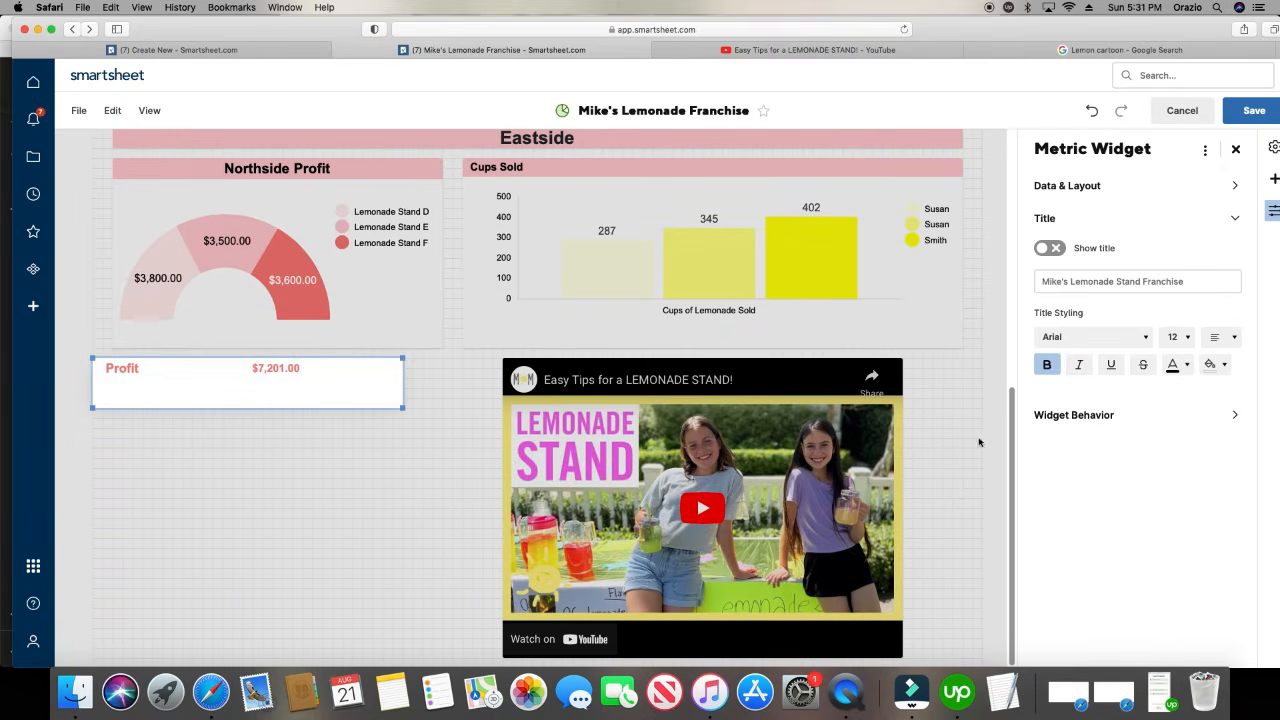
- Switch the metric widget to the Stacked layout and widen it to align with the Eastside profit chart above
left_click(1060, 187)
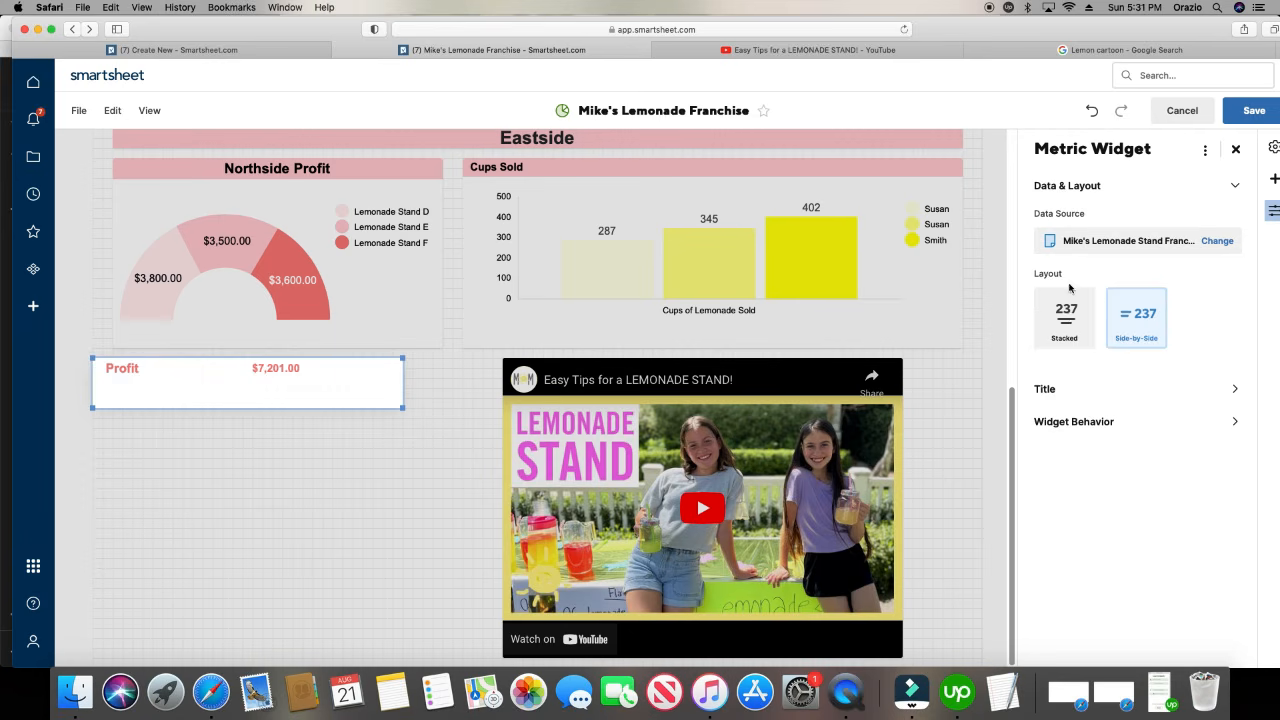
left_click(1068, 314)
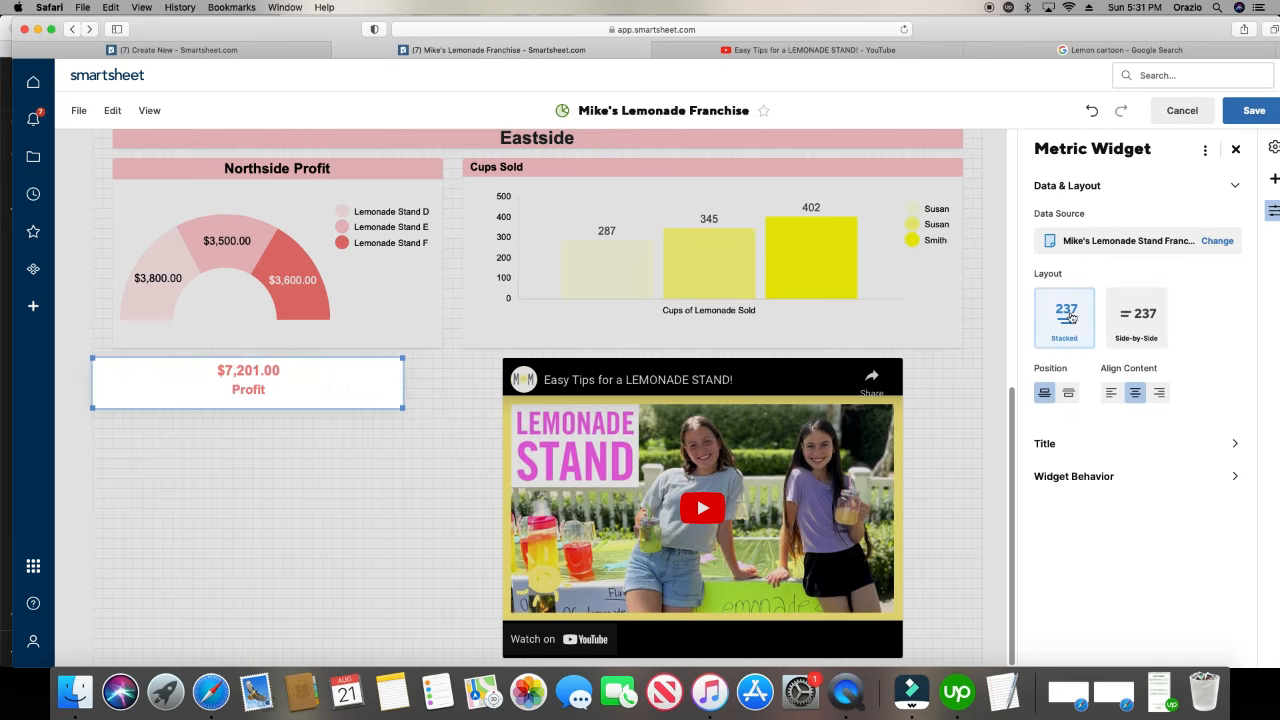
left_click(1128, 336)
left_click(1076, 328)
left_click_drag(403, 408, 441, 404)
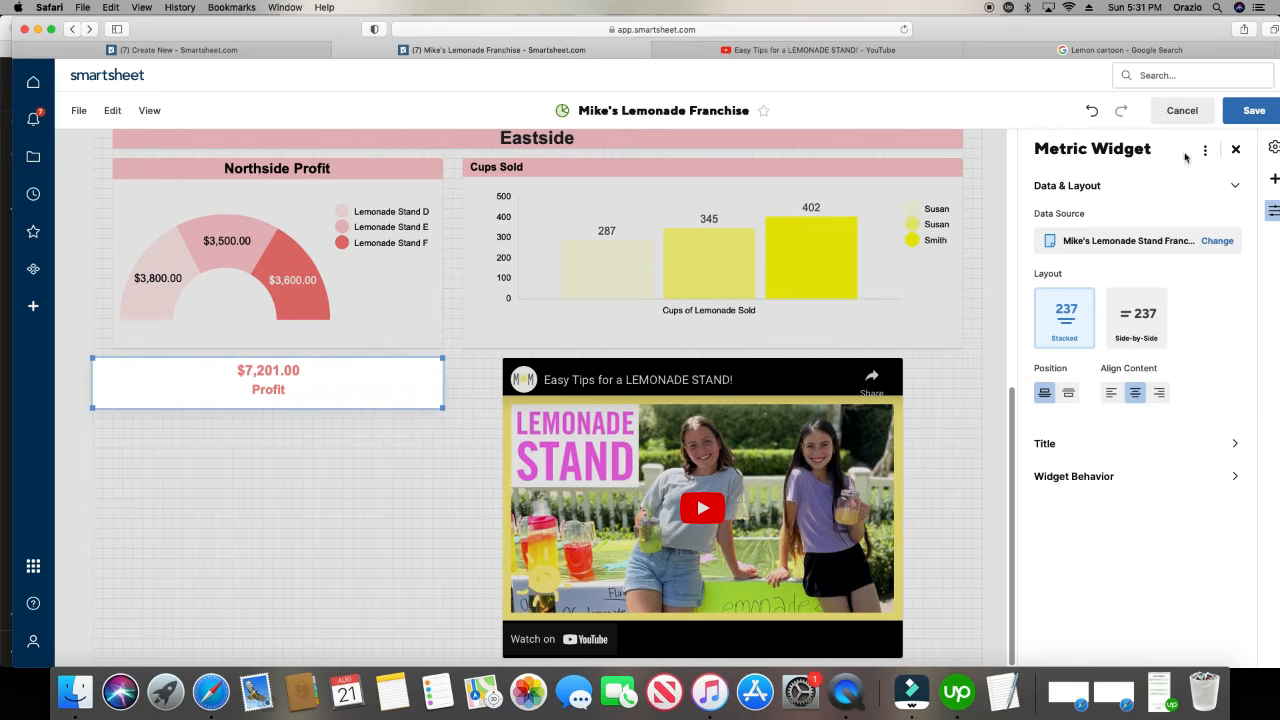
- Save the dashboard and look over the published layout from the metric widget up to the title
left_click(1240, 112)
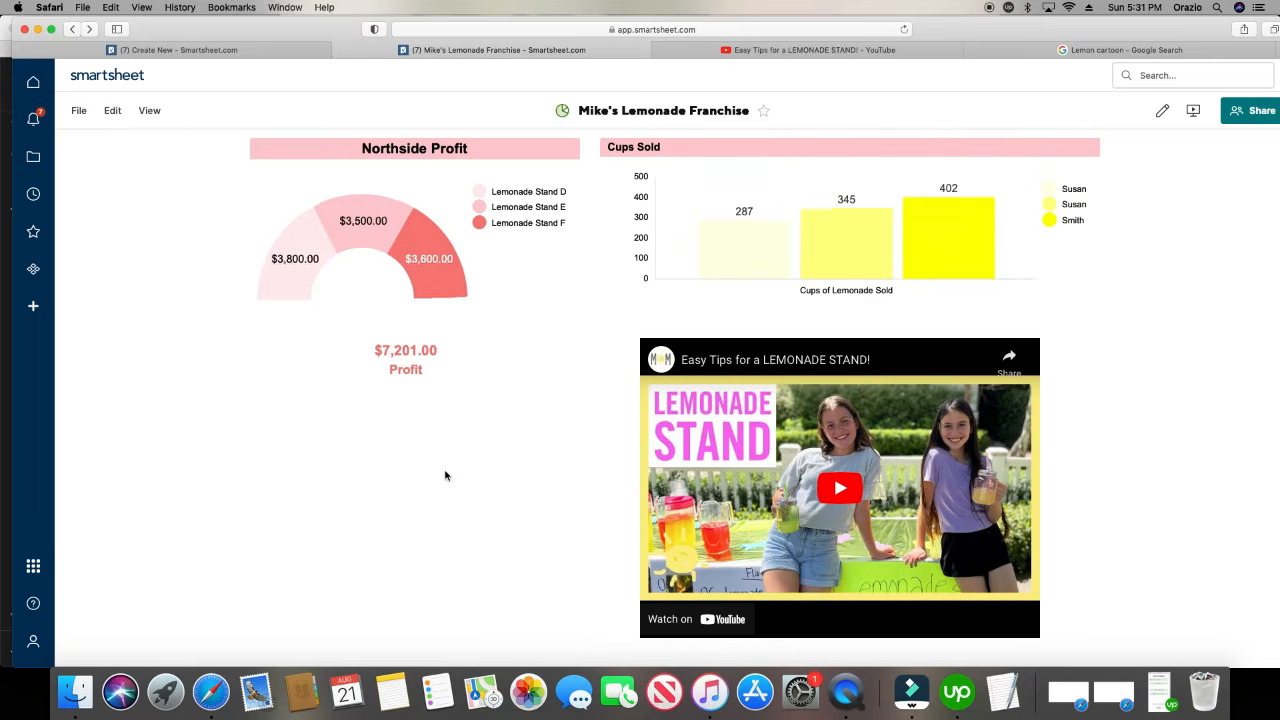
scroll(446, 476, "up", 5)
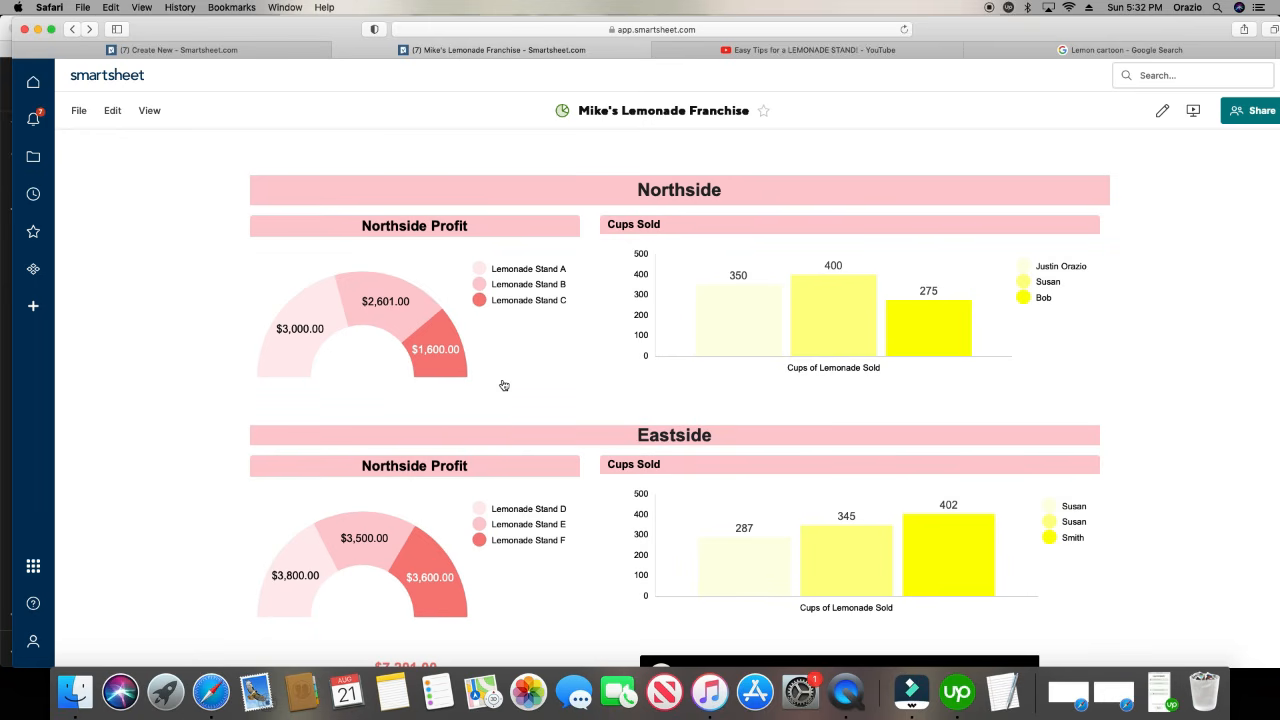
scroll(504, 385, "down", 2)
scroll(500, 383, "up", 5)
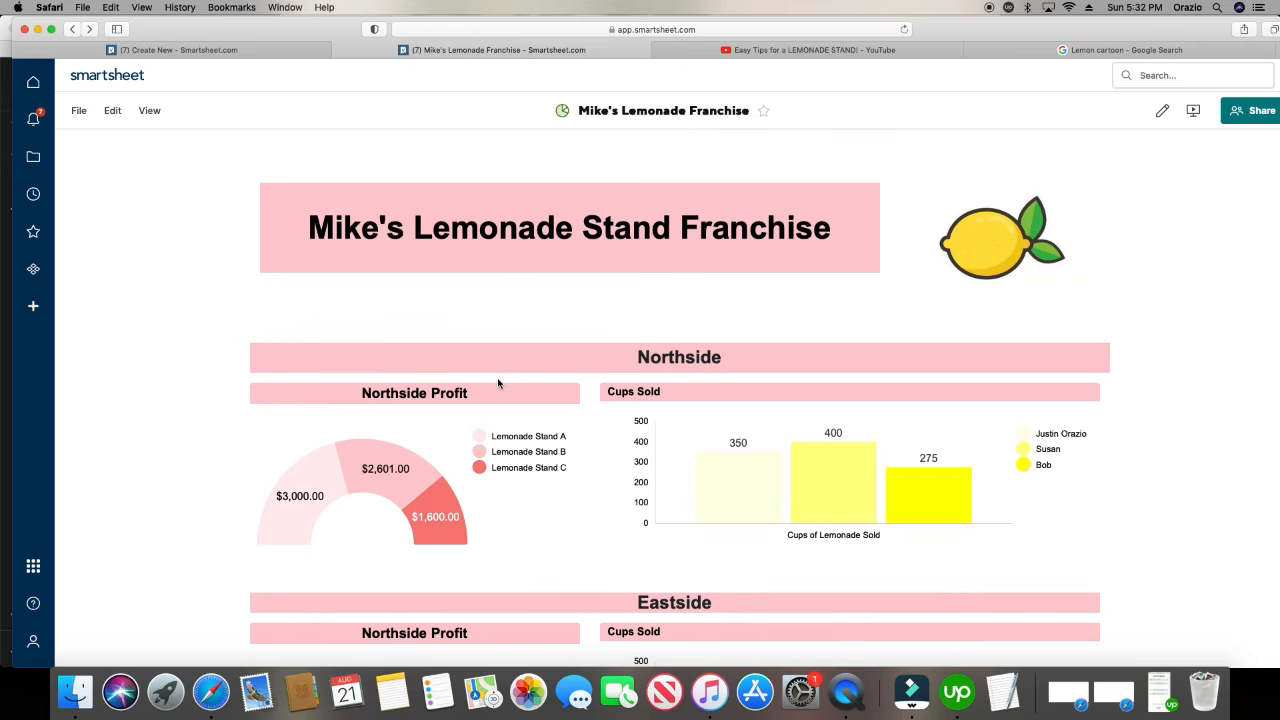